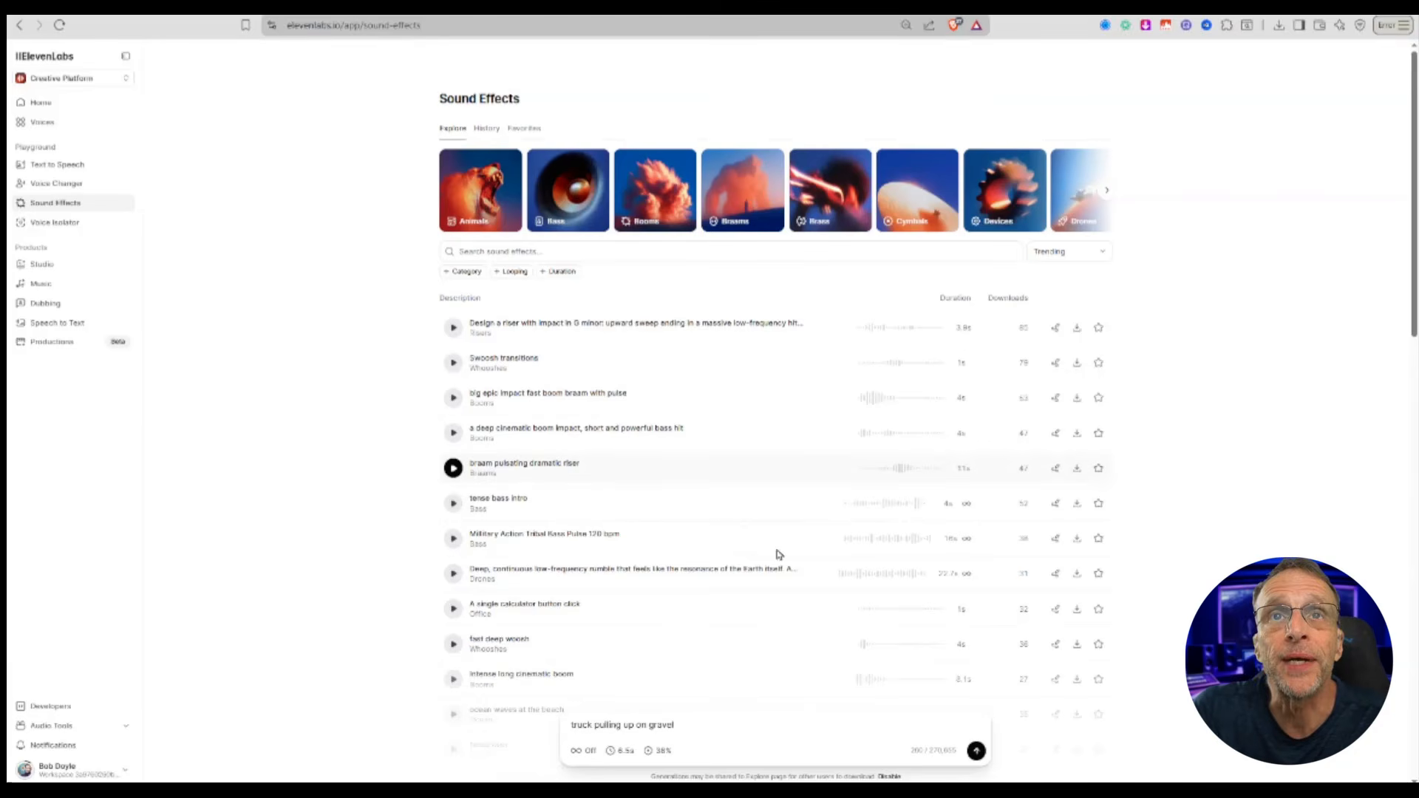
# Step: Browse the Animals and Devices sound-effect categories and preview several of their sounds
pyautogui.click(494, 201)
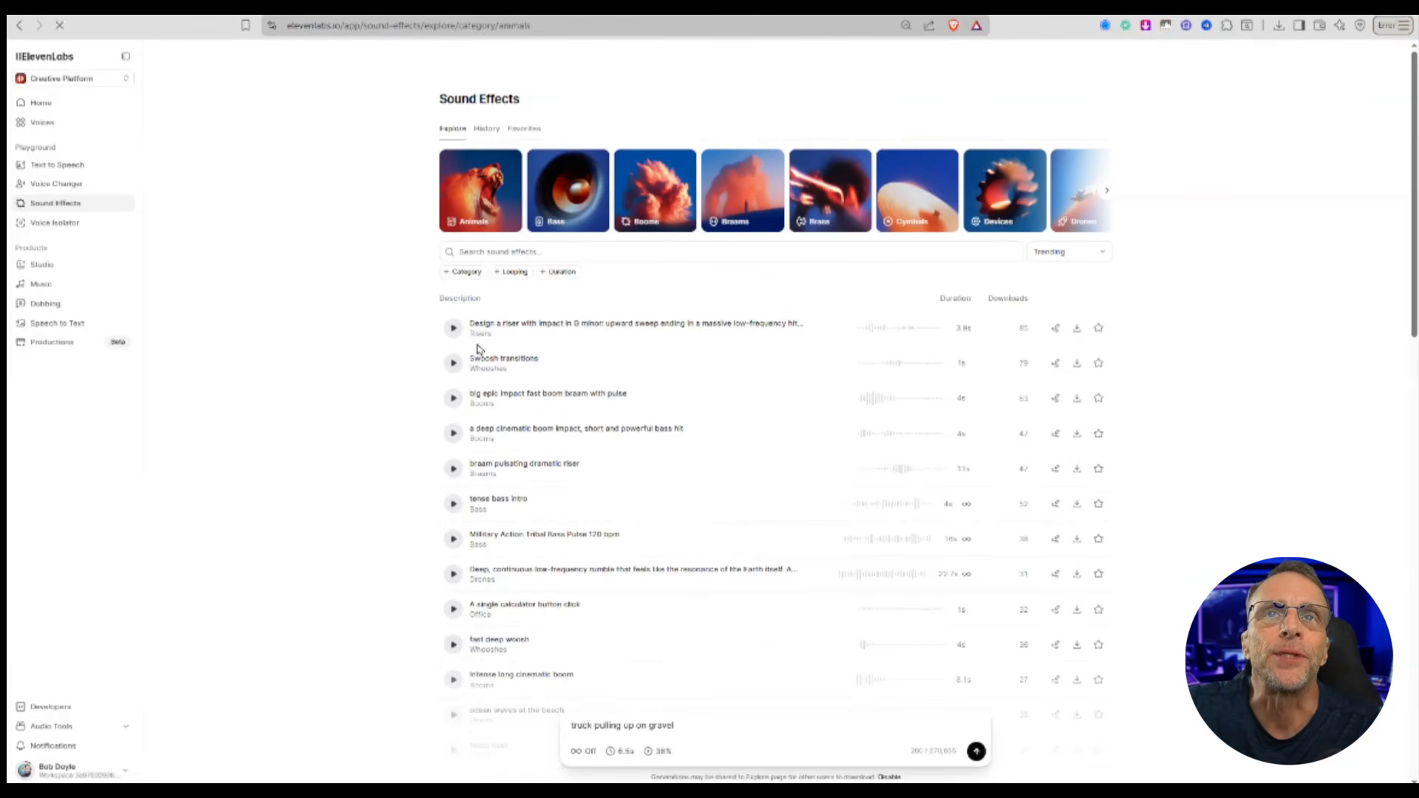
pyautogui.click(452, 314)
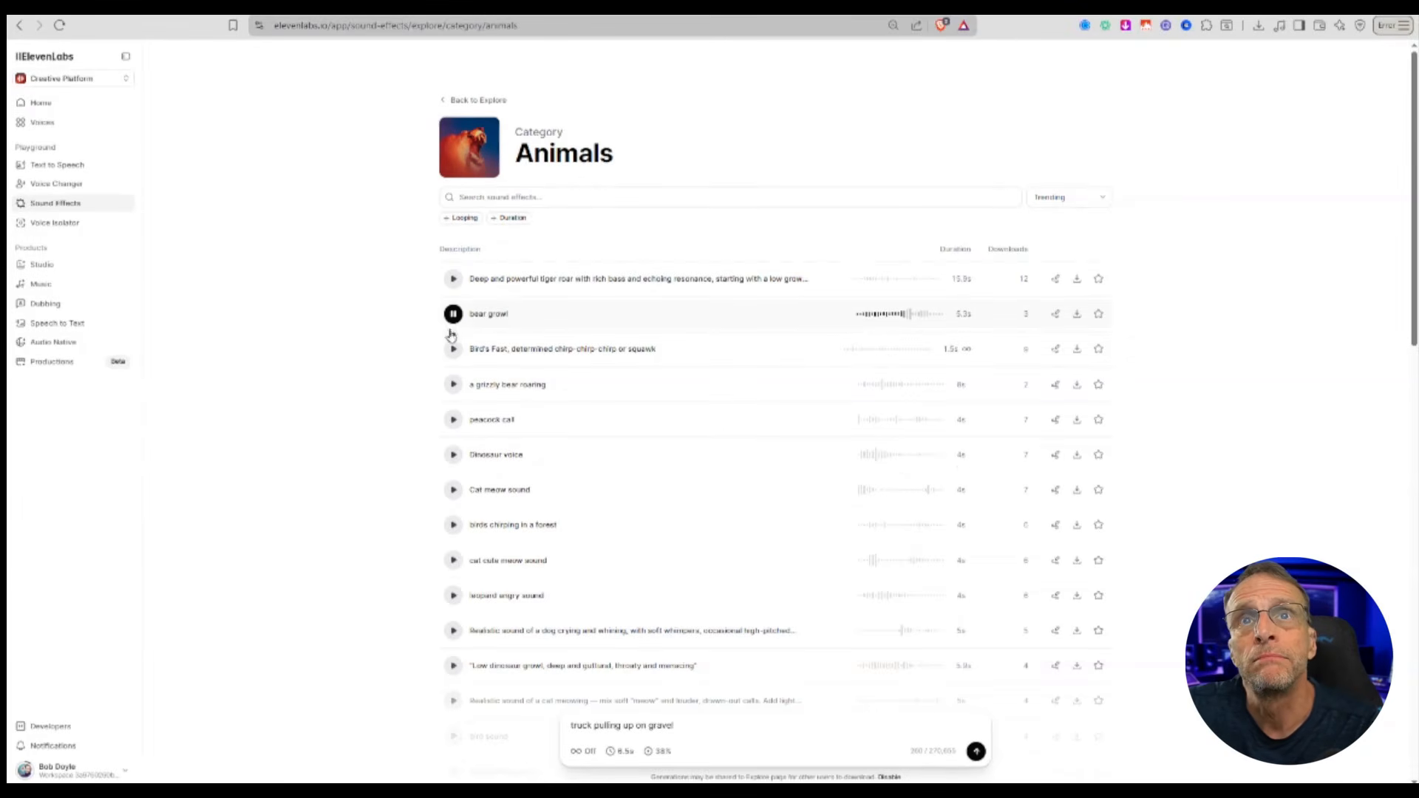
pyautogui.click(453, 421)
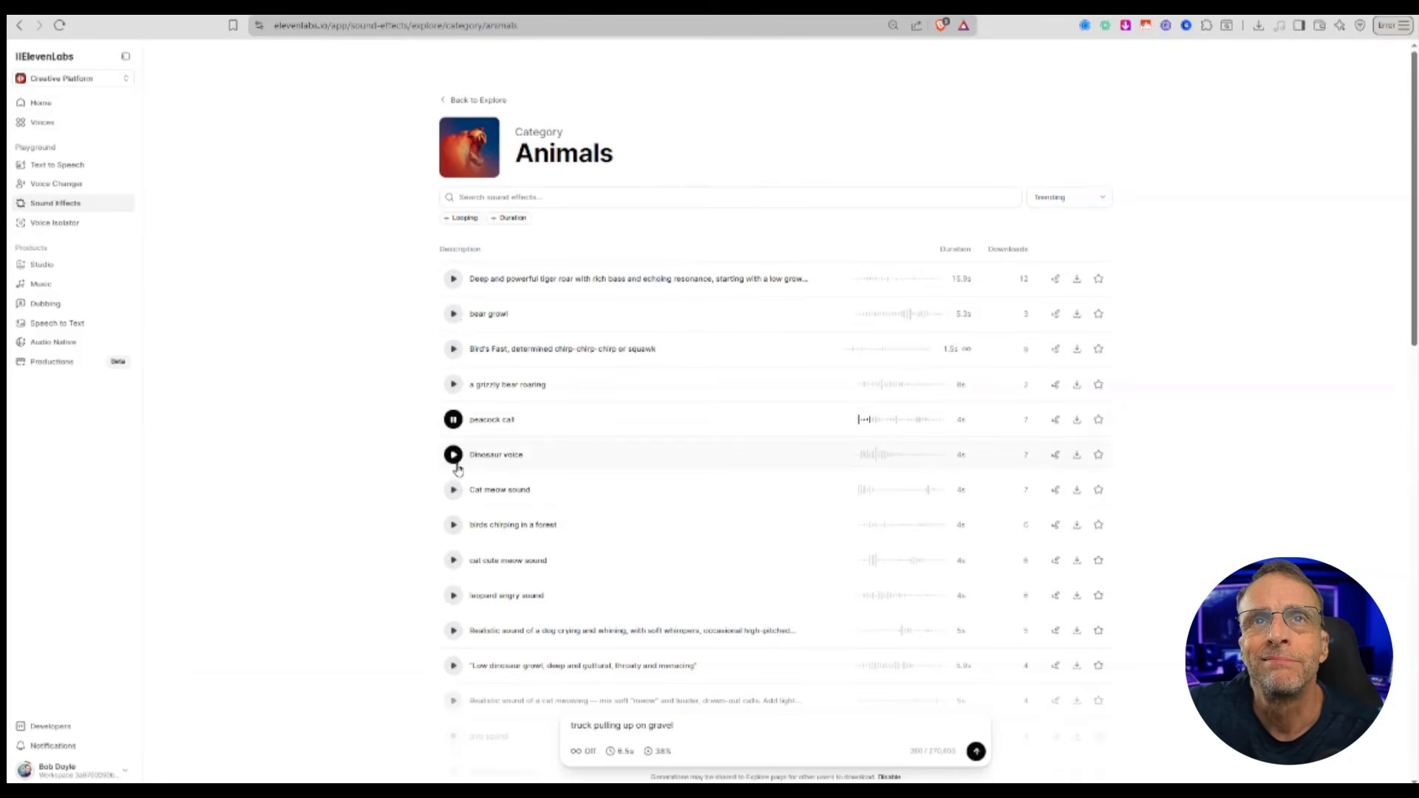
pyautogui.click(453, 455)
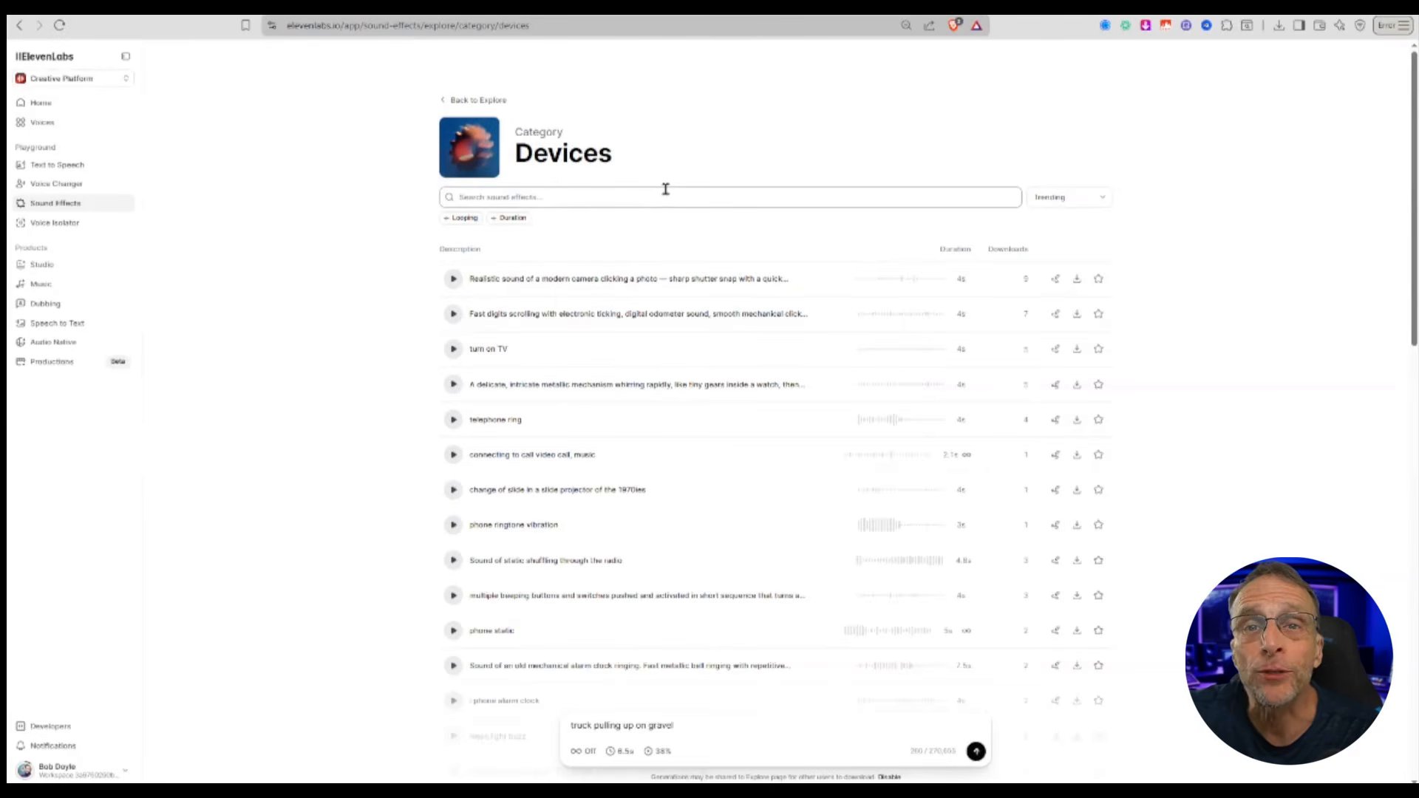
pyautogui.click(453, 420)
pyautogui.click(454, 349)
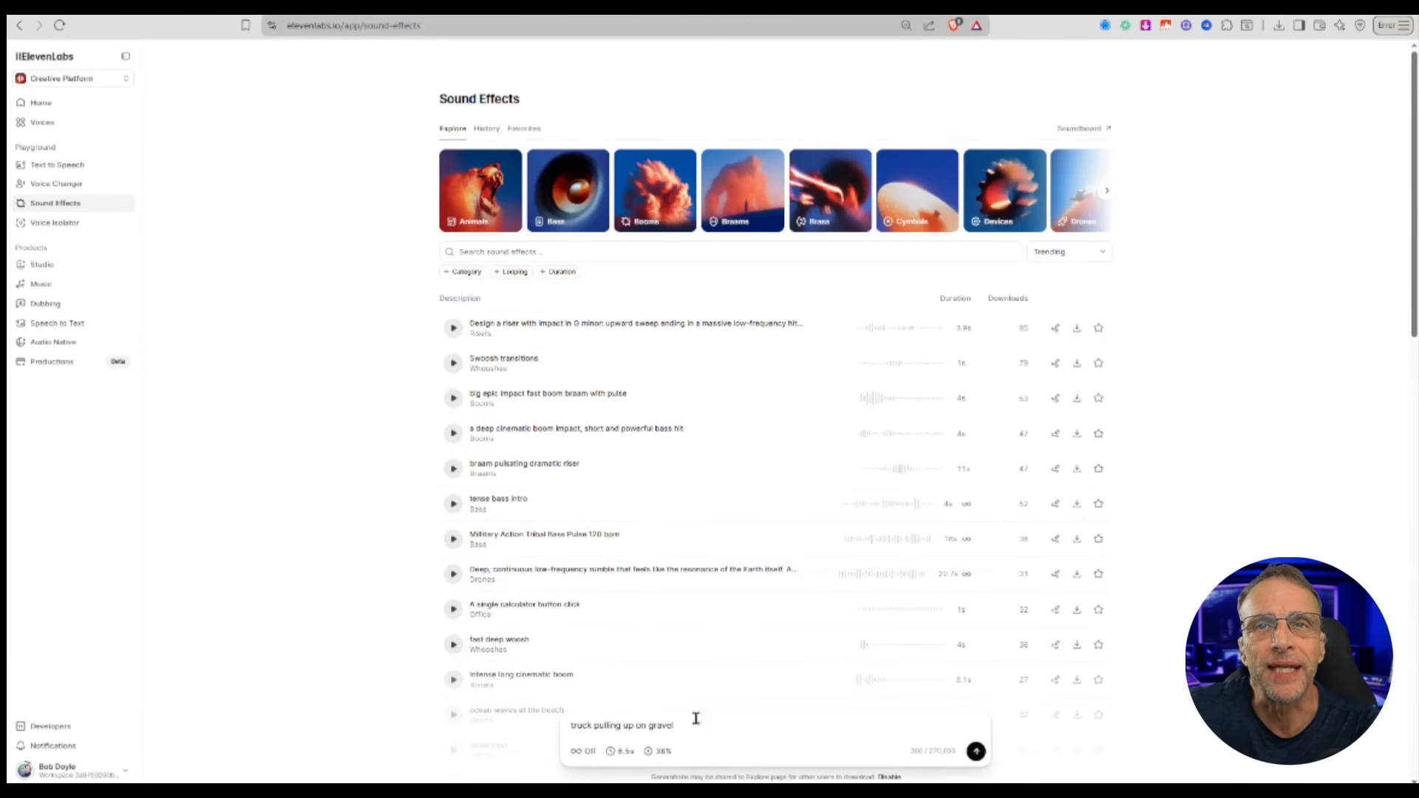
# Step: Select the prompt text and set the generation duration to 16.8 seconds with looping off
pyautogui.moveTo(696, 719); pyautogui.dragTo(507, 722)
pyautogui.click(621, 751)
pyautogui.moveTo(593, 728); pyautogui.dragTo(624, 728)
pyautogui.click(579, 752)
pyautogui.click(583, 752)
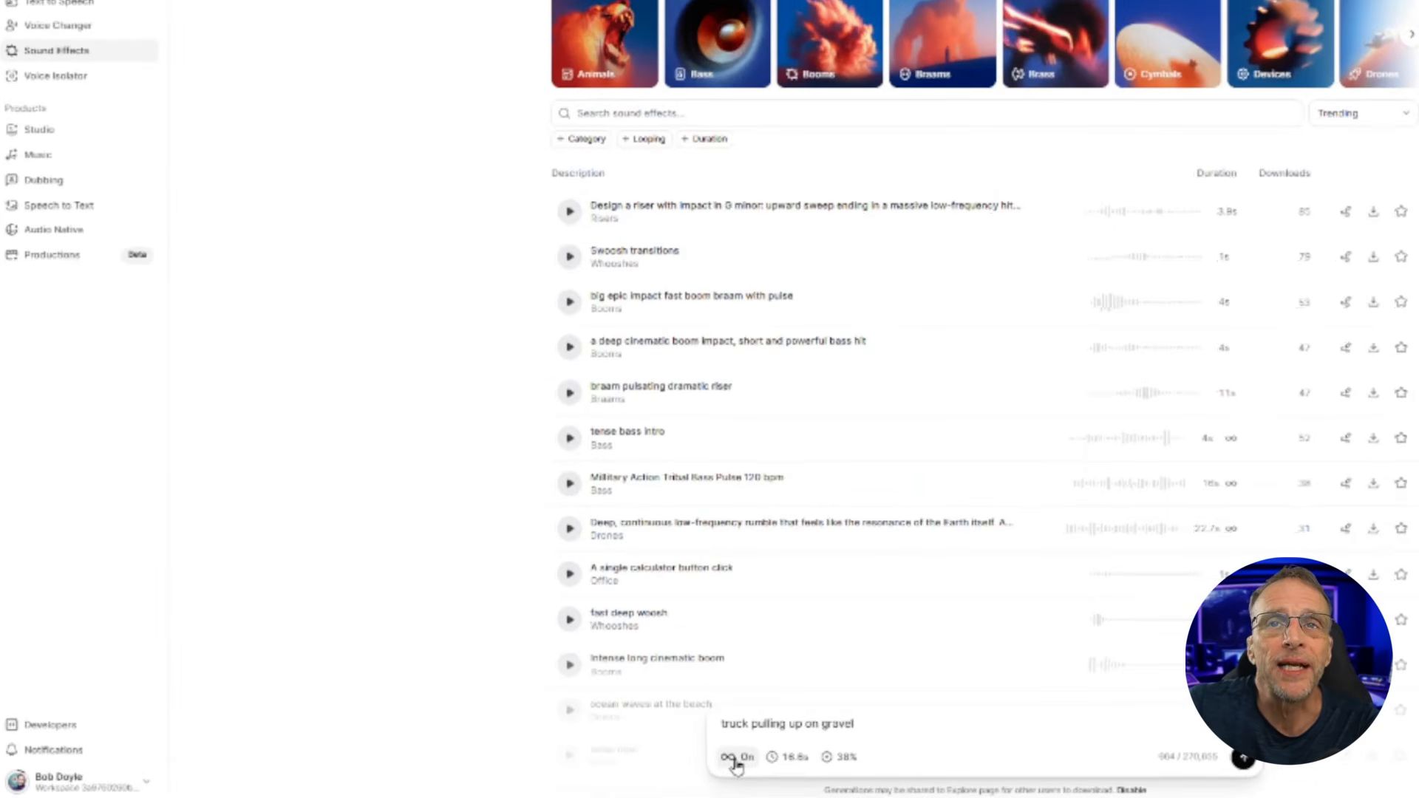
pyautogui.click(737, 761)
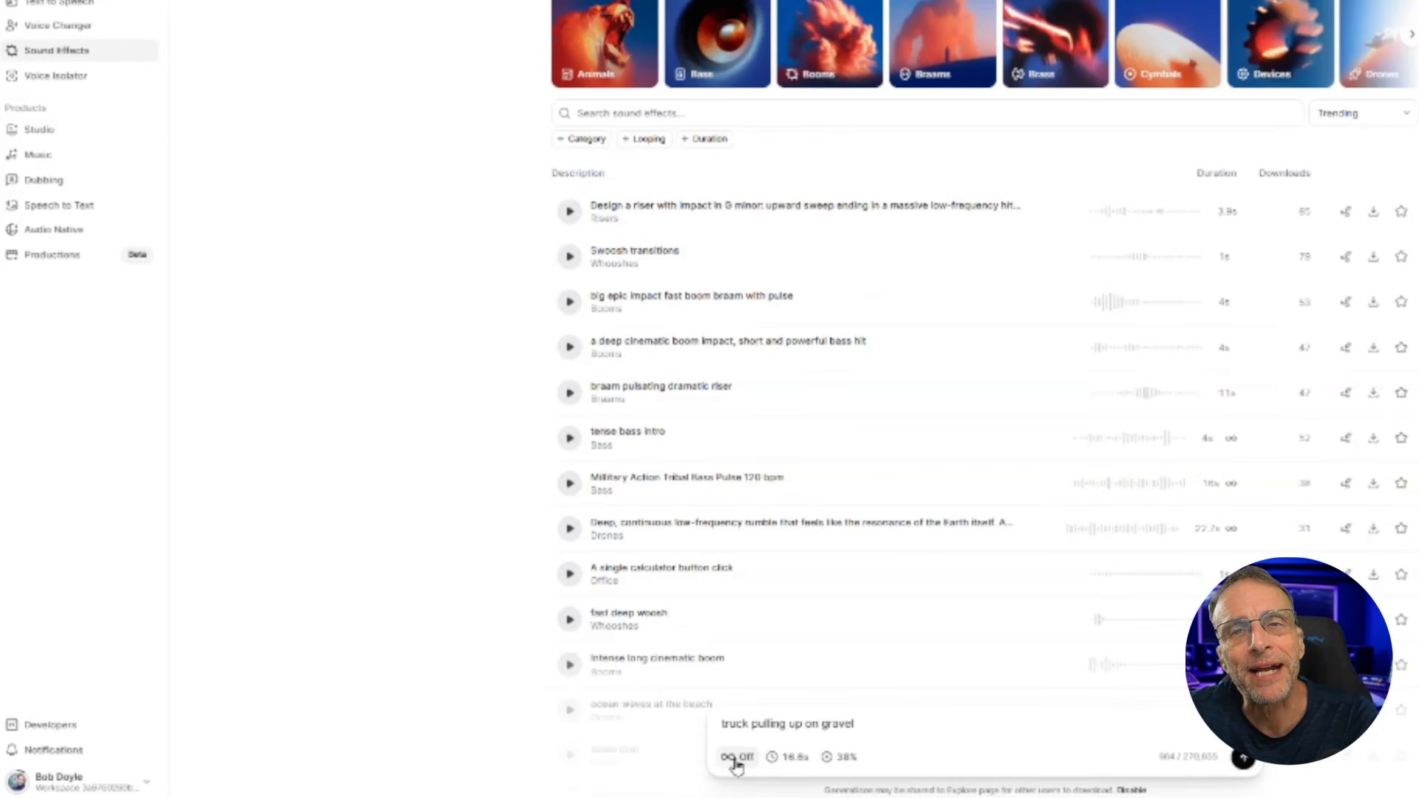
# Step: Set the prompt influence slider to 41%
pyautogui.click(841, 757)
pyautogui.moveTo(825, 725); pyautogui.dragTo(800, 733)
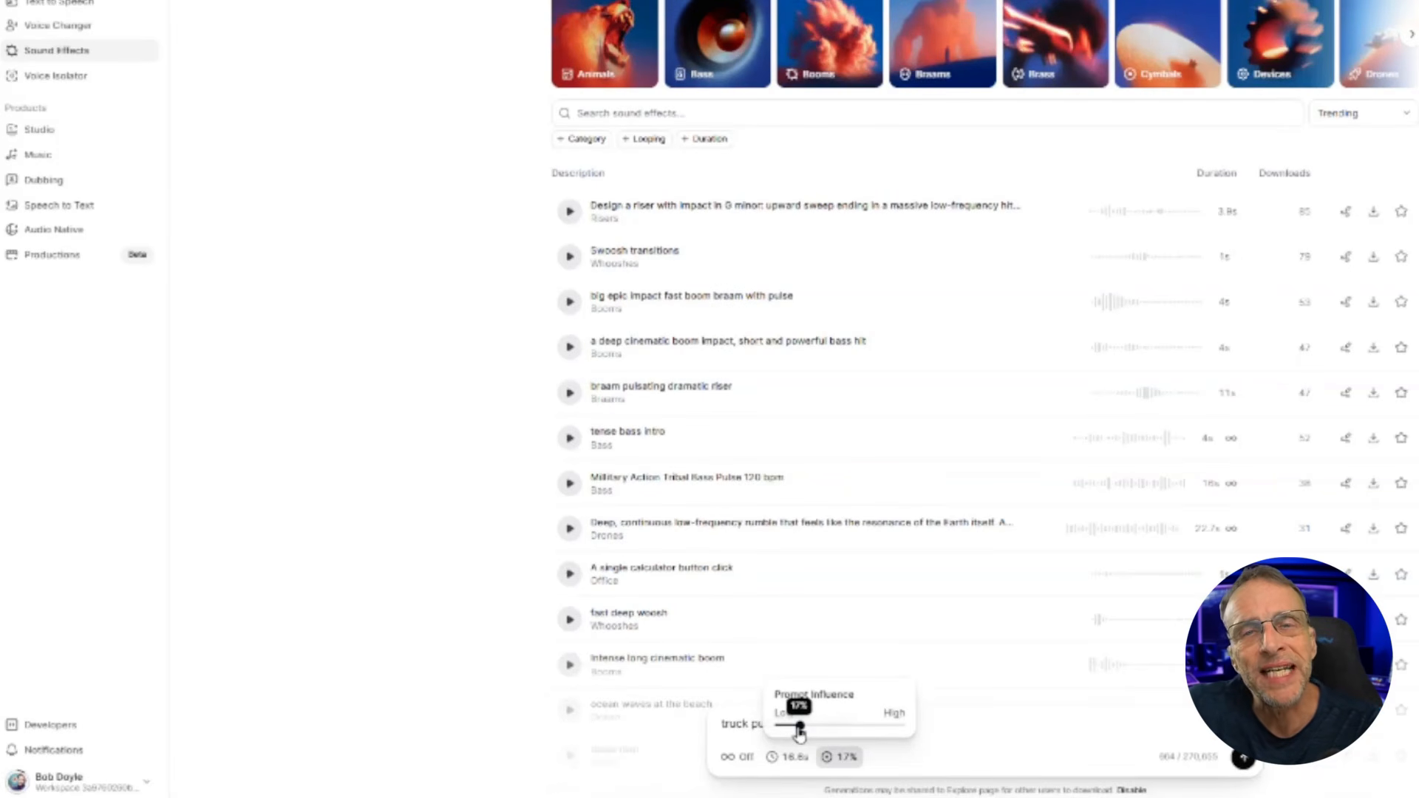
pyautogui.moveTo(799, 733); pyautogui.dragTo(884, 741)
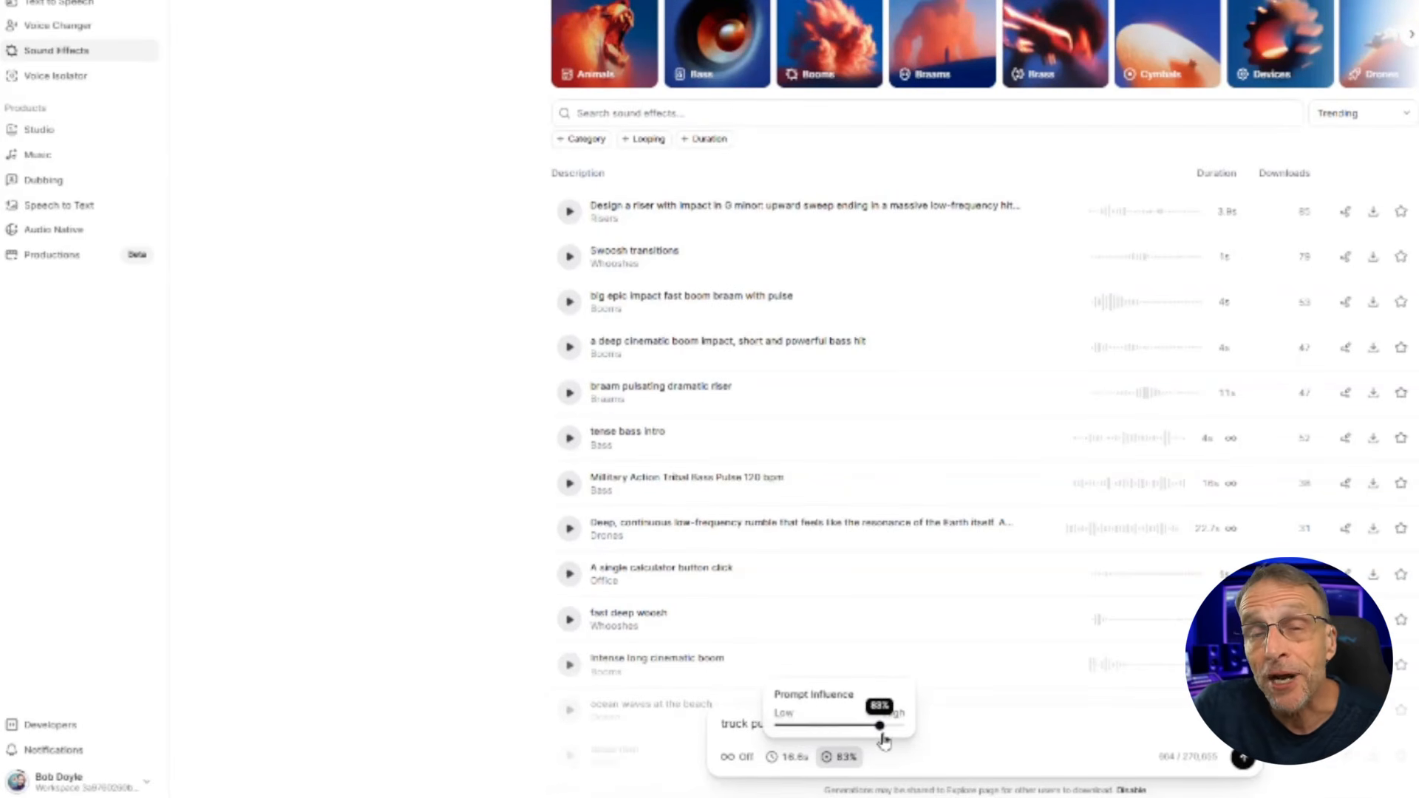
pyautogui.moveTo(884, 741); pyautogui.dragTo(832, 737)
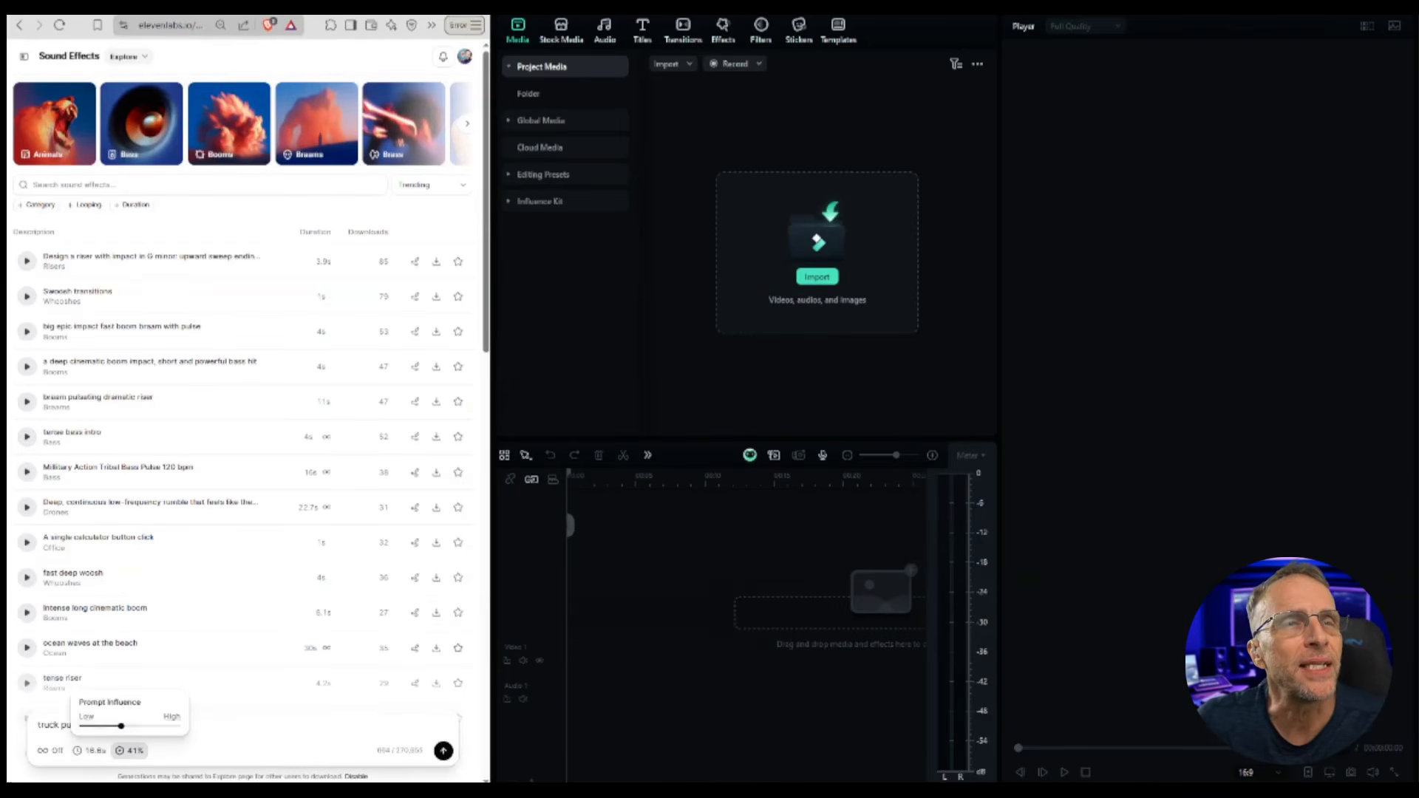
# Step: Import the tomato-throwing video clip into the editor, place it on the timeline and preview it
pyautogui.moveTo(394, 425); pyautogui.dragTo(776, 266)
pyautogui.moveTo(863, 148); pyautogui.dragTo(584, 606)
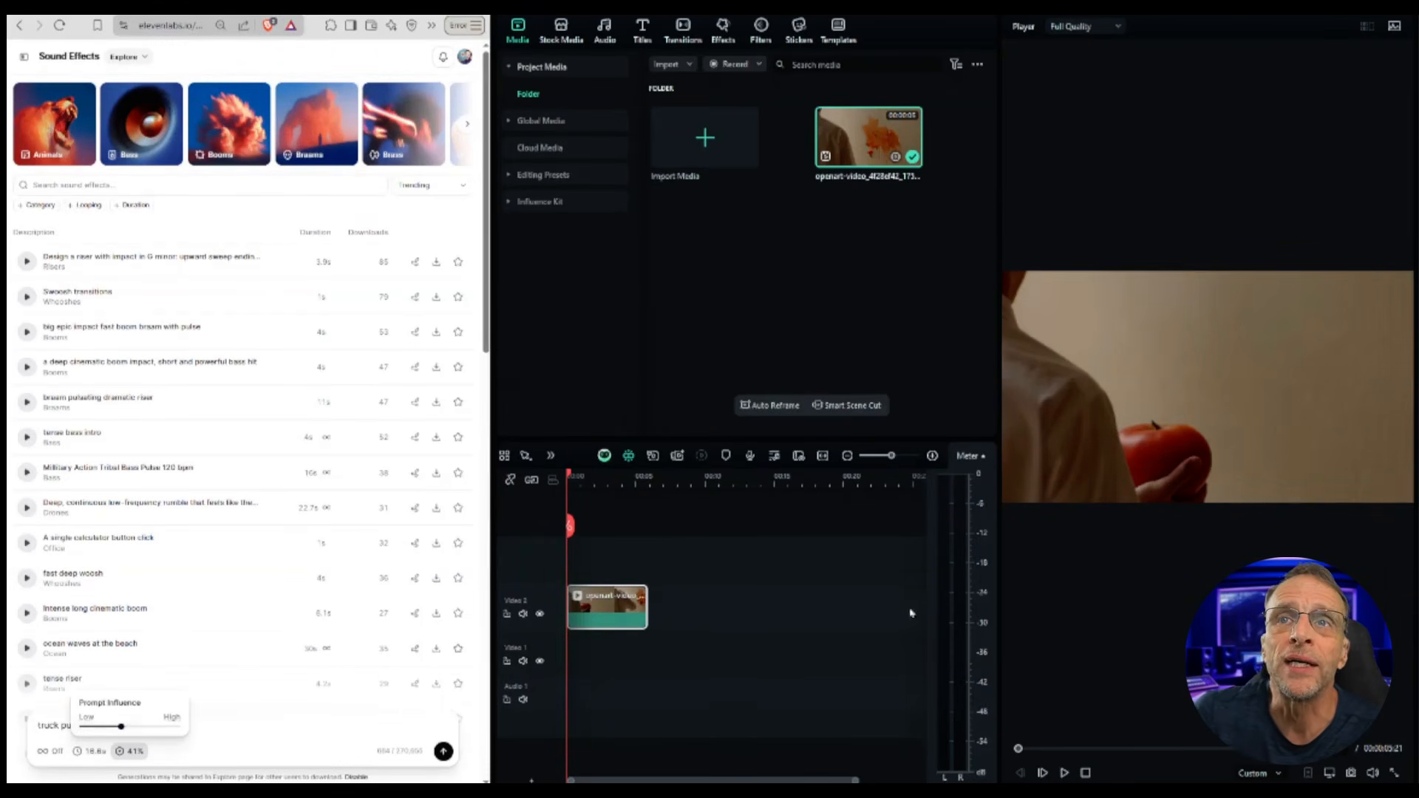
pyautogui.click(1064, 773)
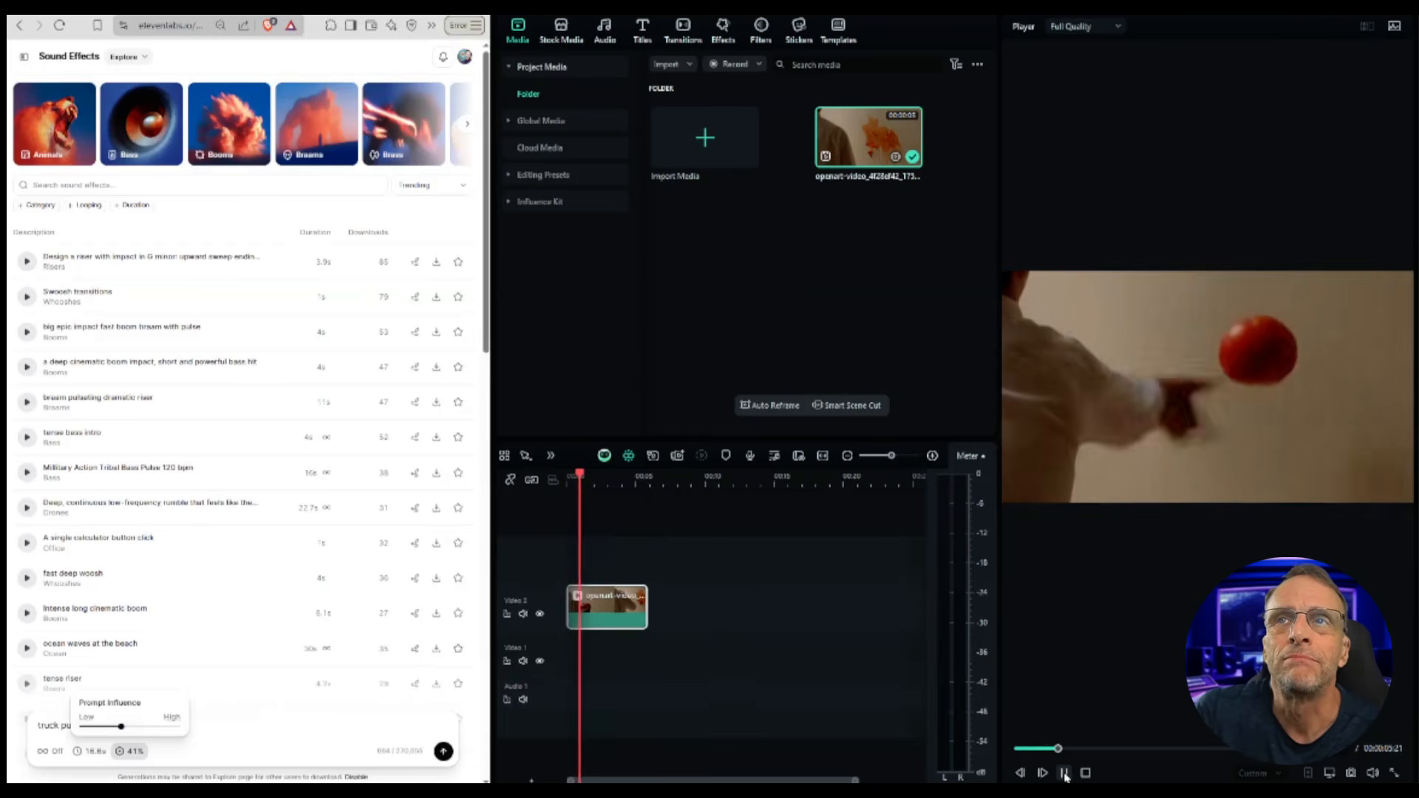
pyautogui.click(1064, 773)
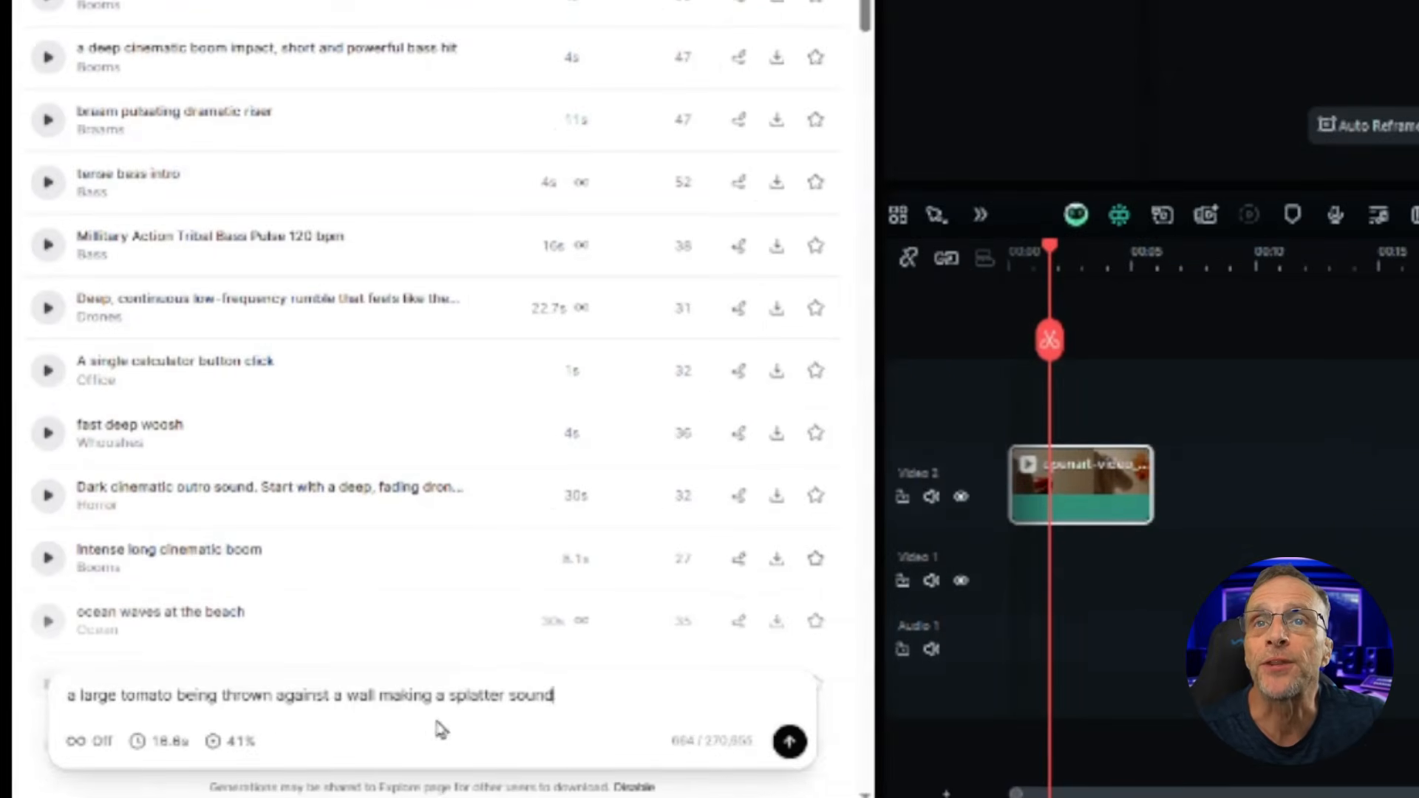
# Step: Generate sound effects for the prompt 'a large tomato being thrown against a wall making a splatter sound' and preview all four variations
pyautogui.click(785, 755)
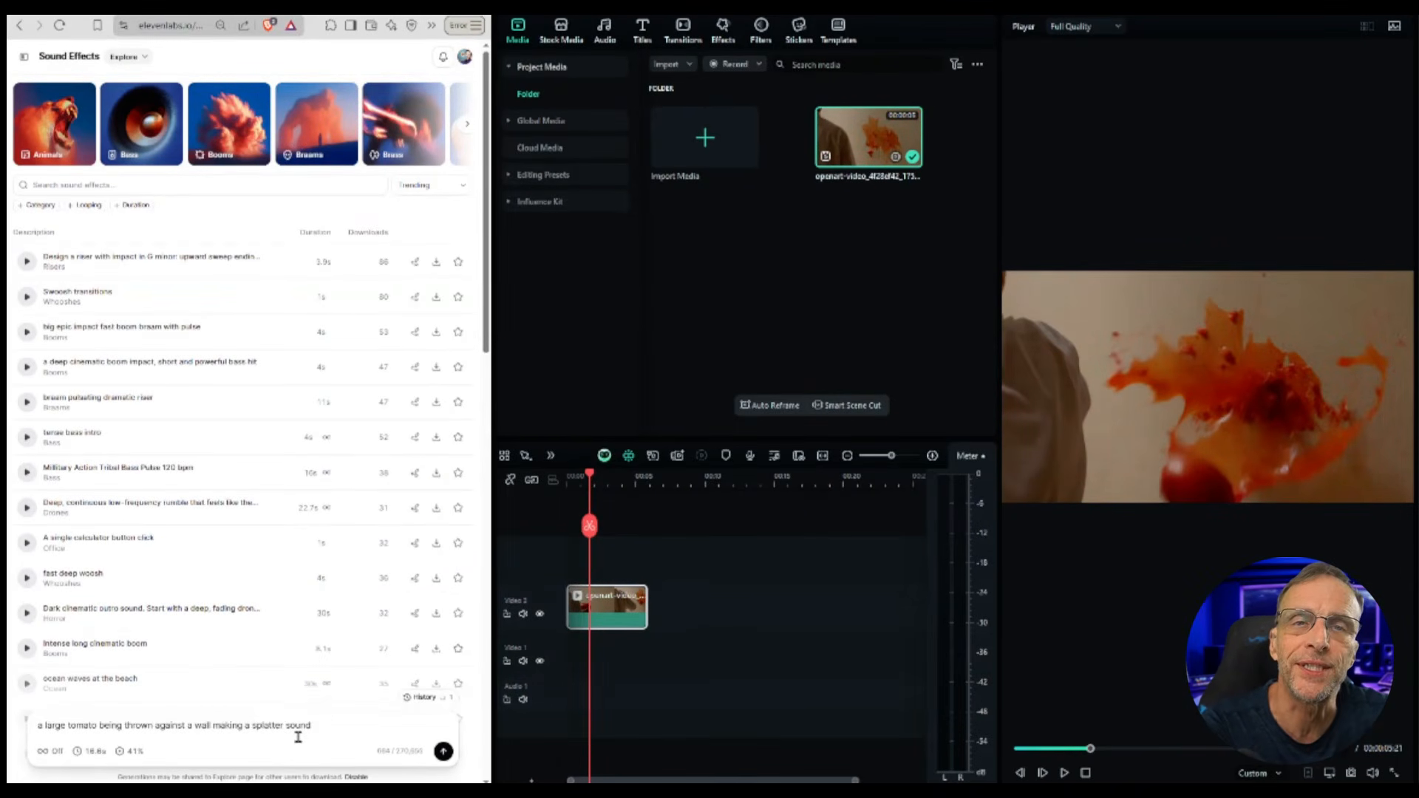
pyautogui.click(94, 752)
pyautogui.click(153, 754)
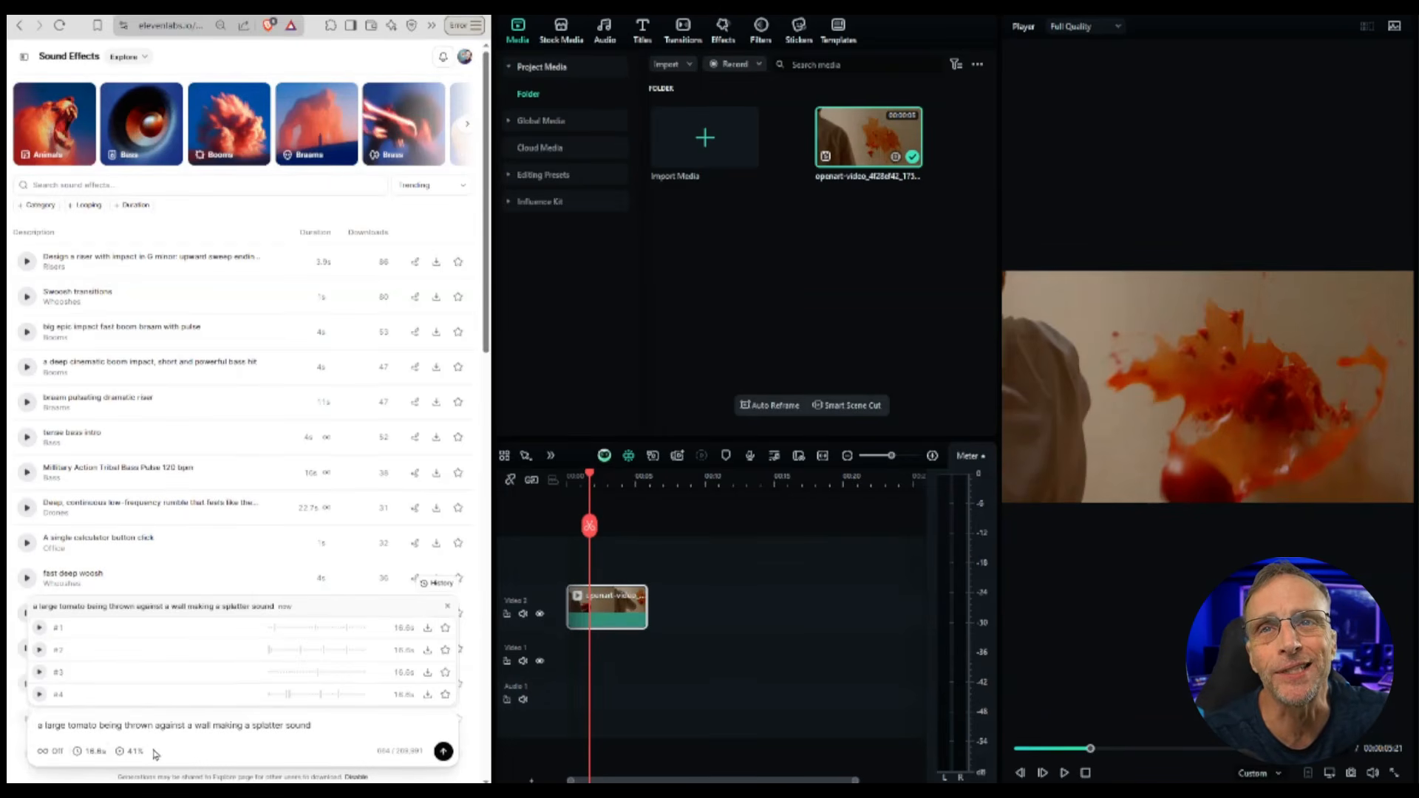
pyautogui.click(38, 628)
pyautogui.click(39, 650)
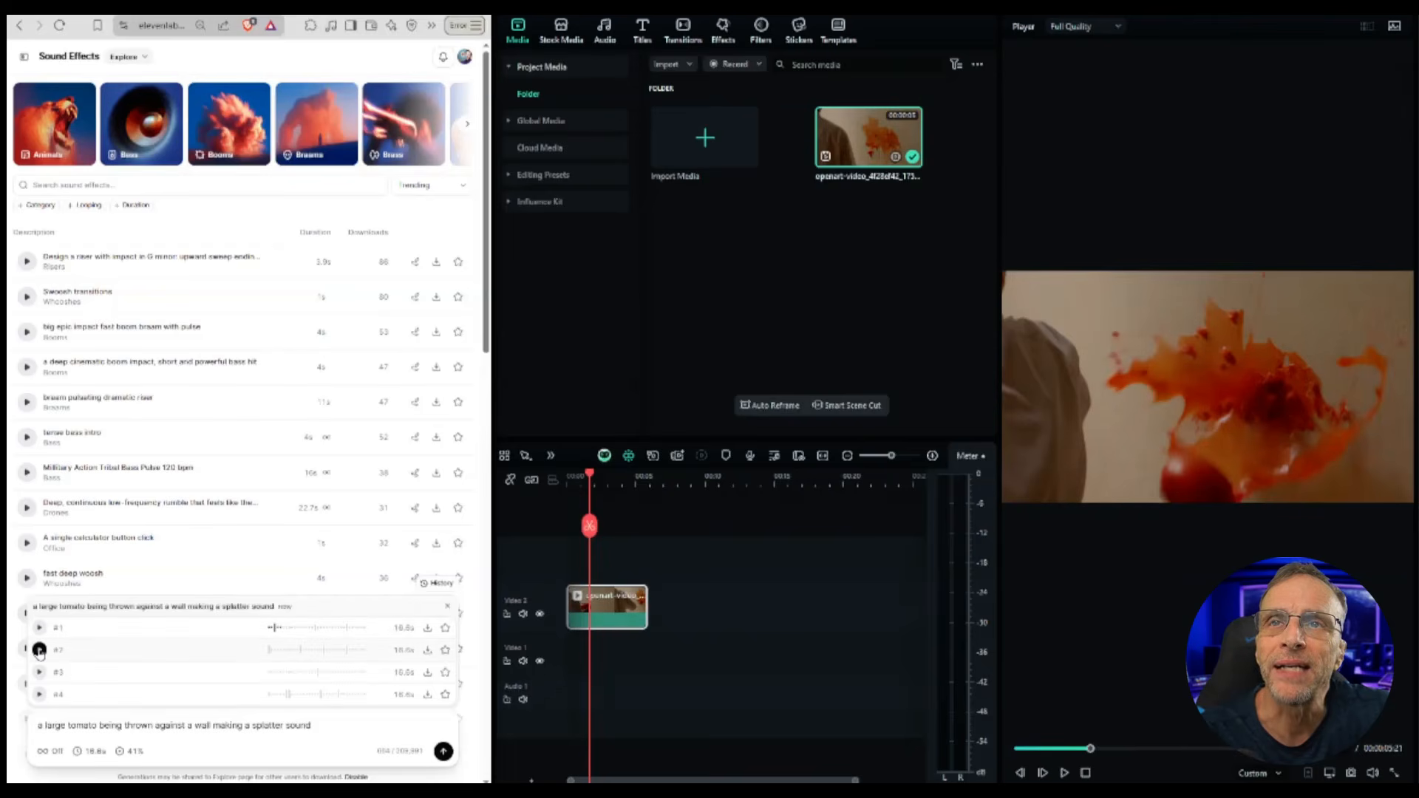
pyautogui.click(39, 671)
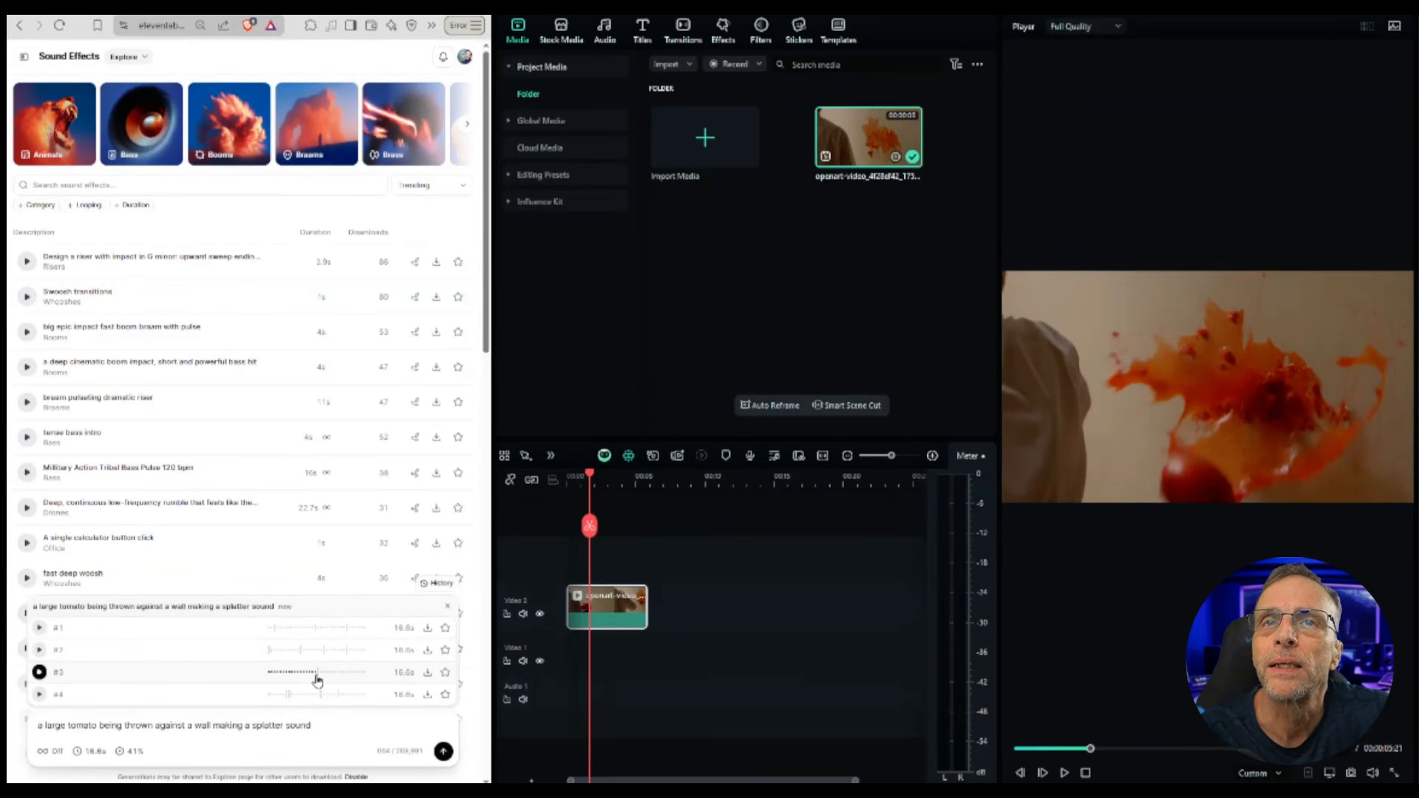
pyautogui.click(39, 694)
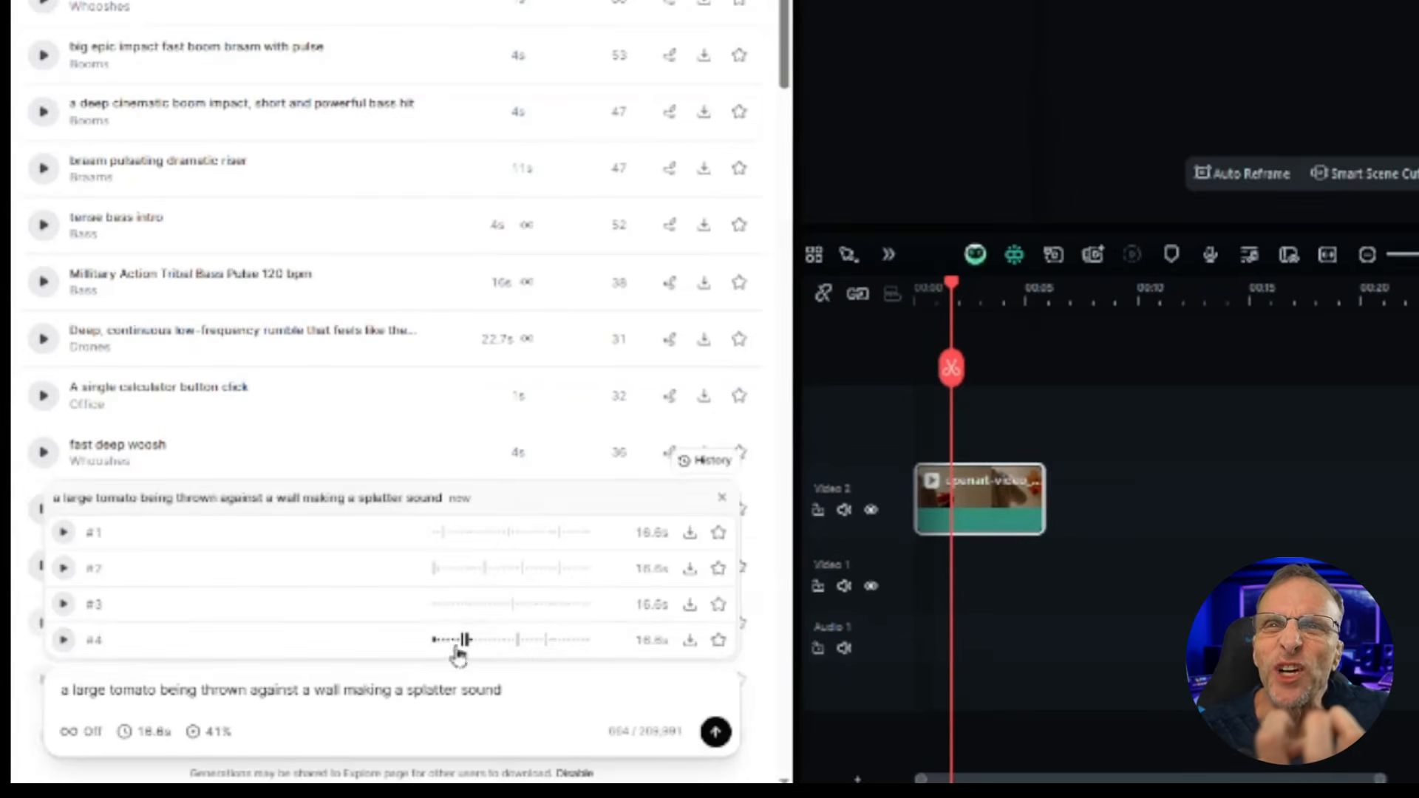
# Step: Set the duration to 2.4 seconds, add 'wet' before 'splatter' in the prompt, and generate again
pyautogui.click(144, 731)
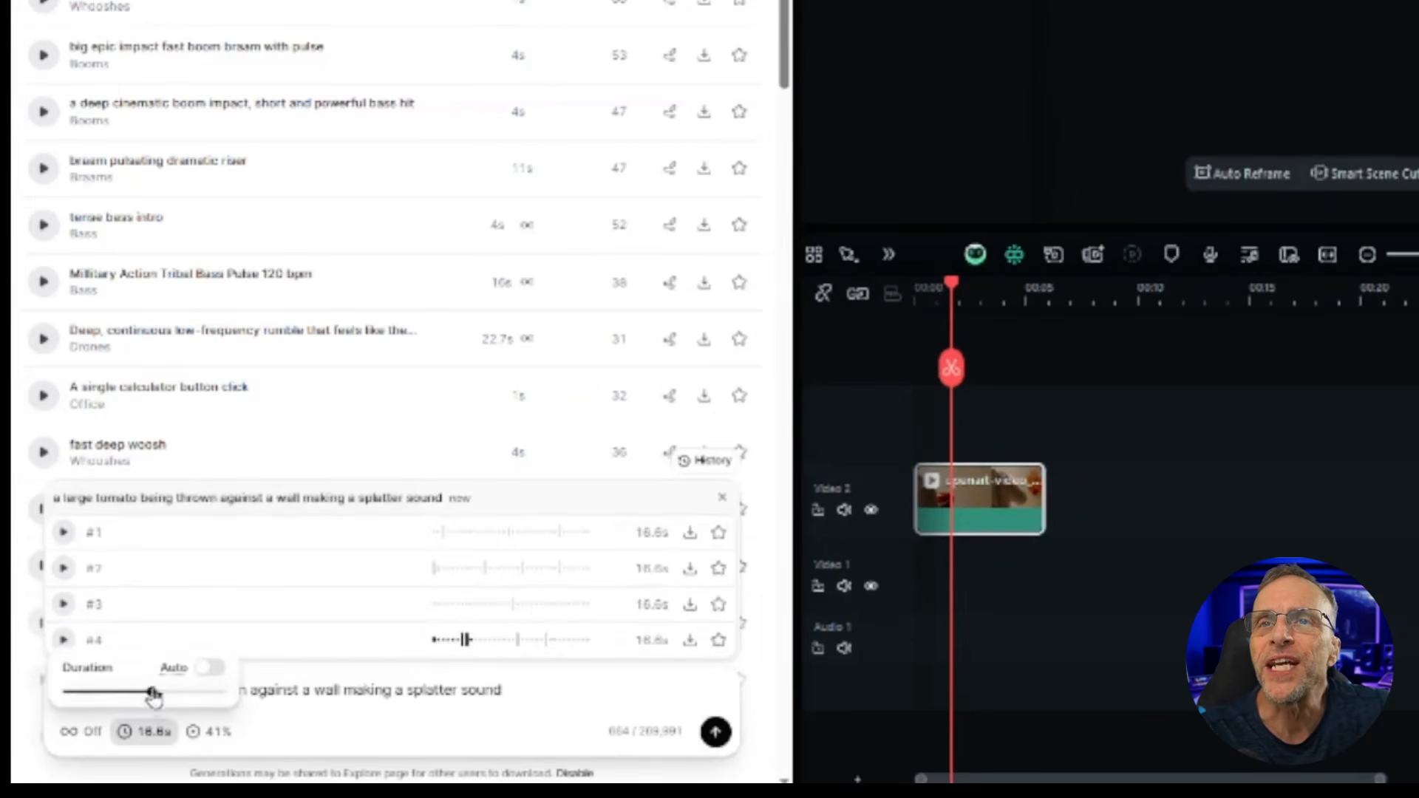
pyautogui.click(72, 692)
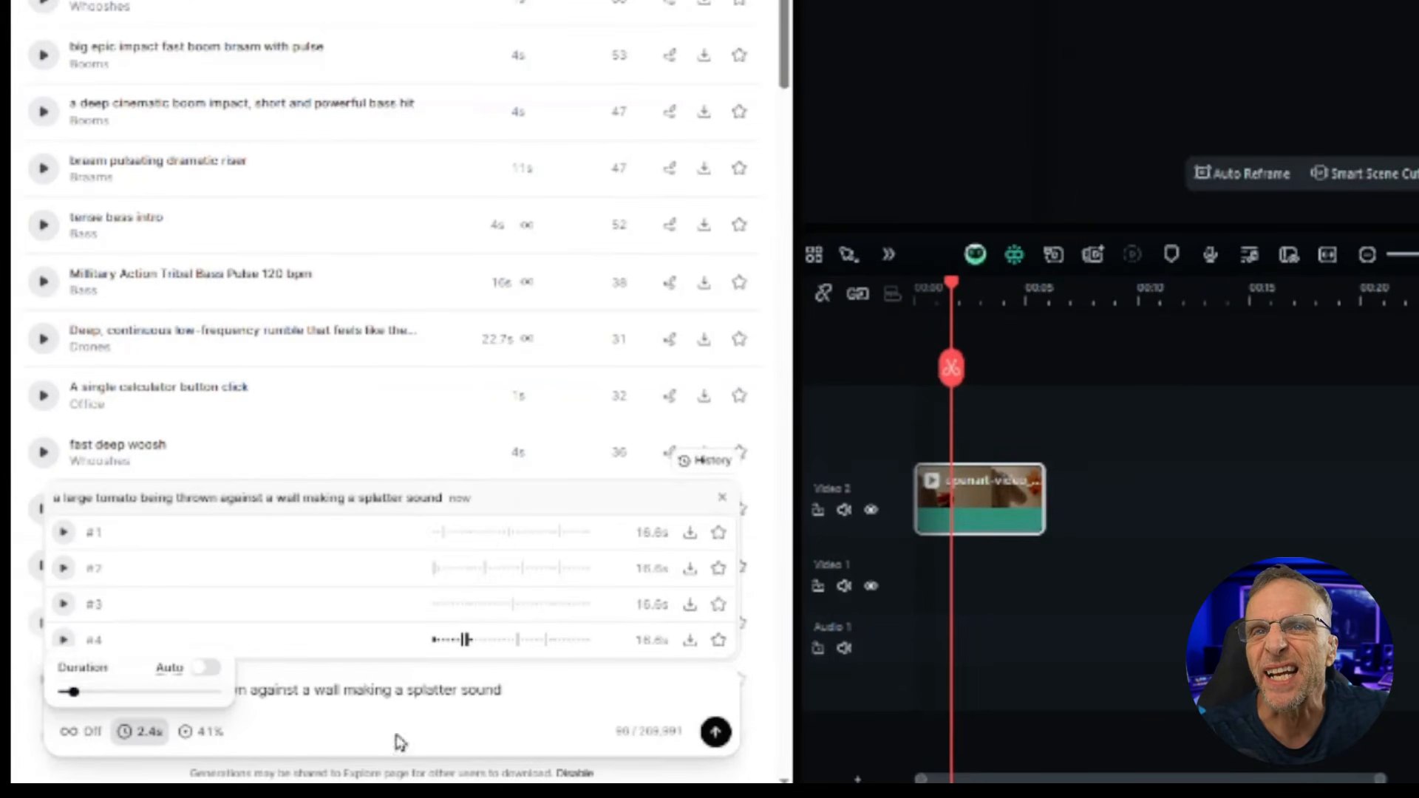
pyautogui.click(433, 700)
pyautogui.click(447, 692)
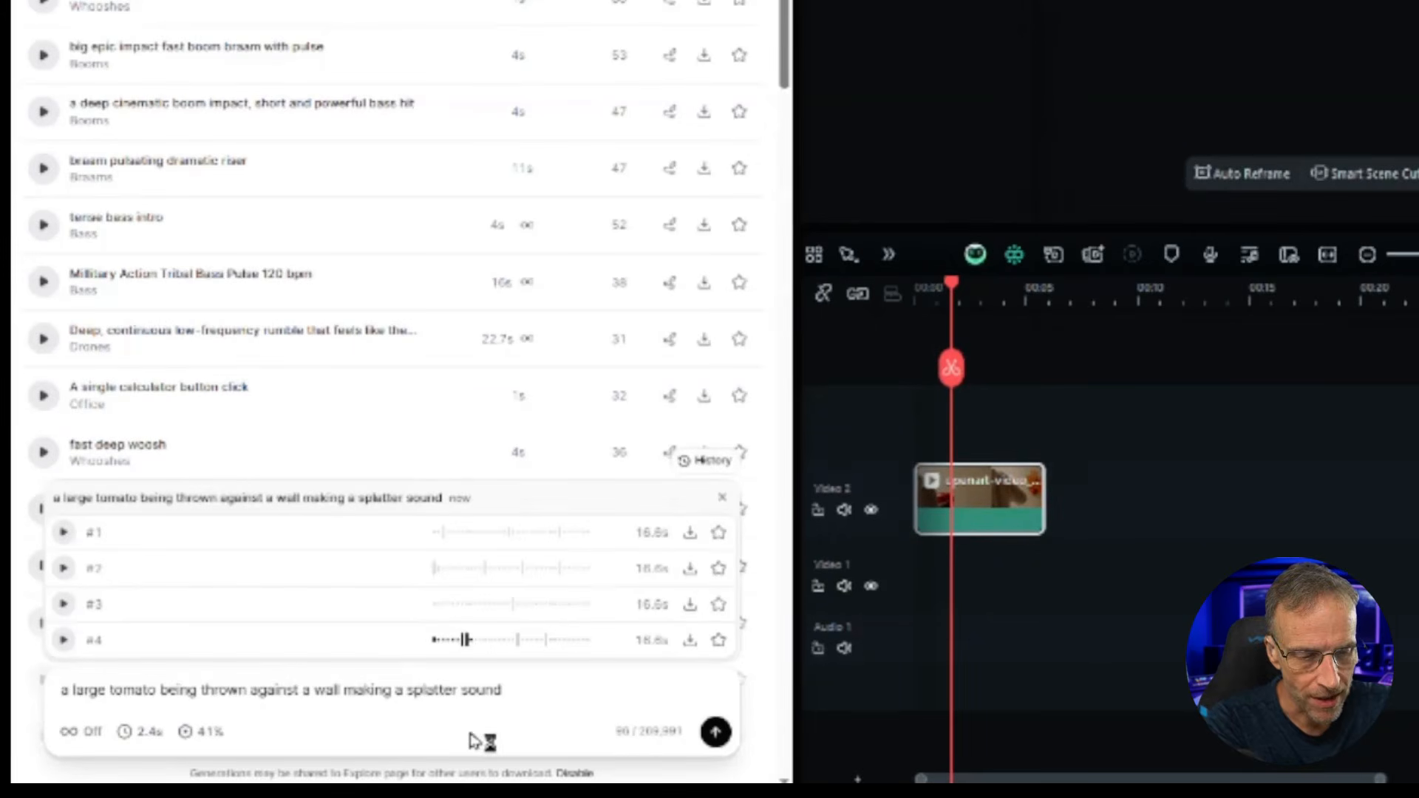
pyautogui.write('wet')
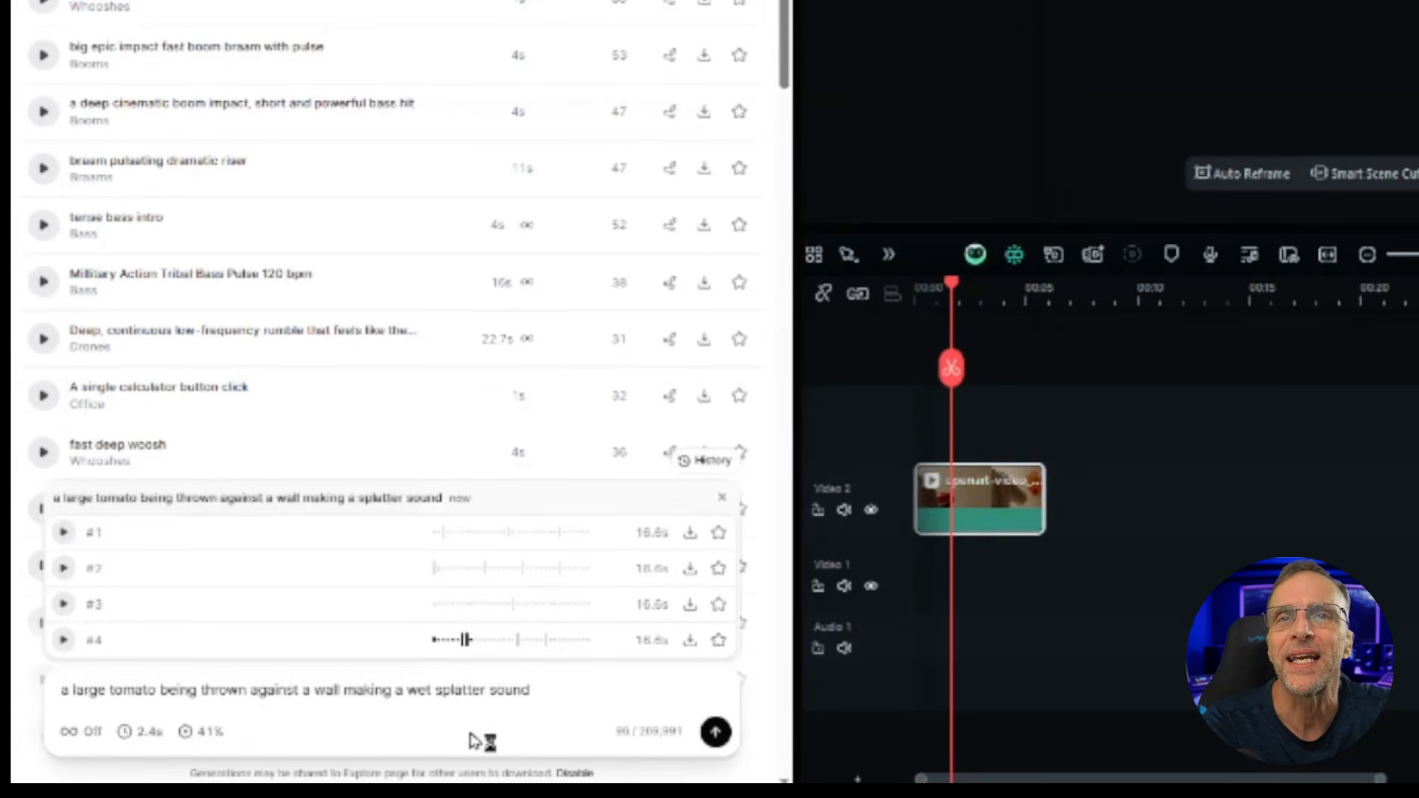
pyautogui.click(715, 733)
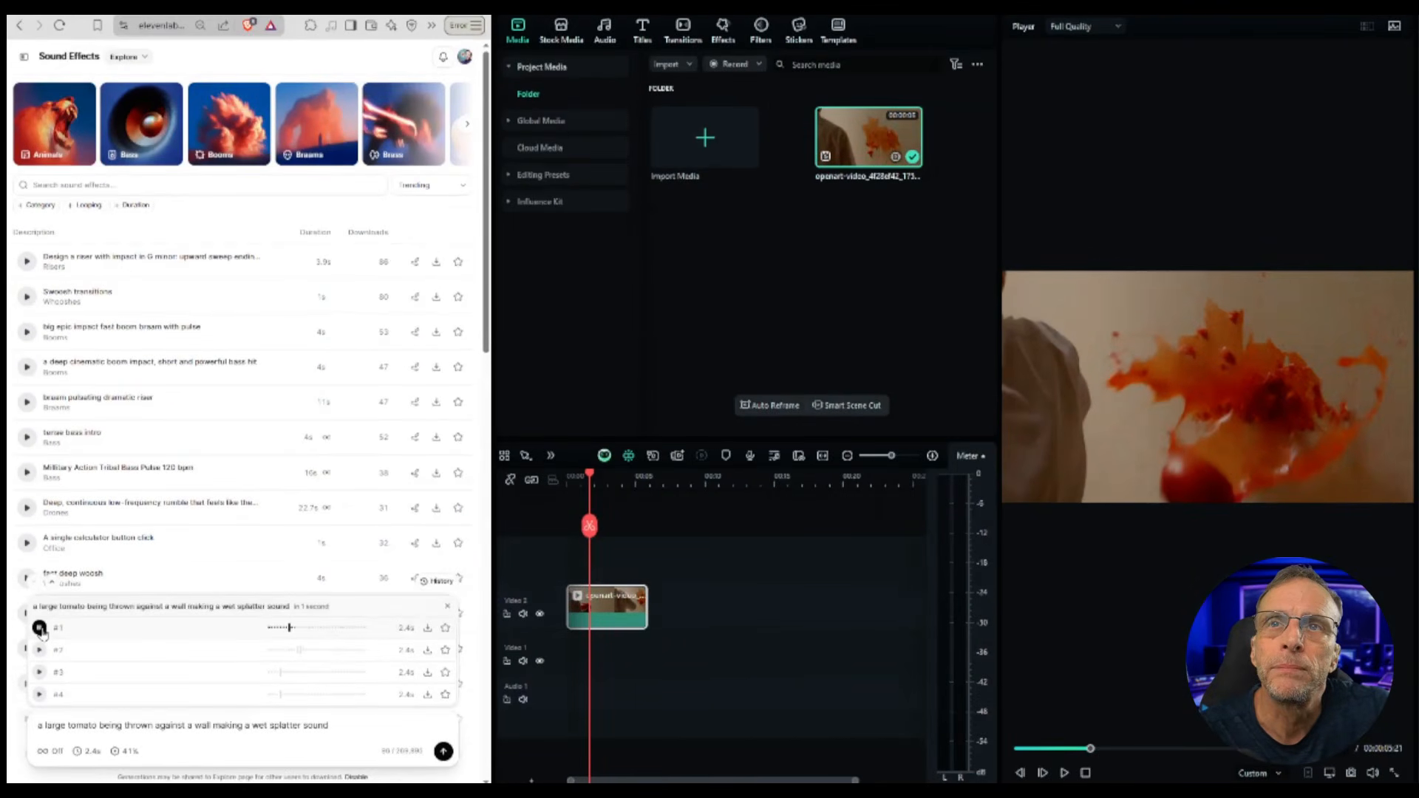
# Step: Preview the newly generated wet-splatter variations
pyautogui.click(40, 649)
pyautogui.click(39, 672)
pyautogui.click(39, 694)
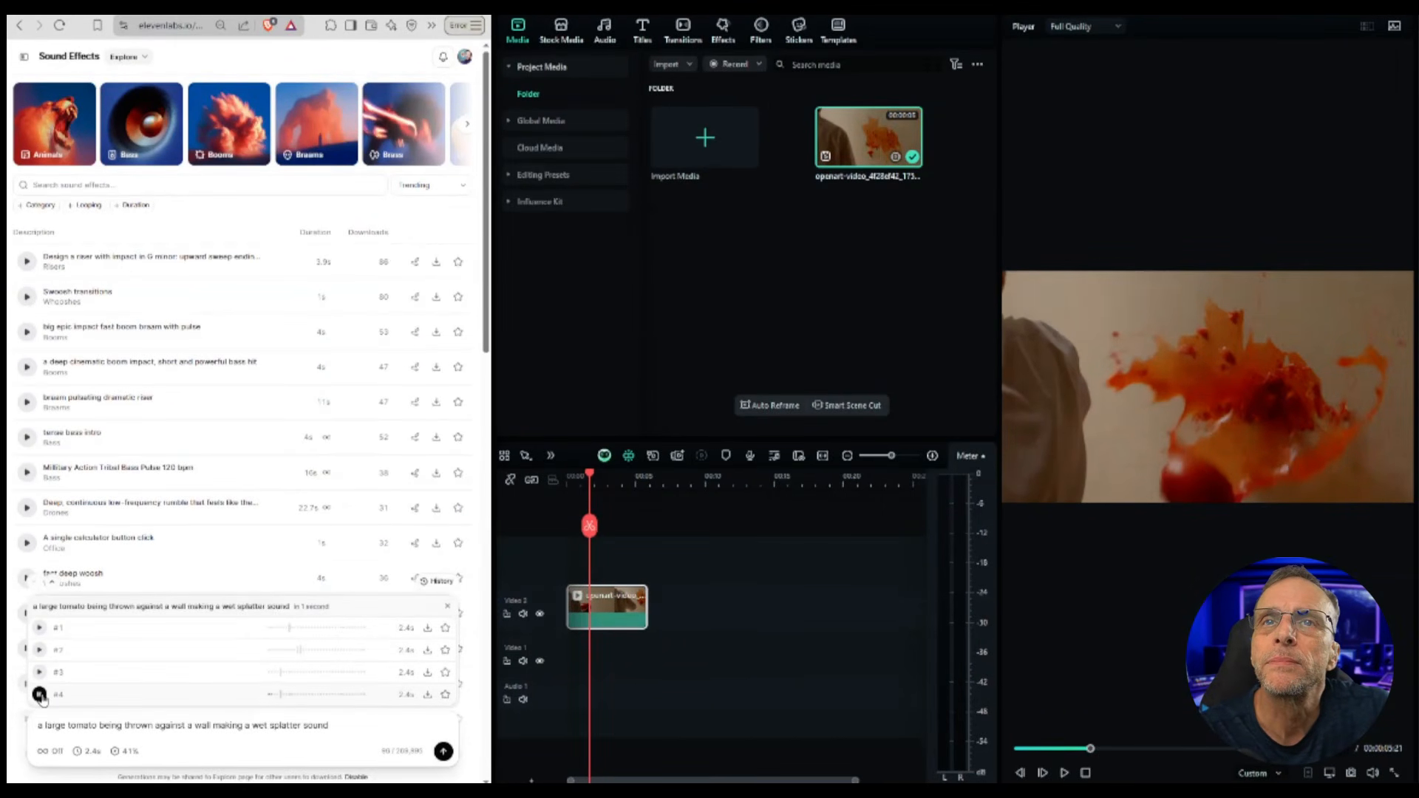
pyautogui.click(39, 672)
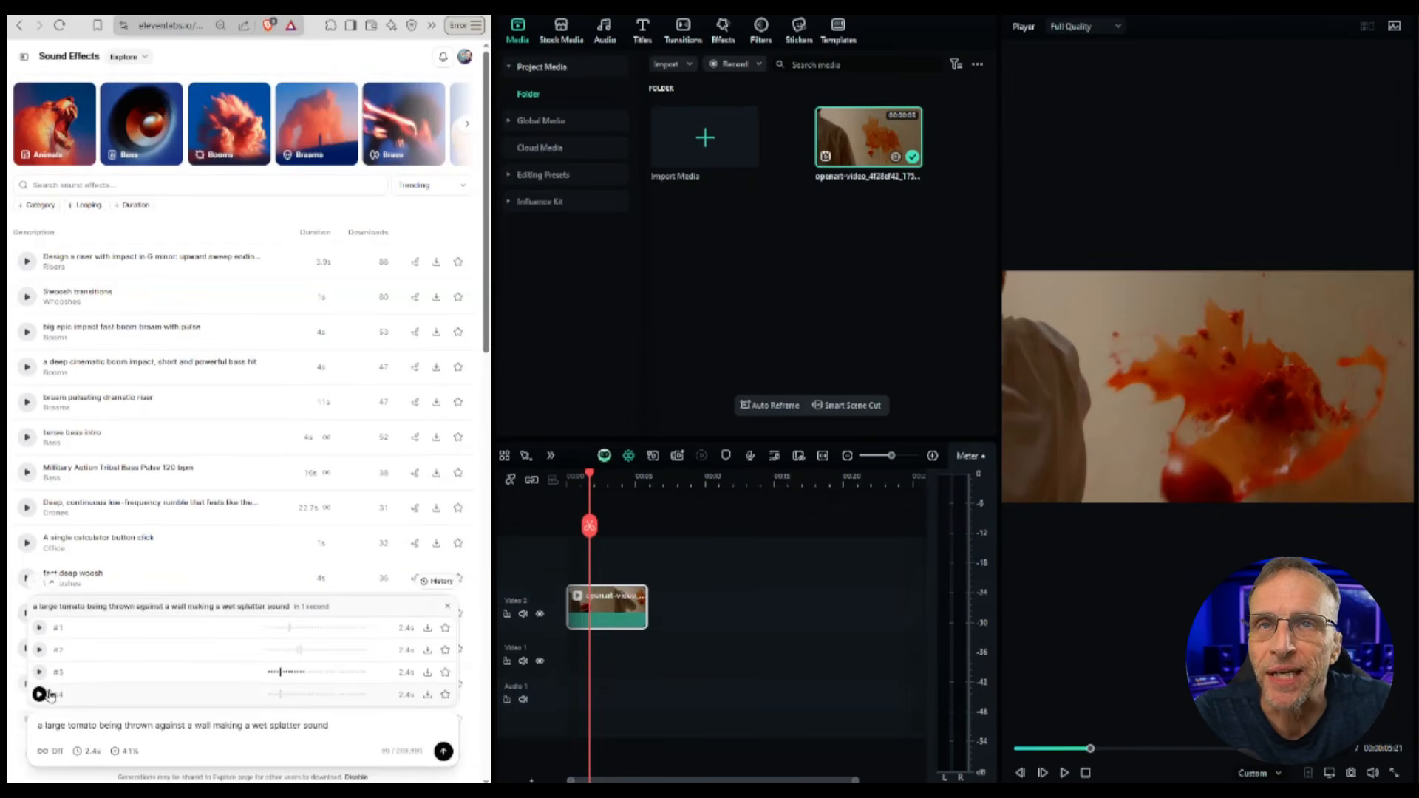
# Step: Open the sound-effect history and replay variation #2 of the first tomato generation
pyautogui.click(437, 582)
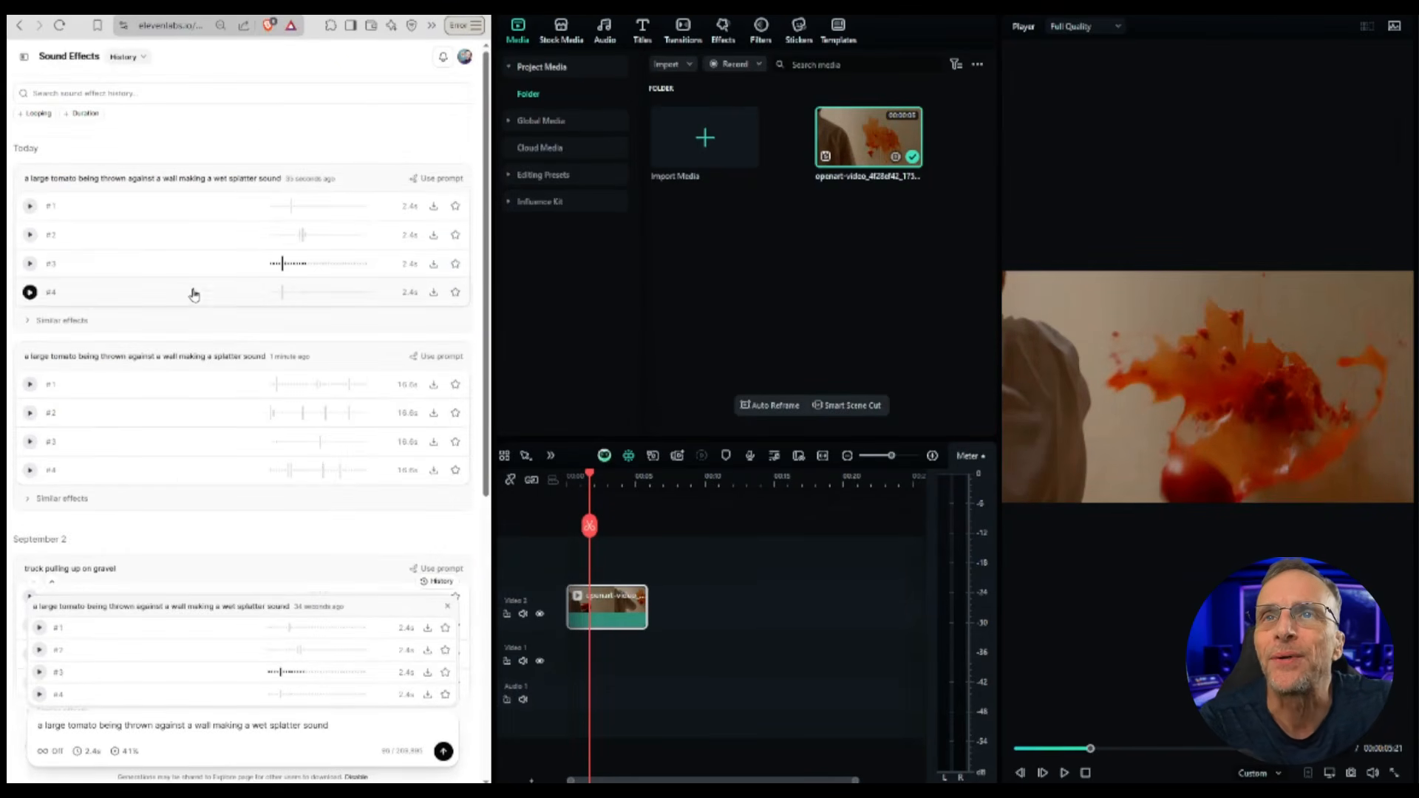
pyautogui.scroll(-5, 185, 517)
pyautogui.scroll(5, 183, 475)
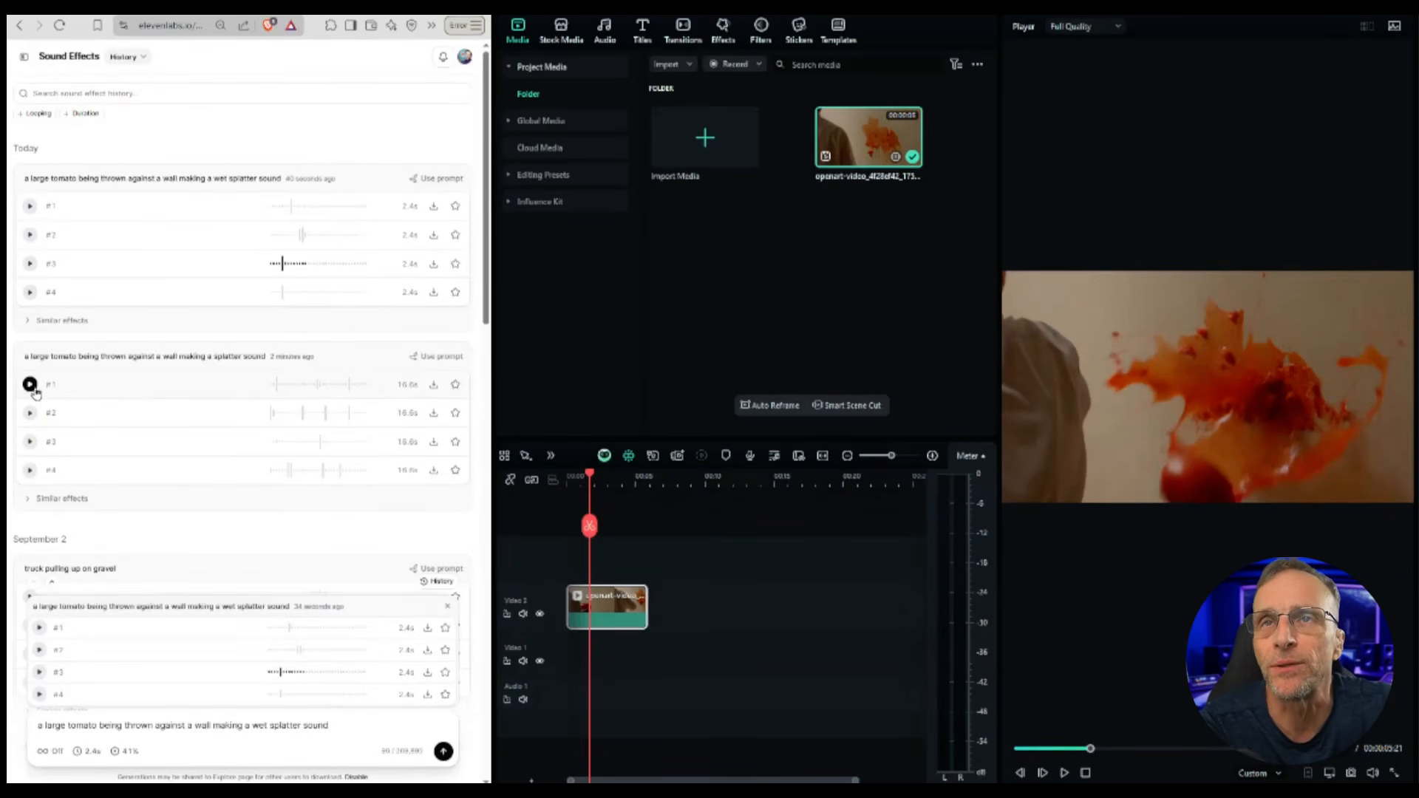
pyautogui.click(30, 413)
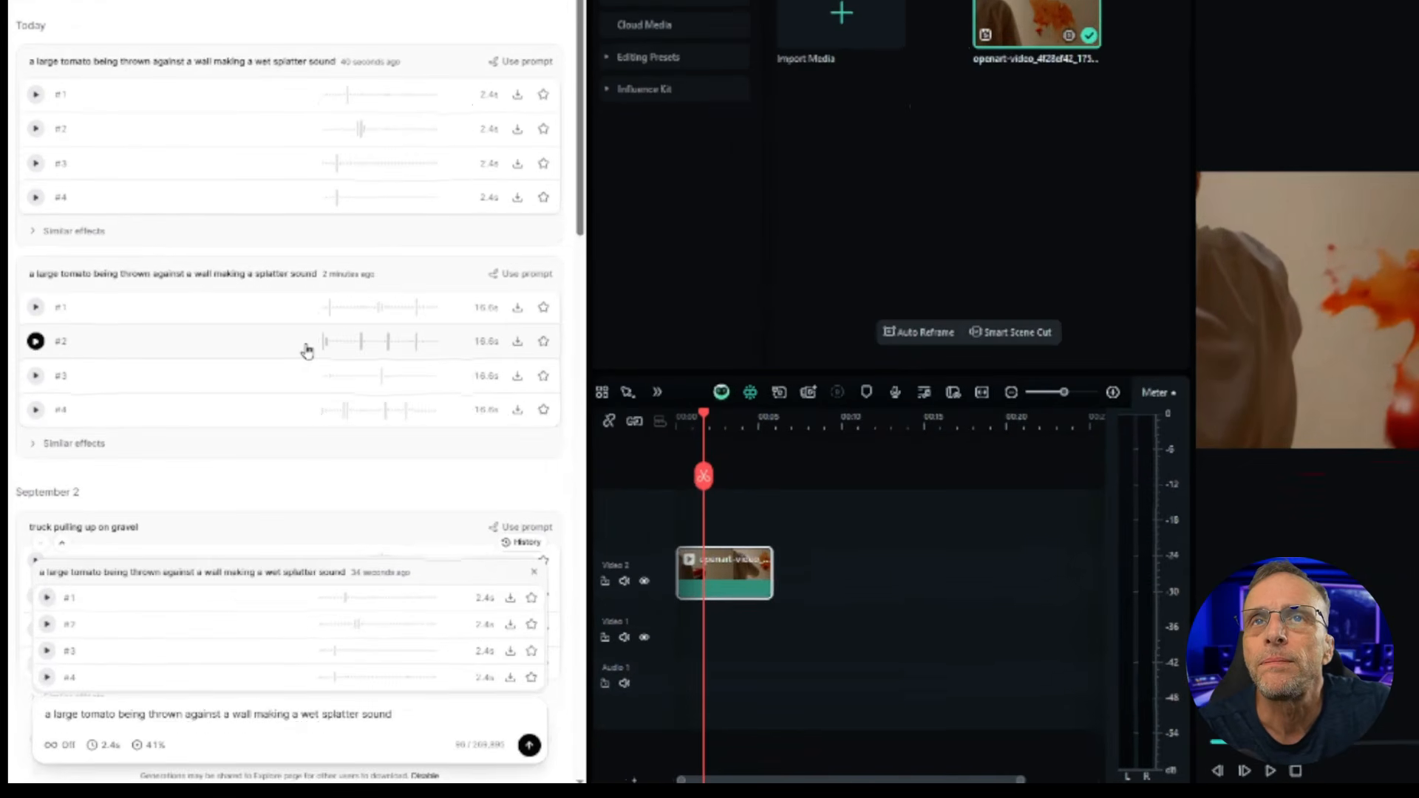
pyautogui.click(35, 341)
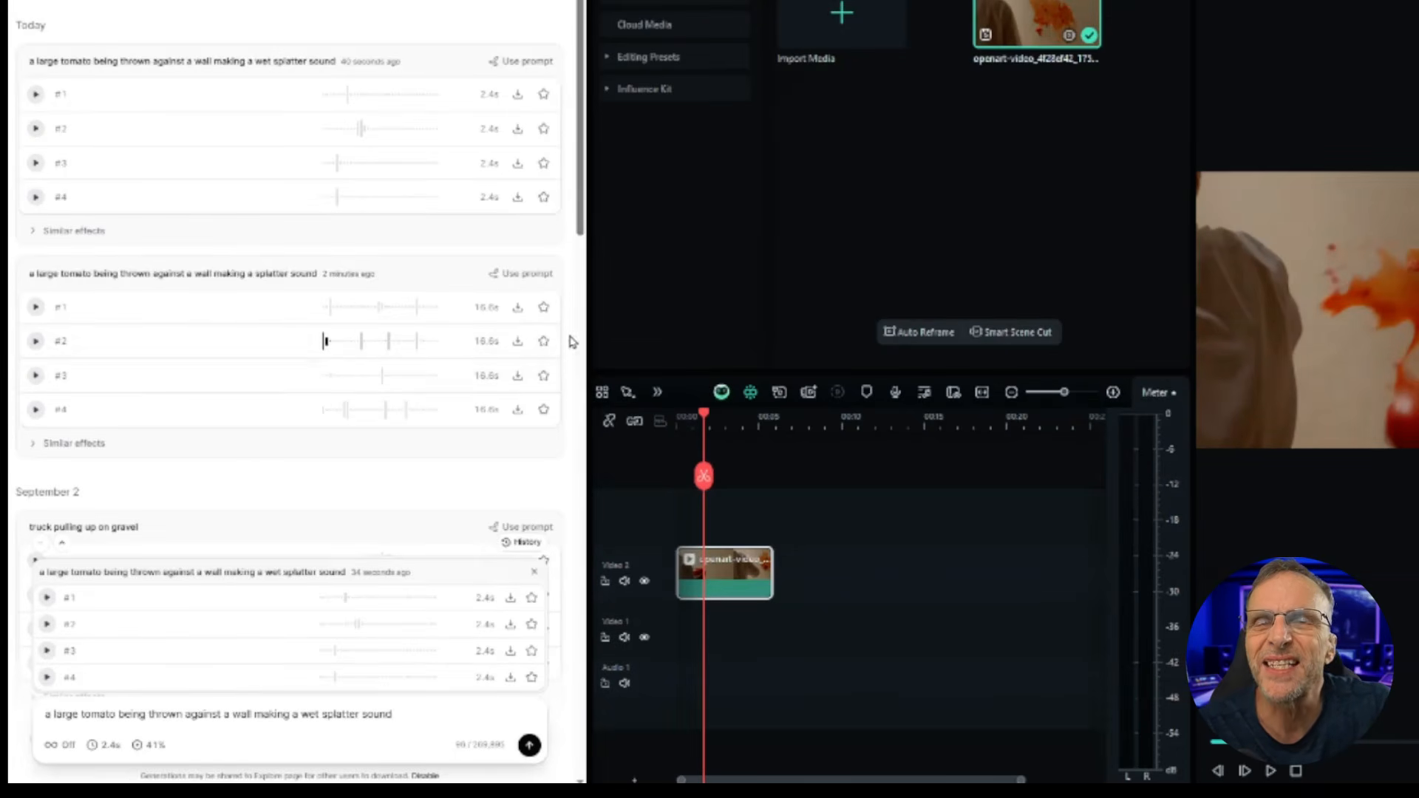
# Step: Download that variation #2 as WAV and drag it onto the audio track of the timeline
pyautogui.click(520, 344)
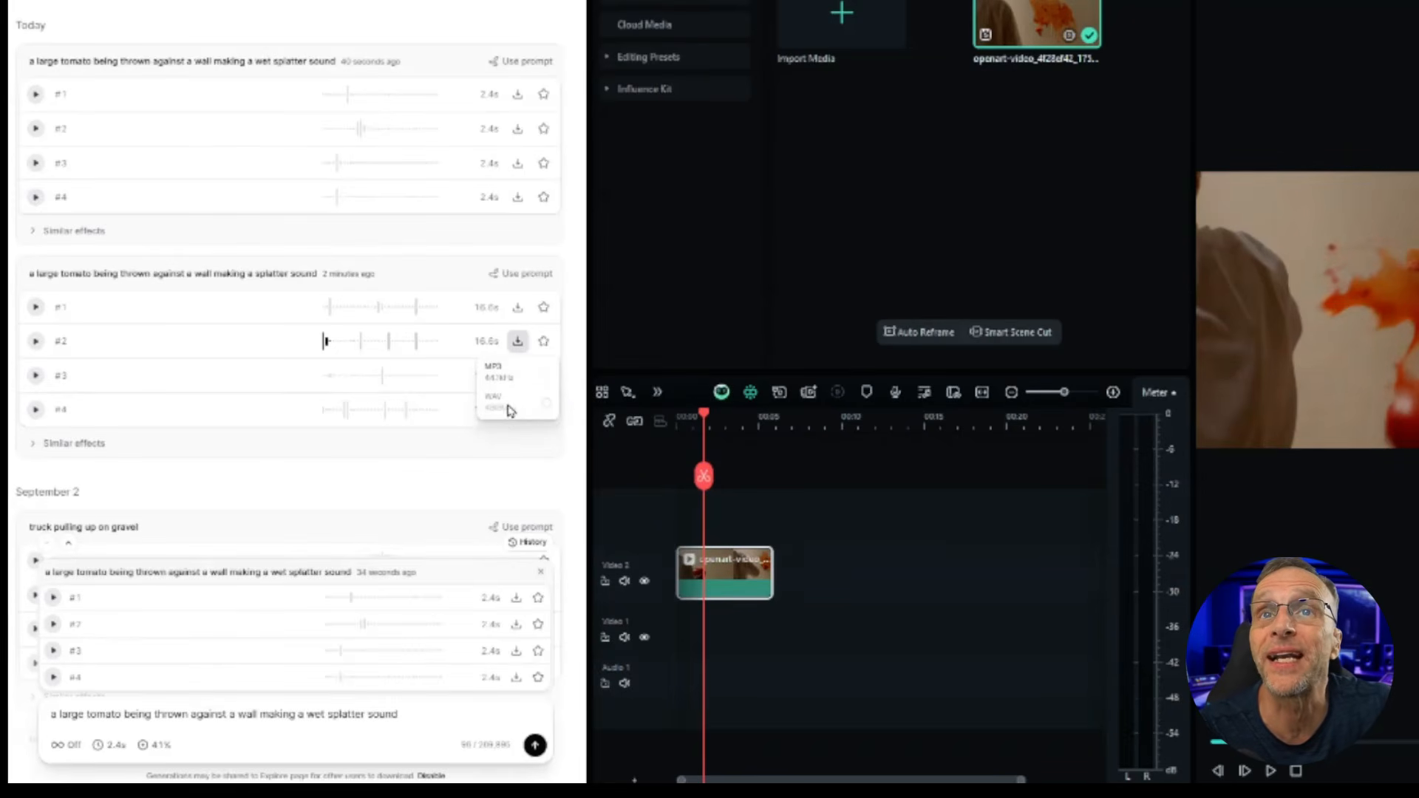
pyautogui.moveTo(384, 4); pyautogui.dragTo(744, 510)
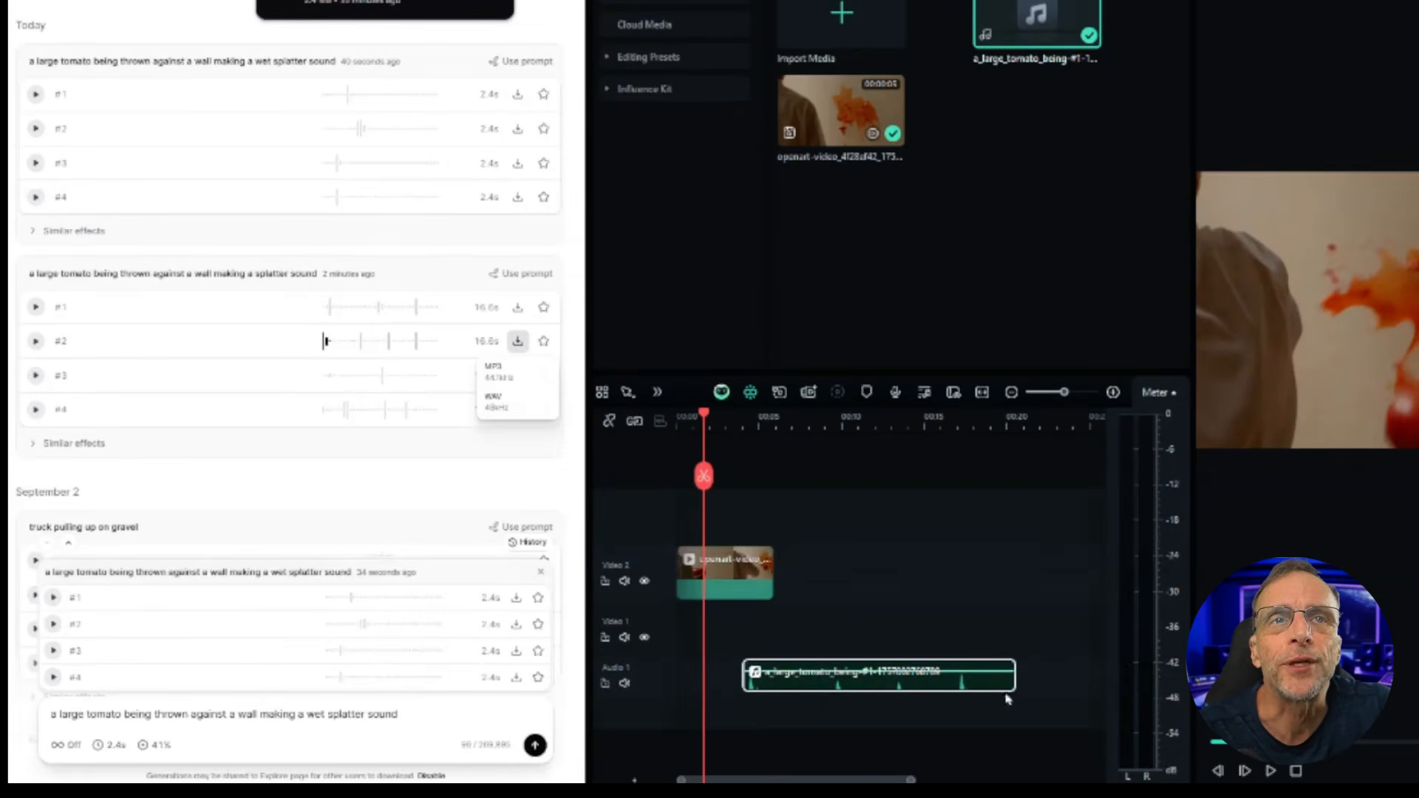
# Step: Trim the end of the splatter audio clip and move it to the playhead near the timeline start
pyautogui.moveTo(1013, 675); pyautogui.dragTo(755, 674)
pyautogui.moveTo(704, 415)
pyautogui.mouseDown()
pyautogui.moveTo(685, 416)
pyautogui.moveTo(697, 420)
pyautogui.mouseUp()
pyautogui.moveTo(767, 680); pyautogui.dragTo(714, 676)
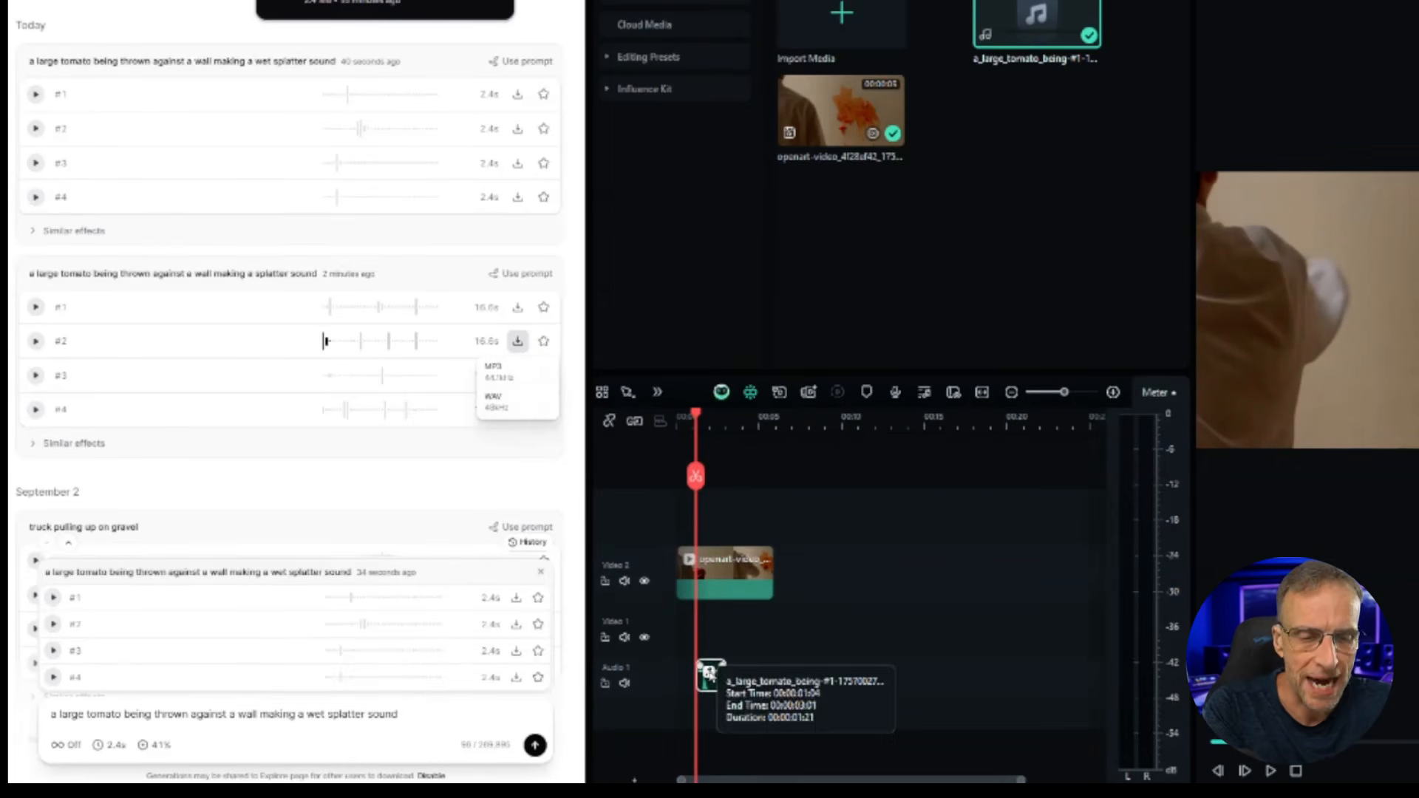
# Step: Nudge the audio clip to sync with the tomato hitting the wall and play the result
pyautogui.scroll(2, 765, 708)
pyautogui.moveTo(880, 678); pyautogui.dragTo(837, 677)
pyautogui.click(1271, 771)
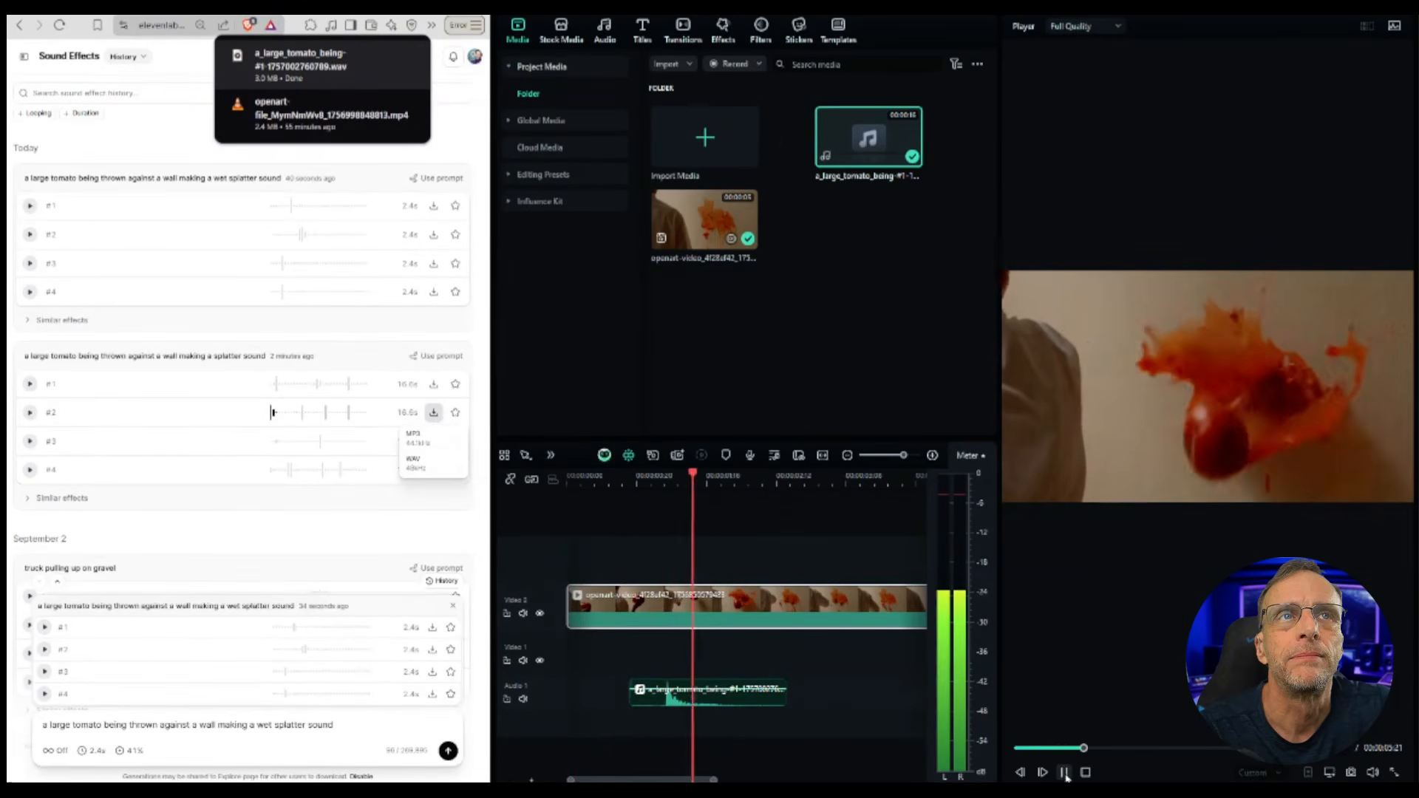
pyautogui.click(1065, 772)
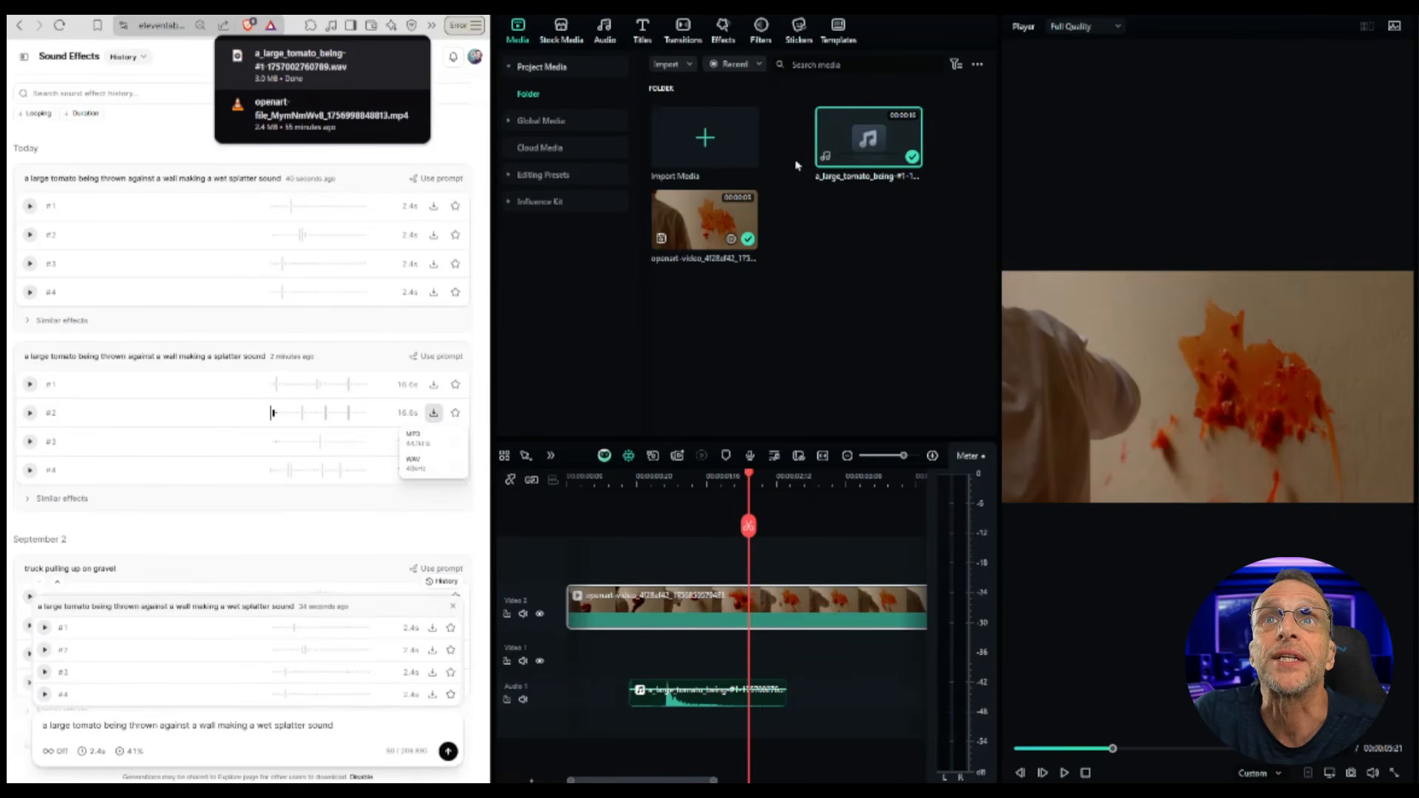
# Step: Open the video clip's speed settings and set its uniform speed to about 2.34
pyautogui.moveTo(1196, 302); pyautogui.dragTo(1154, 170)
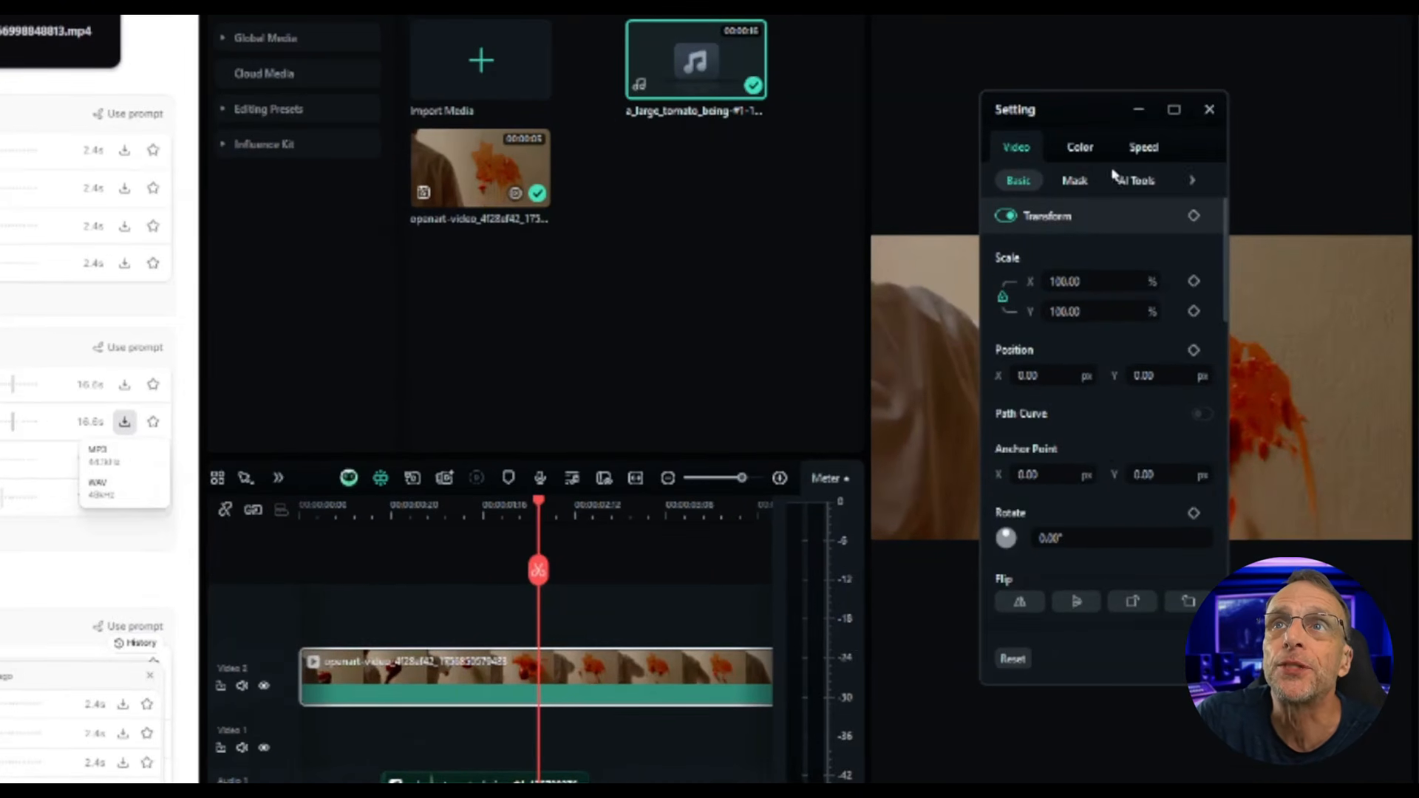
pyautogui.click(1142, 151)
pyautogui.moveTo(1065, 235); pyautogui.dragTo(1079, 236)
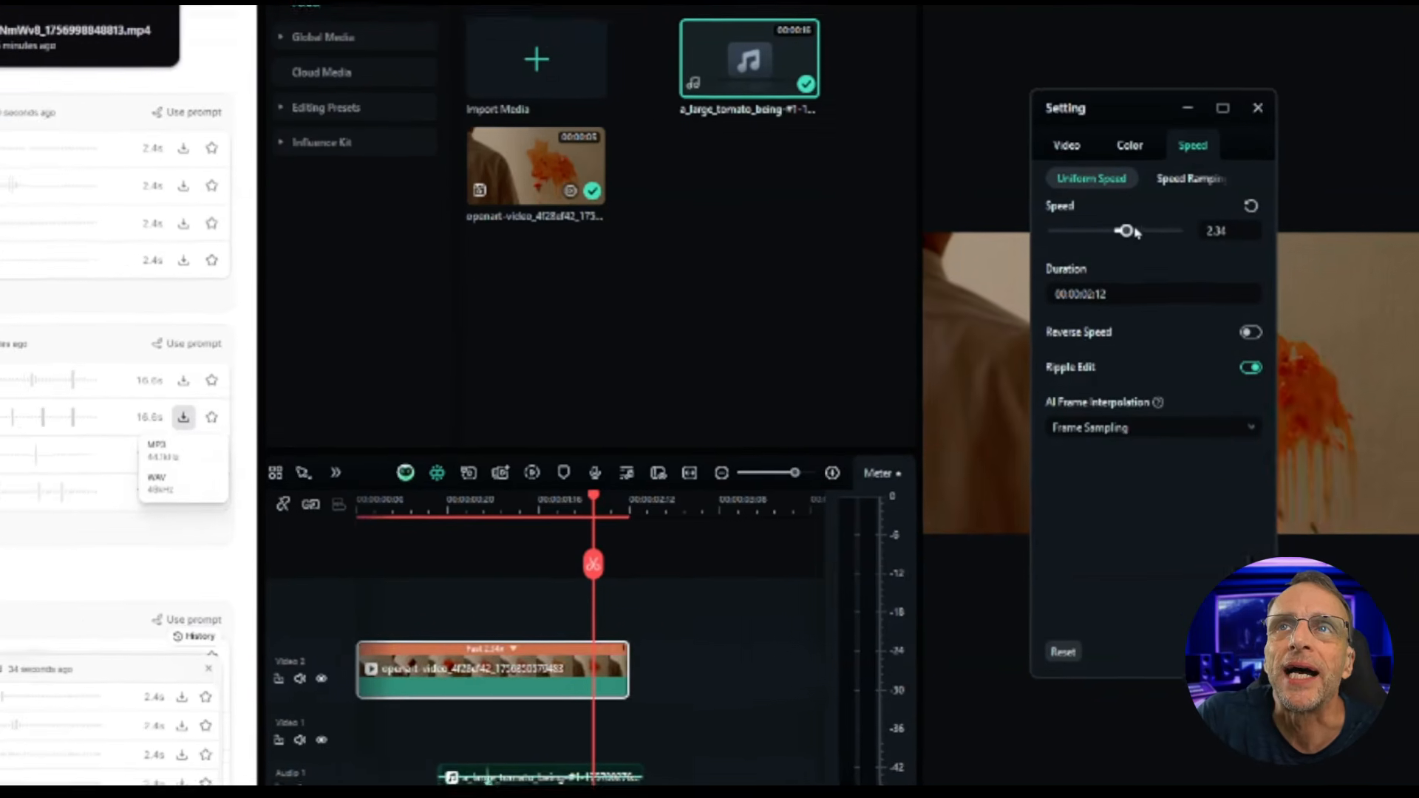
# Step: Return the playhead to the start, unmute the audio track and play the timeline
pyautogui.moveTo(891, 473); pyautogui.dragTo(685, 470)
pyautogui.click(626, 744)
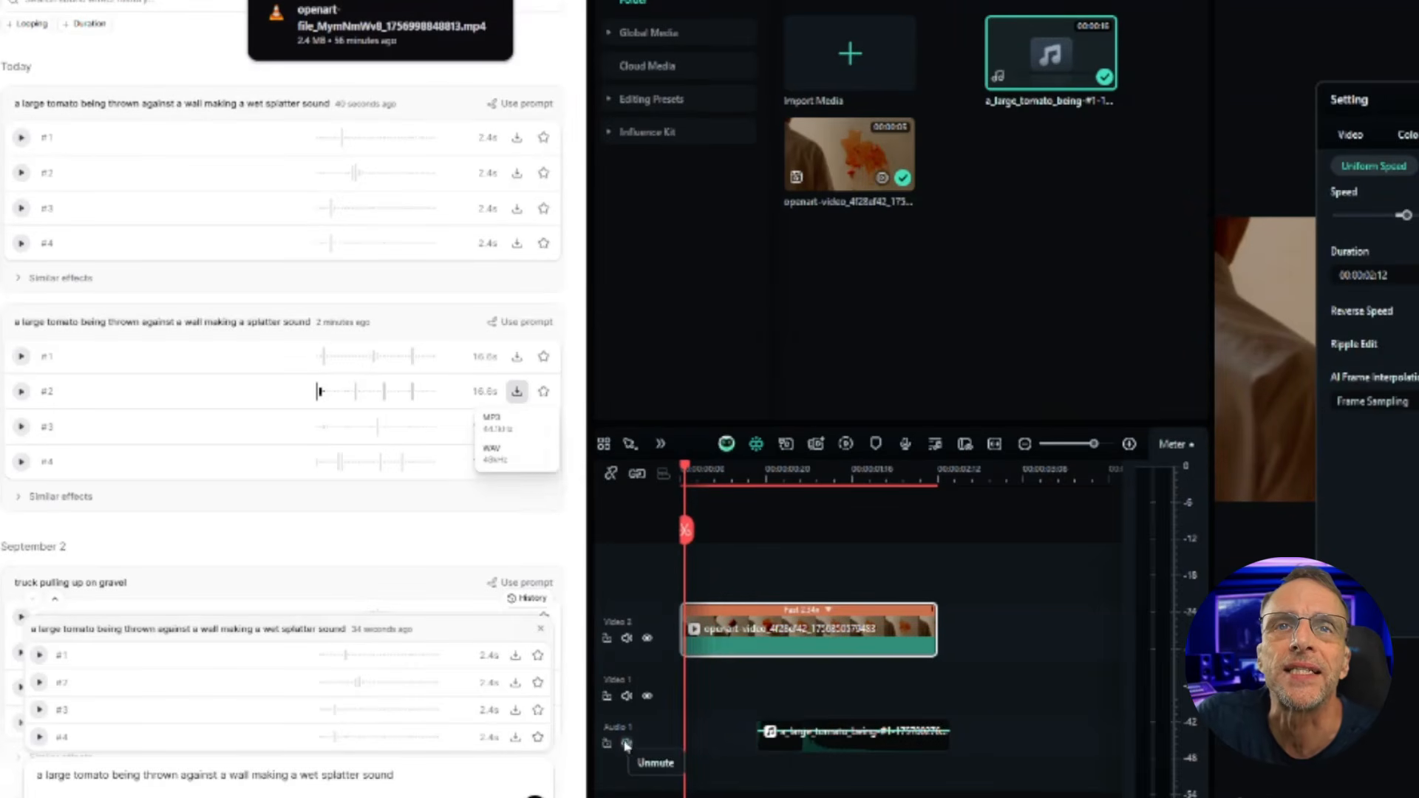
pyautogui.press('space')
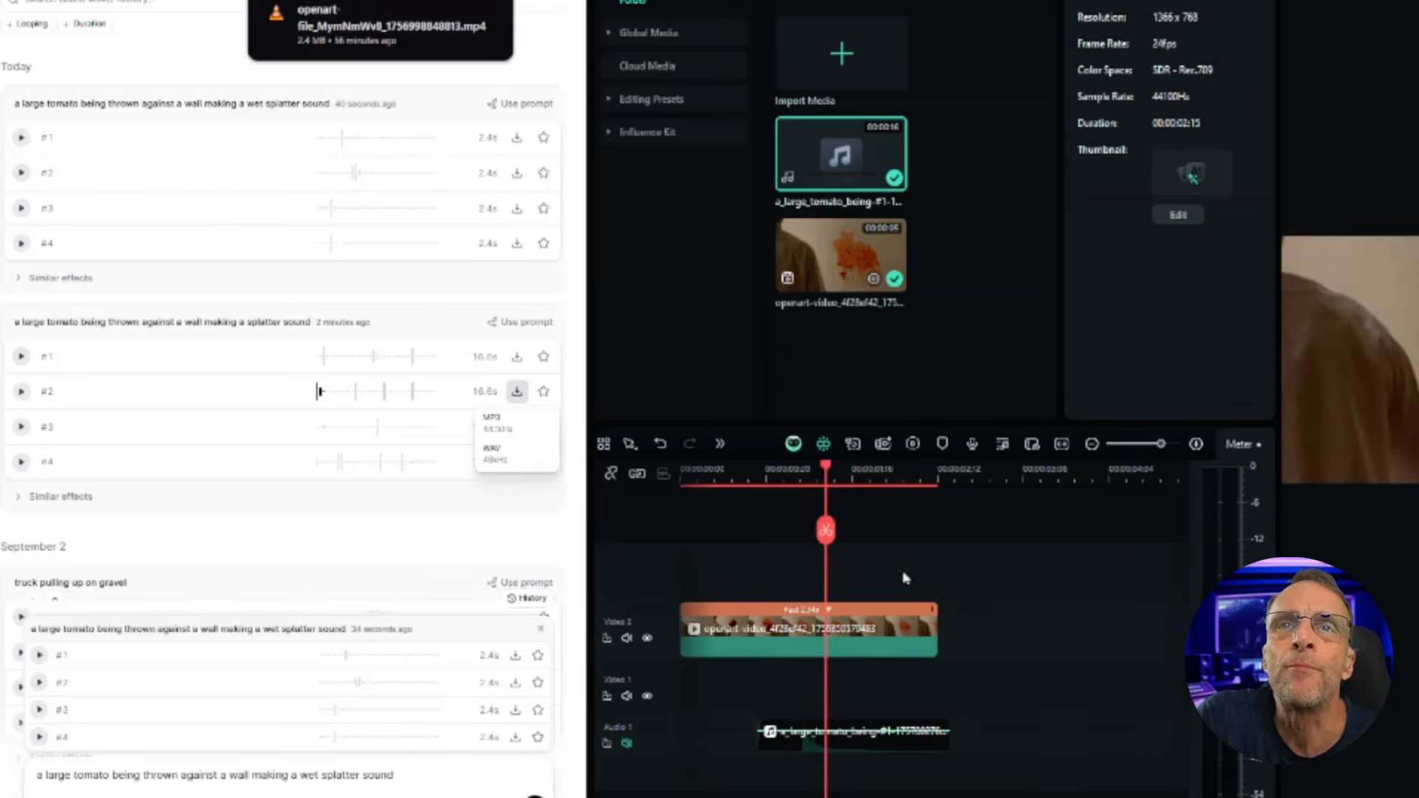
# Step: Move the splatter audio clip to the start of the timeline and play it back
pyautogui.moveTo(826, 473); pyautogui.dragTo(730, 488)
pyautogui.click(854, 735)
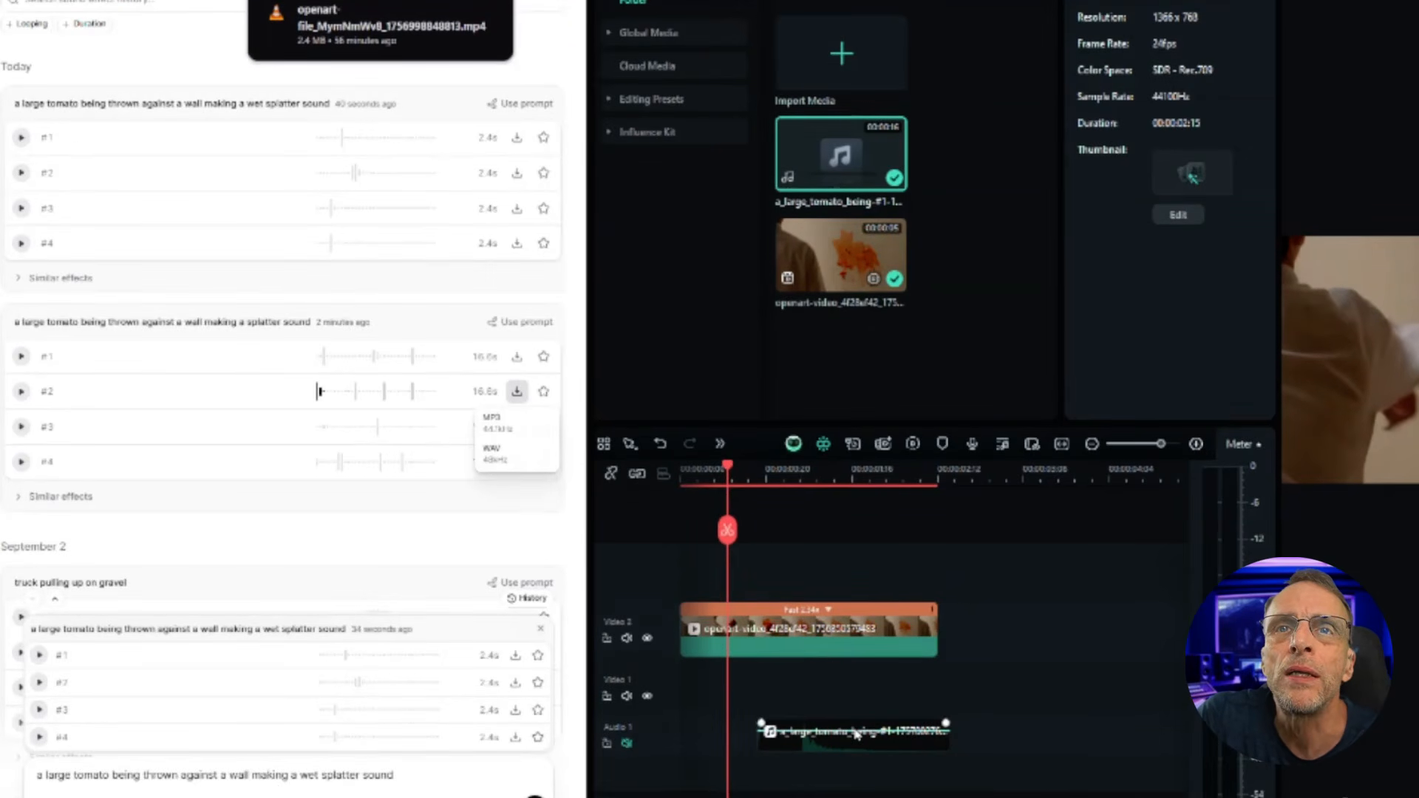
pyautogui.moveTo(905, 739); pyautogui.dragTo(823, 738)
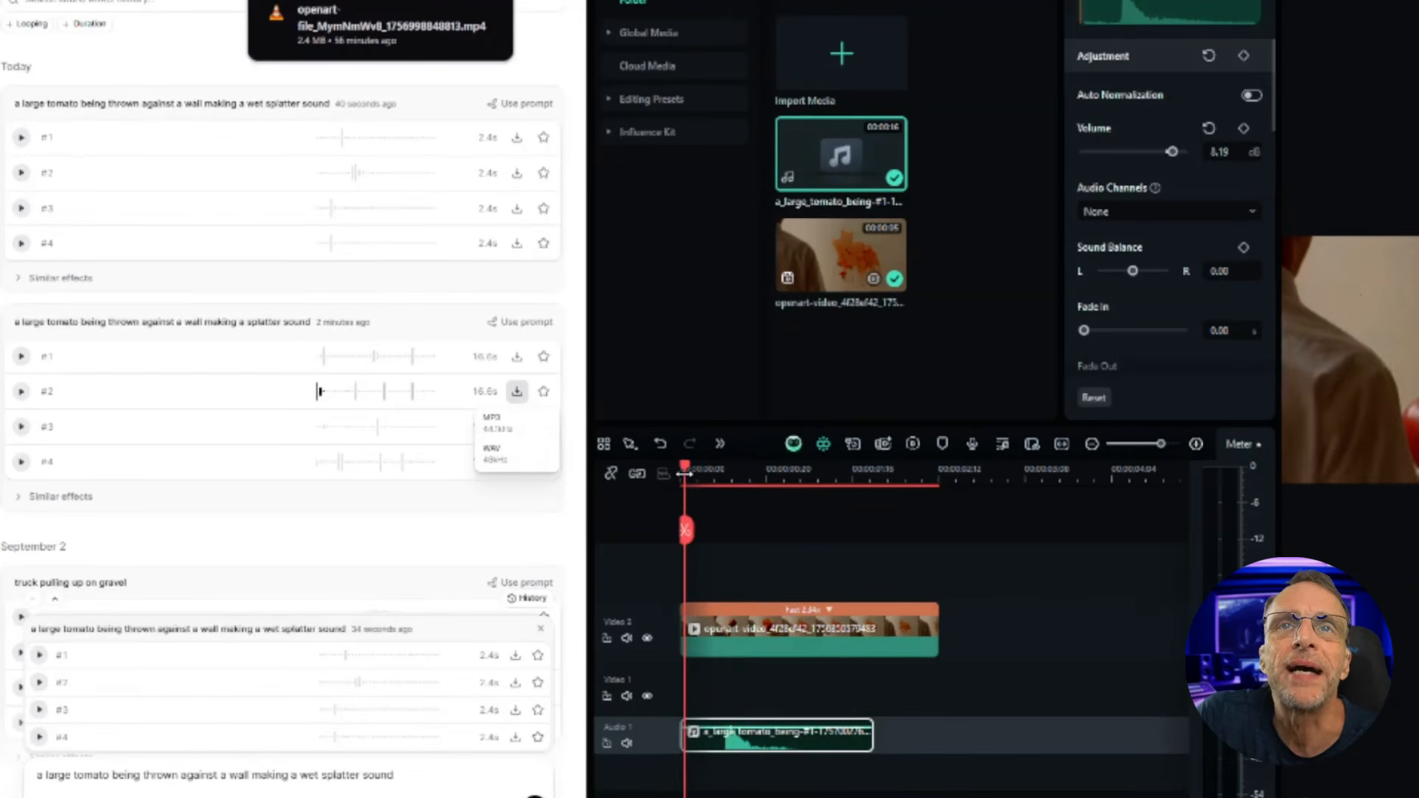
pyautogui.press('space')
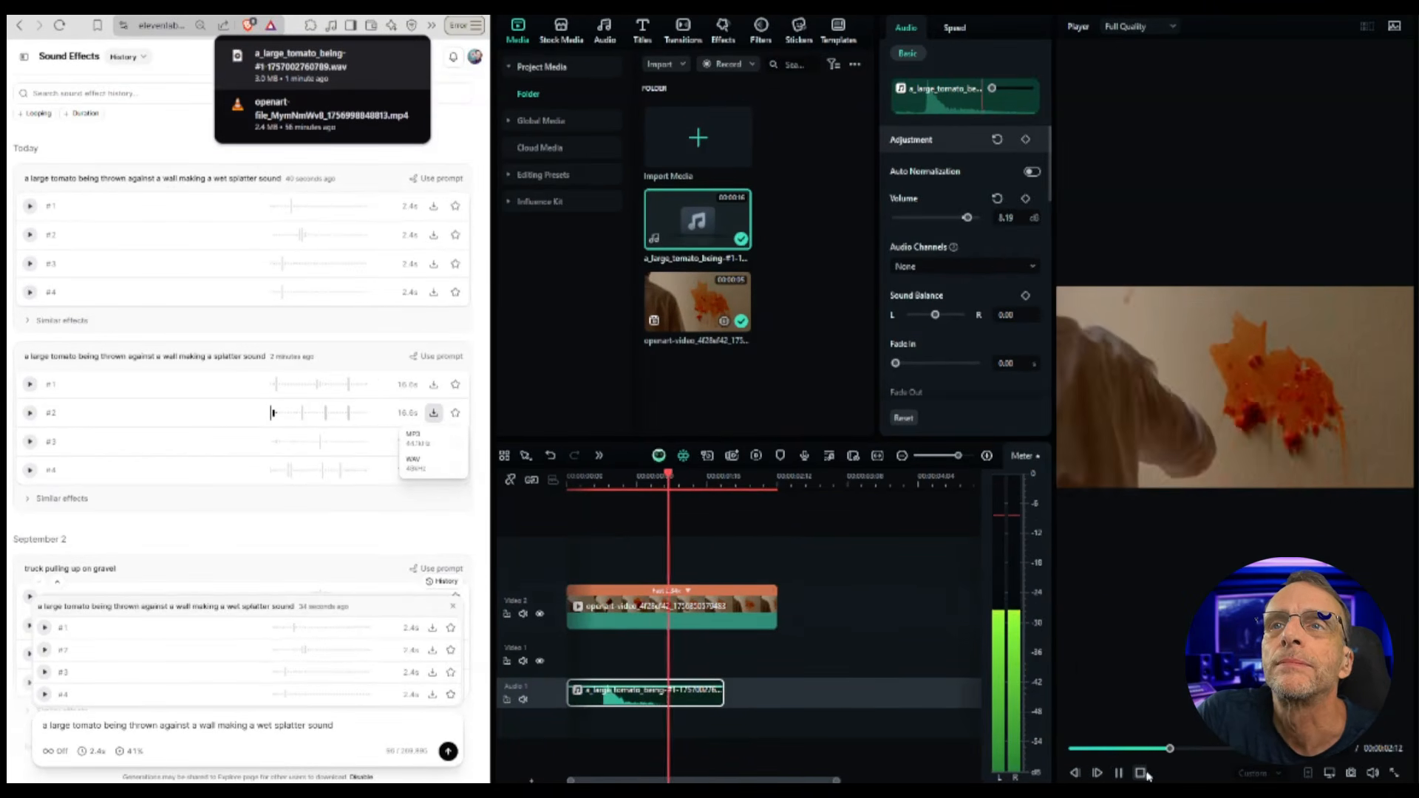
pyautogui.click(1140, 773)
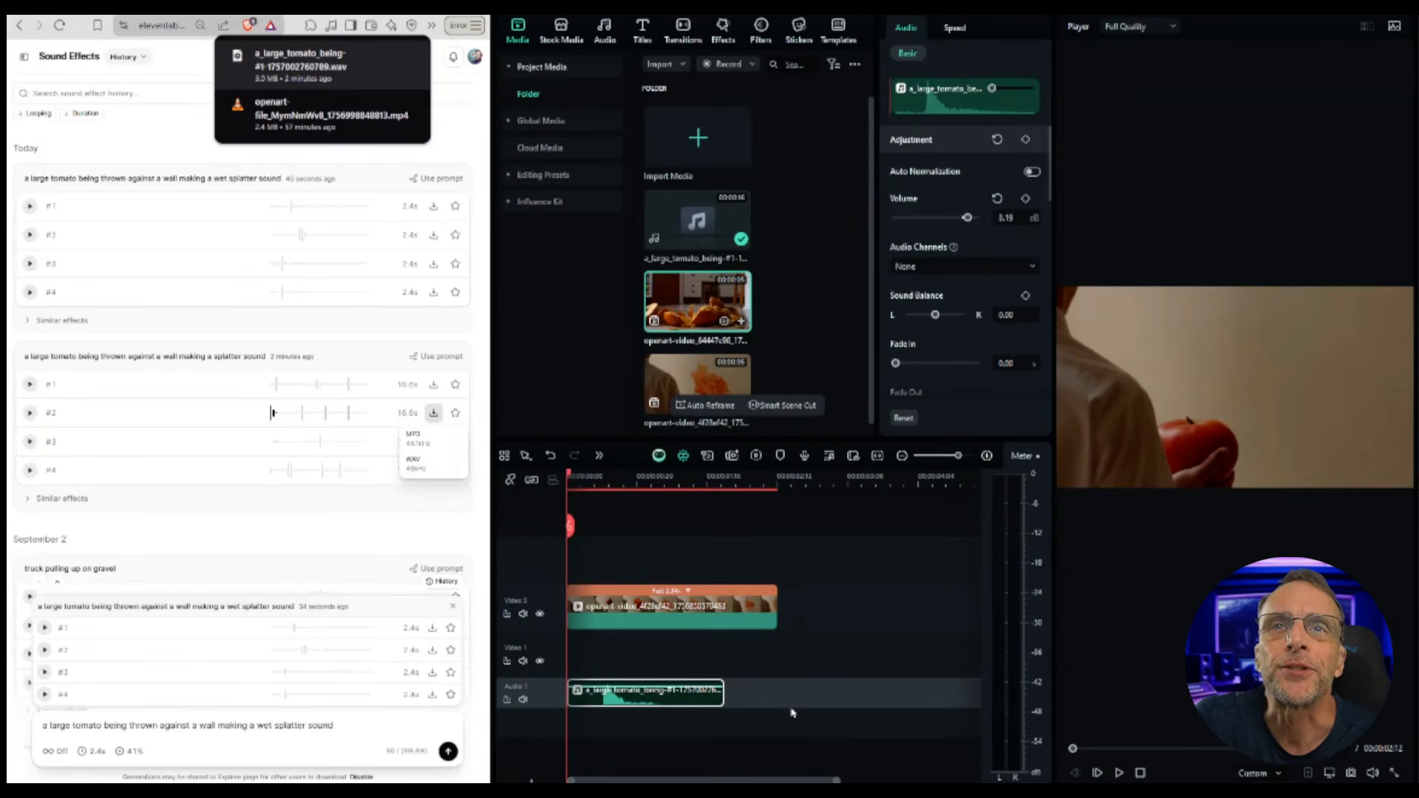
# Step: Delete the tomato clips from the timeline and add the pumpkin-drop video to the video track
pyautogui.moveTo(782, 745); pyautogui.dragTo(646, 508)
pyautogui.press('Delete')
pyautogui.moveTo(725, 334); pyautogui.dragTo(584, 614)
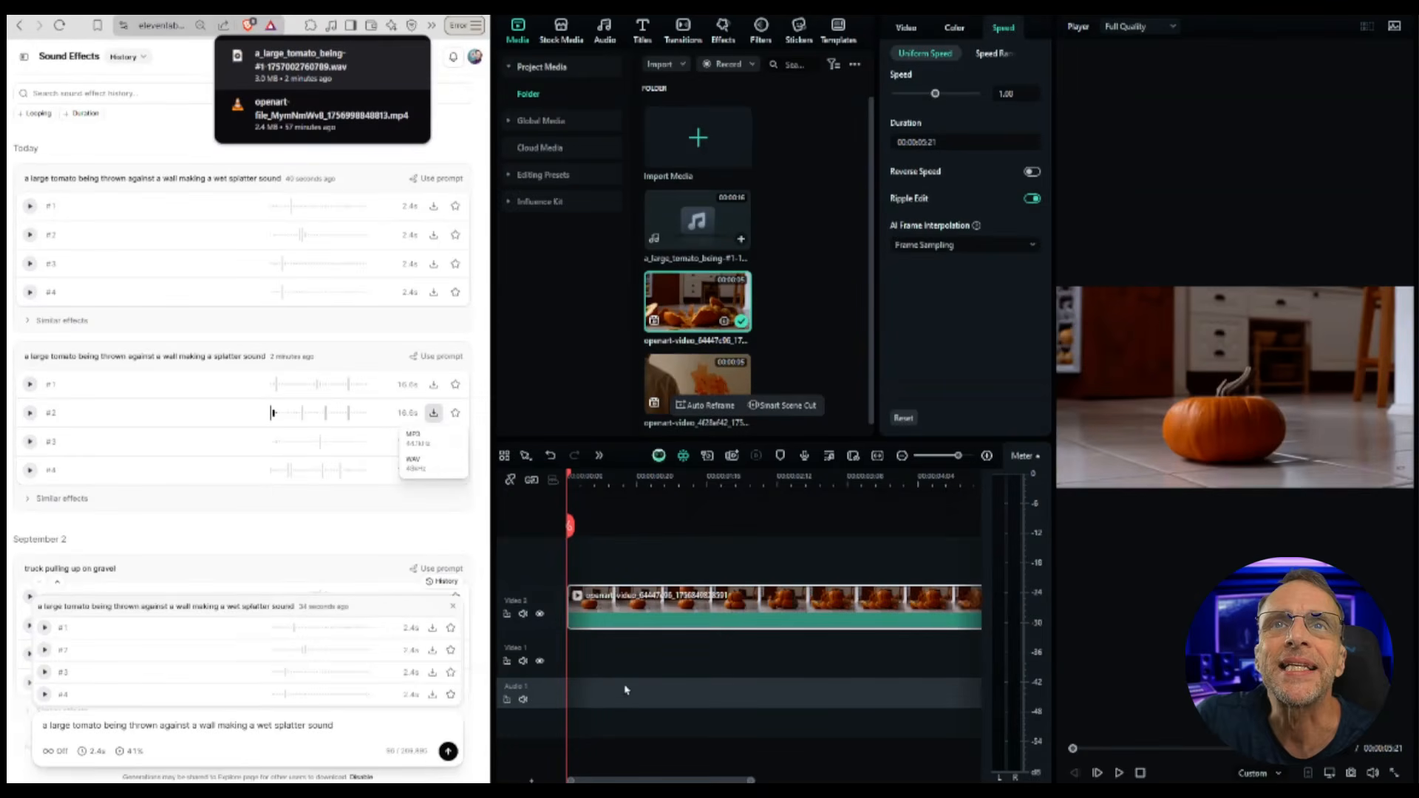
# Step: Preview the pumpkin clip and set its uniform speed to 4.00
pyautogui.click(1119, 773)
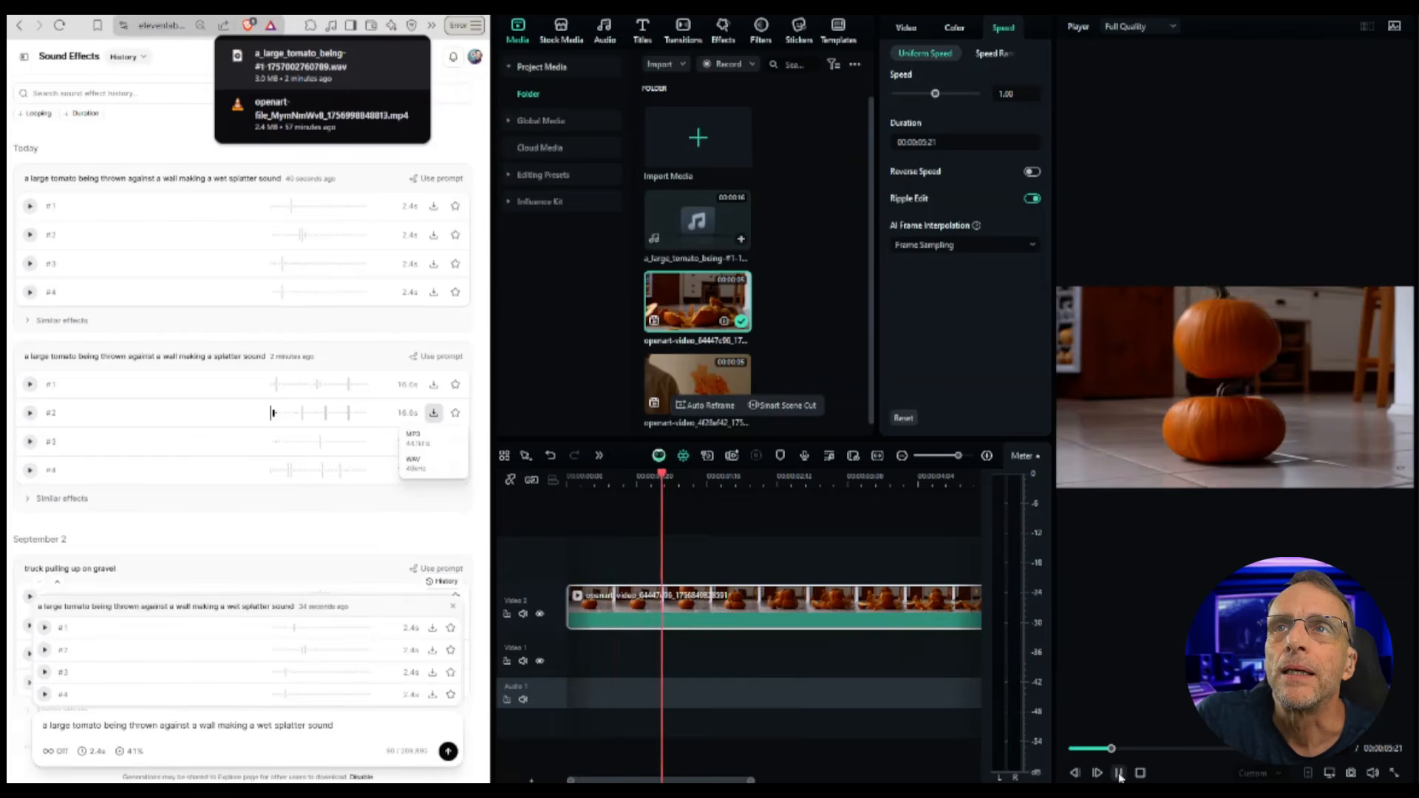
pyautogui.click(1120, 774)
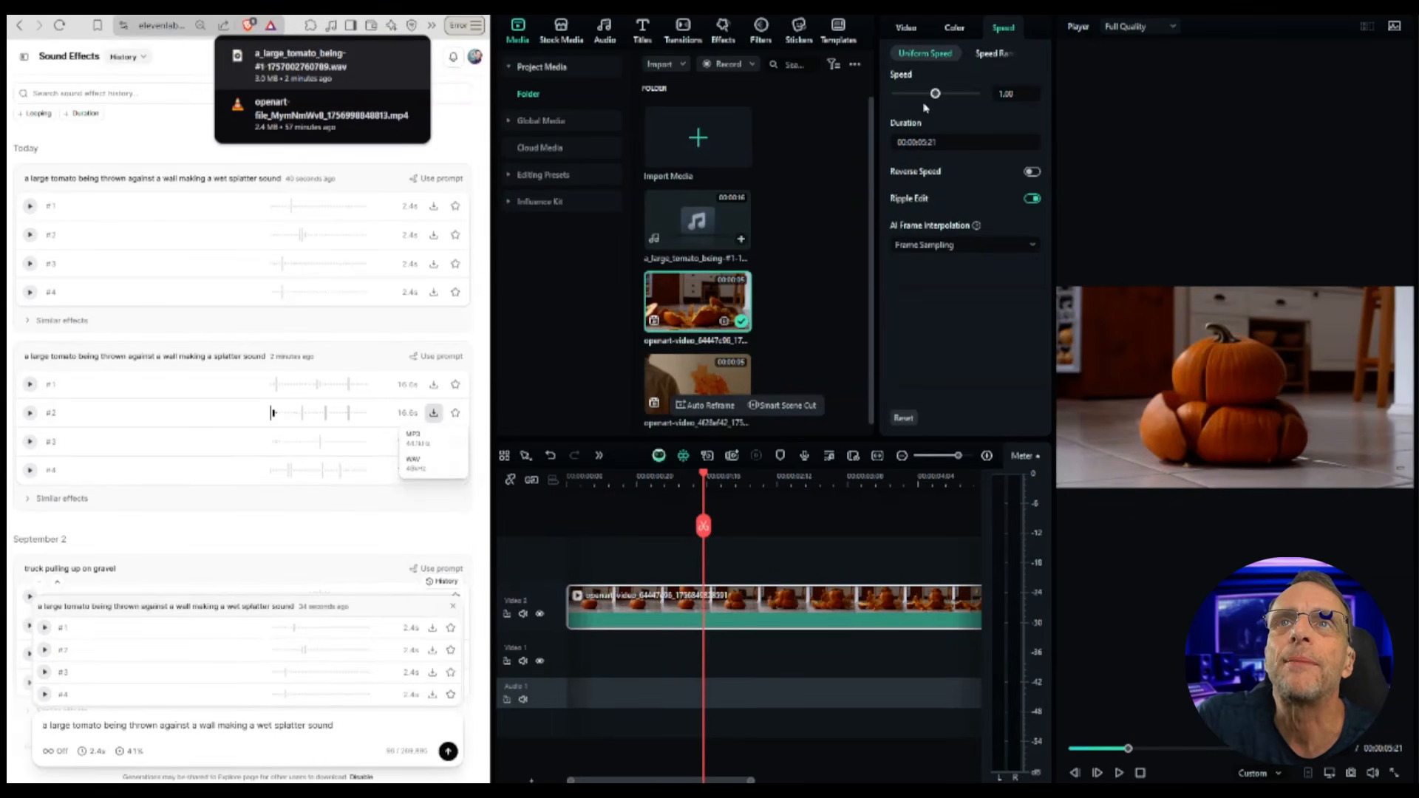
pyautogui.moveTo(946, 94); pyautogui.dragTo(950, 94)
pyautogui.click(1119, 774)
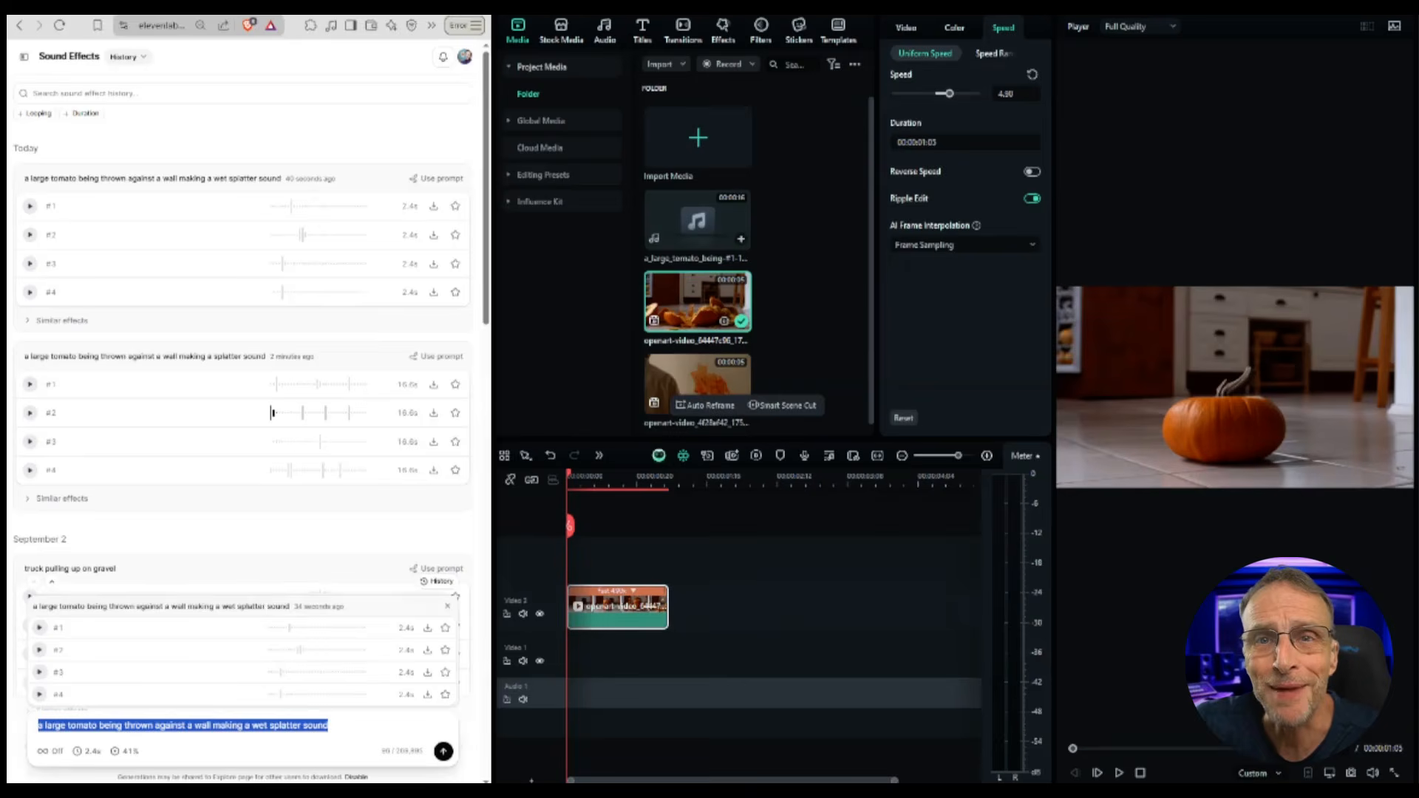
# Step: Generate sound effects for 'a large pumpkin falls from the sky onto another pumpkin and they both burst into pieces' and audition them
pyautogui.write('a large pumpkin falls from the sky onto another pumpkin and they both burst into pieces')
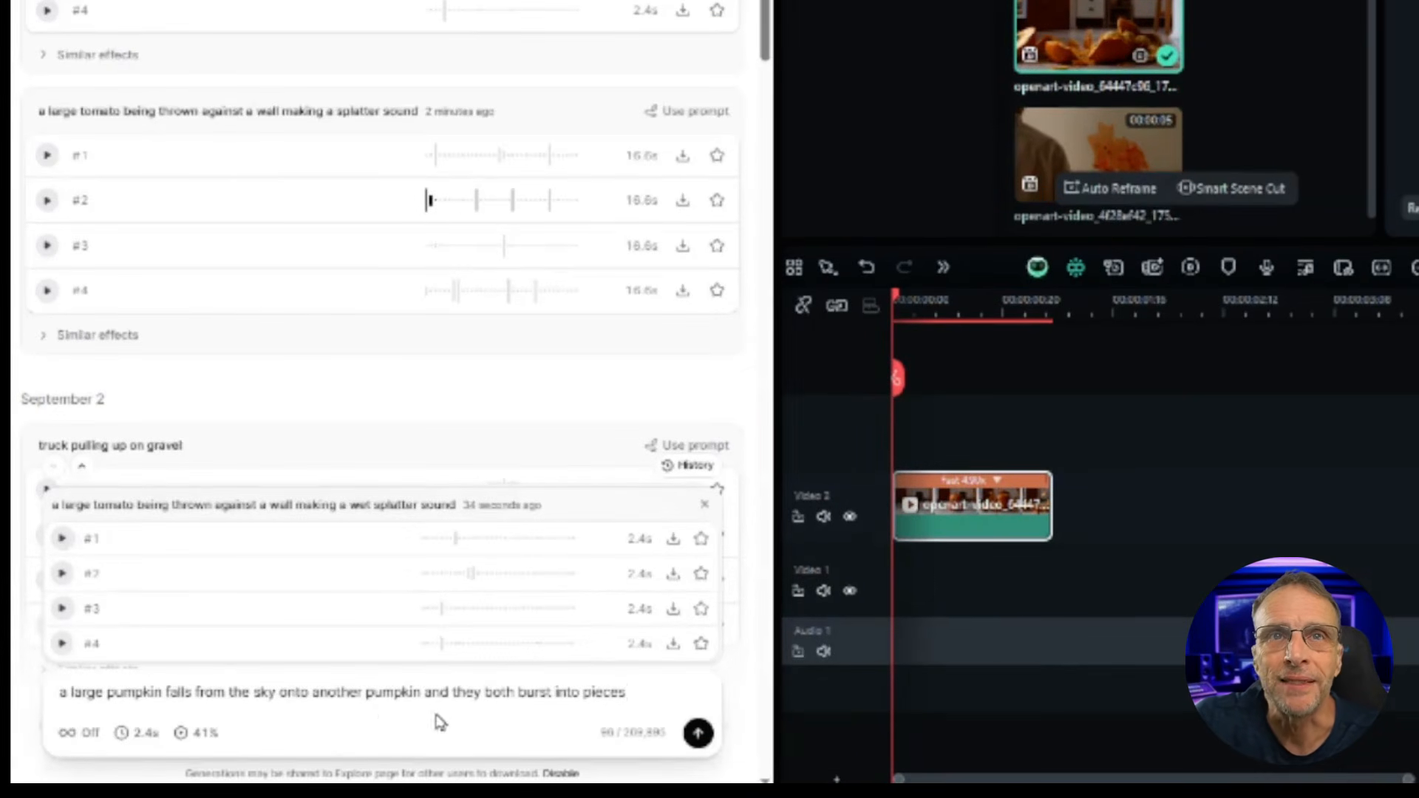
pyautogui.click(698, 733)
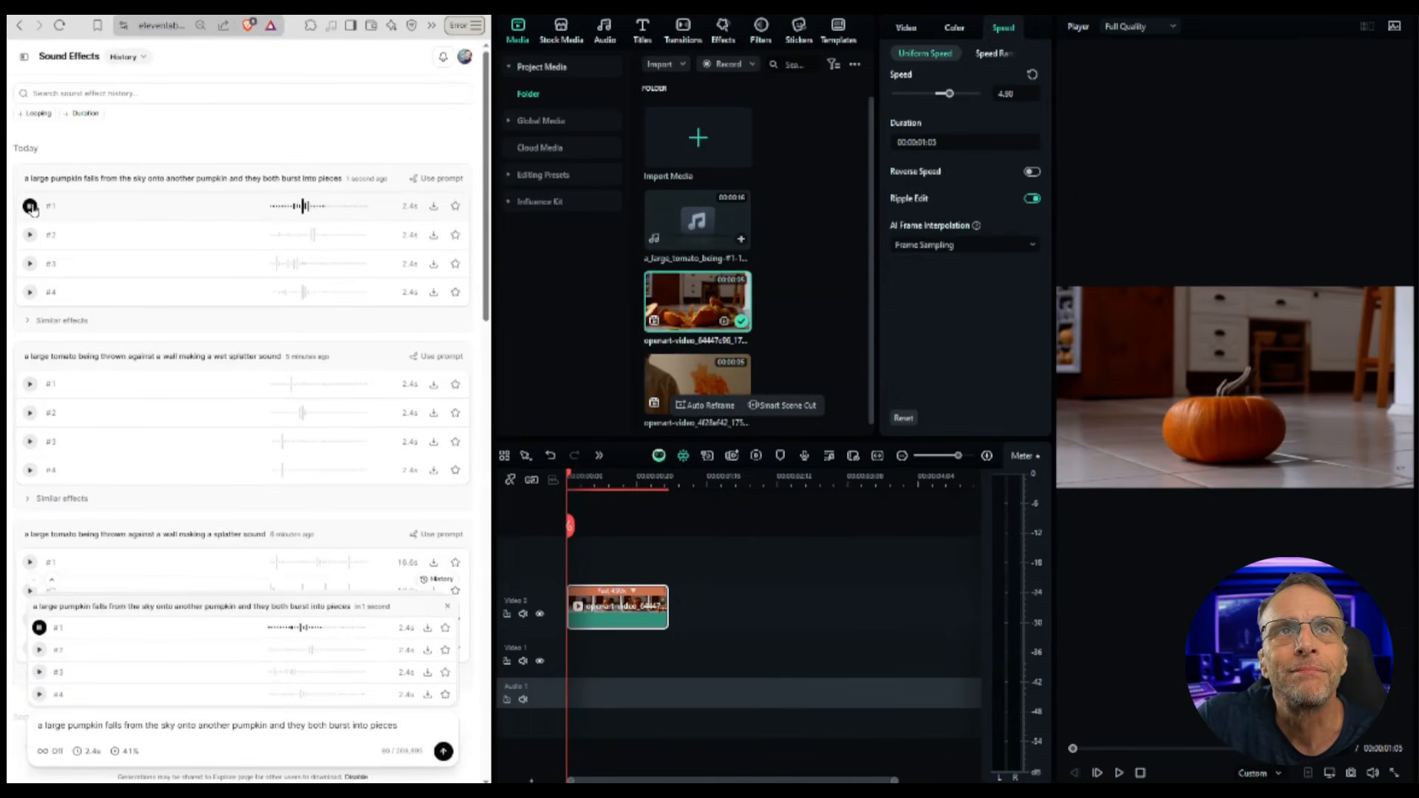
pyautogui.click(30, 235)
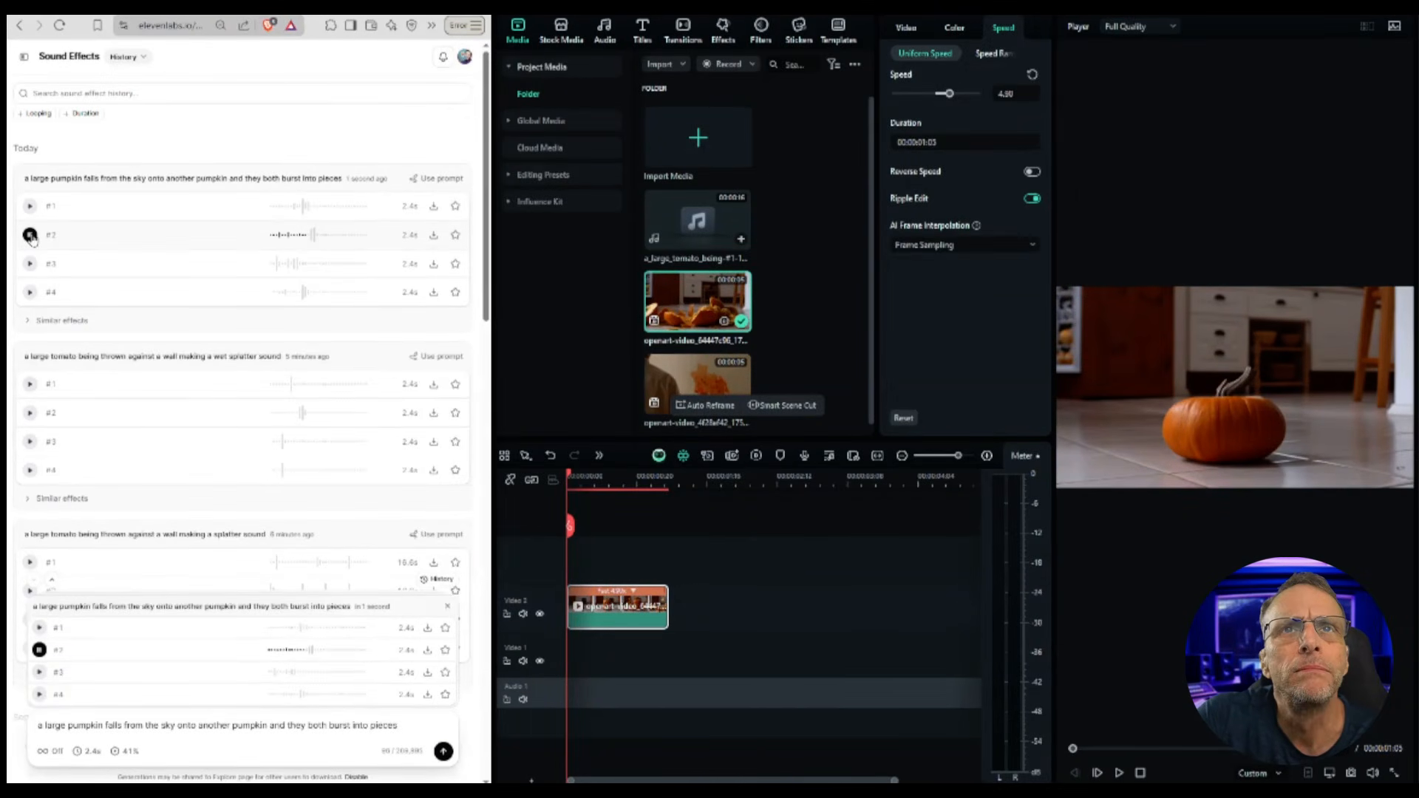
pyautogui.click(30, 265)
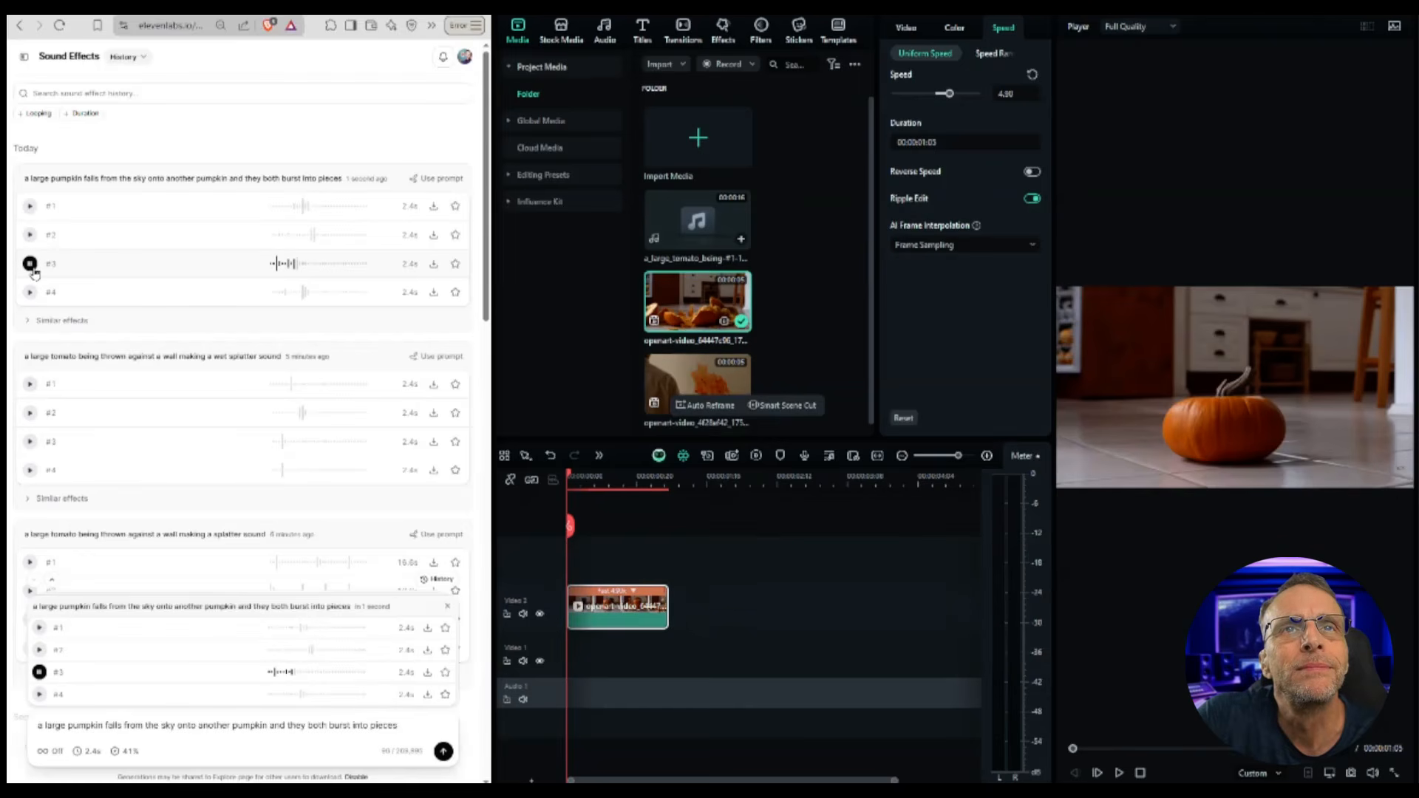
pyautogui.click(30, 292)
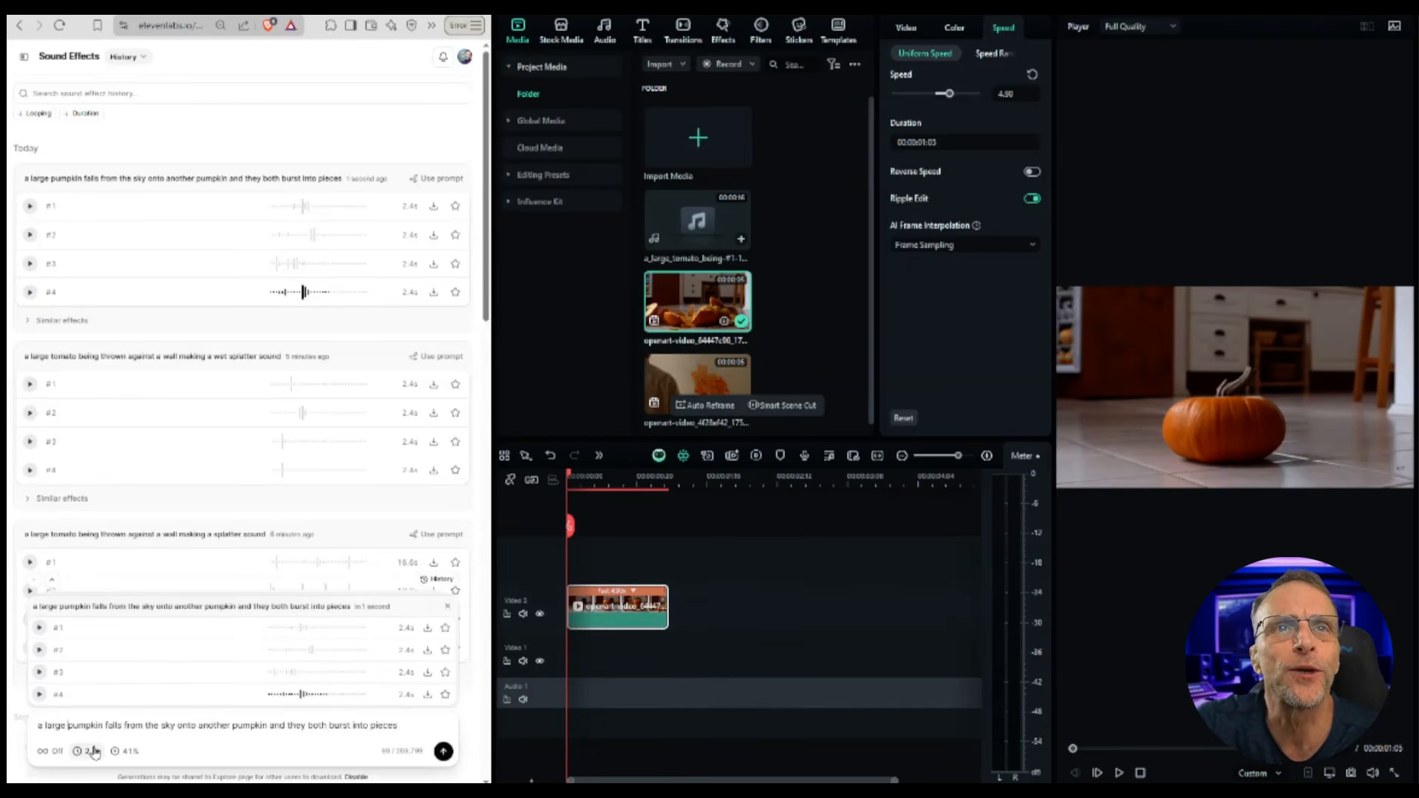
# Step: Revise the prompt to 'a large rubbery pumpkin with thick skin falls from the sky…' and regenerate
pyautogui.write('rubbery')
pyautogui.click(153, 724)
pyautogui.write('wit')
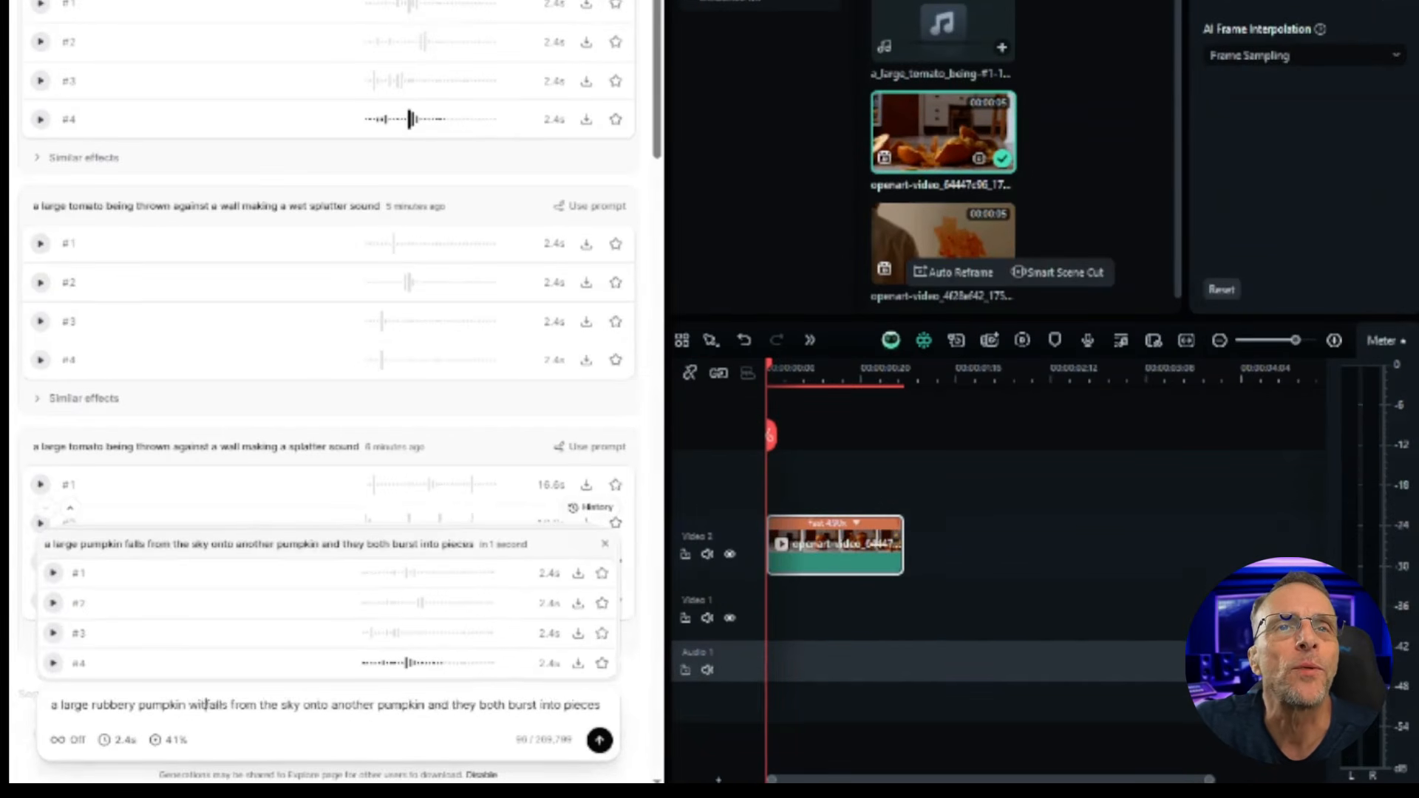
pyautogui.write('h thick skin')
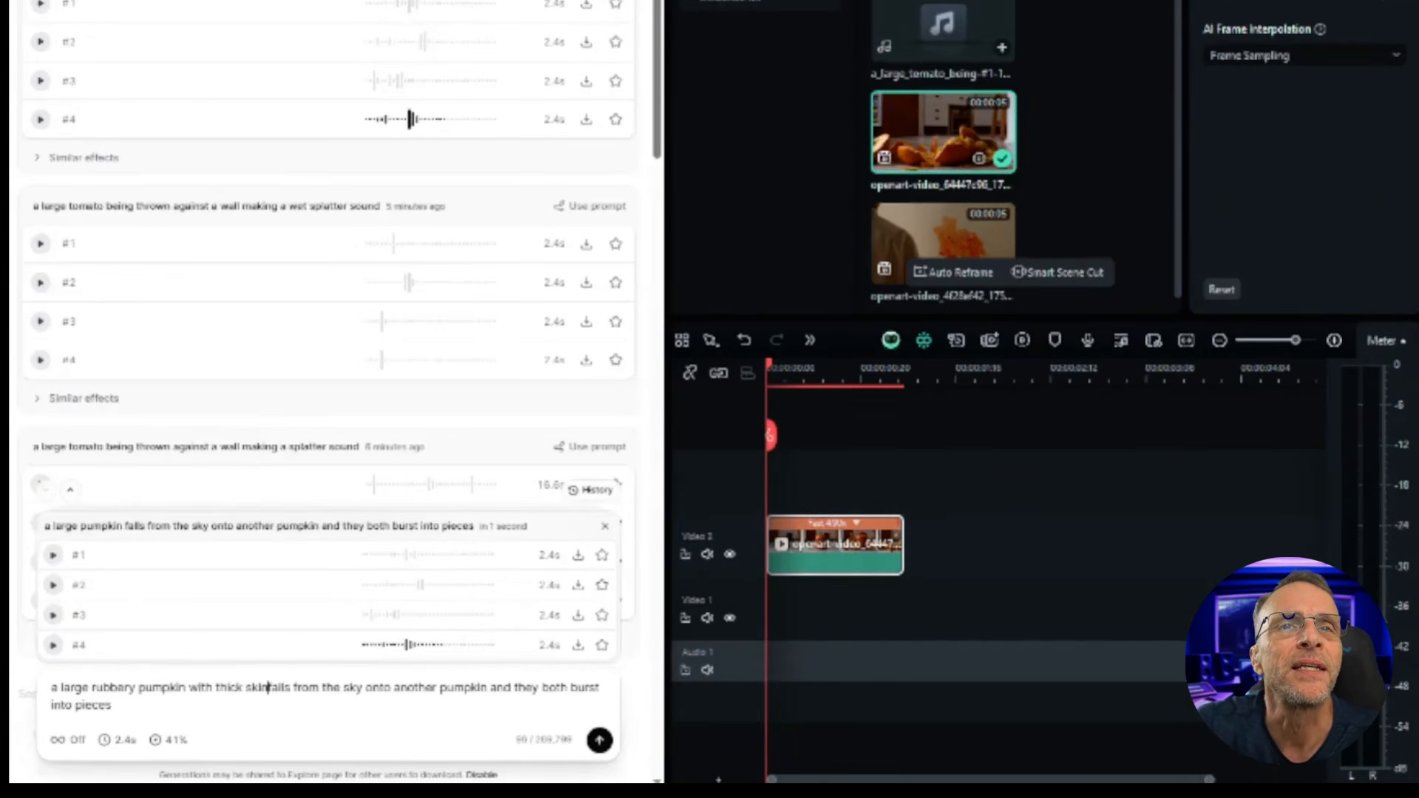
pyautogui.click(596, 736)
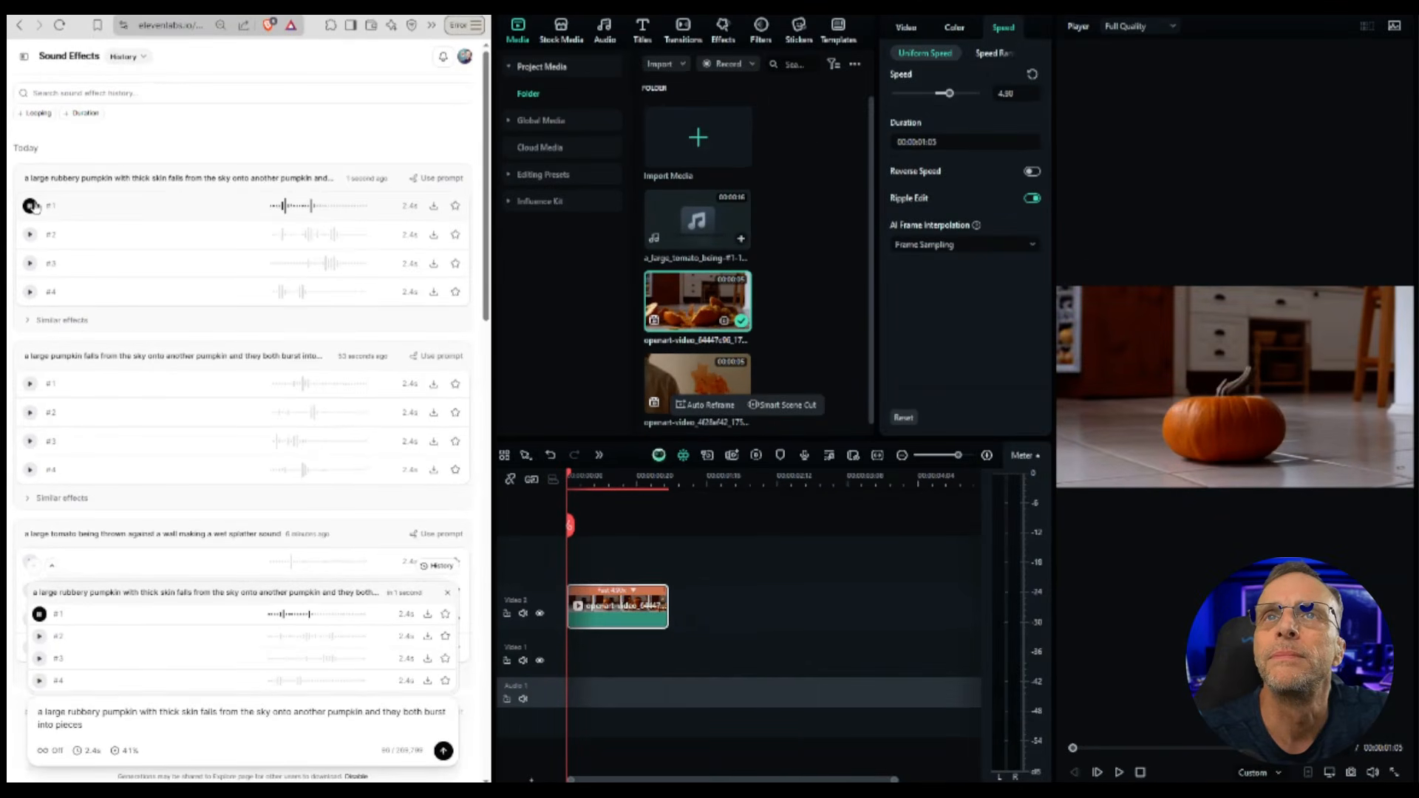
# Step: Play the new rubbery-pumpkin variations #2 to #4
pyautogui.click(30, 235)
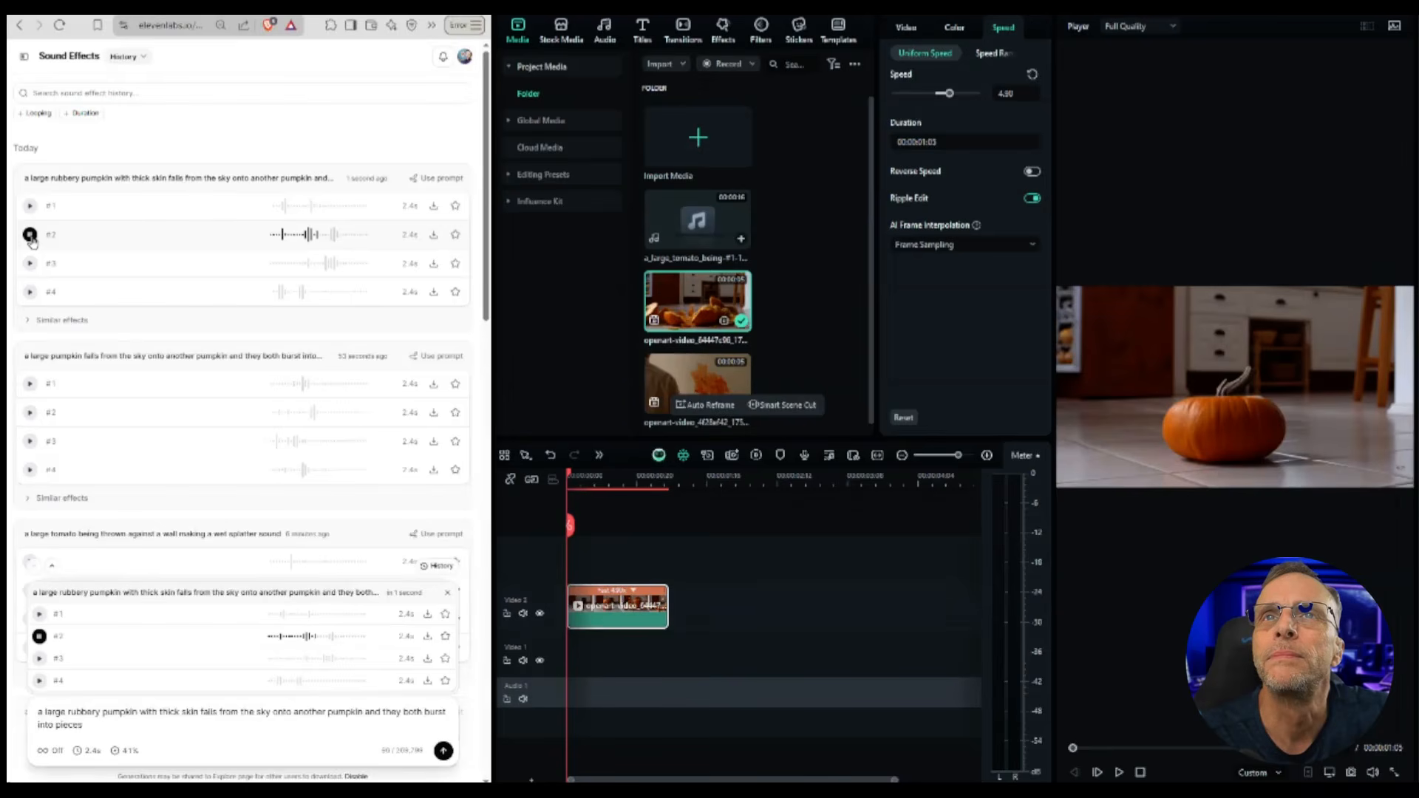
pyautogui.click(30, 264)
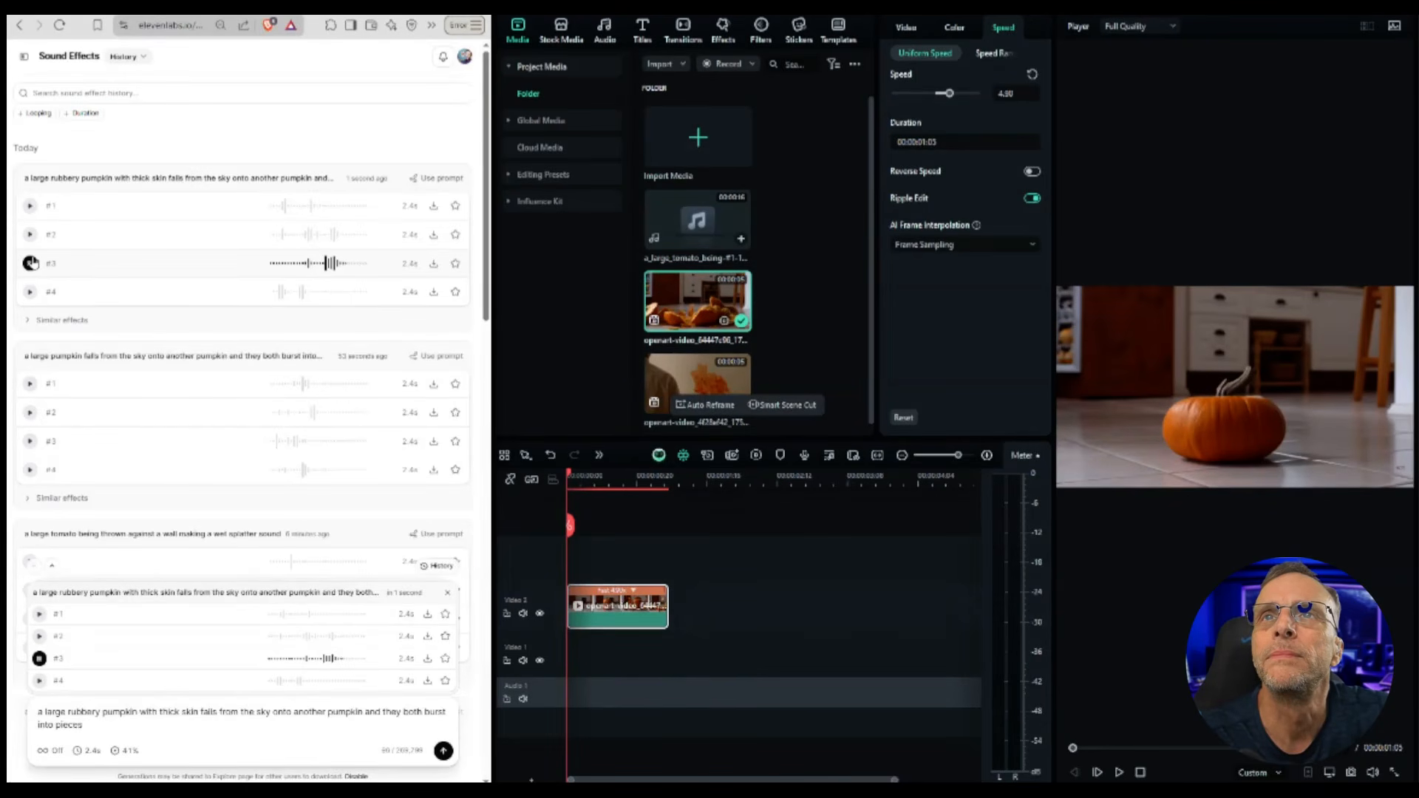
pyautogui.click(30, 292)
pyautogui.click(30, 292)
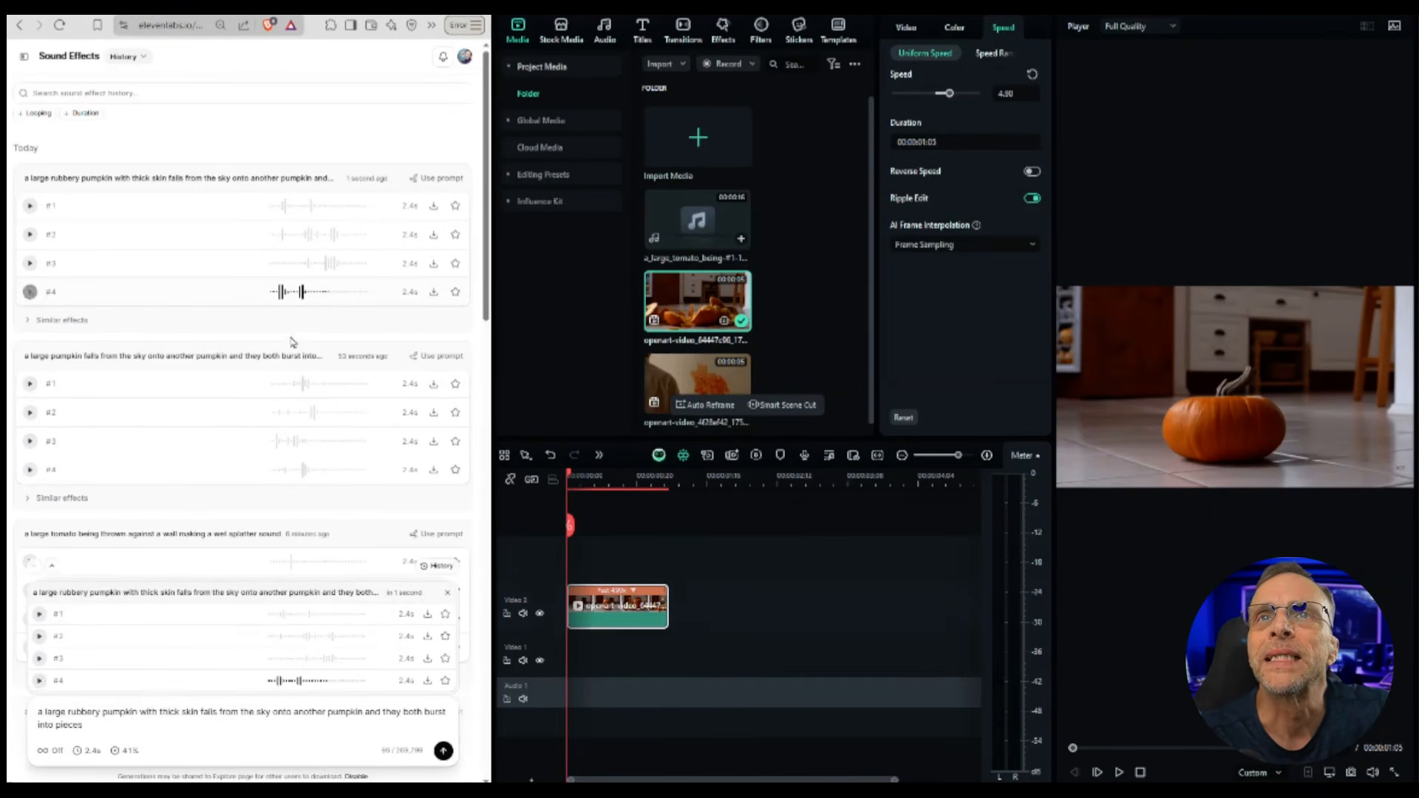
# Step: Download a rubbery-pumpkin variation as WAV, place it on the audio track at the playhead, nudge it and play
pyautogui.click(434, 292)
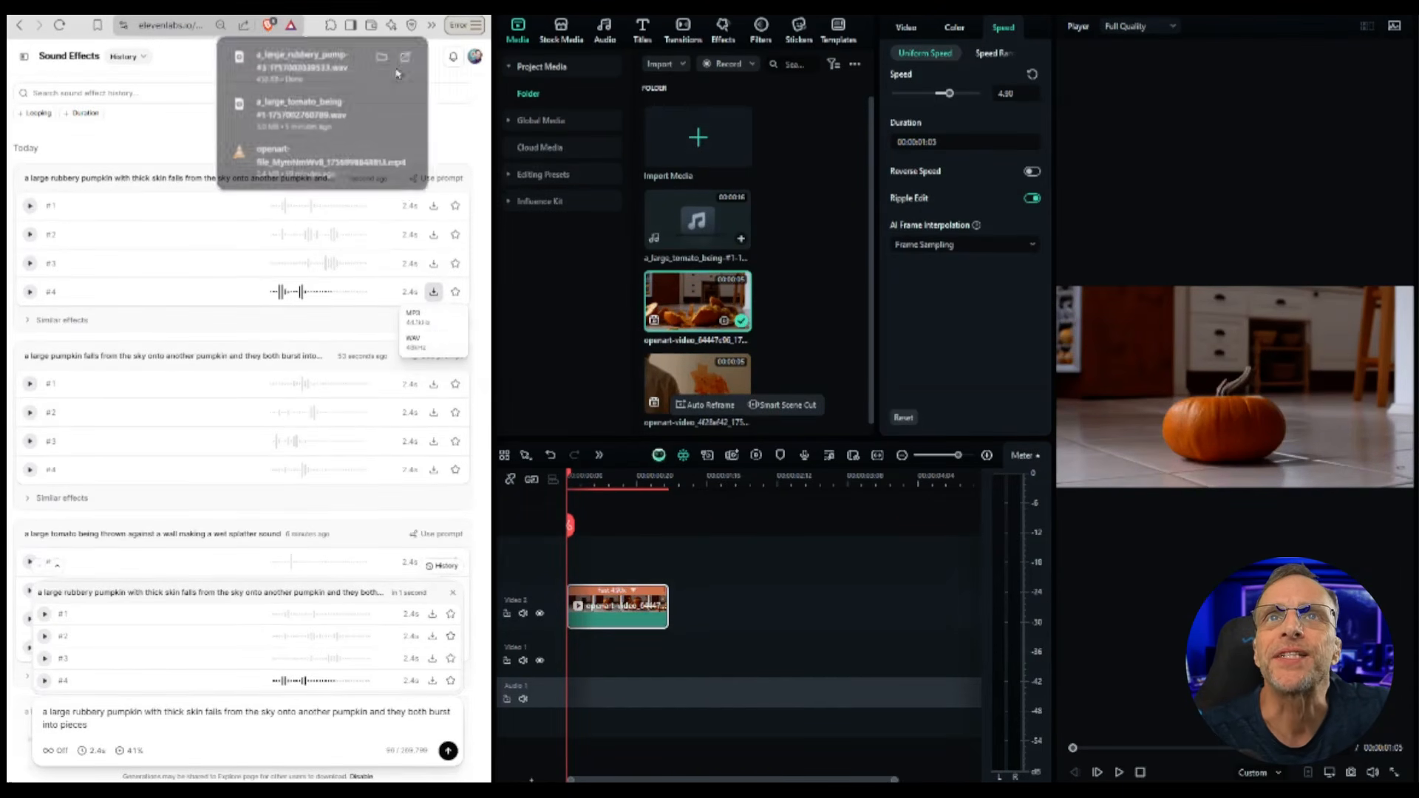
pyautogui.click(591, 477)
pyautogui.moveTo(592, 476); pyautogui.dragTo(592, 475)
pyautogui.moveTo(296, 63); pyautogui.dragTo(695, 699)
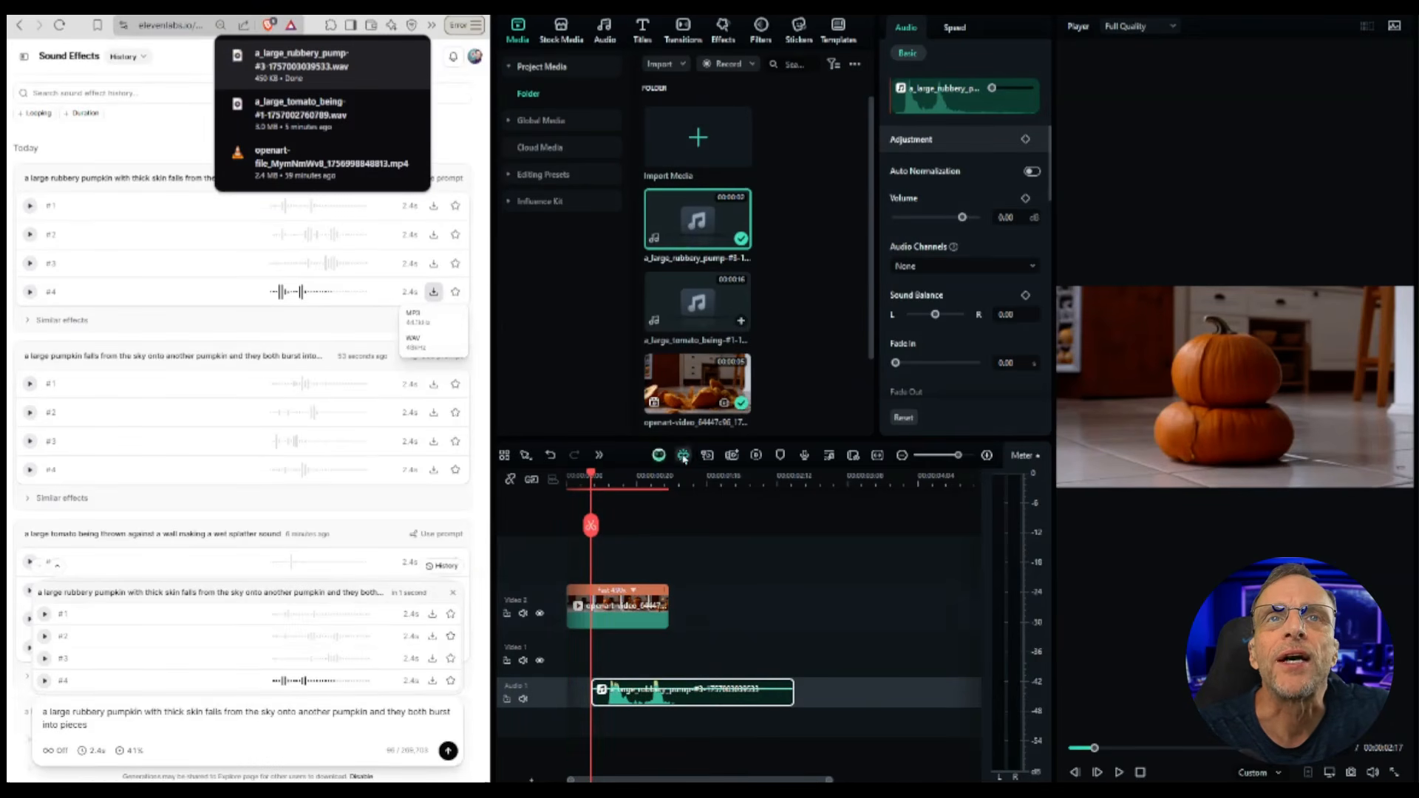
pyautogui.moveTo(706, 702); pyautogui.dragTo(688, 702)
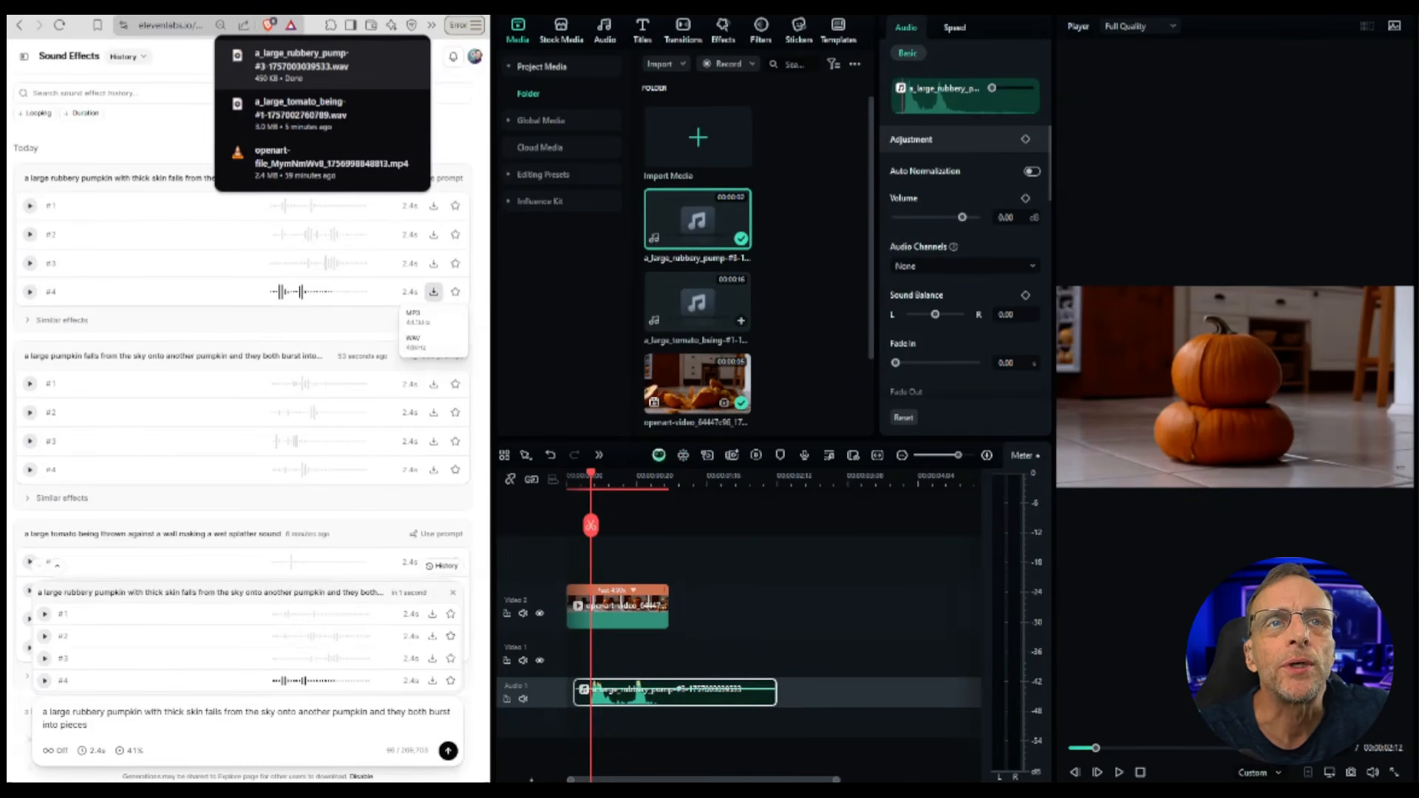
pyautogui.click(1119, 772)
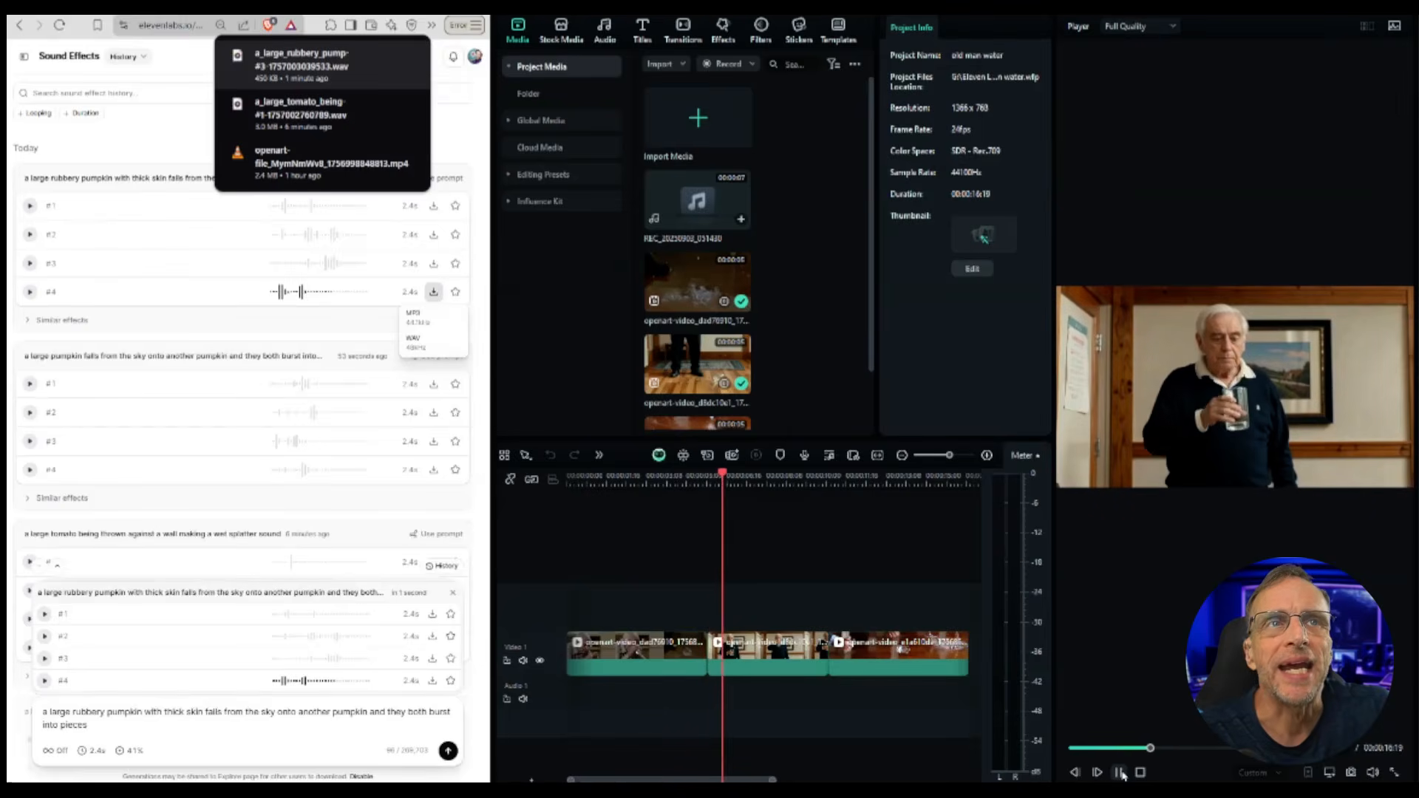
# Step: Select all three water-glass clips, set their uniform speed to 2.52 and preview the result
pyautogui.click(1122, 774)
pyautogui.moveTo(581, 583); pyautogui.dragTo(960, 725)
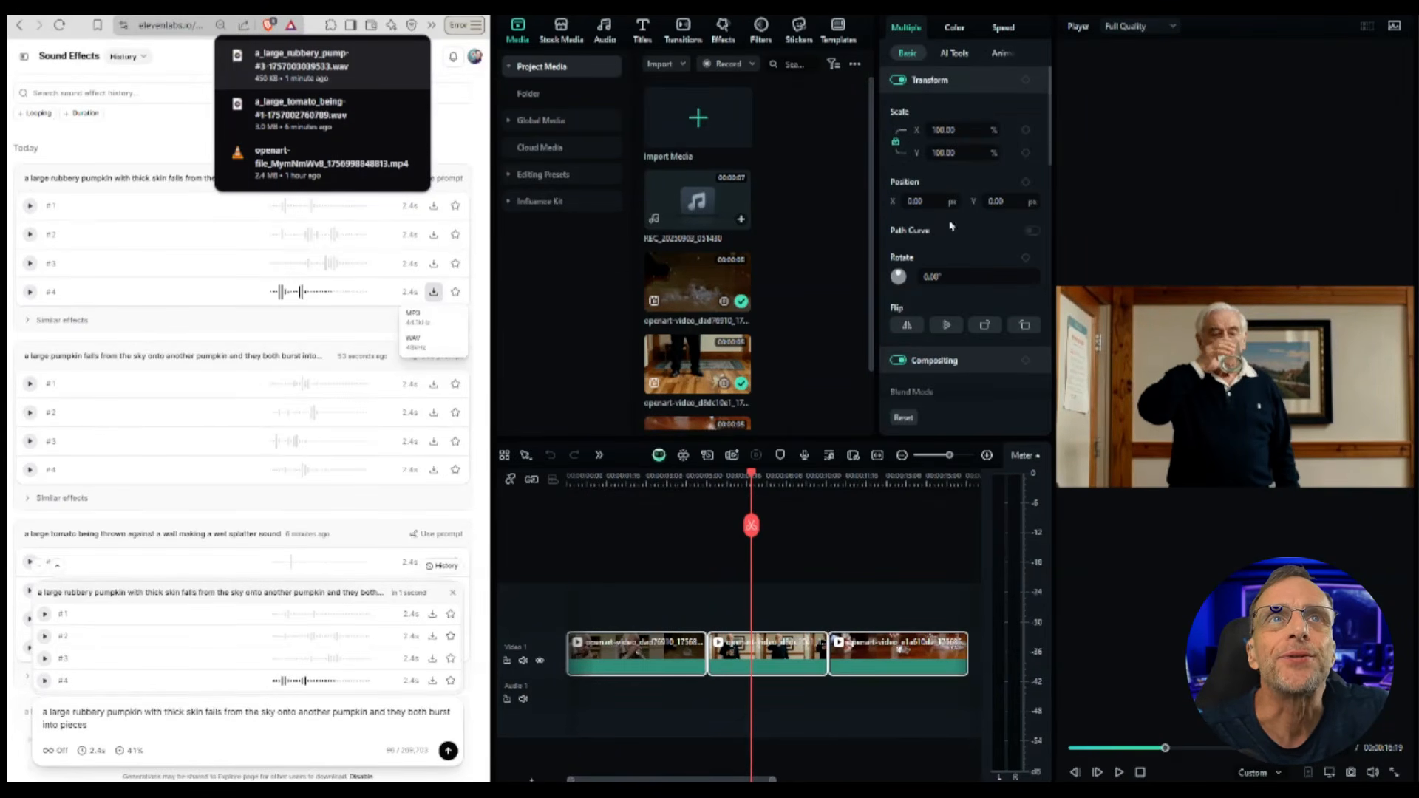
pyautogui.click(1005, 28)
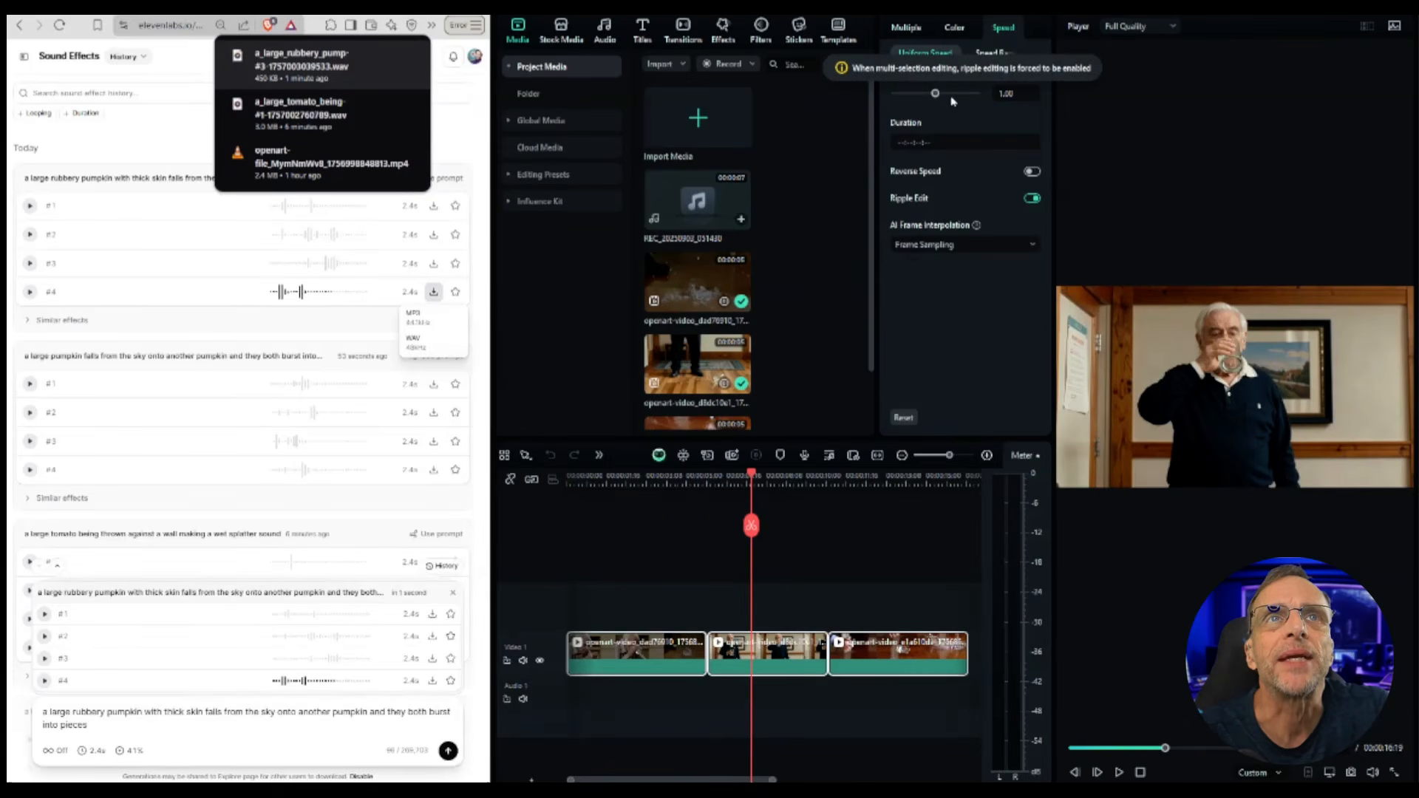
pyautogui.moveTo(953, 101); pyautogui.dragTo(943, 94)
pyautogui.click(1119, 772)
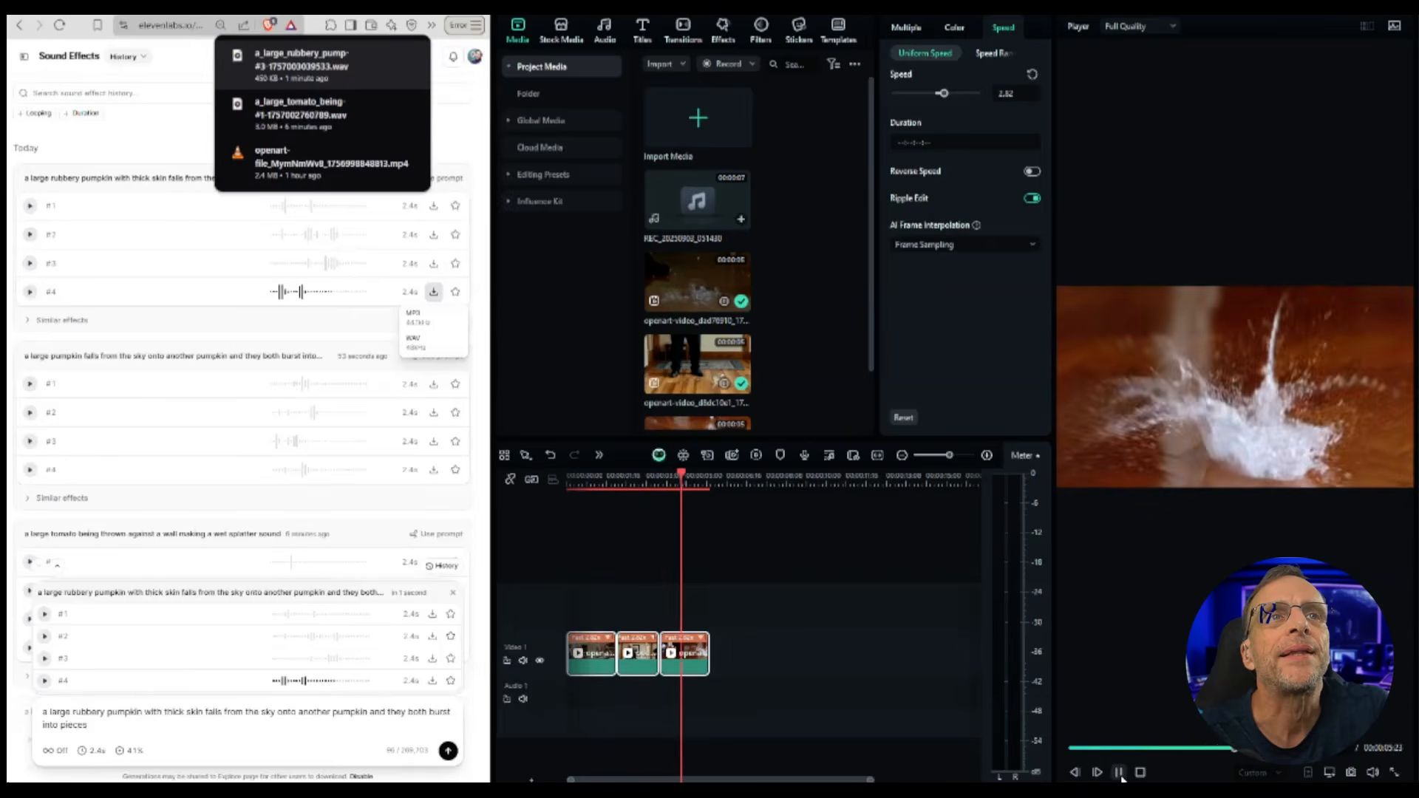
pyautogui.click(684, 654)
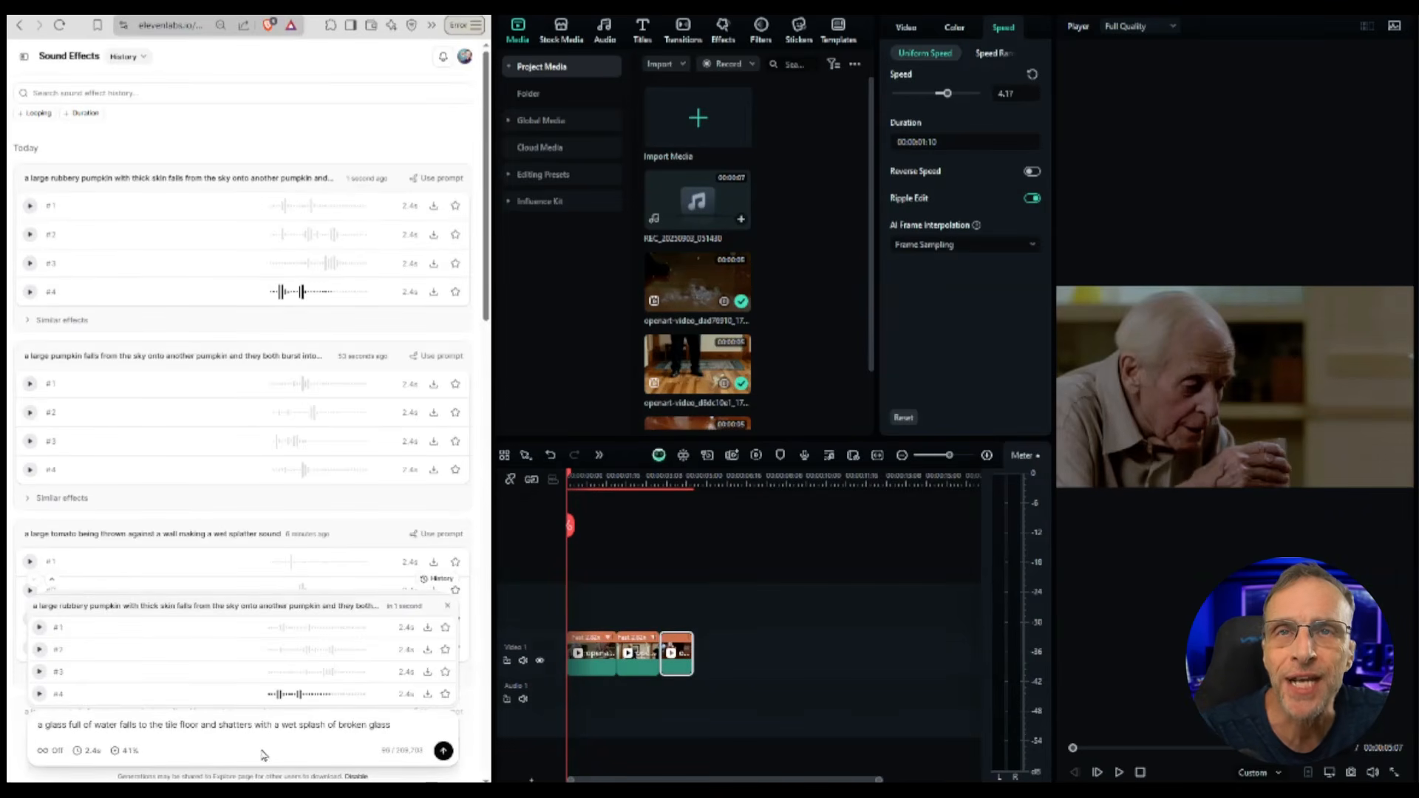
# Step: Generate sound effects for 'a glass full of water falls to the tile floor and shatters with a wet splash of broken glass' and audition all four
pyautogui.click(444, 752)
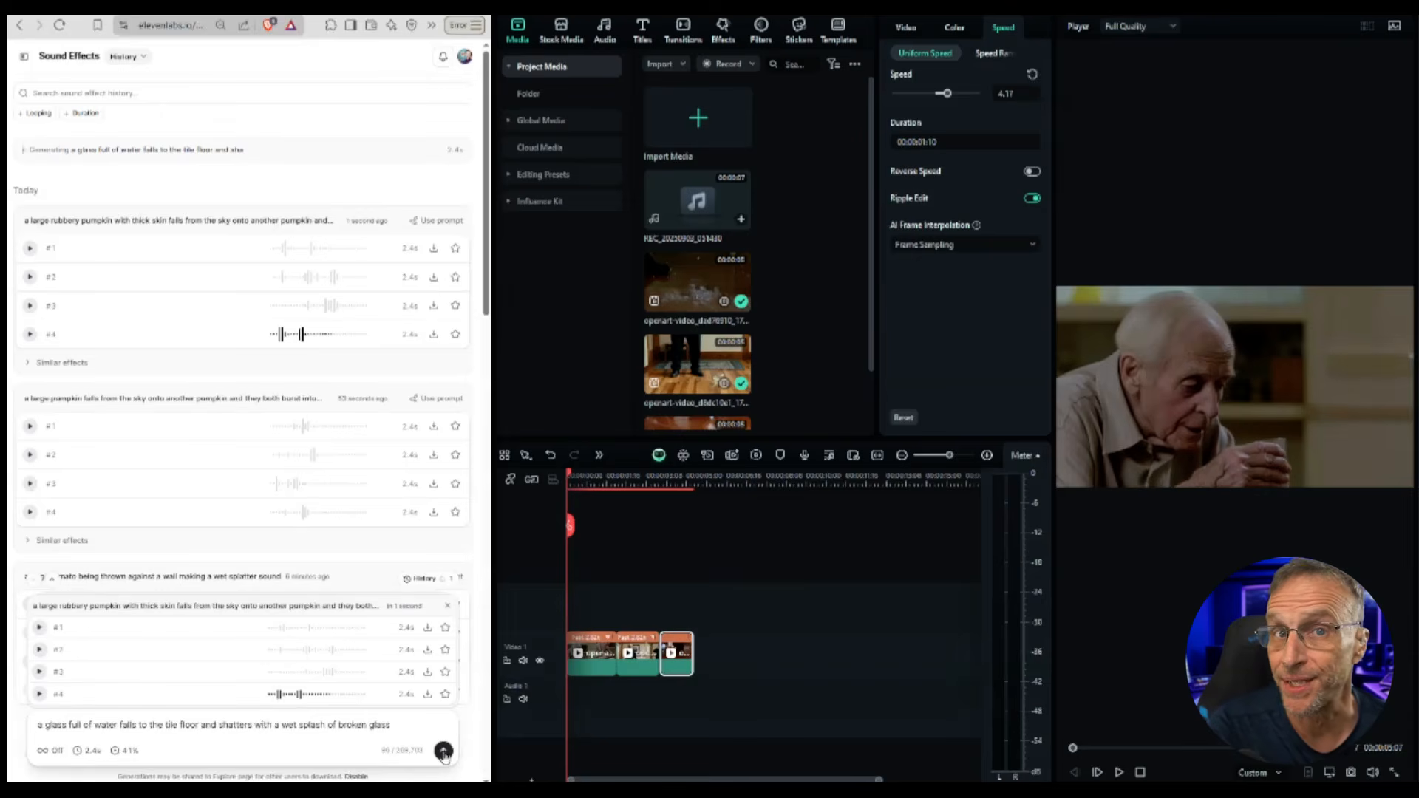
pyautogui.click(29, 206)
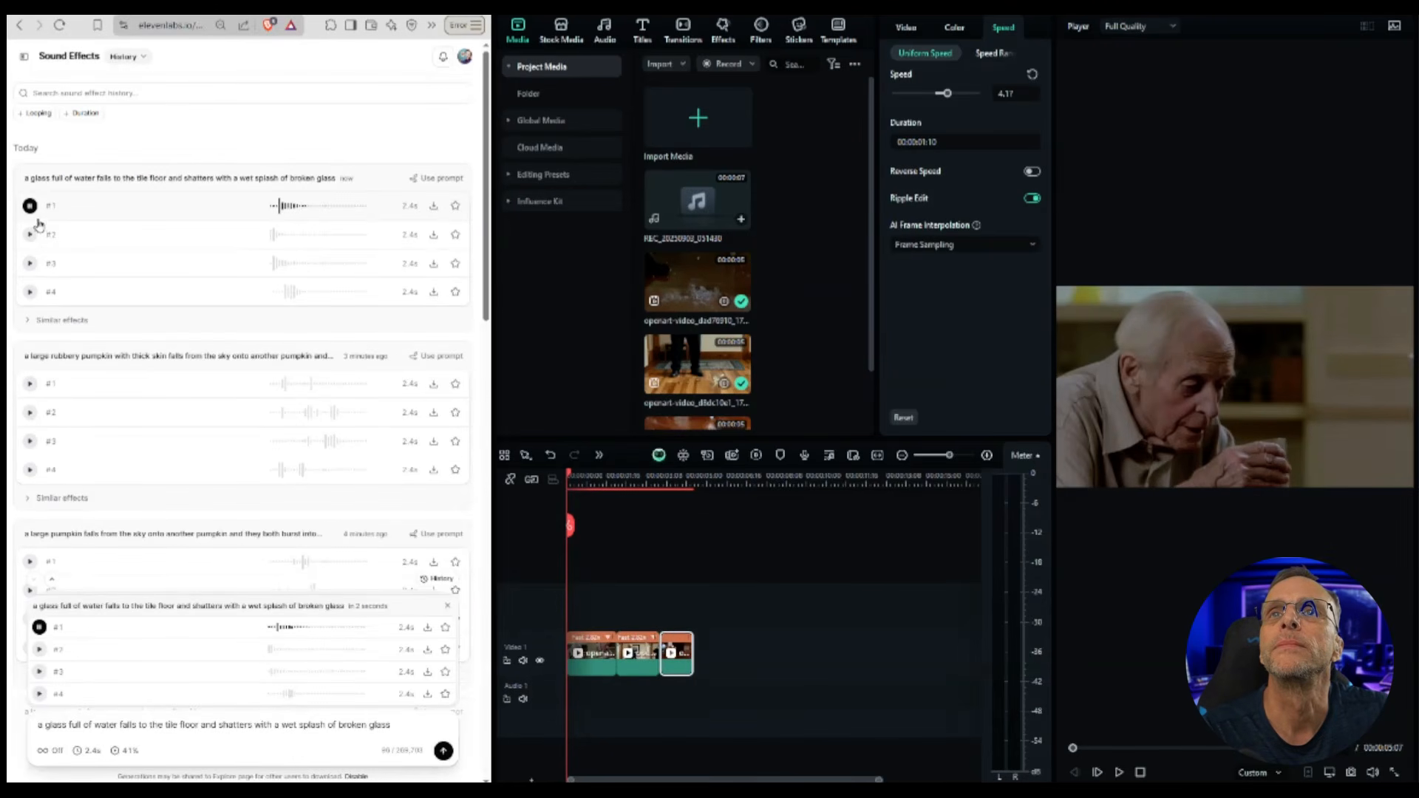
pyautogui.click(30, 235)
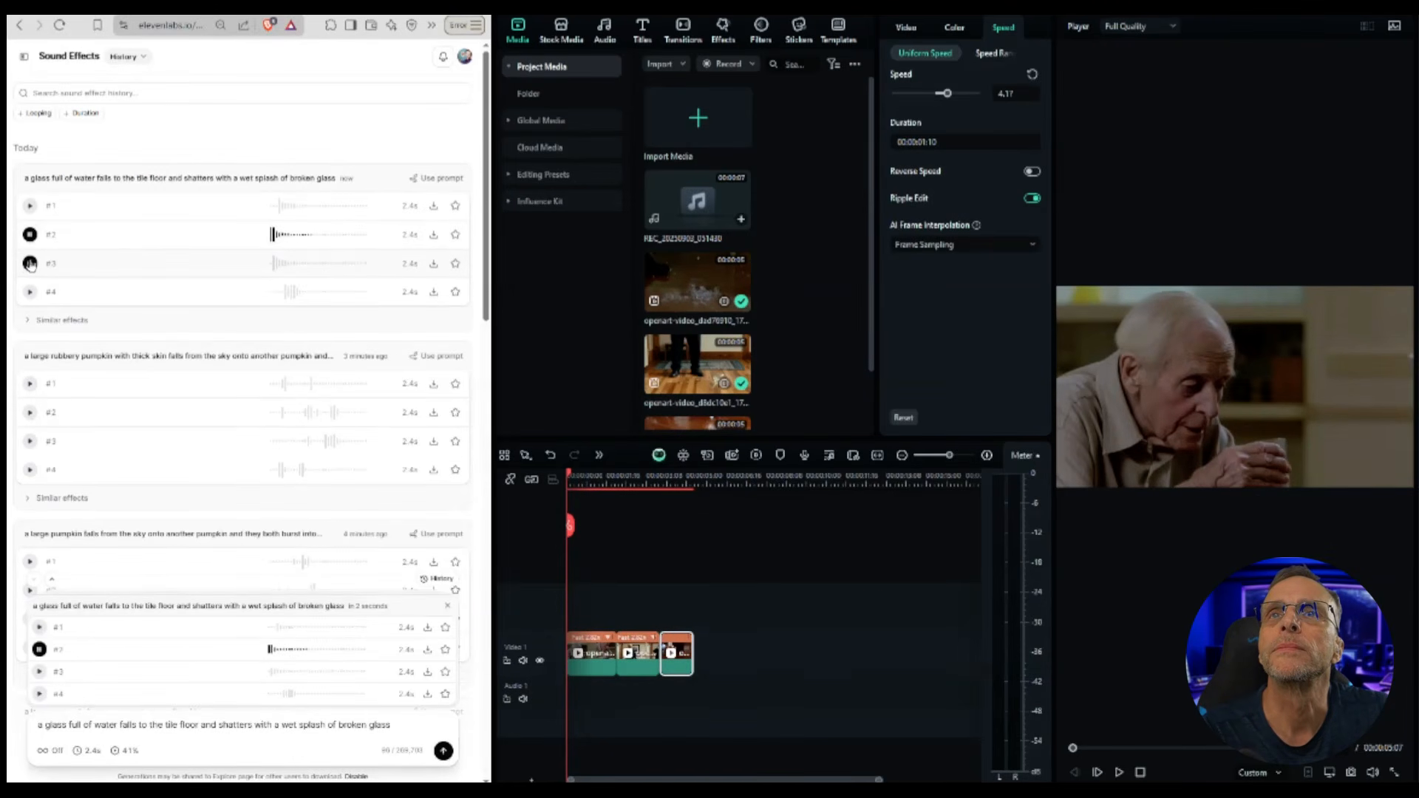
pyautogui.click(30, 264)
pyautogui.click(29, 292)
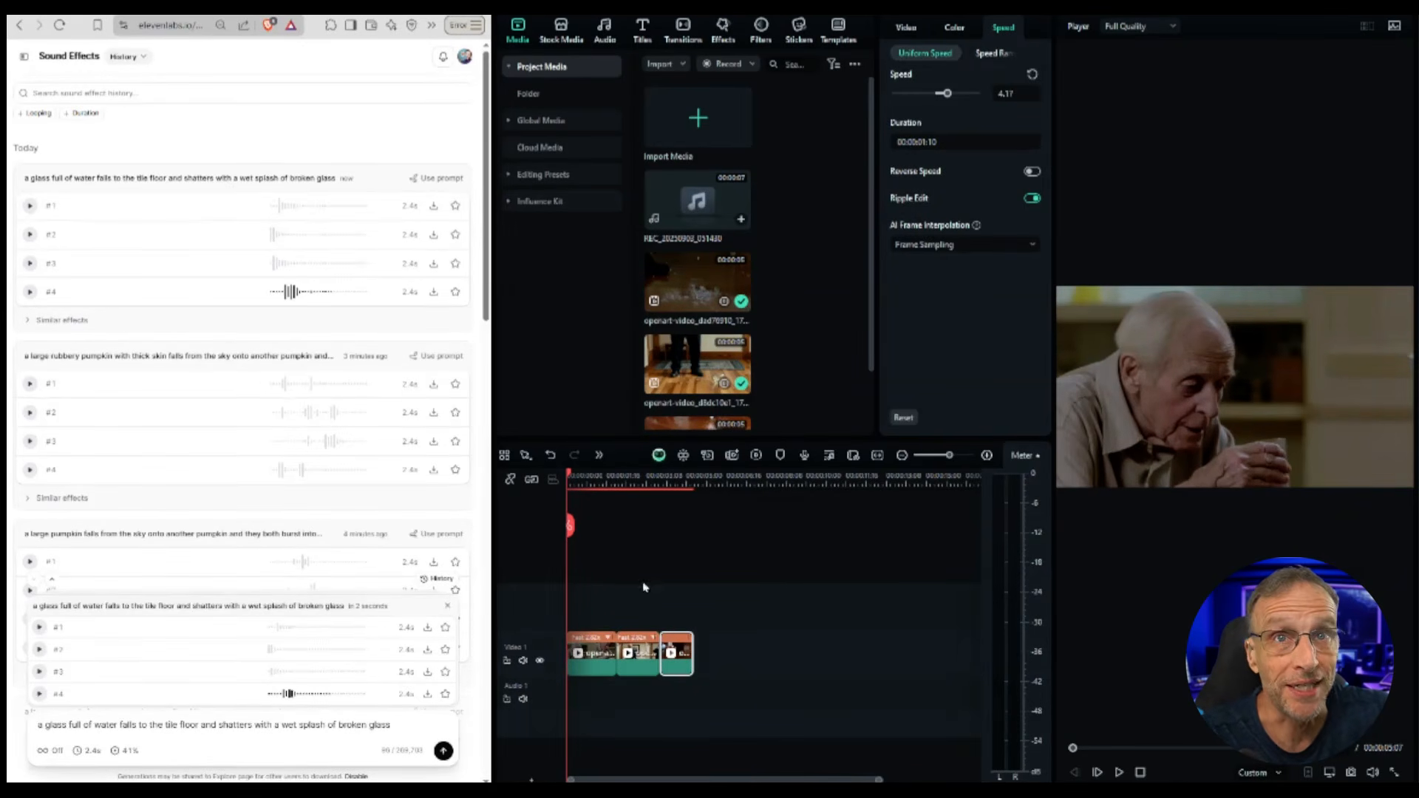
# Step: Drop the downloaded glass-splash WAV onto the audio track at the playhead and play the result
pyautogui.moveTo(569, 475); pyautogui.dragTo(599, 476)
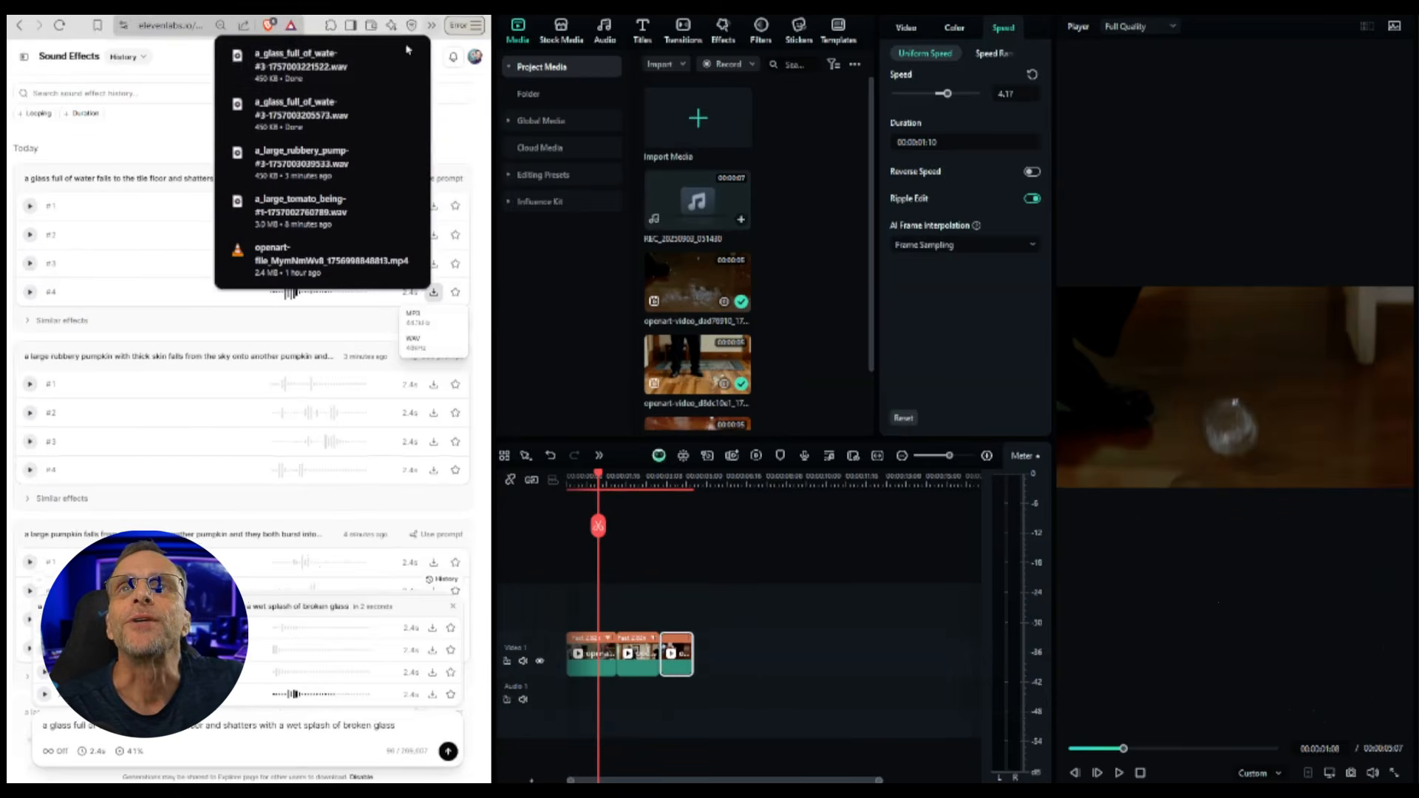
pyautogui.moveTo(296, 63); pyautogui.dragTo(651, 691)
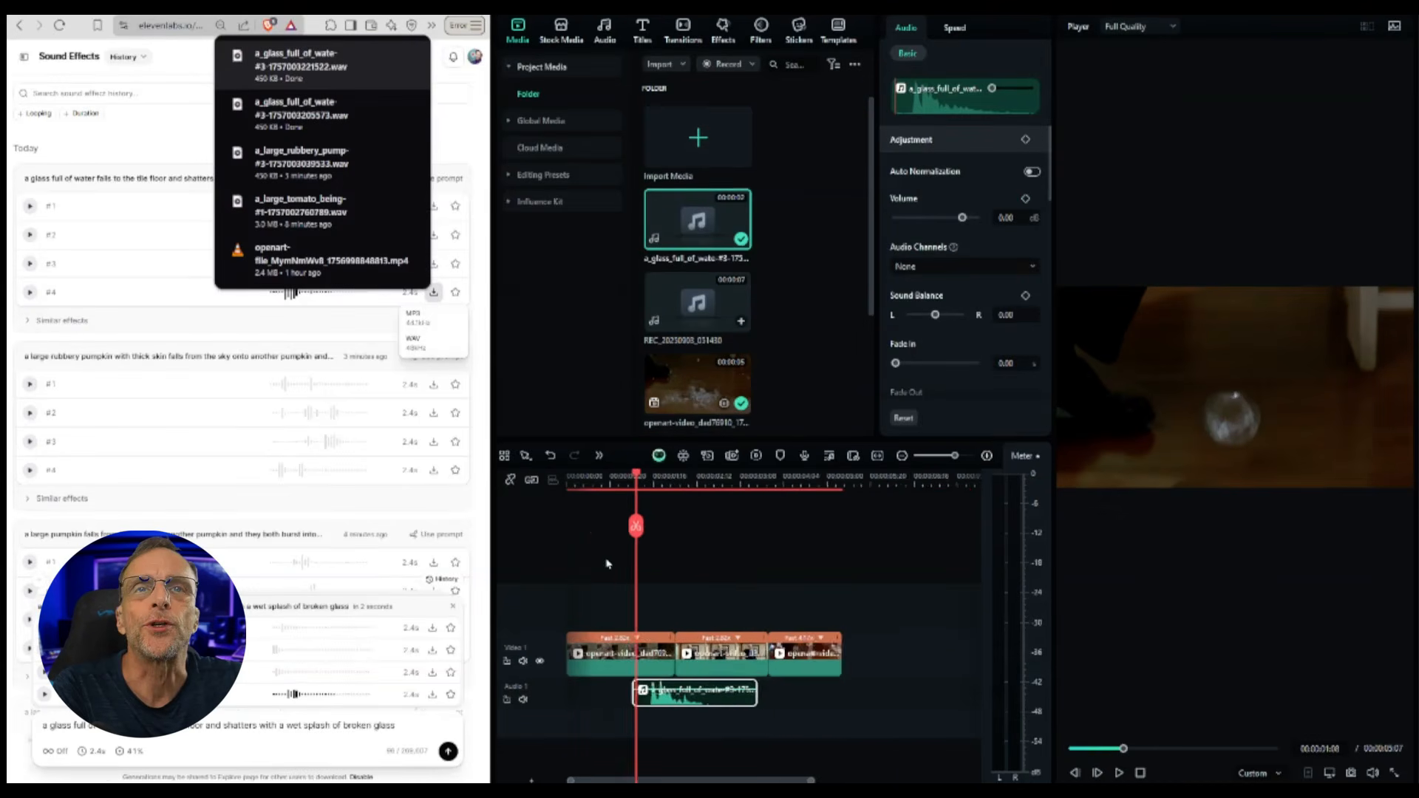
pyautogui.scroll(2, 608, 564)
pyautogui.click(1118, 774)
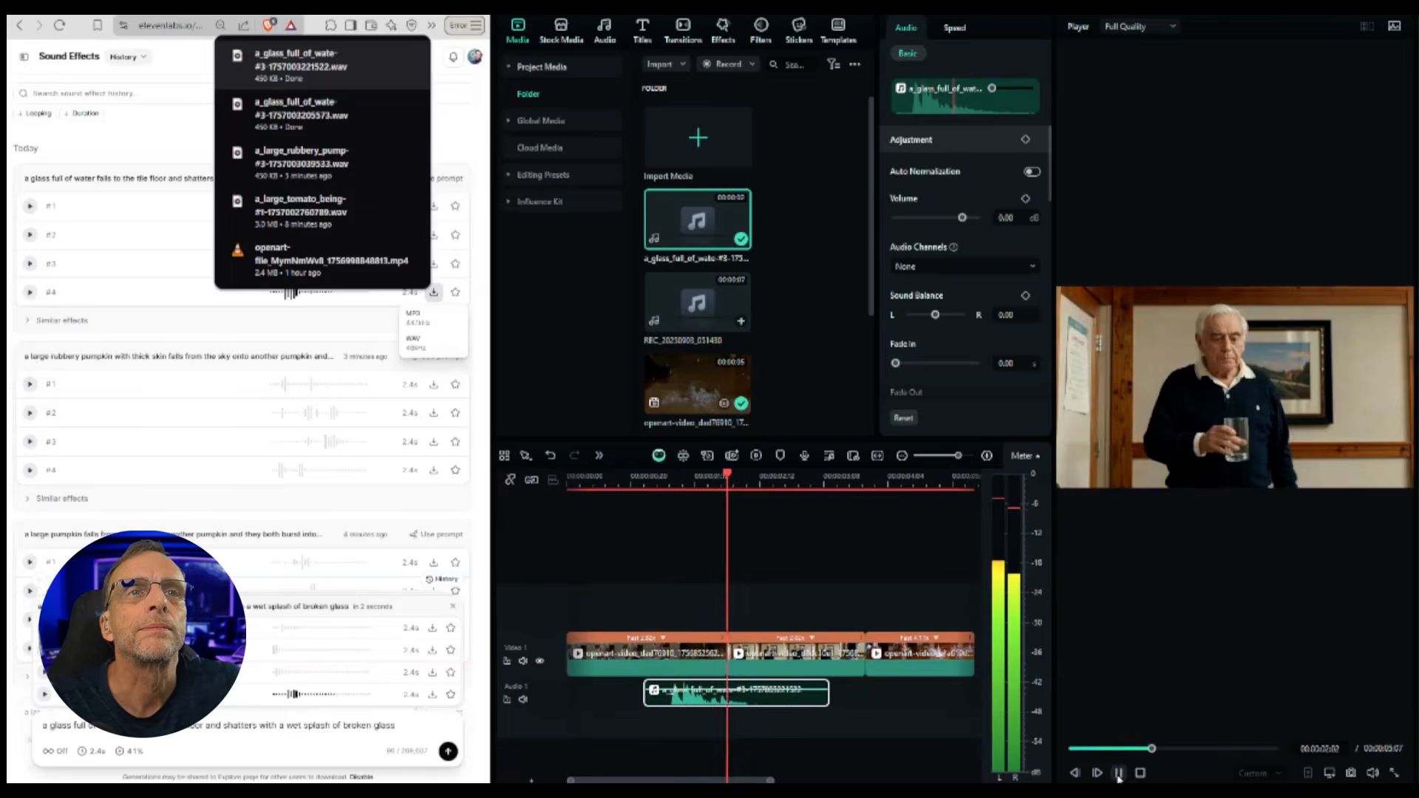
pyautogui.click(1119, 775)
pyautogui.click(412, 255)
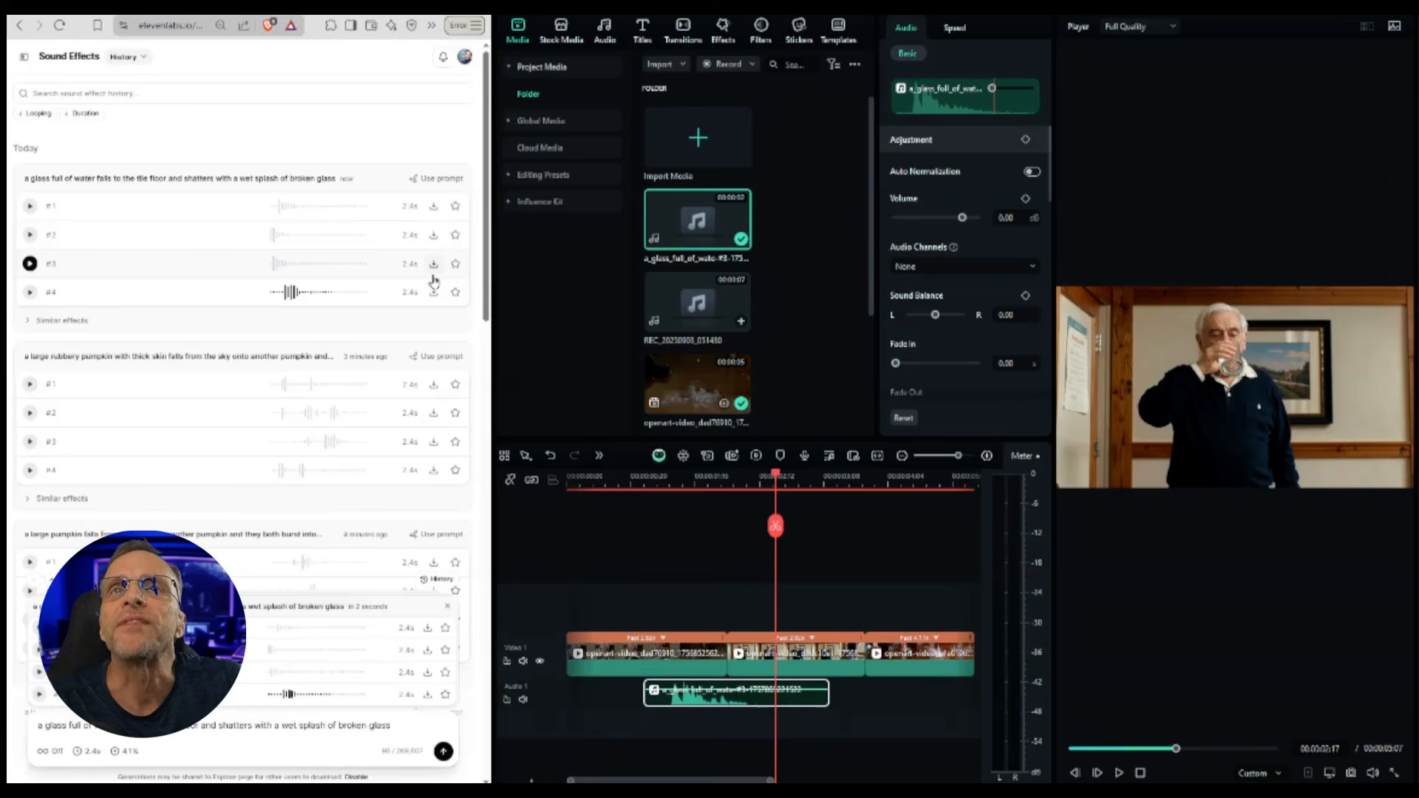
# Step: Download glass-splash variations #3 and #1, replace the clip on the first audio track with variation #1 and play it
pyautogui.click(434, 265)
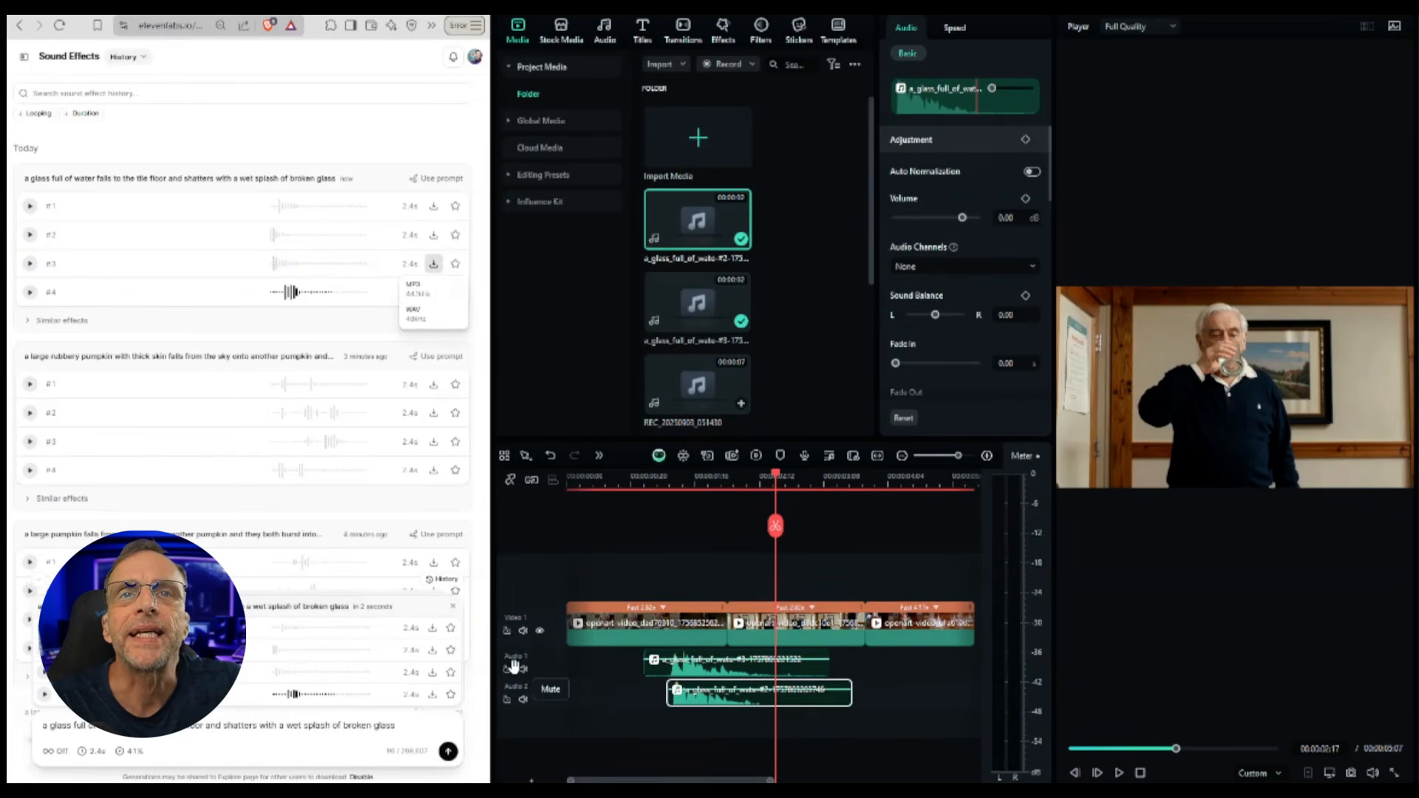
pyautogui.click(522, 671)
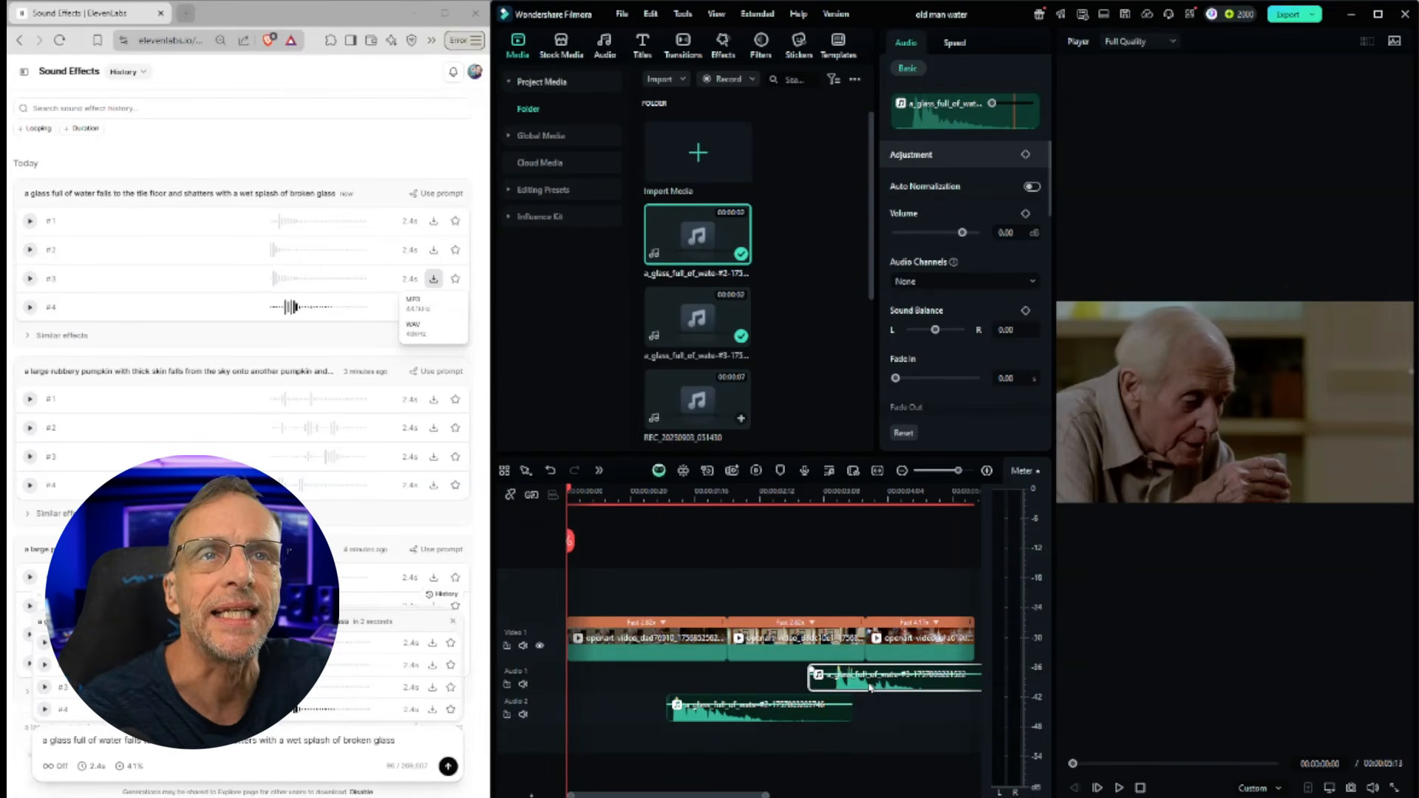
pyautogui.press('Delete')
pyautogui.click(434, 221)
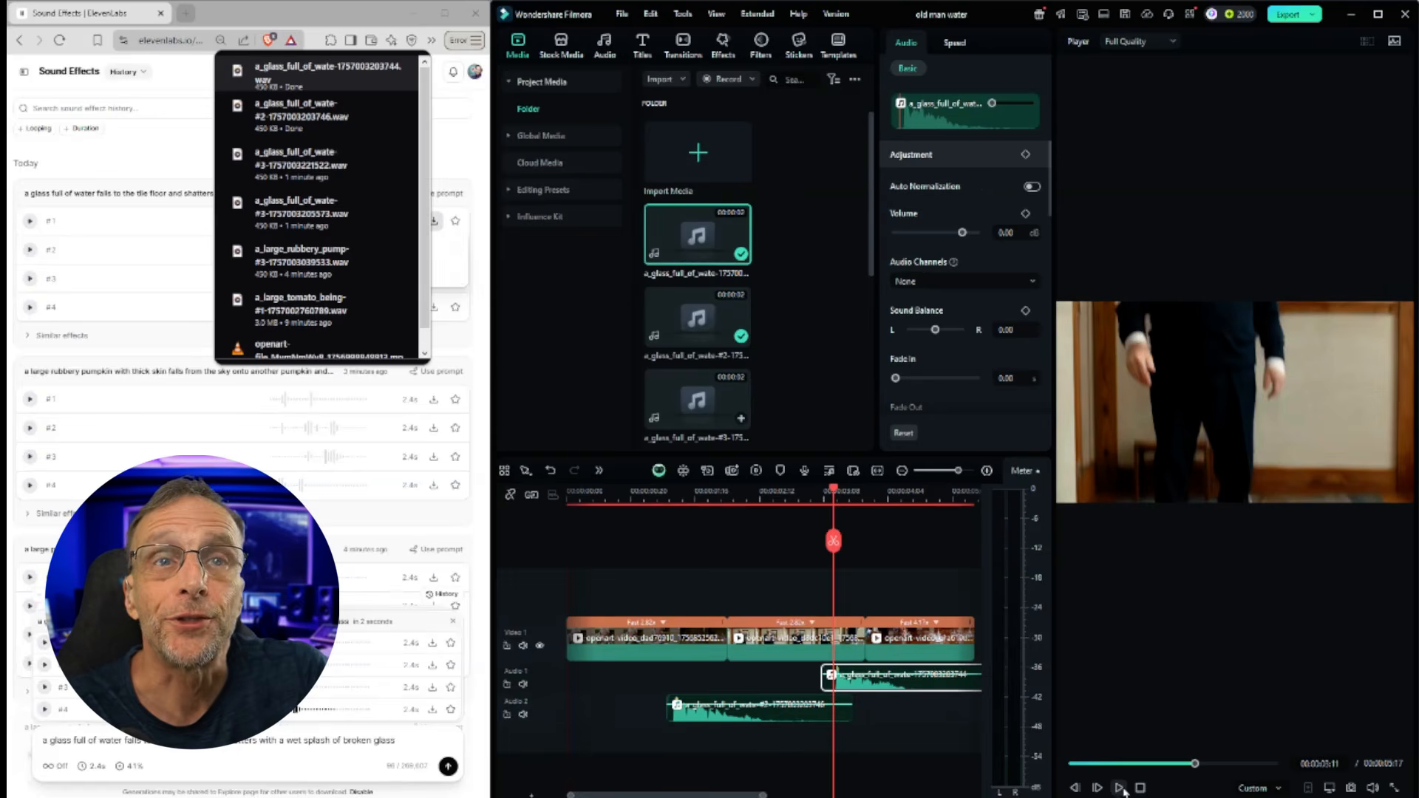
pyautogui.click(1121, 789)
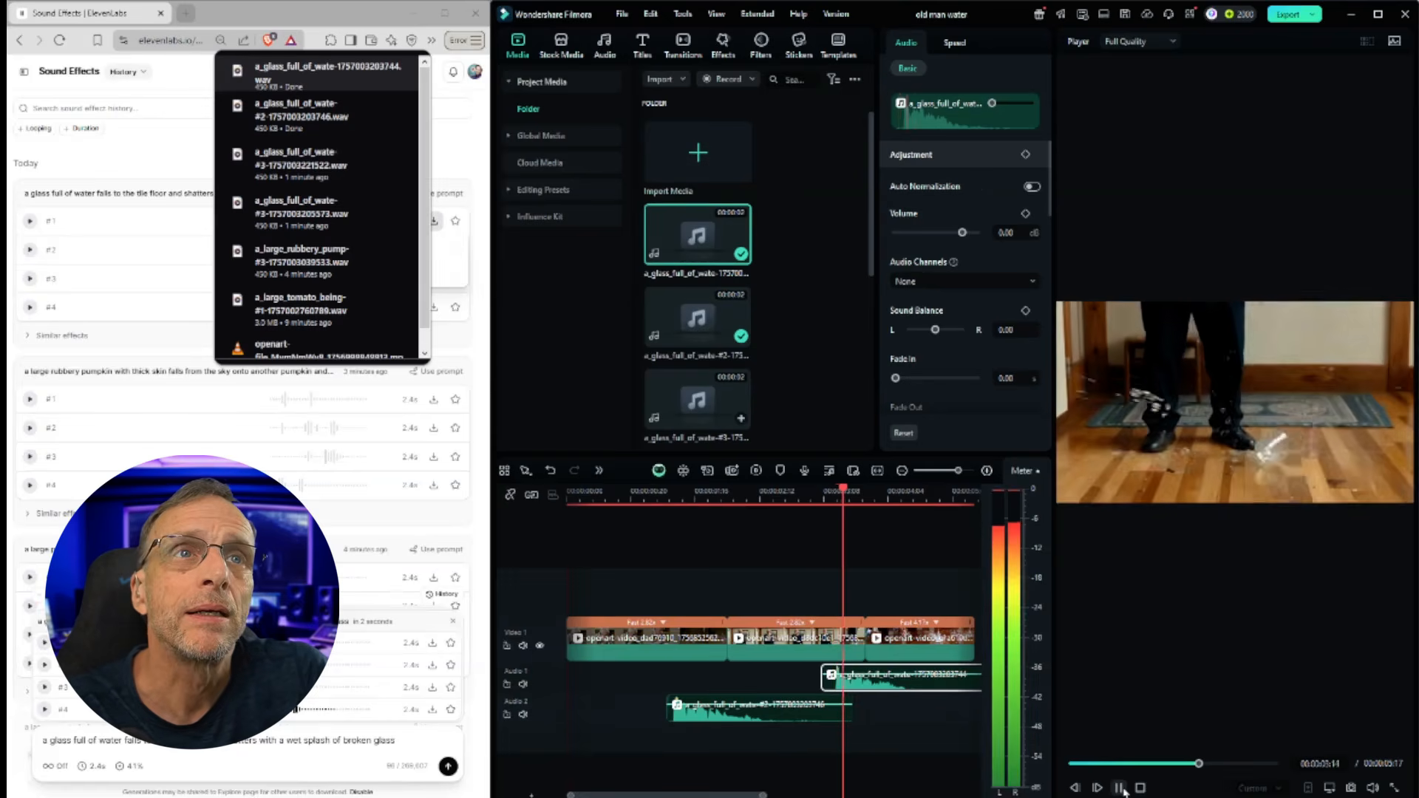
pyautogui.click(1120, 789)
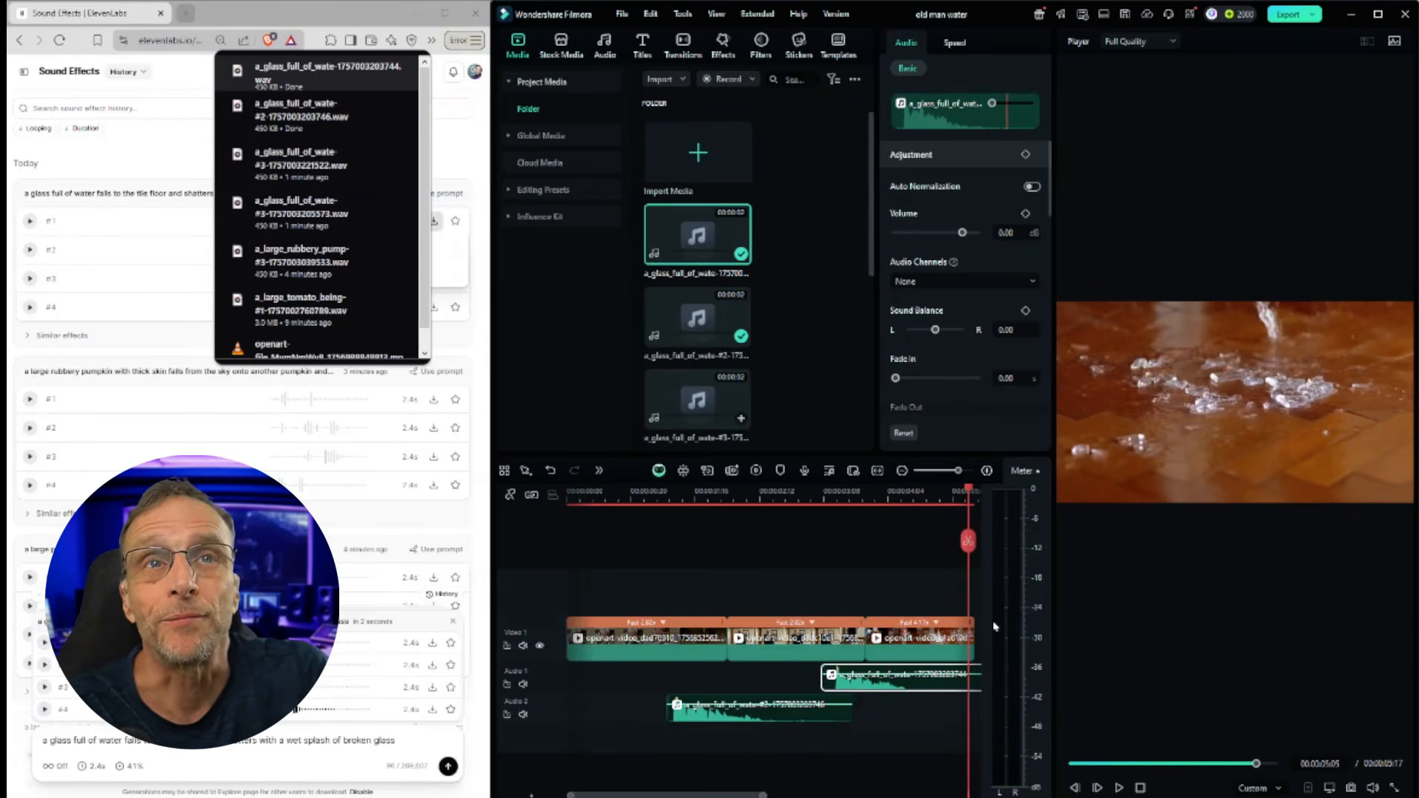
# Step: Drop the glass-splash variation #2 WAV onto the second audio track at the playhead and play the result
pyautogui.moveTo(963, 494); pyautogui.dragTo(910, 495)
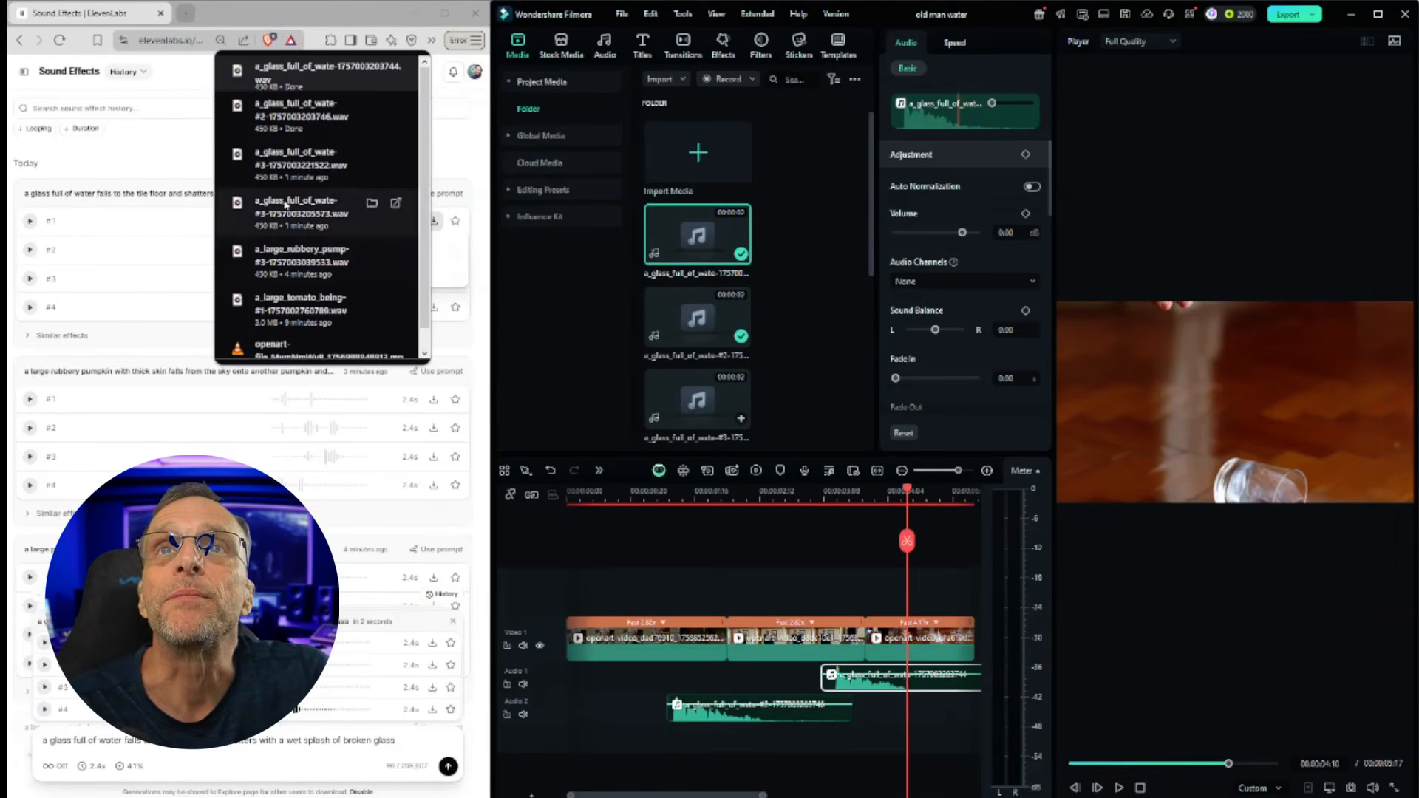
pyautogui.moveTo(267, 118); pyautogui.dragTo(906, 708)
pyautogui.click(1117, 790)
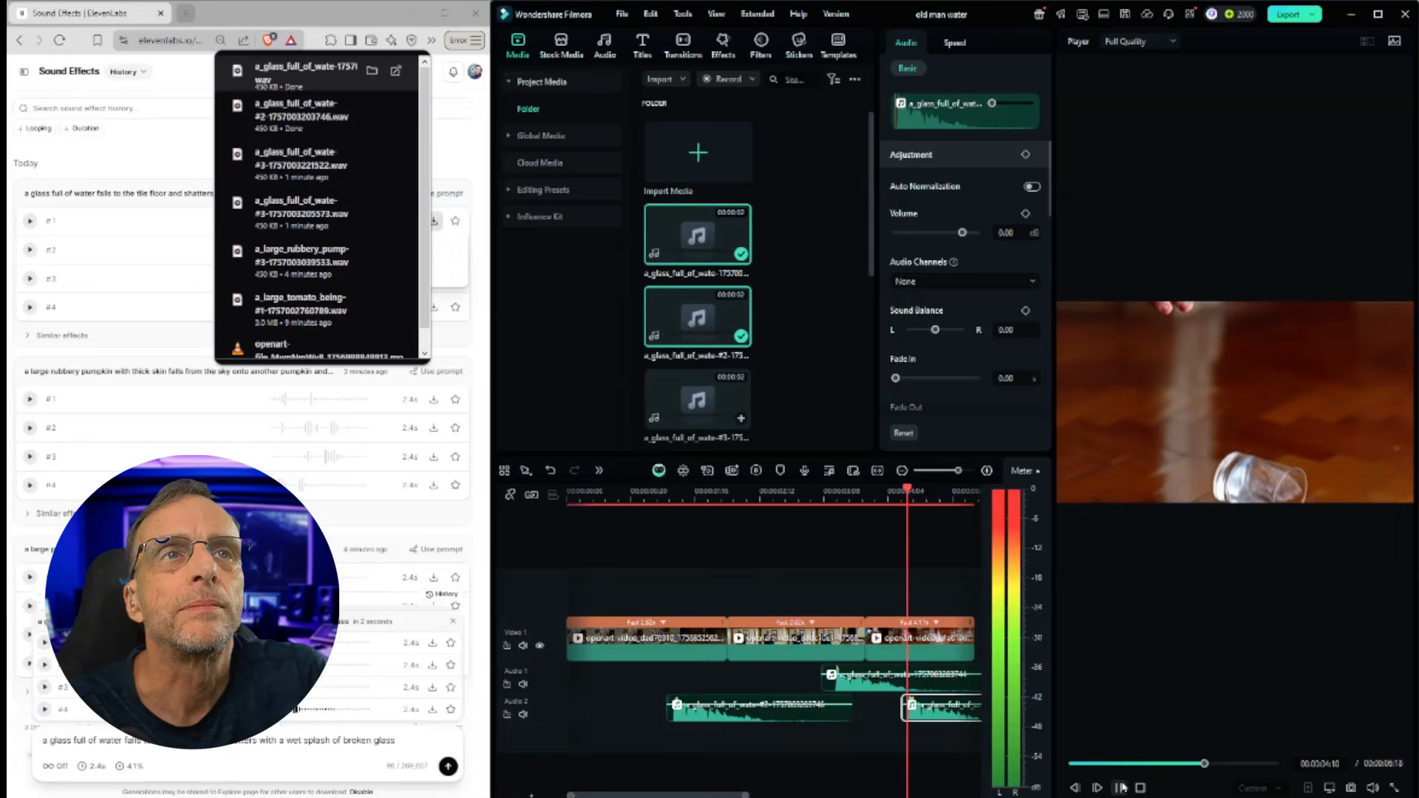
pyautogui.click(1140, 789)
pyautogui.click(1119, 789)
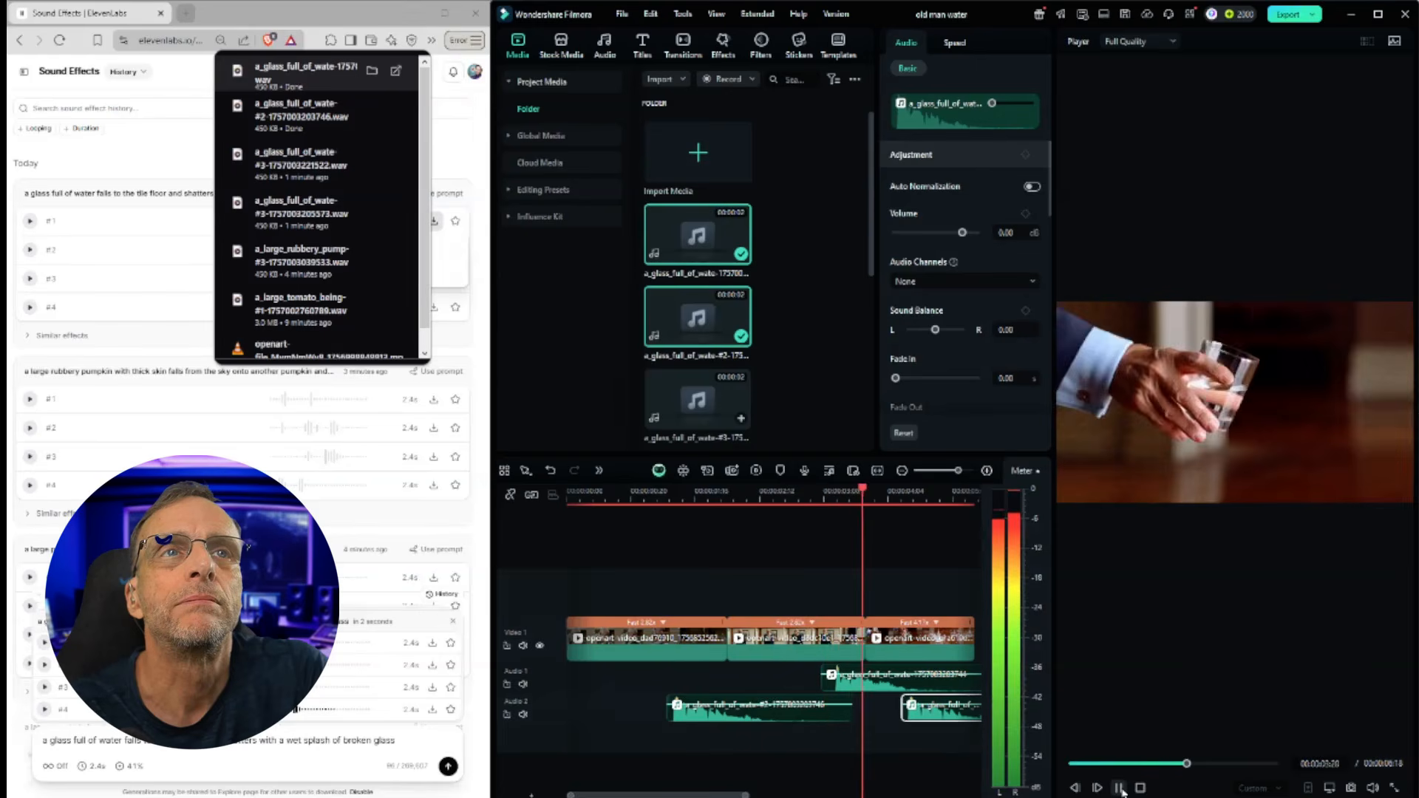
pyautogui.click(1121, 789)
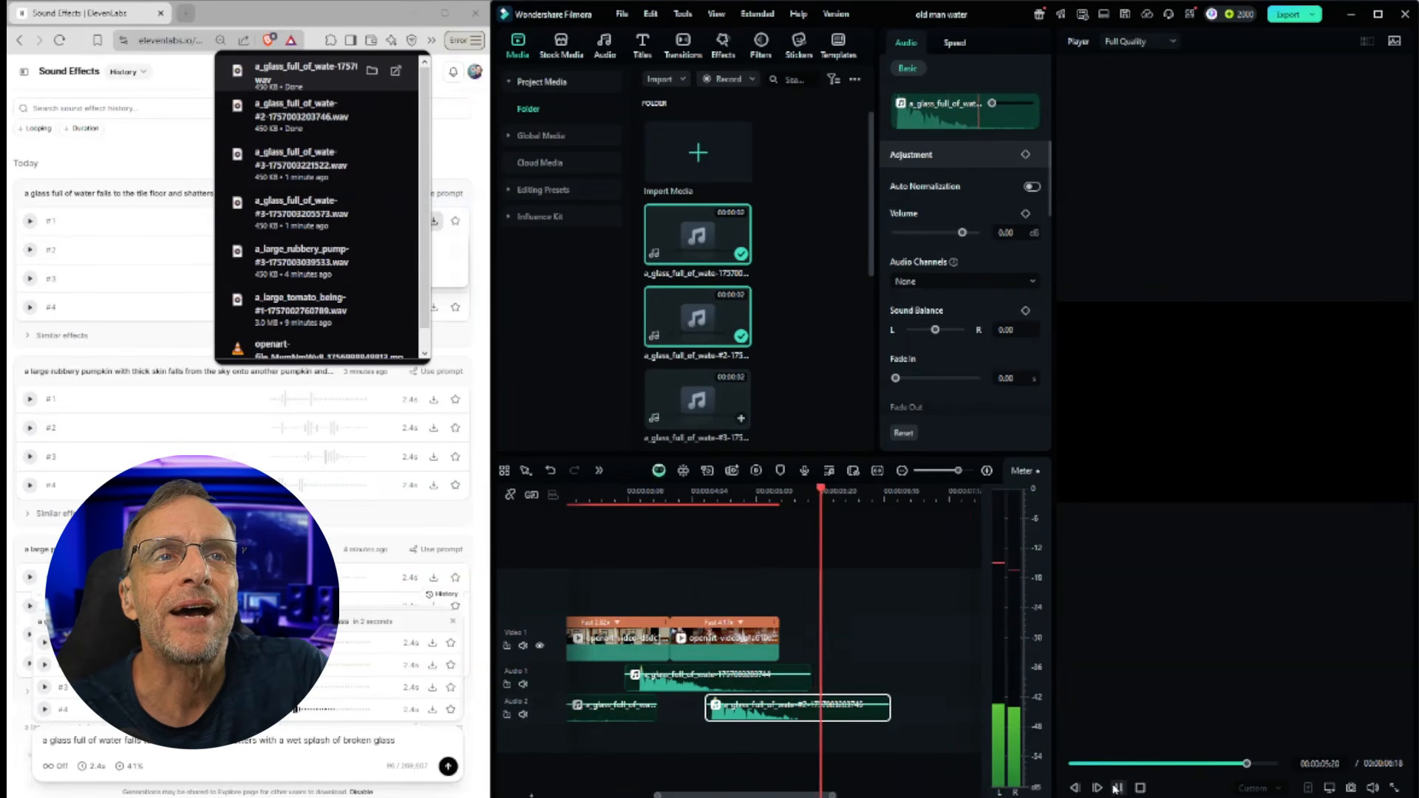
# Step: Generate sound effects for 'man sipping water from a glass' with a duration of 1.8 seconds
pyautogui.press('space')
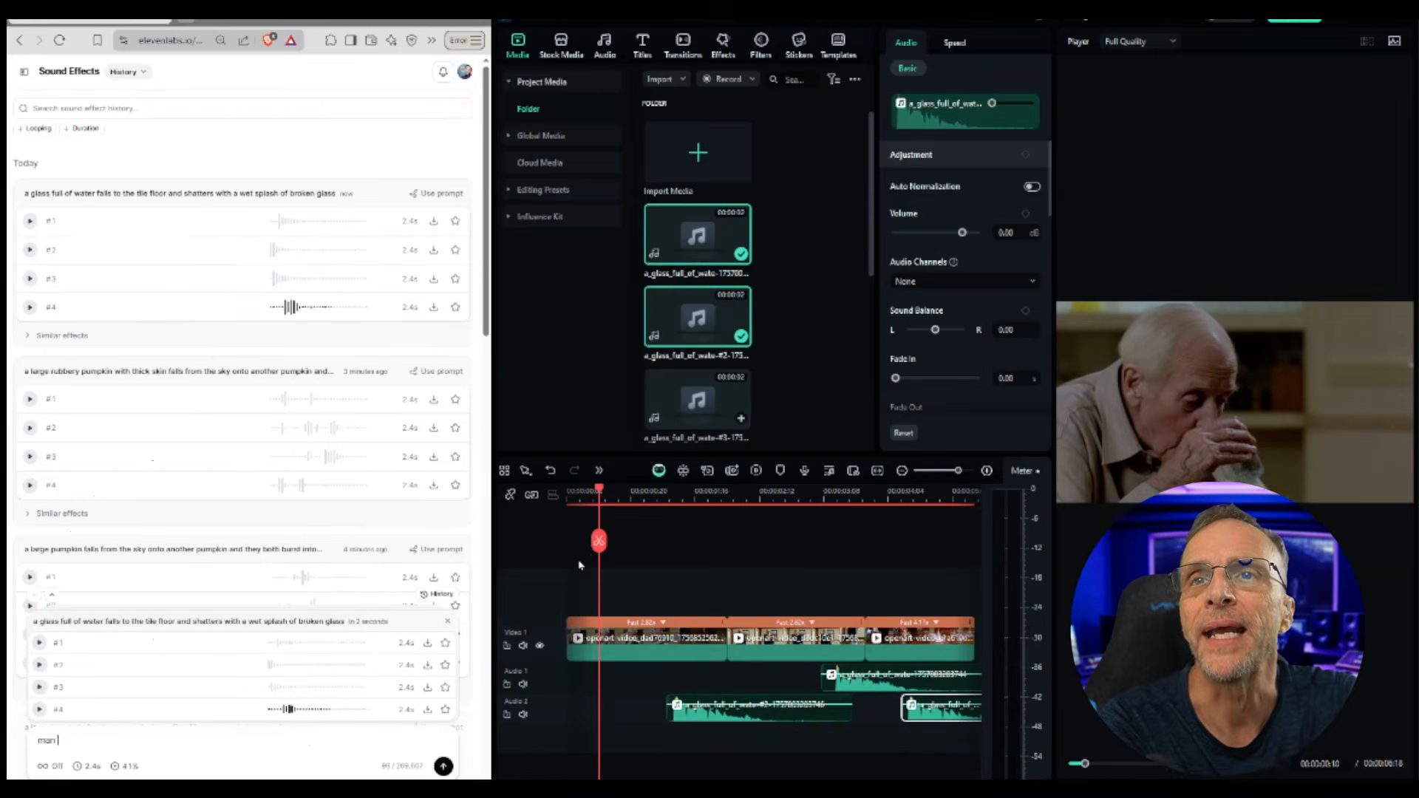
pyautogui.write('sipp')
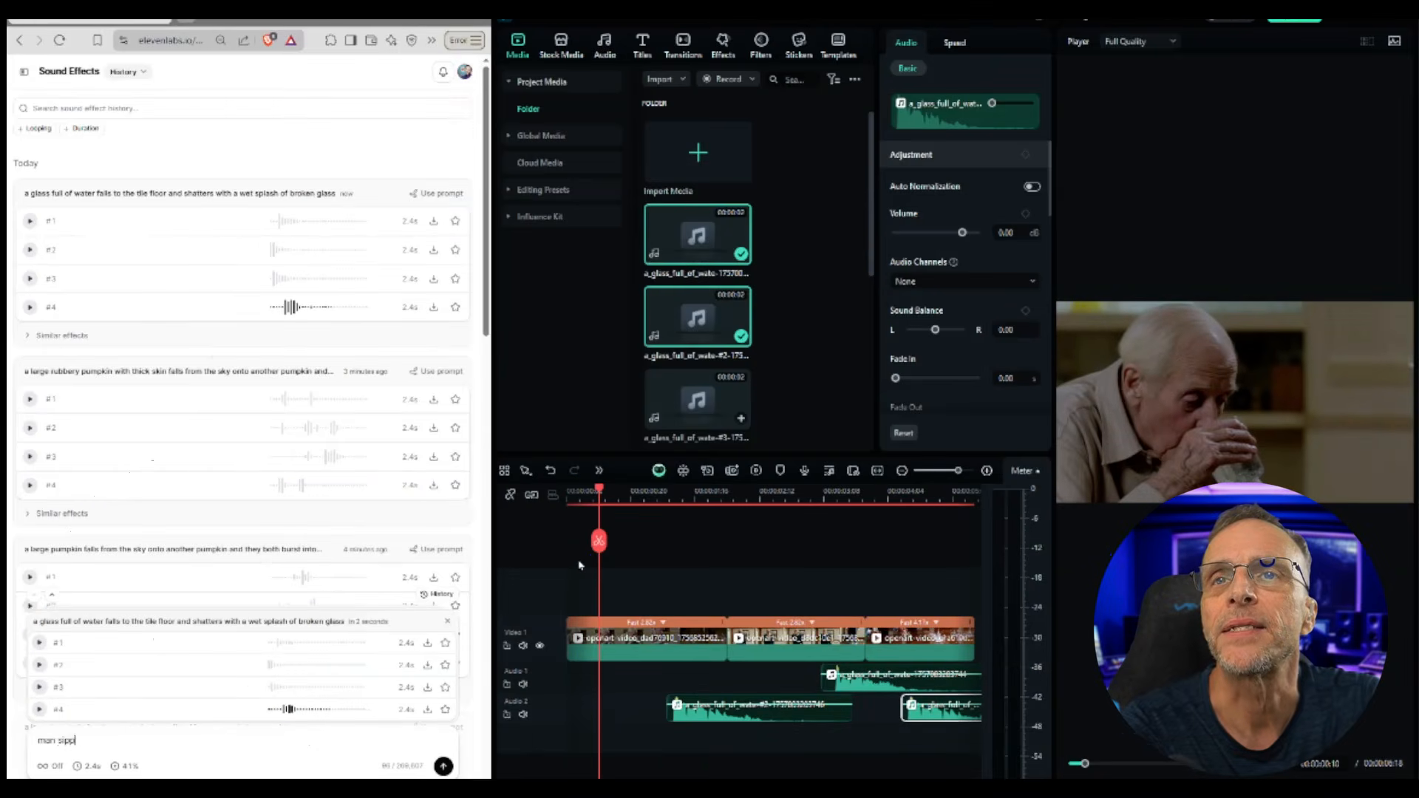
pyautogui.write('ing water from a glass')
pyautogui.click(89, 767)
pyautogui.moveTo(44, 745); pyautogui.dragTo(47, 747)
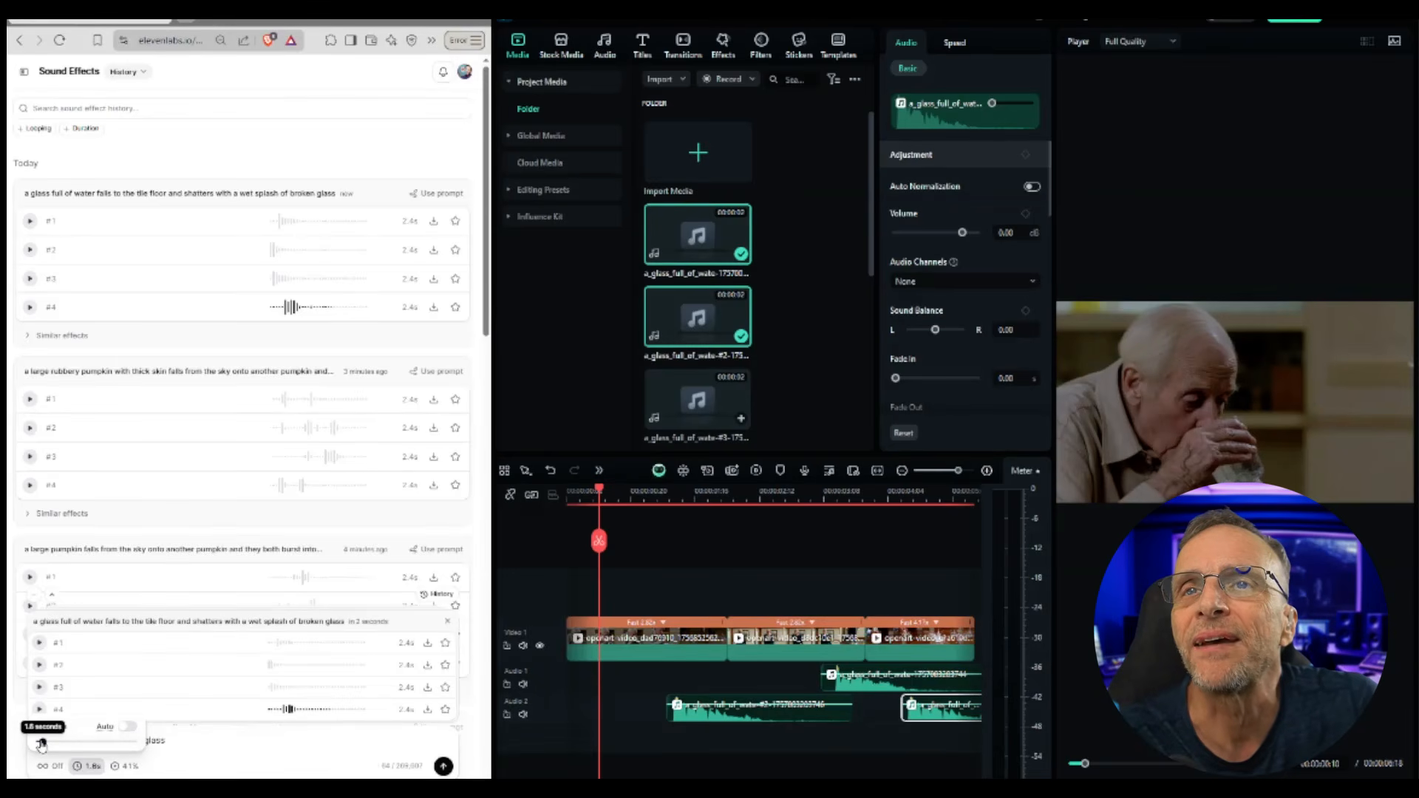
pyautogui.click(444, 767)
# Step: Audition all four sipping-water variations
pyautogui.click(30, 221)
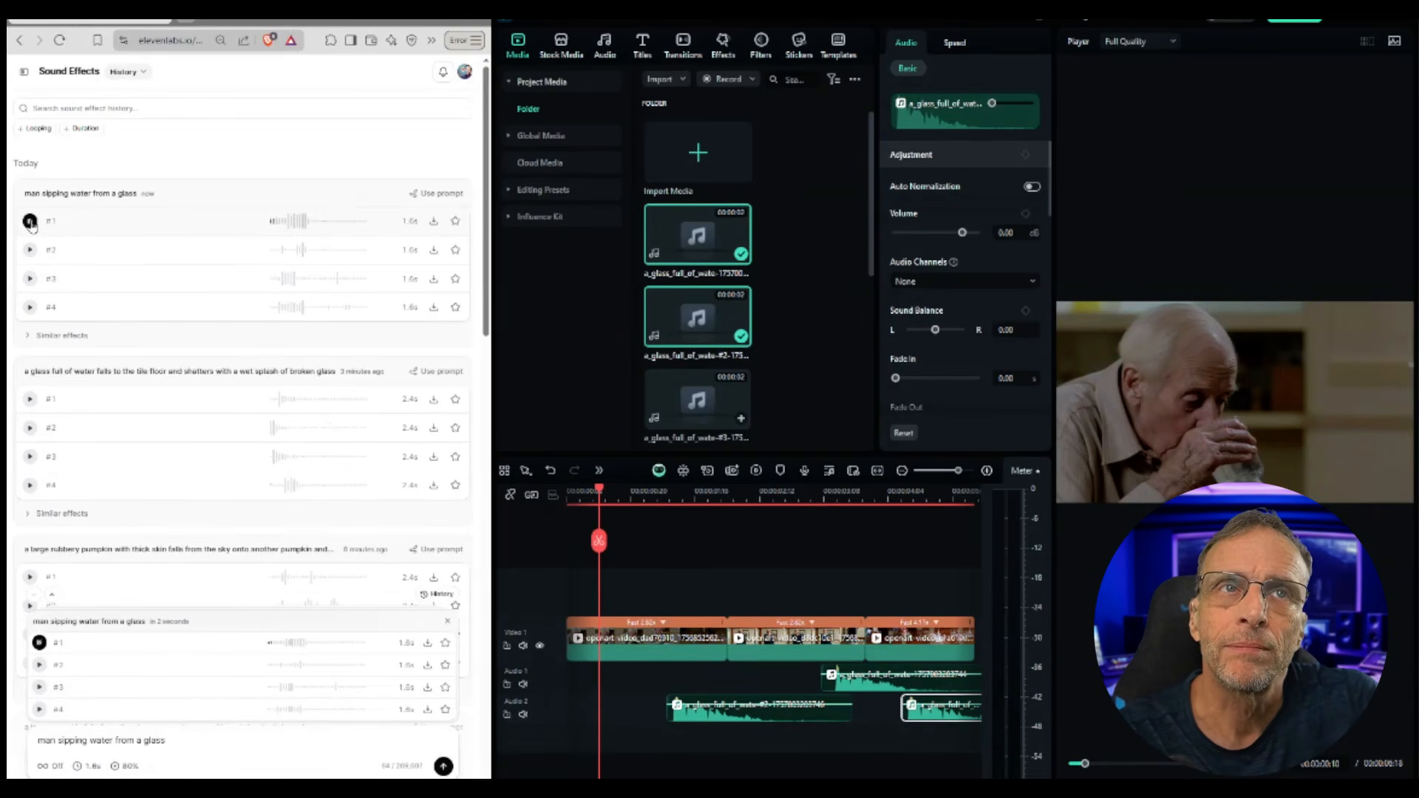
pyautogui.click(31, 250)
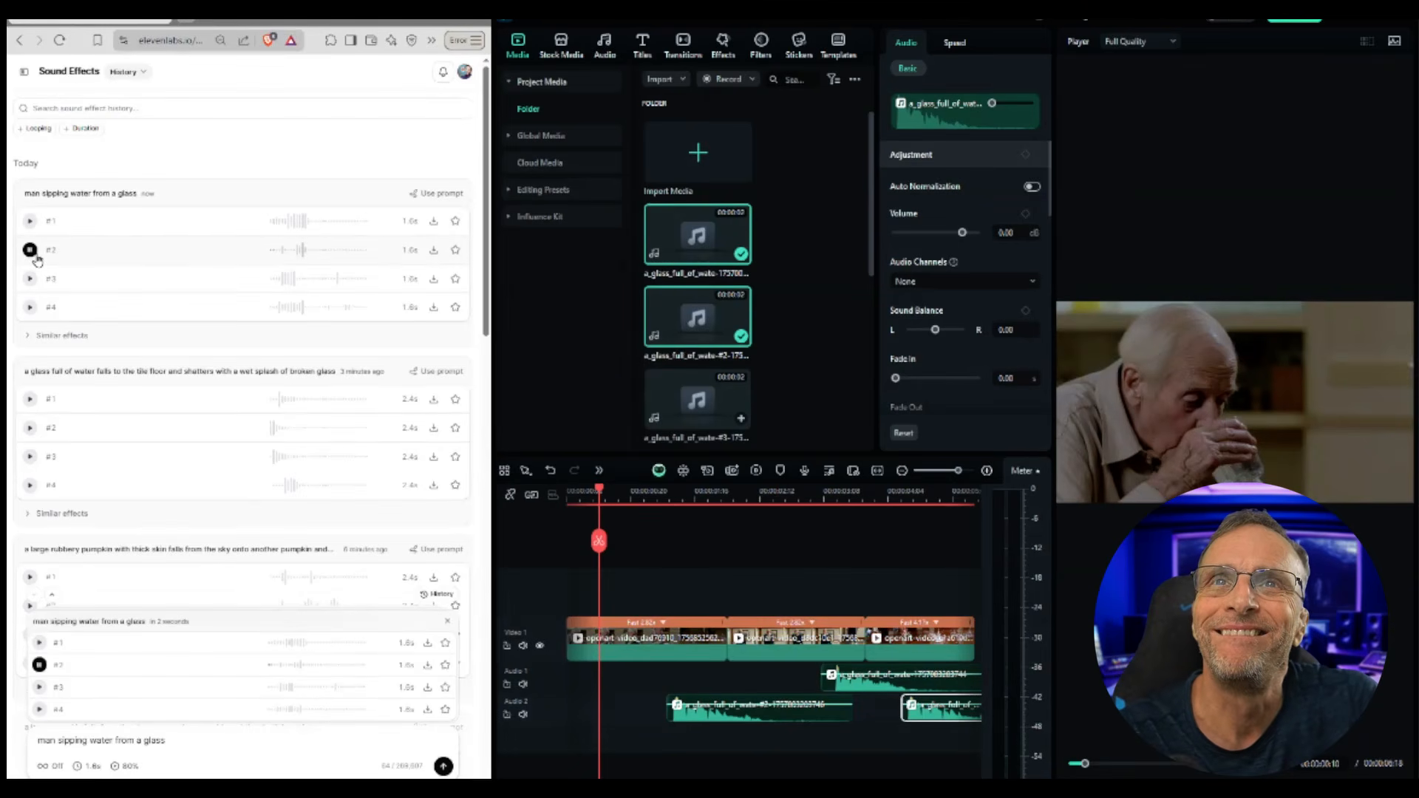
pyautogui.click(31, 279)
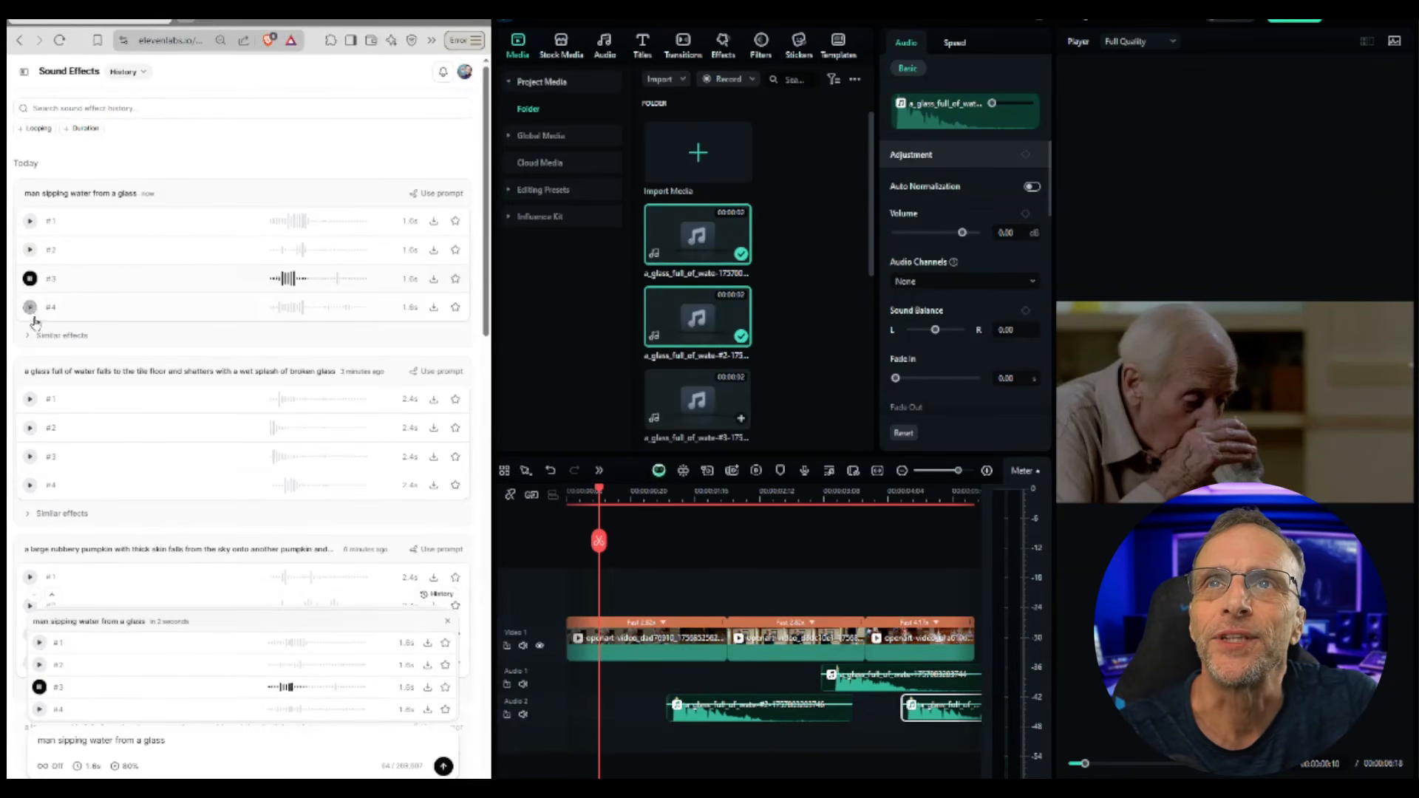
pyautogui.click(30, 307)
pyautogui.click(32, 308)
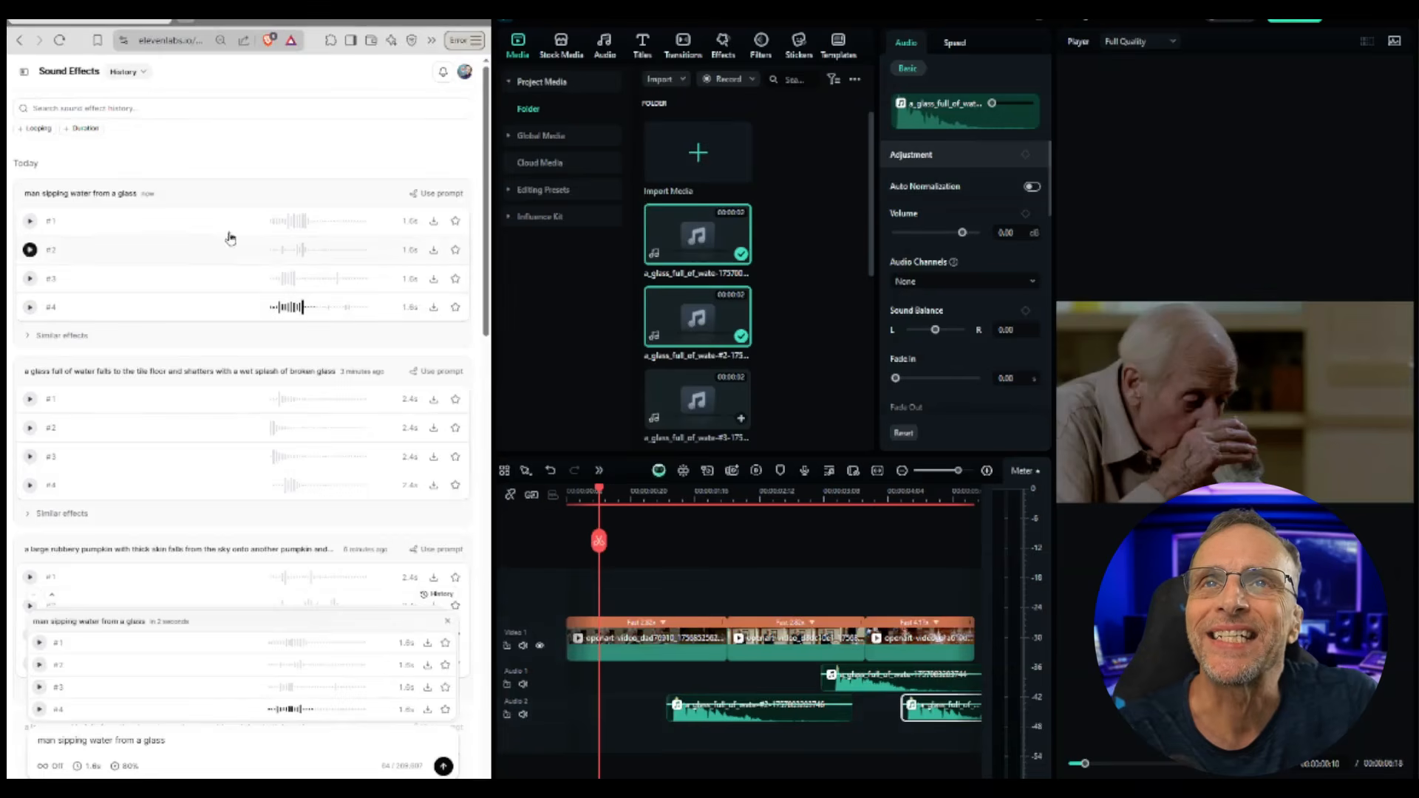
# Step: Download sipping-water variations #1 and #2 onto the audio tracks and play the sequence from the start
pyautogui.click(434, 221)
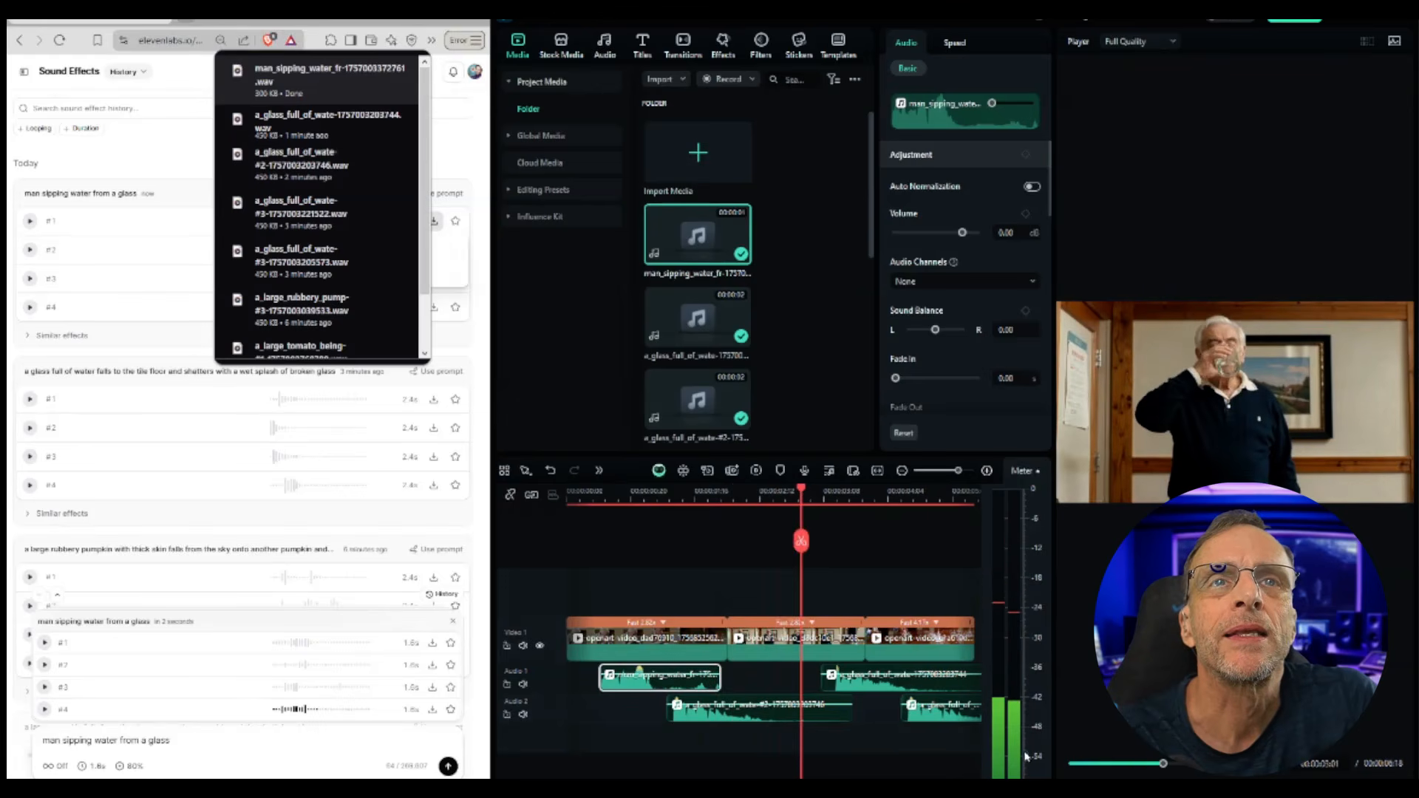
pyautogui.click(434, 250)
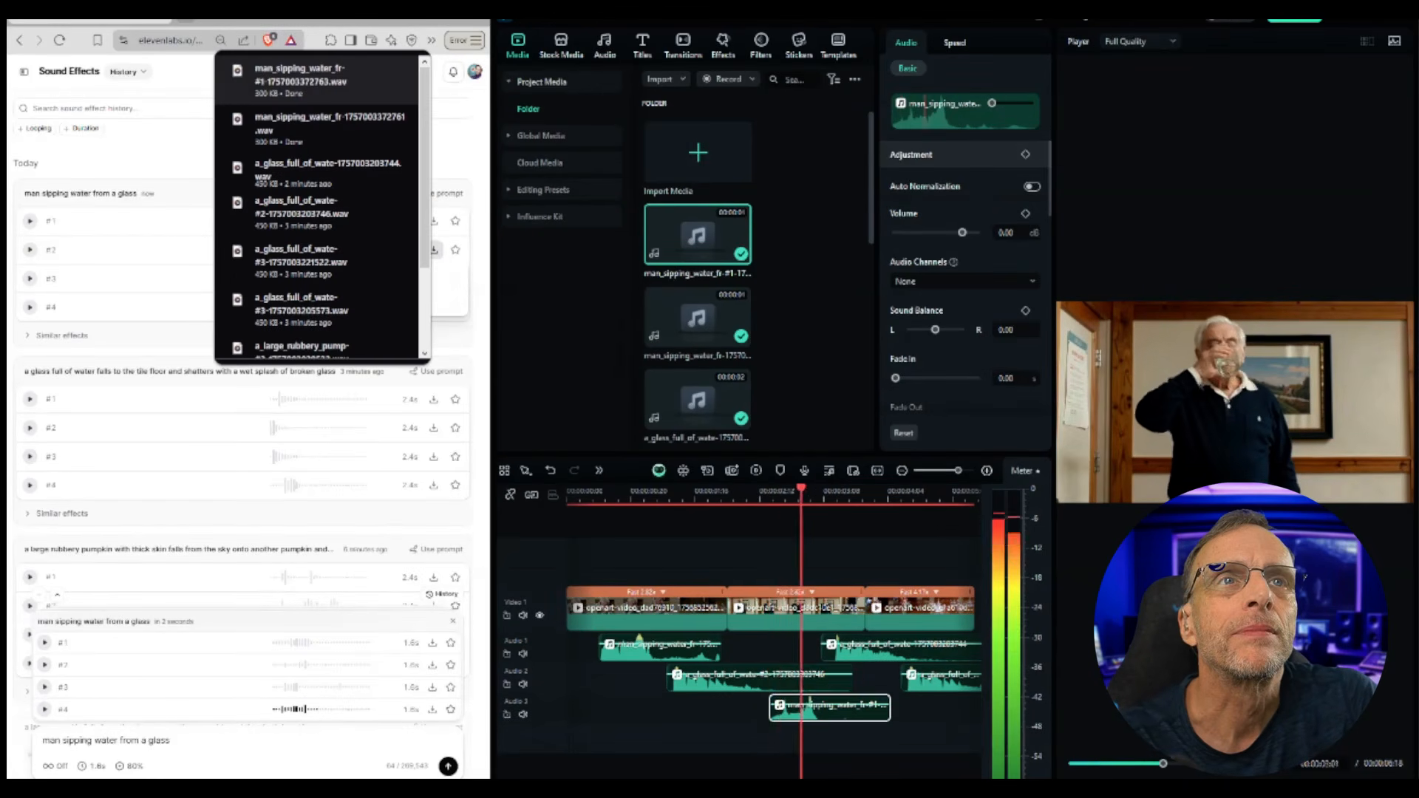
pyautogui.moveTo(892, 480); pyautogui.dragTo(364, 460)
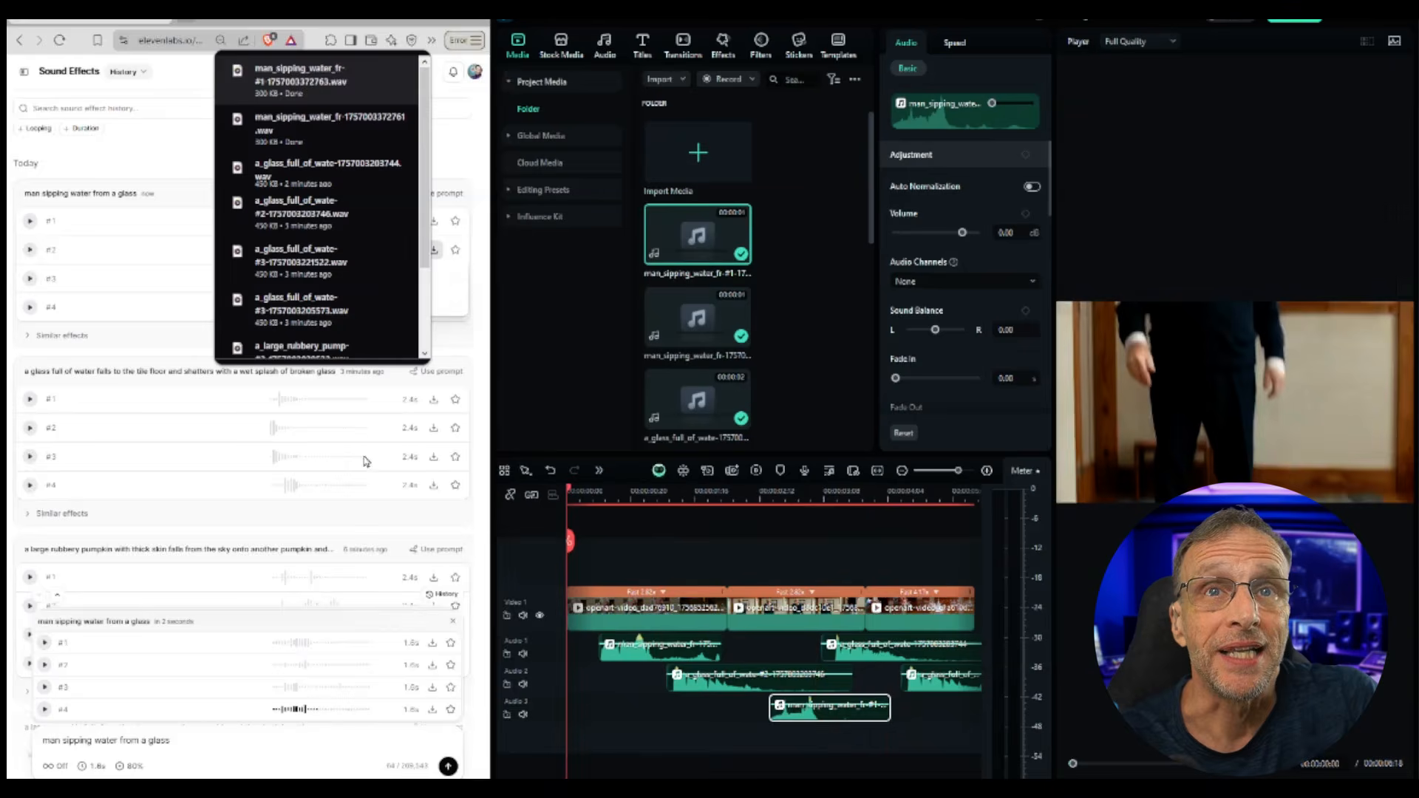
pyautogui.press('space')
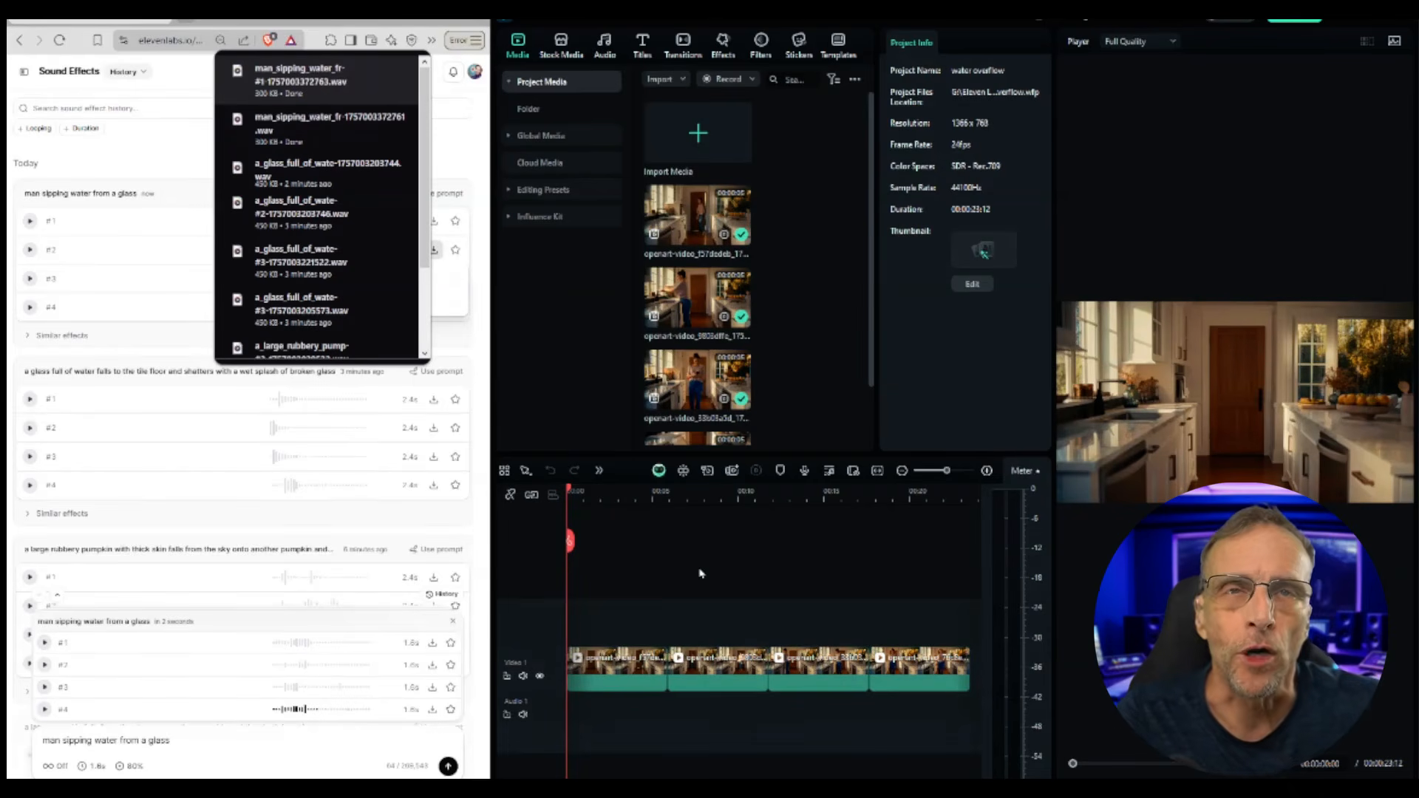
# Step: Preview the water-overflow kitchen project from its start
pyautogui.moveTo(570, 490); pyautogui.dragTo(914, 420)
pyautogui.press('space')
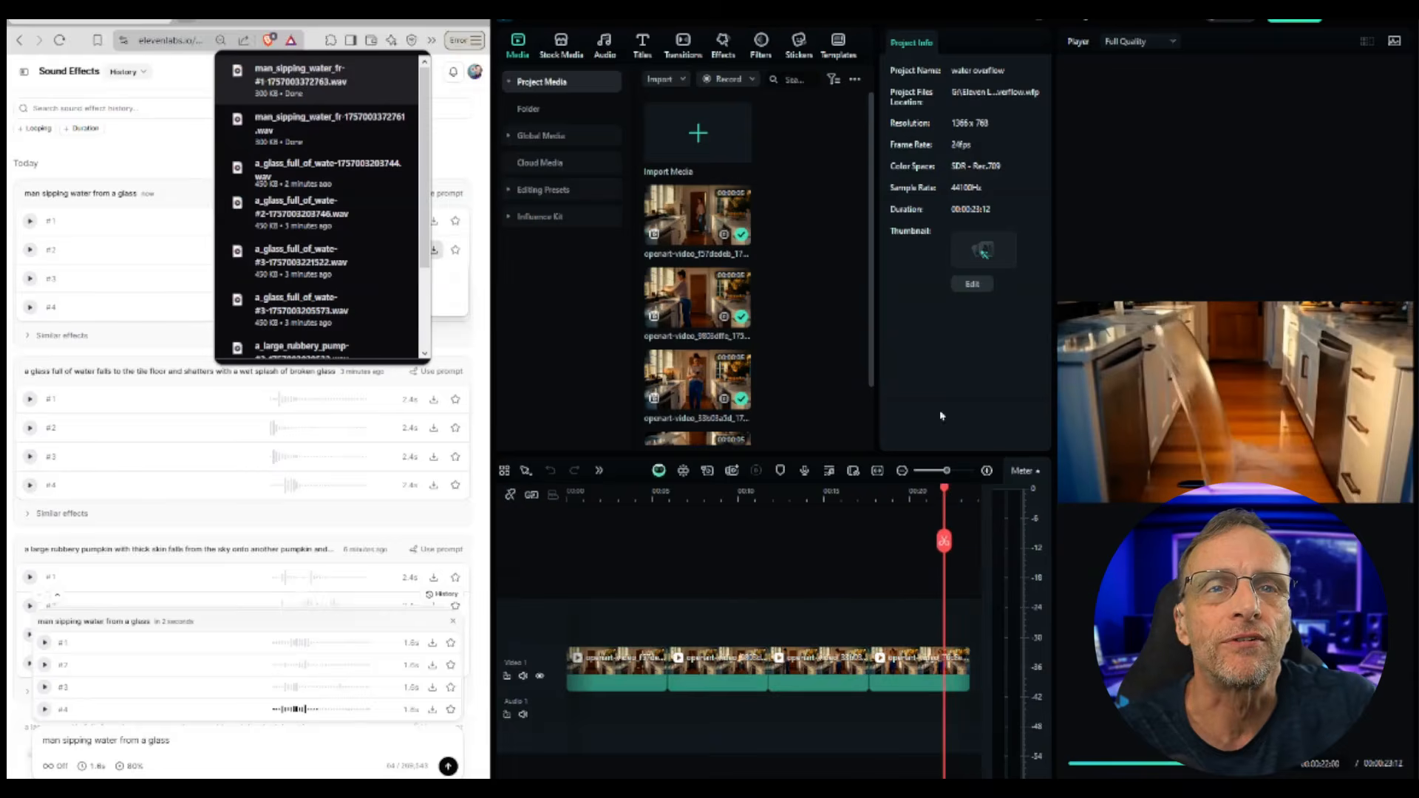
pyautogui.press('Home')
pyautogui.moveTo(569, 491); pyautogui.dragTo(591, 492)
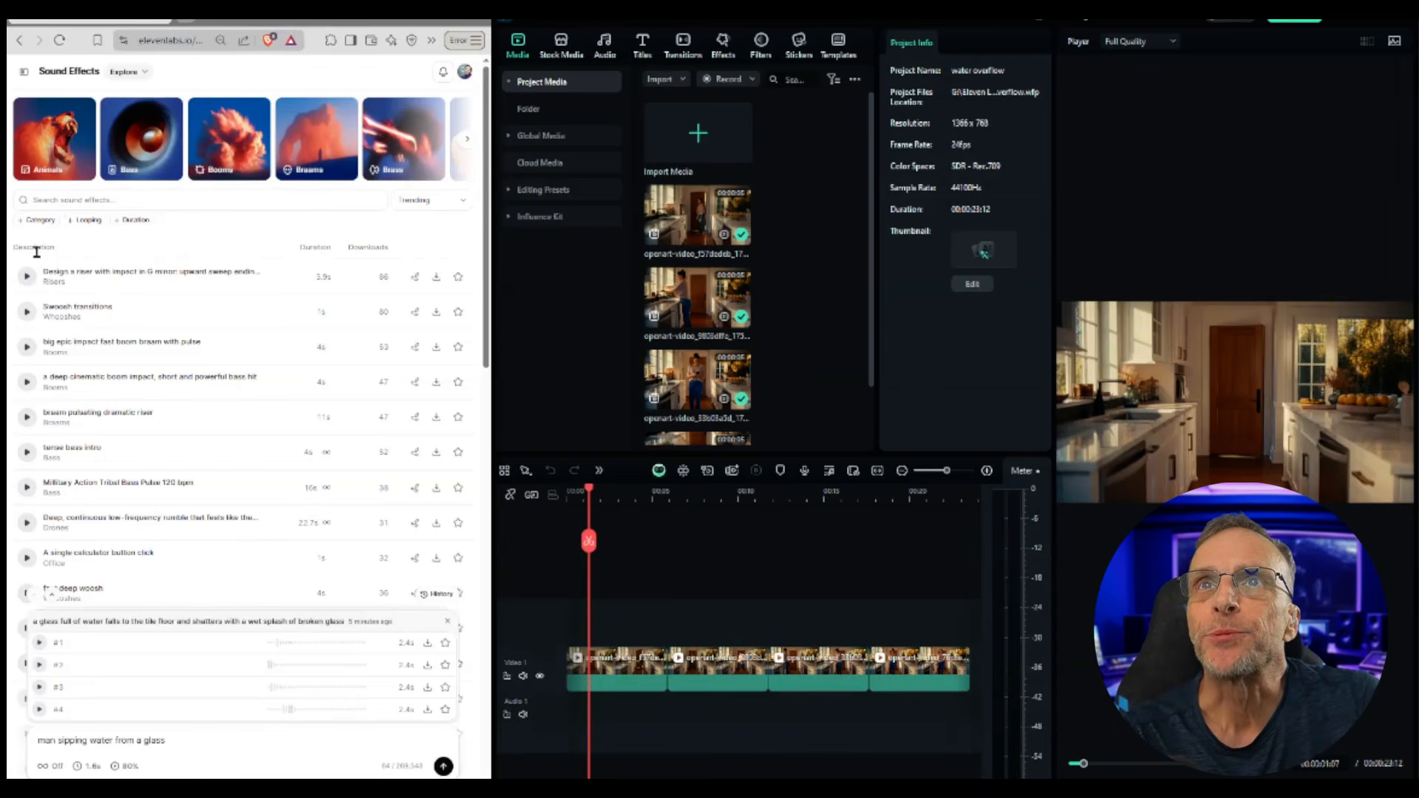
# Step: Search the sound-effect library for 'door open', download 'door opening' onto the audio track and play it
pyautogui.click(98, 194)
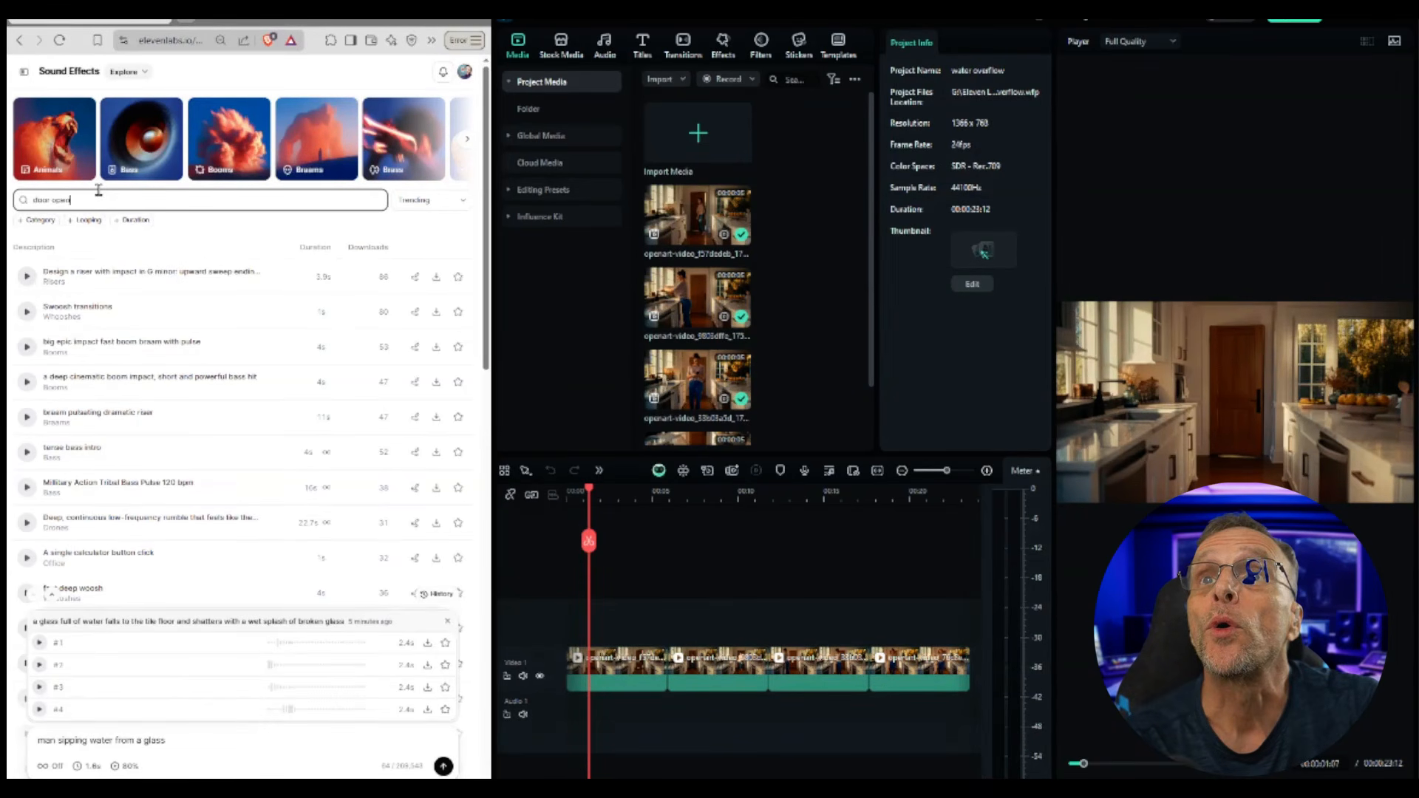
pyautogui.click(27, 276)
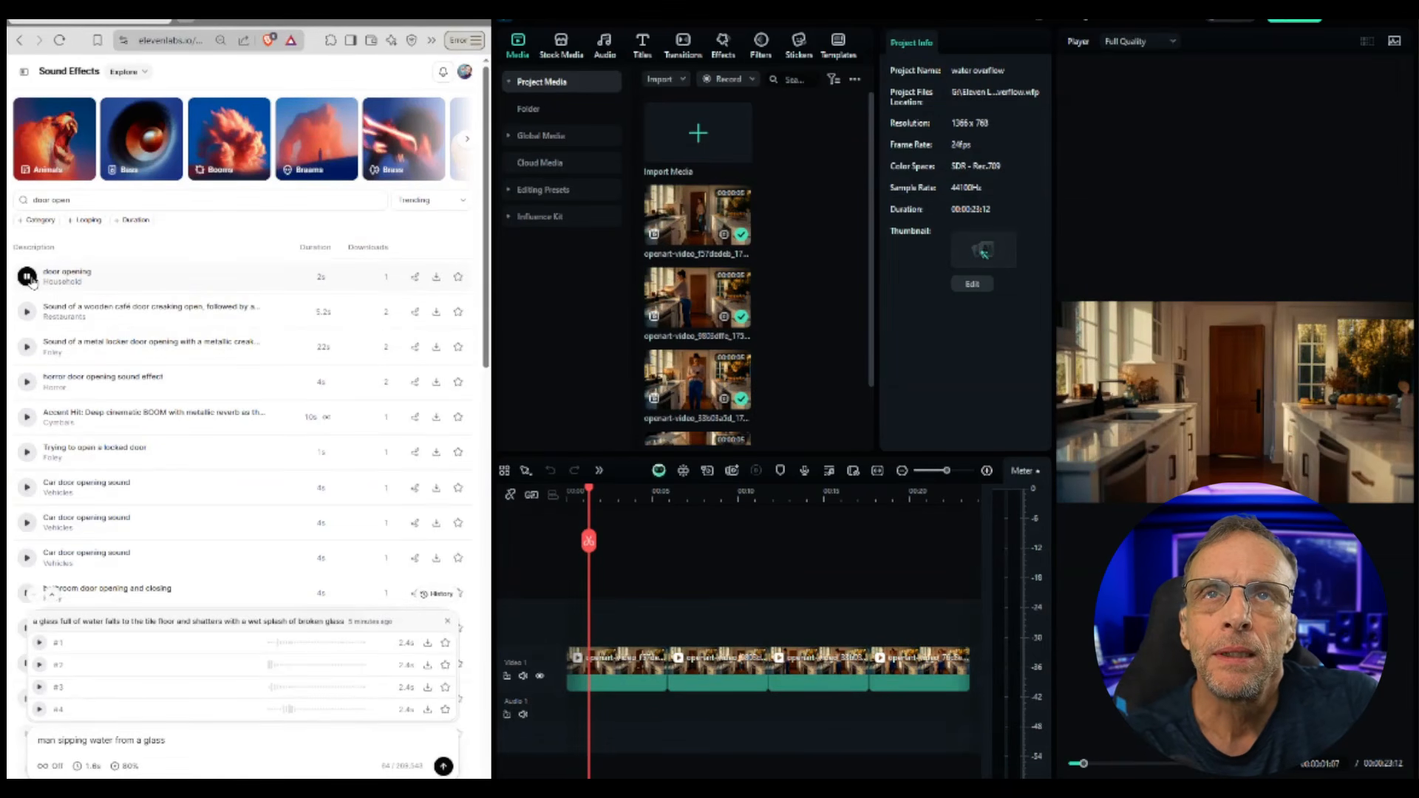
pyautogui.click(437, 279)
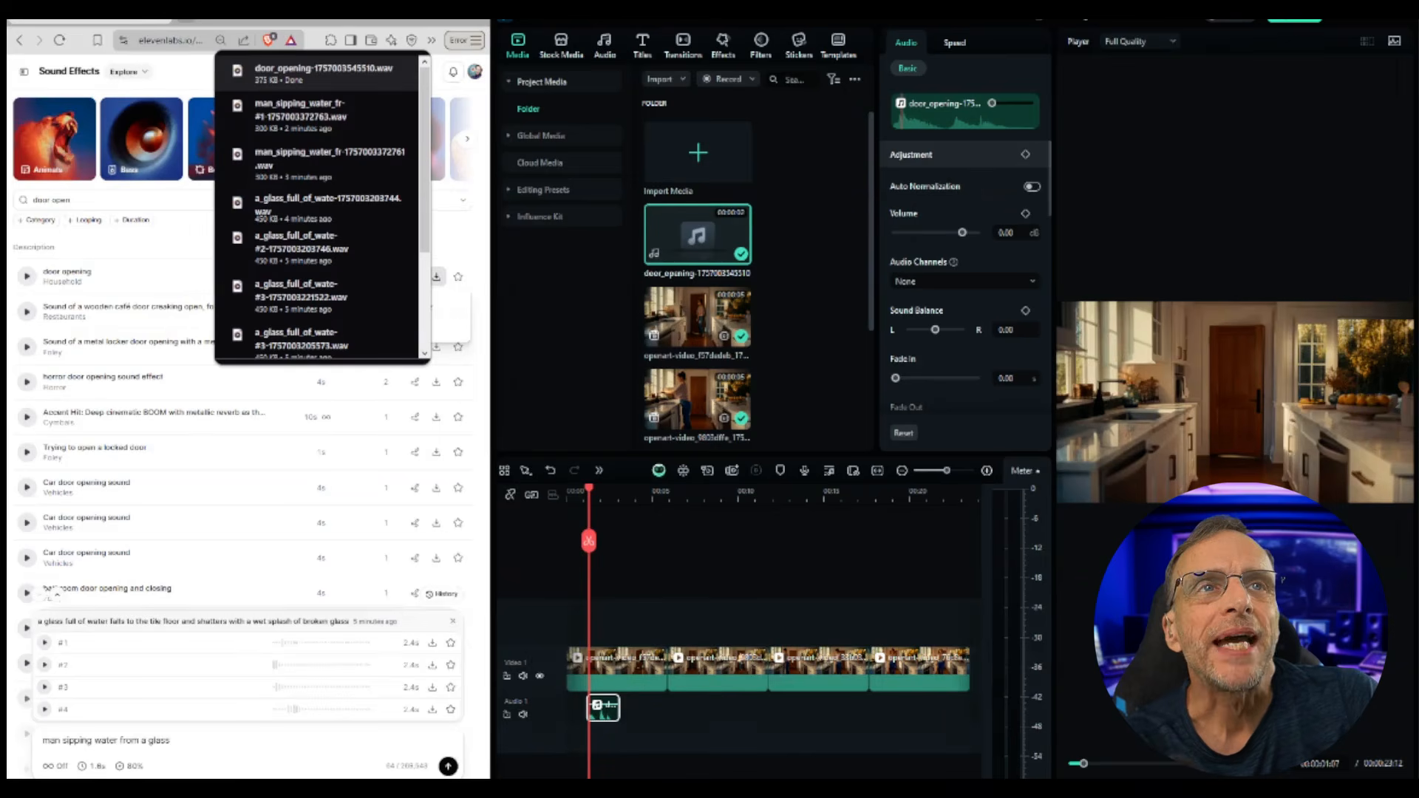
pyautogui.press('space')
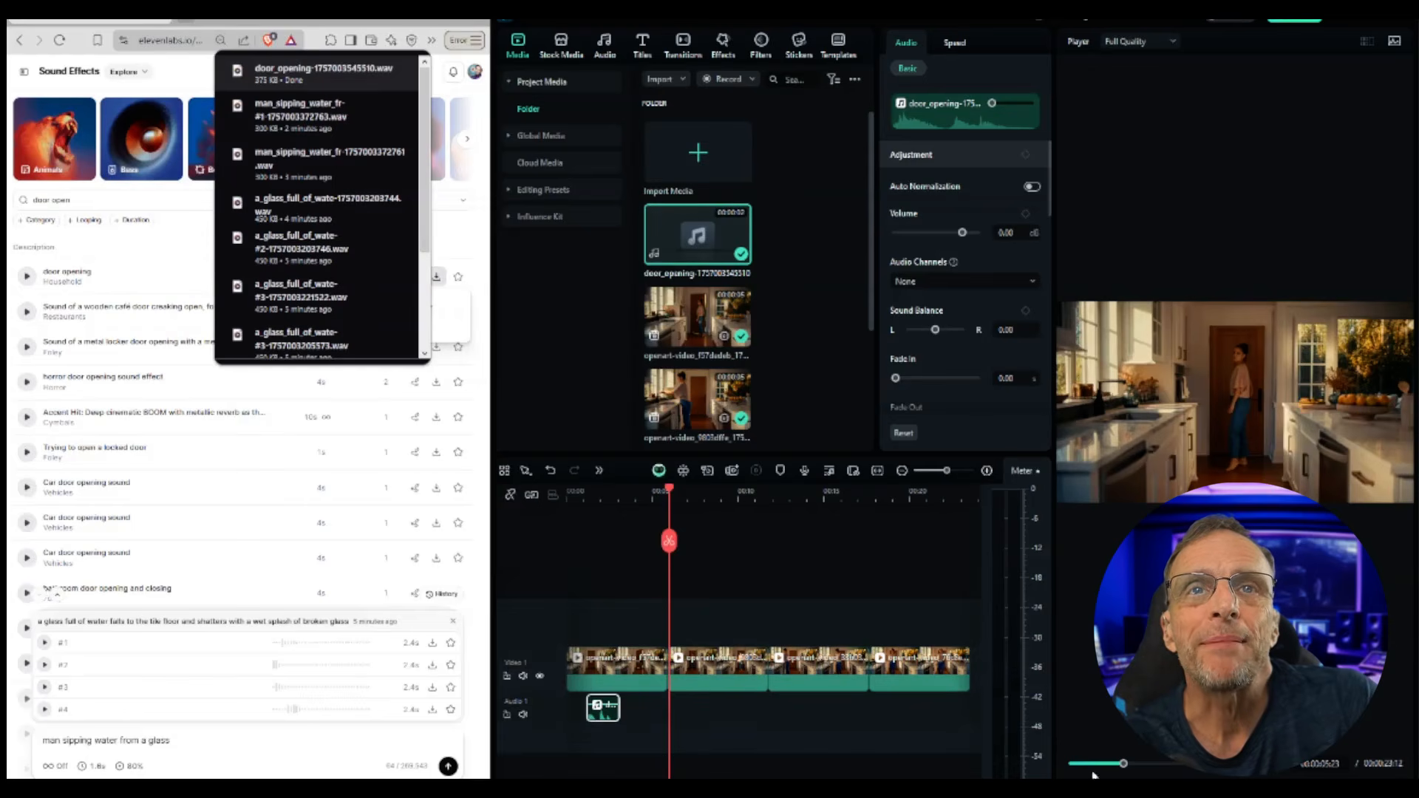
pyautogui.moveTo(668, 493); pyautogui.dragTo(638, 494)
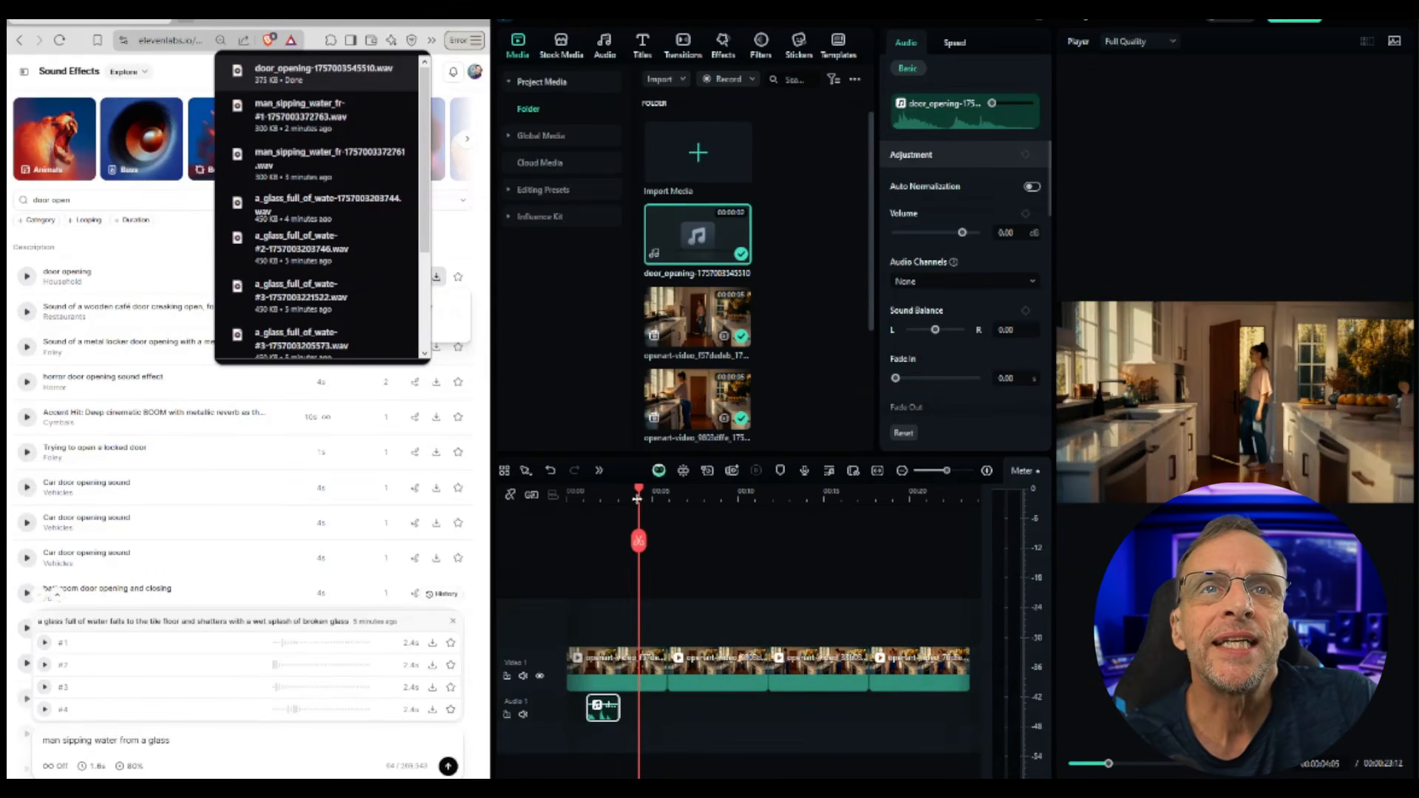
# Step: Generate sound effects for 'wooden door closing' with a duration of 3.8 seconds
pyautogui.moveTo(58, 740); pyautogui.dragTo(226, 735)
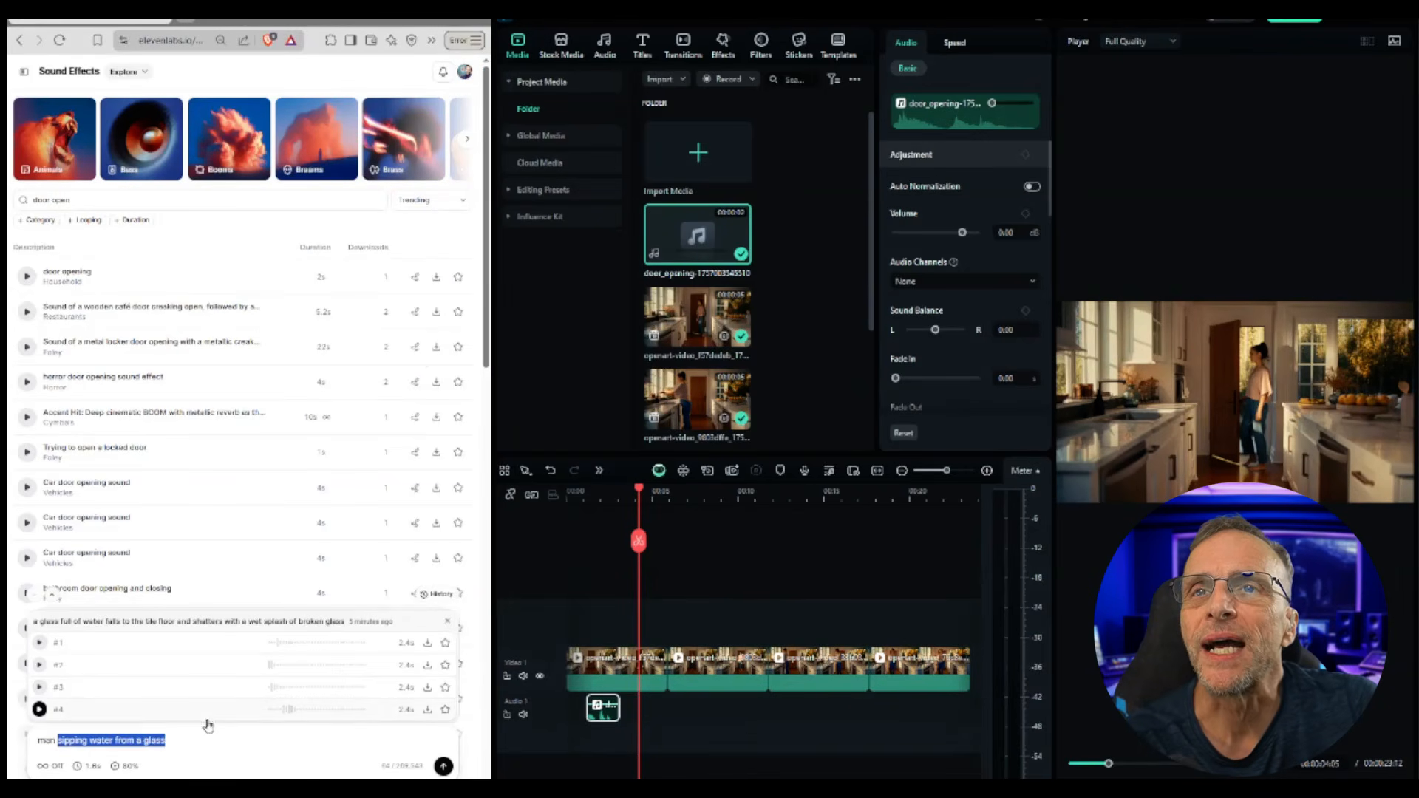
pyautogui.moveTo(167, 740); pyautogui.dragTo(38, 744)
pyautogui.write('door clos')
pyautogui.write('ing')
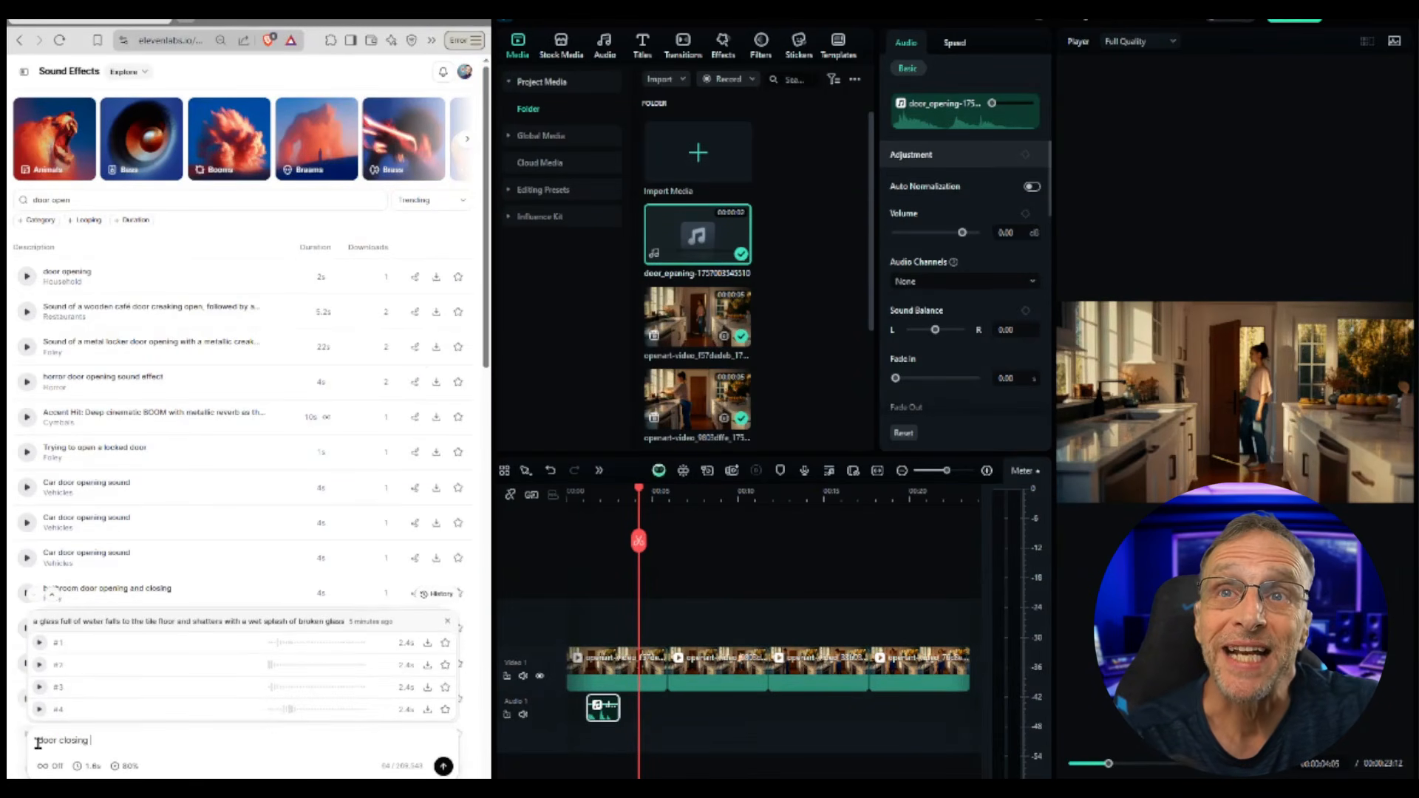
pyautogui.hotkey('ctrl', 'a')
pyautogui.press('BackSpace')
pyautogui.write('woo')
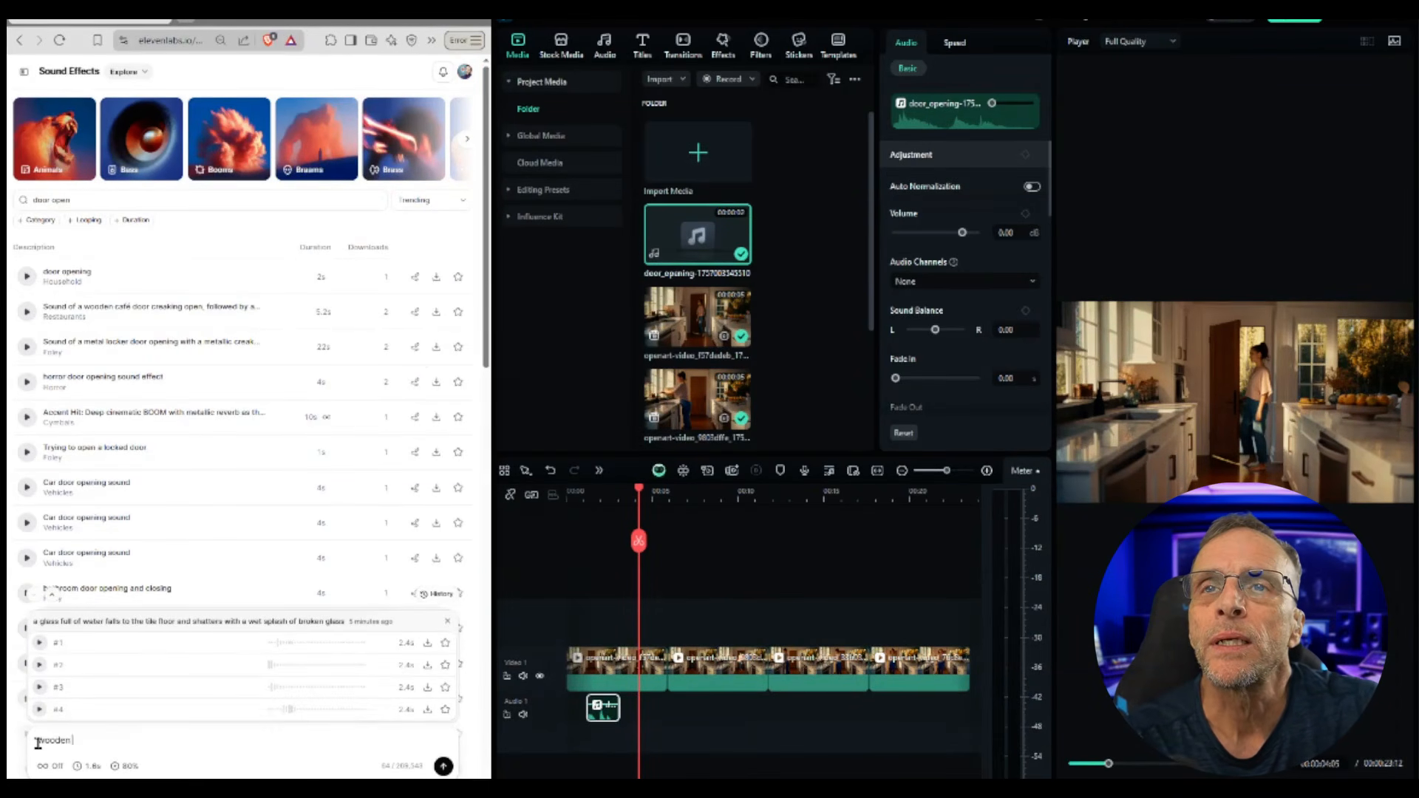
pyautogui.click(93, 766)
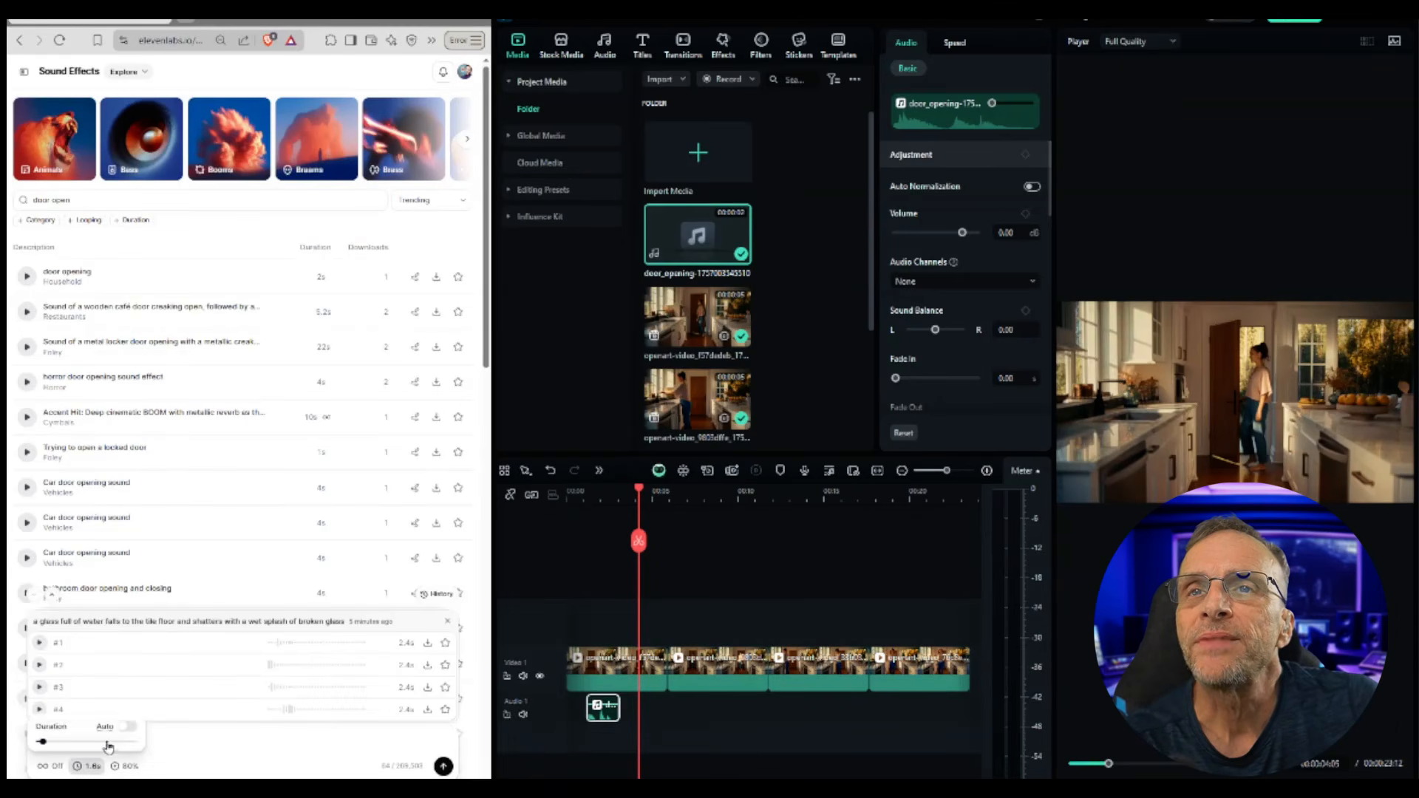
pyautogui.moveTo(42, 743); pyautogui.dragTo(49, 743)
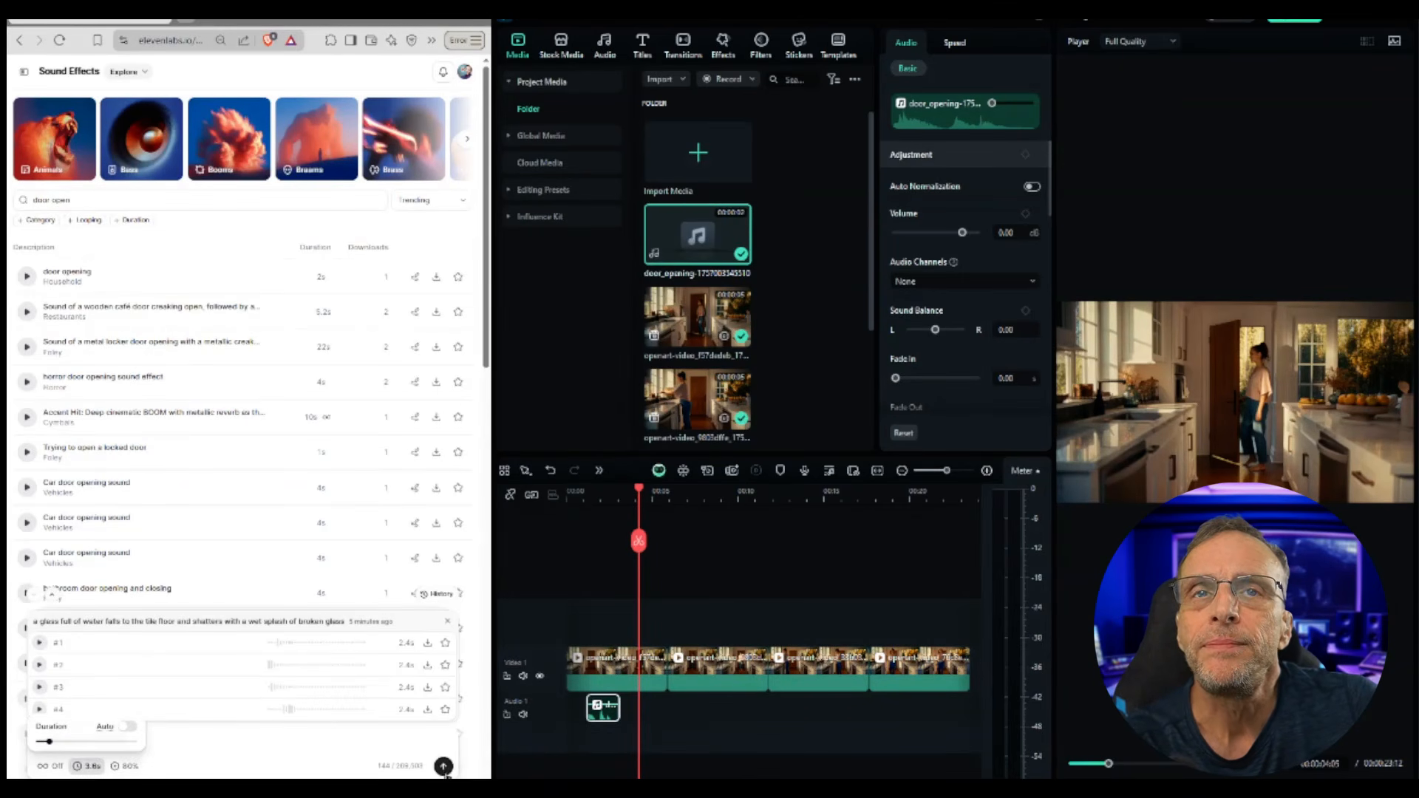
# Step: Audition all four wooden-door-closing variations
pyautogui.click(39, 642)
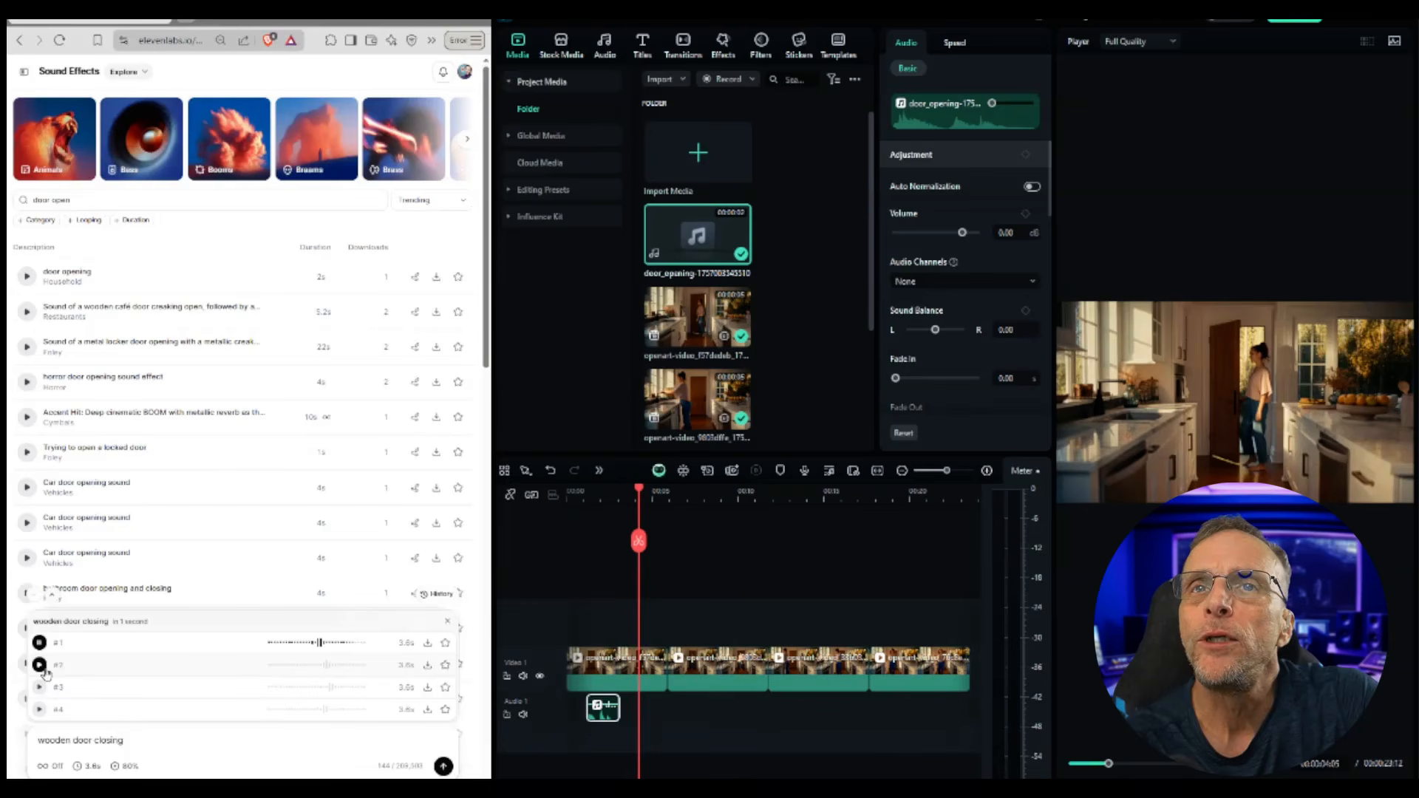
pyautogui.click(39, 665)
pyautogui.click(39, 686)
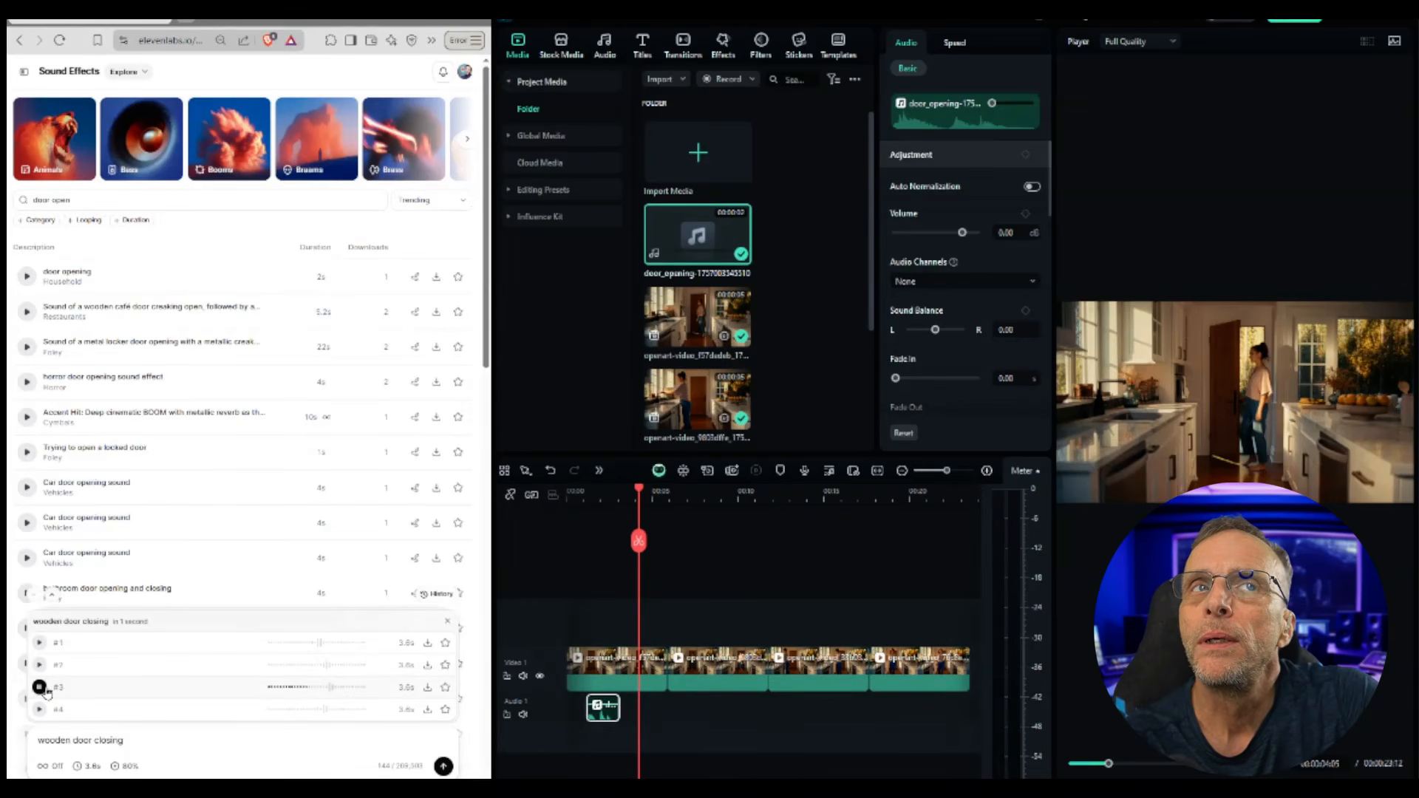
pyautogui.click(40, 710)
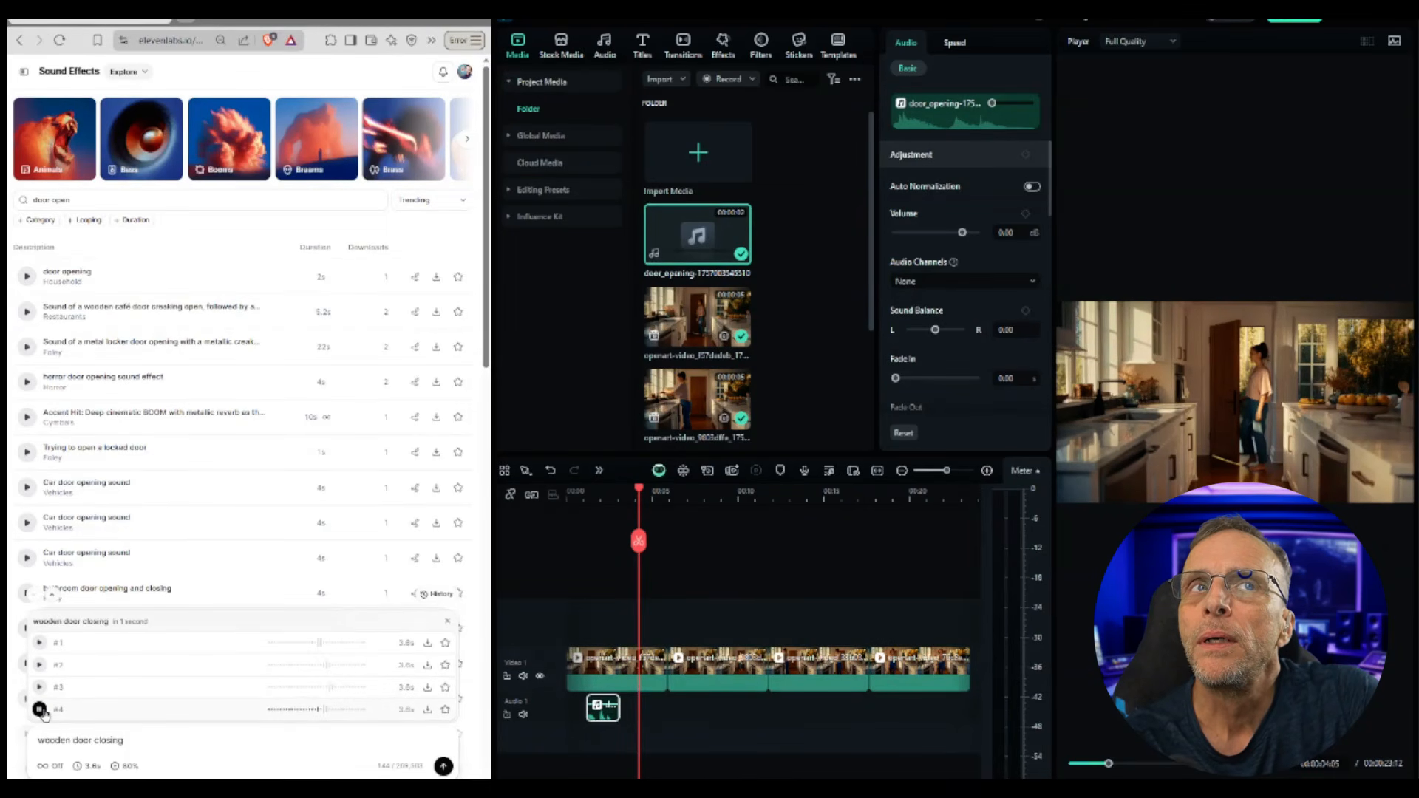
# Step: Download a wooden-door-closing variation onto the second audio track and nudge it to the door-closing moment
pyautogui.click(427, 712)
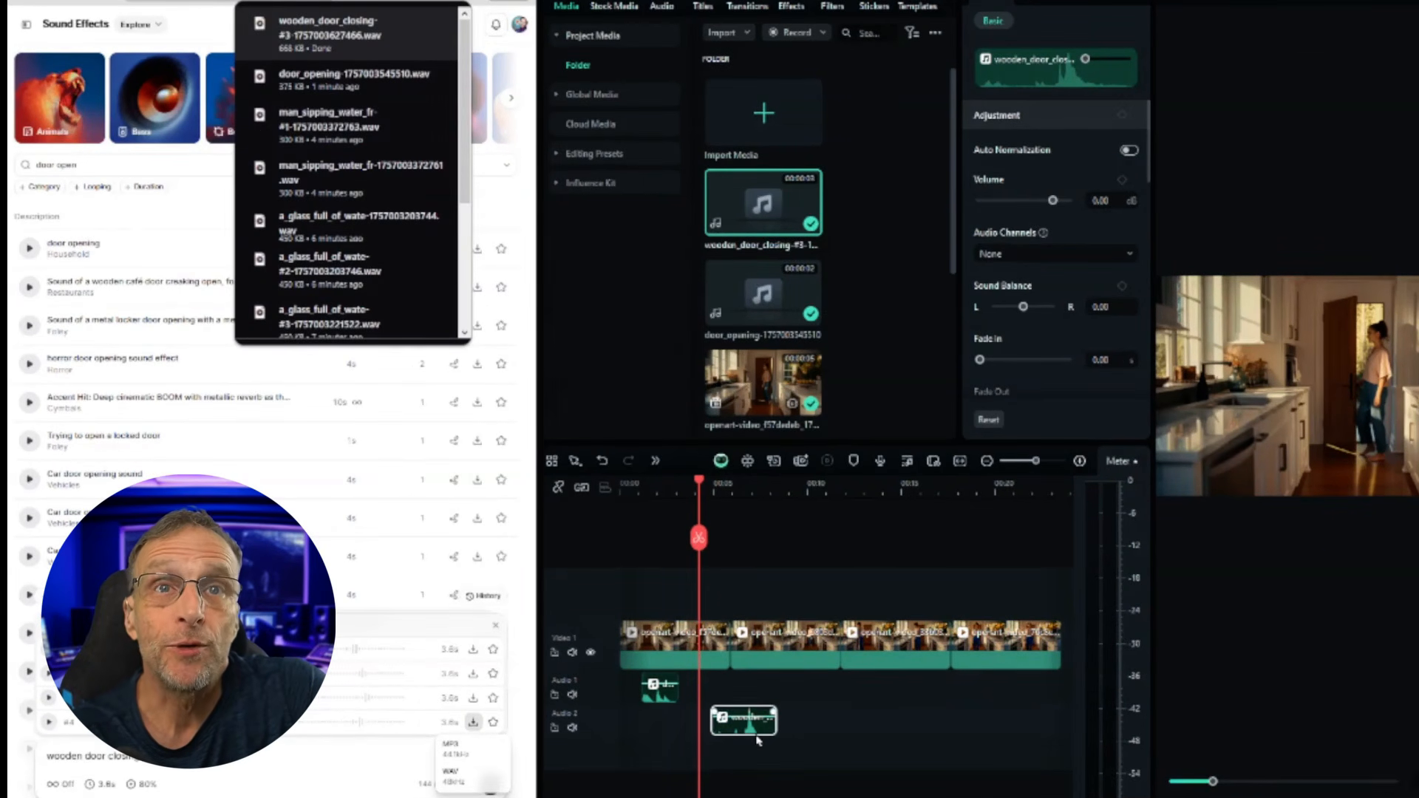
pyautogui.moveTo(700, 482); pyautogui.dragTo(724, 483)
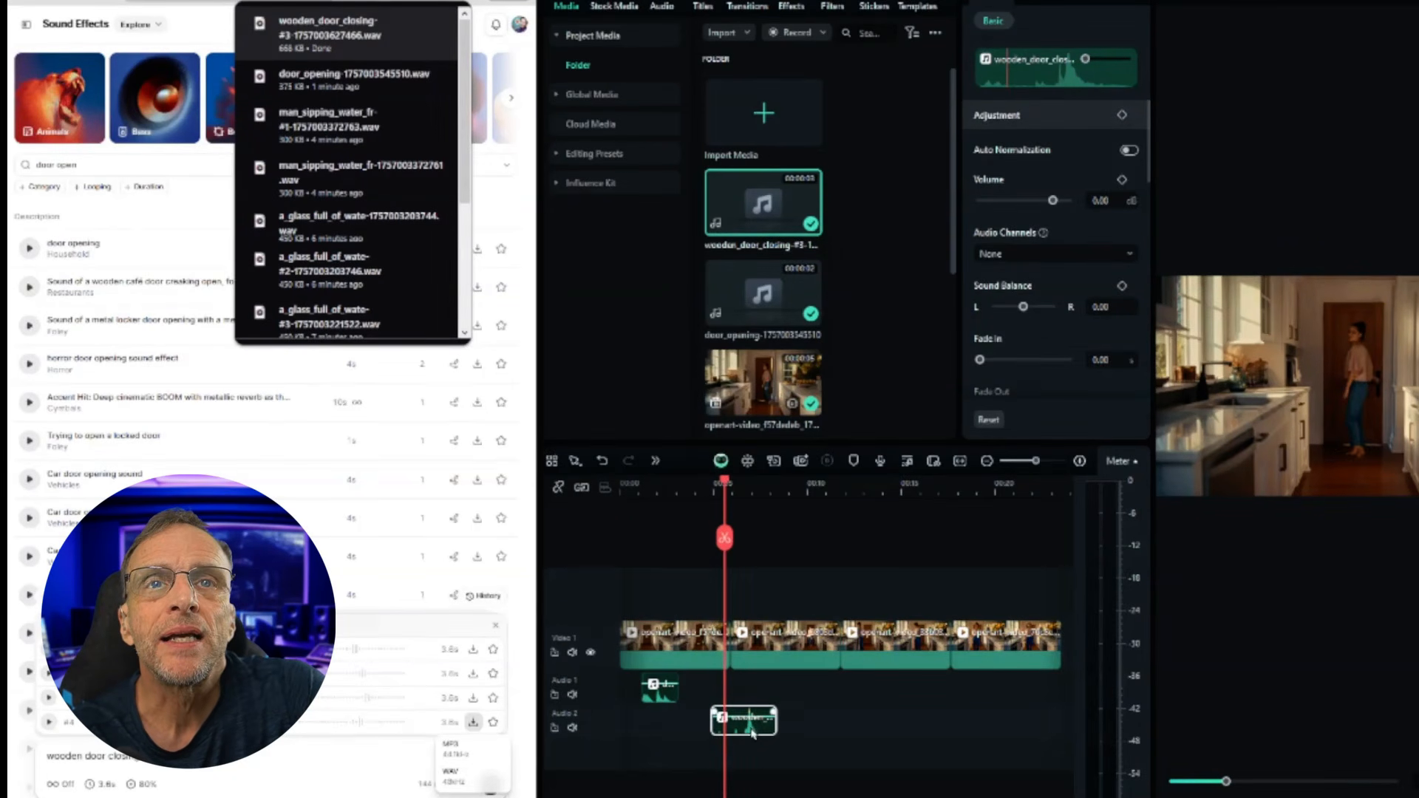
pyautogui.moveTo(743, 728); pyautogui.dragTo(726, 728)
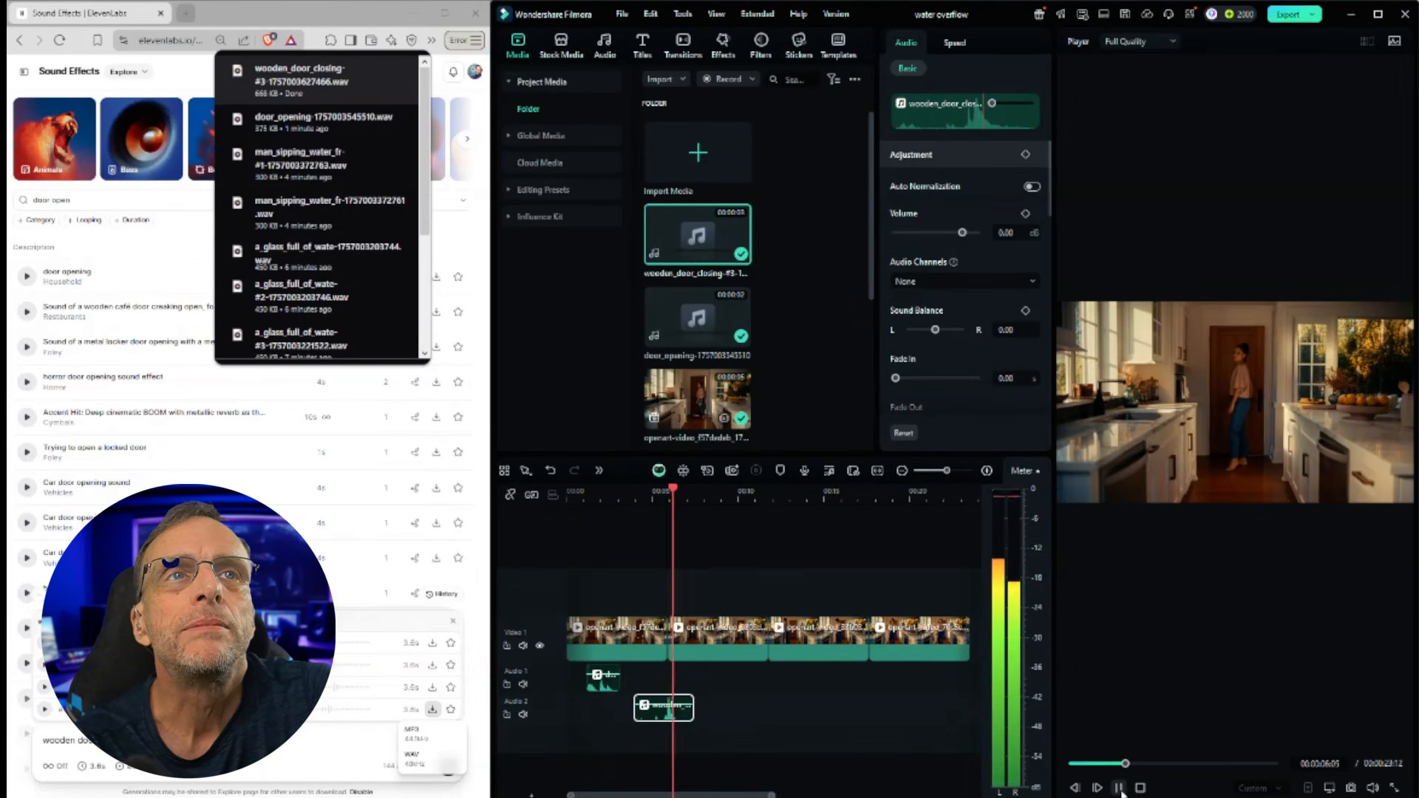
# Step: Generate sound effects for 'bare feet quietly walking on a wooden floor'
pyautogui.press('space')
pyautogui.moveTo(702, 491); pyautogui.dragTo(608, 489)
pyautogui.write('bare feet quie')
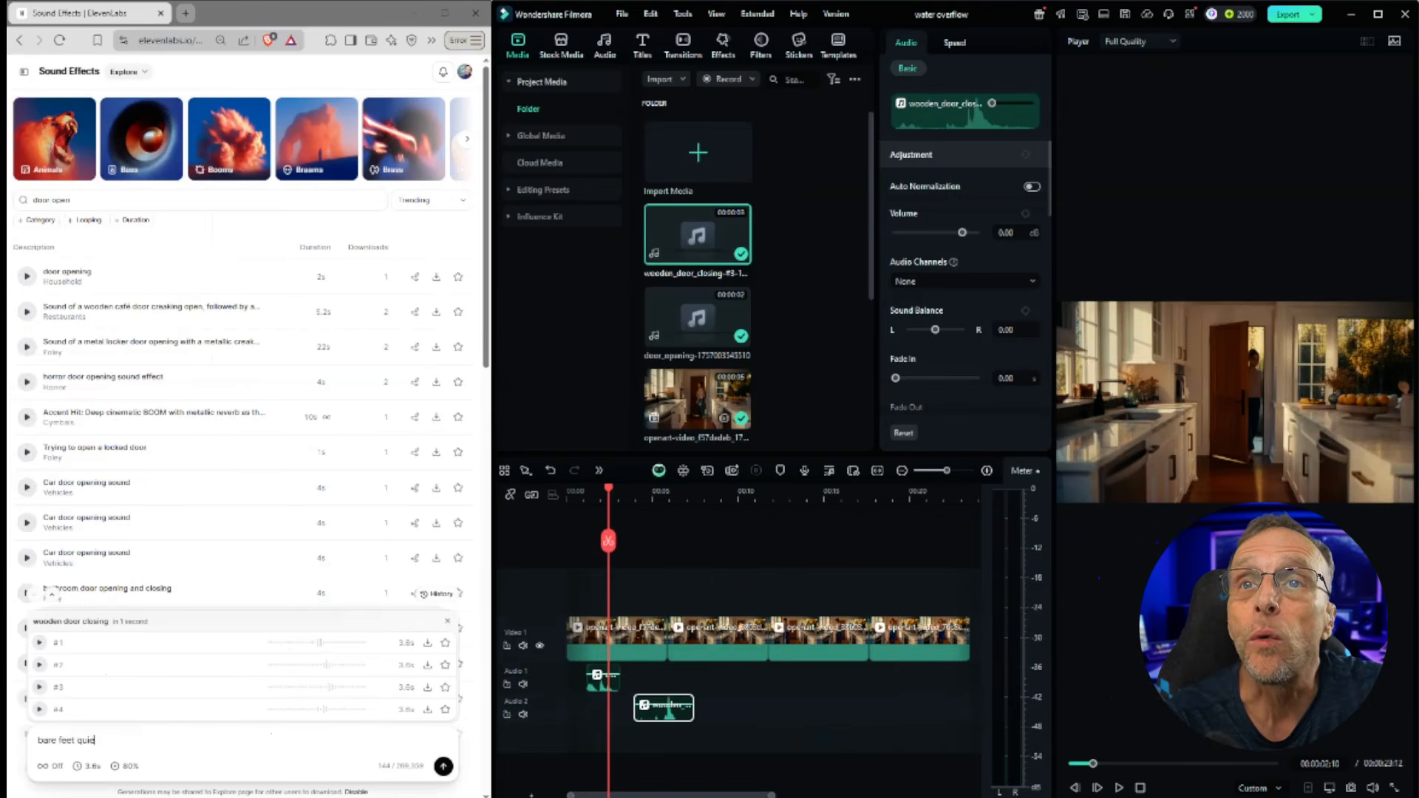
pyautogui.write('tly walking on a wooden floor')
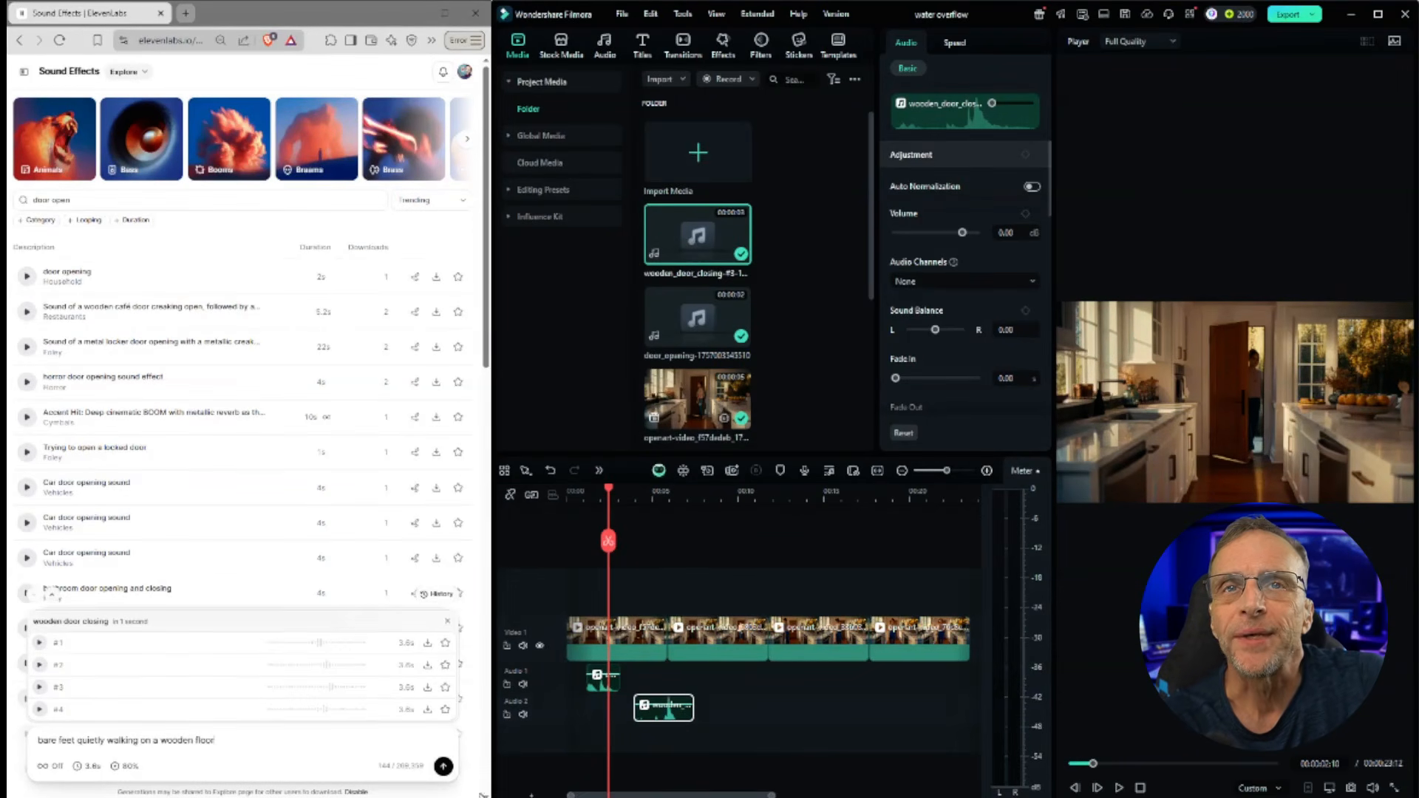
pyautogui.click(446, 767)
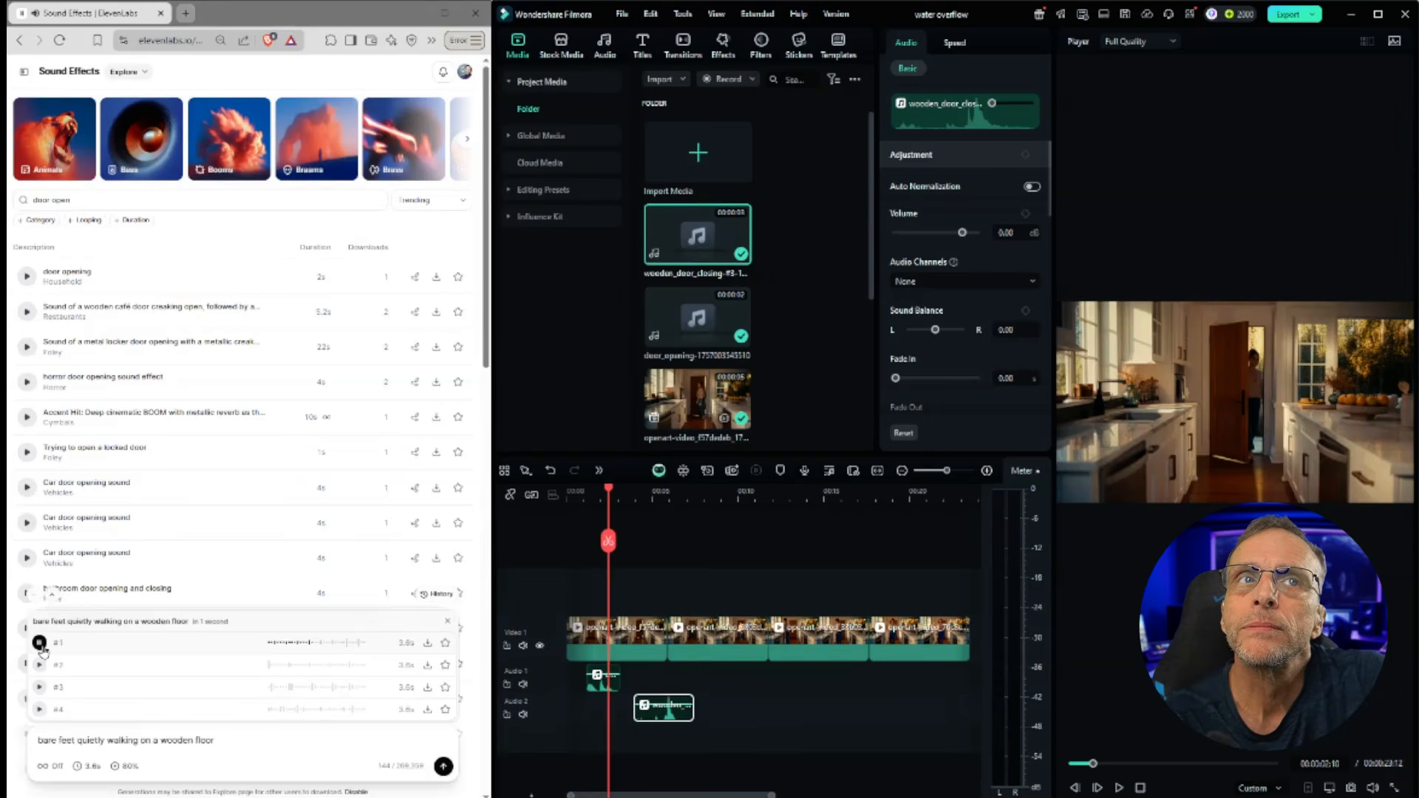
# Step: Audition the second, third and fourth bare-feet walking variations
pyautogui.click(40, 664)
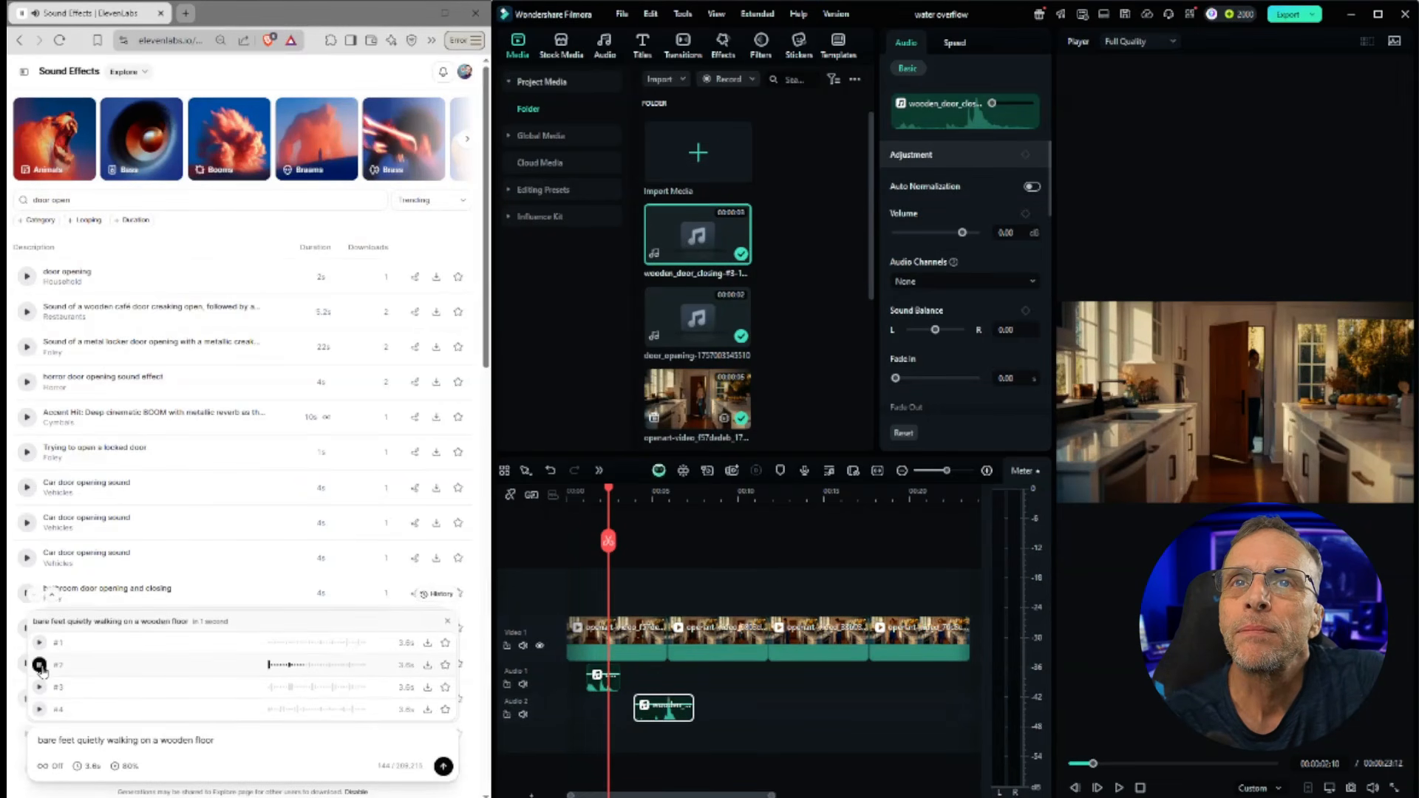
pyautogui.click(39, 686)
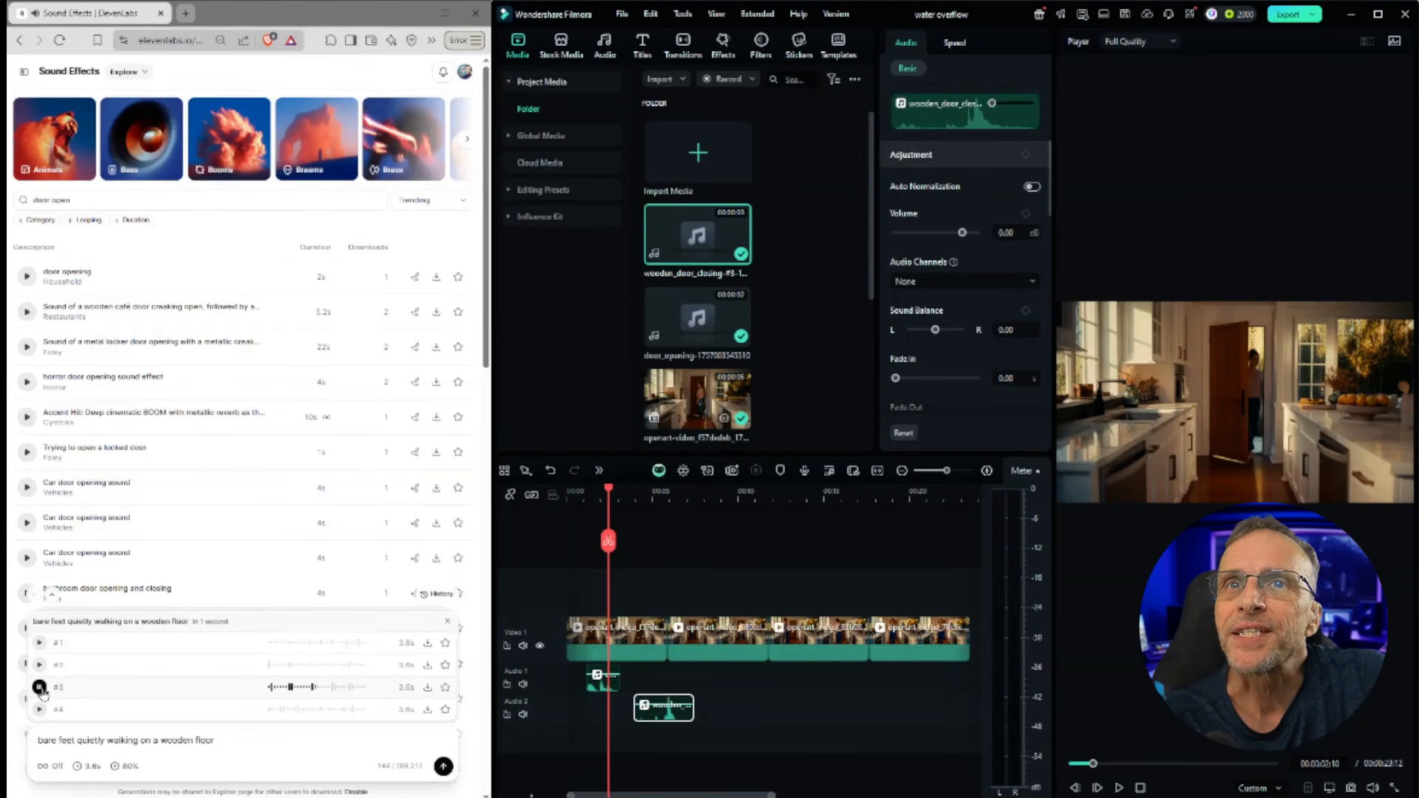
pyautogui.click(40, 709)
# Step: Download a bare-feet walking variation onto a third audio track, nudge it into place and play it back
pyautogui.click(429, 688)
pyautogui.moveTo(299, 77); pyautogui.dragTo(621, 742)
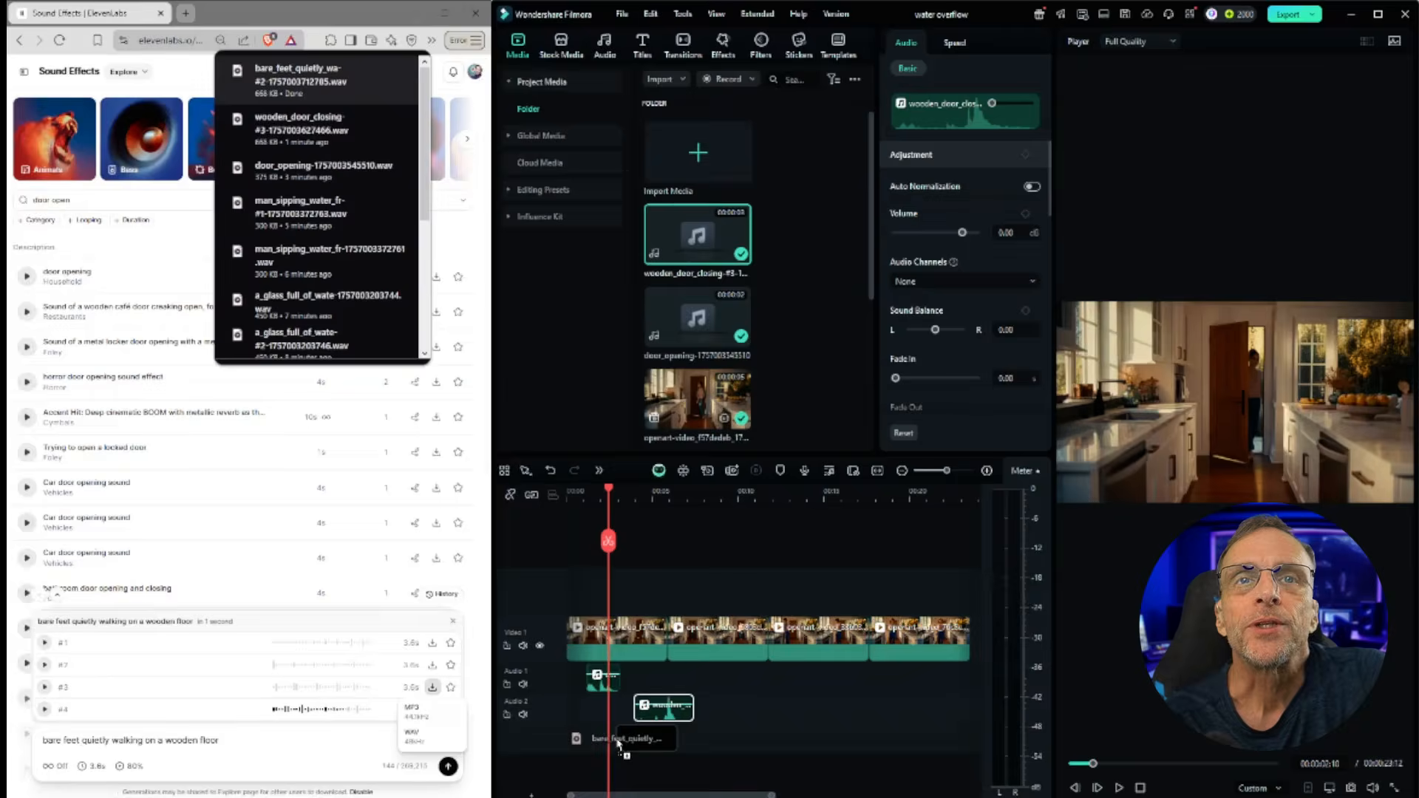
pyautogui.moveTo(606, 496); pyautogui.dragTo(612, 496)
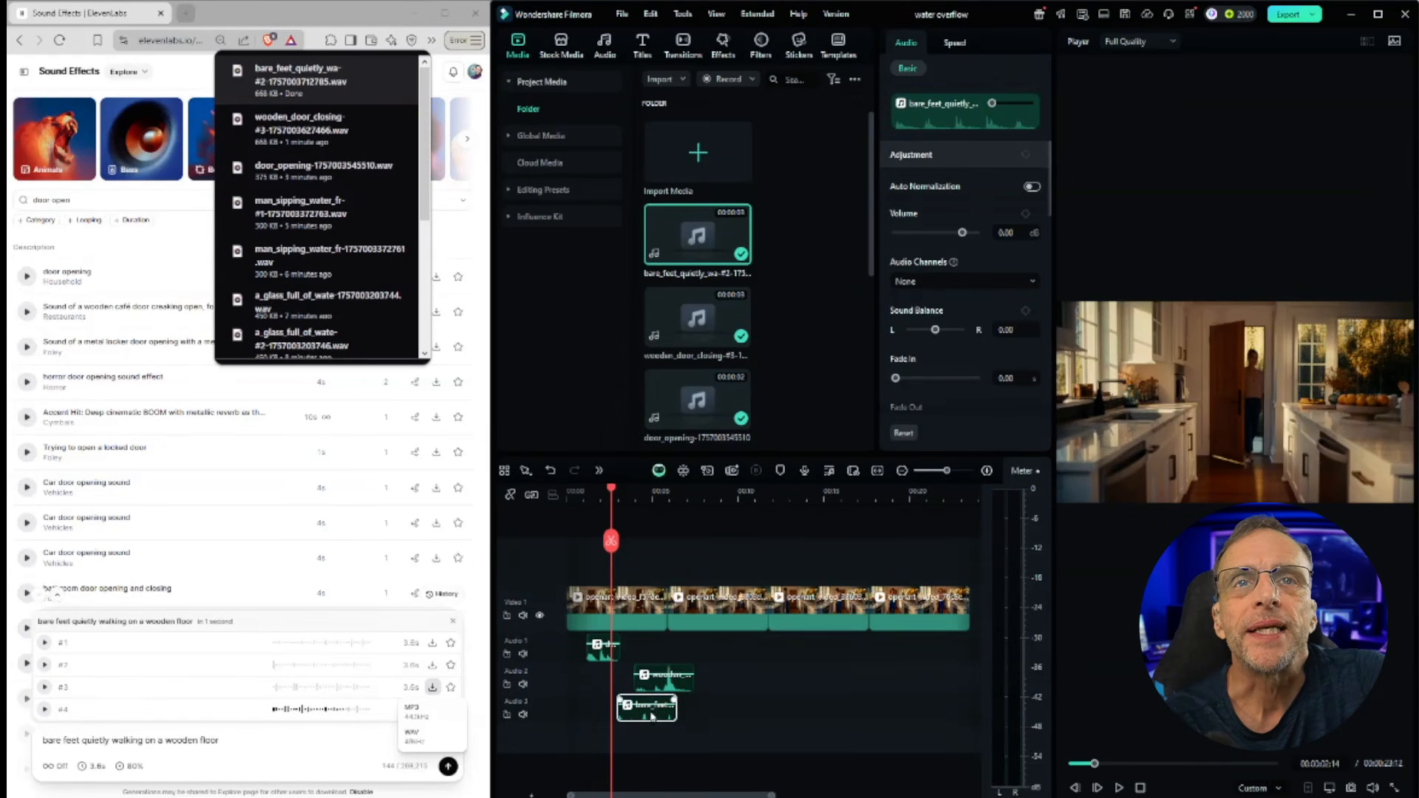
pyautogui.moveTo(651, 717); pyautogui.dragTo(643, 717)
pyautogui.click(1118, 789)
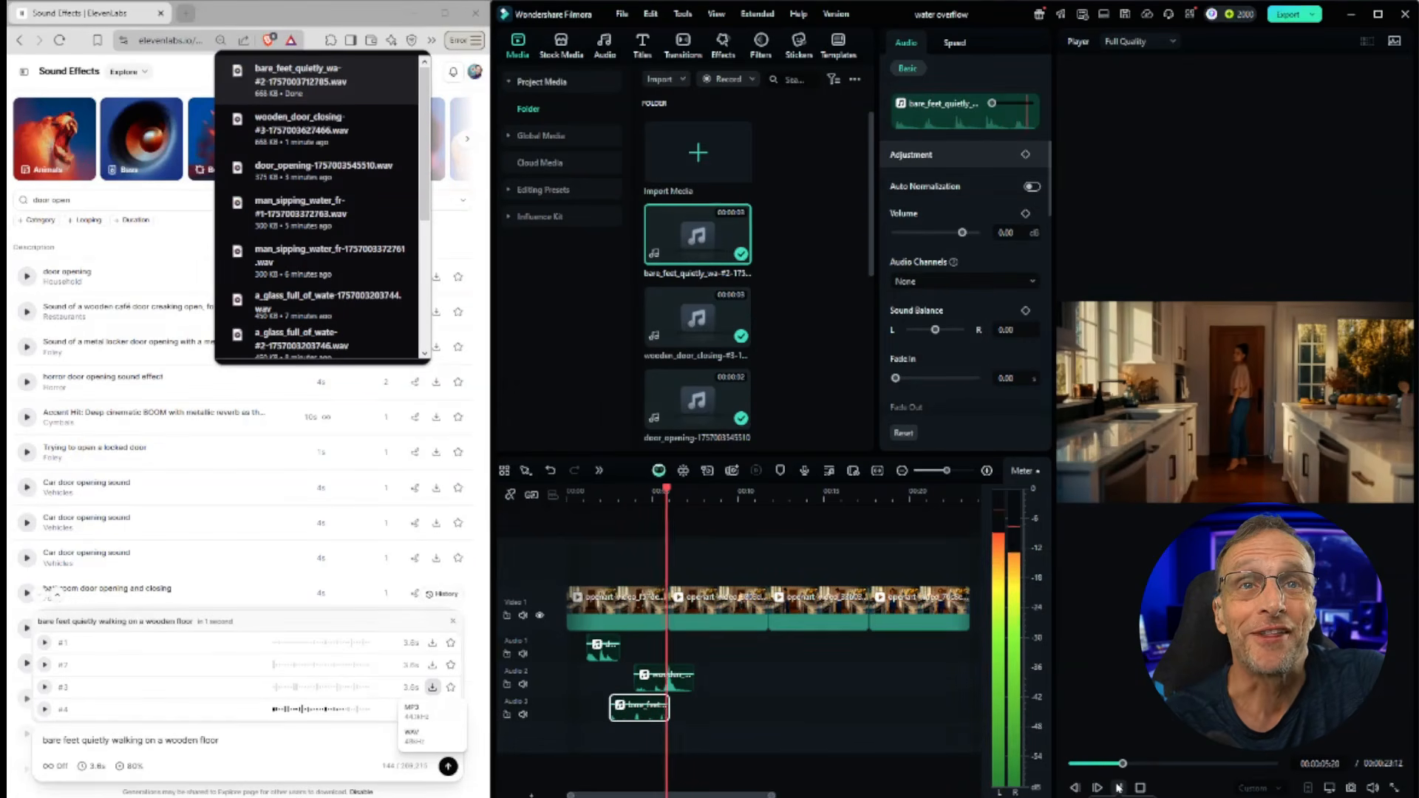
pyautogui.click(1118, 788)
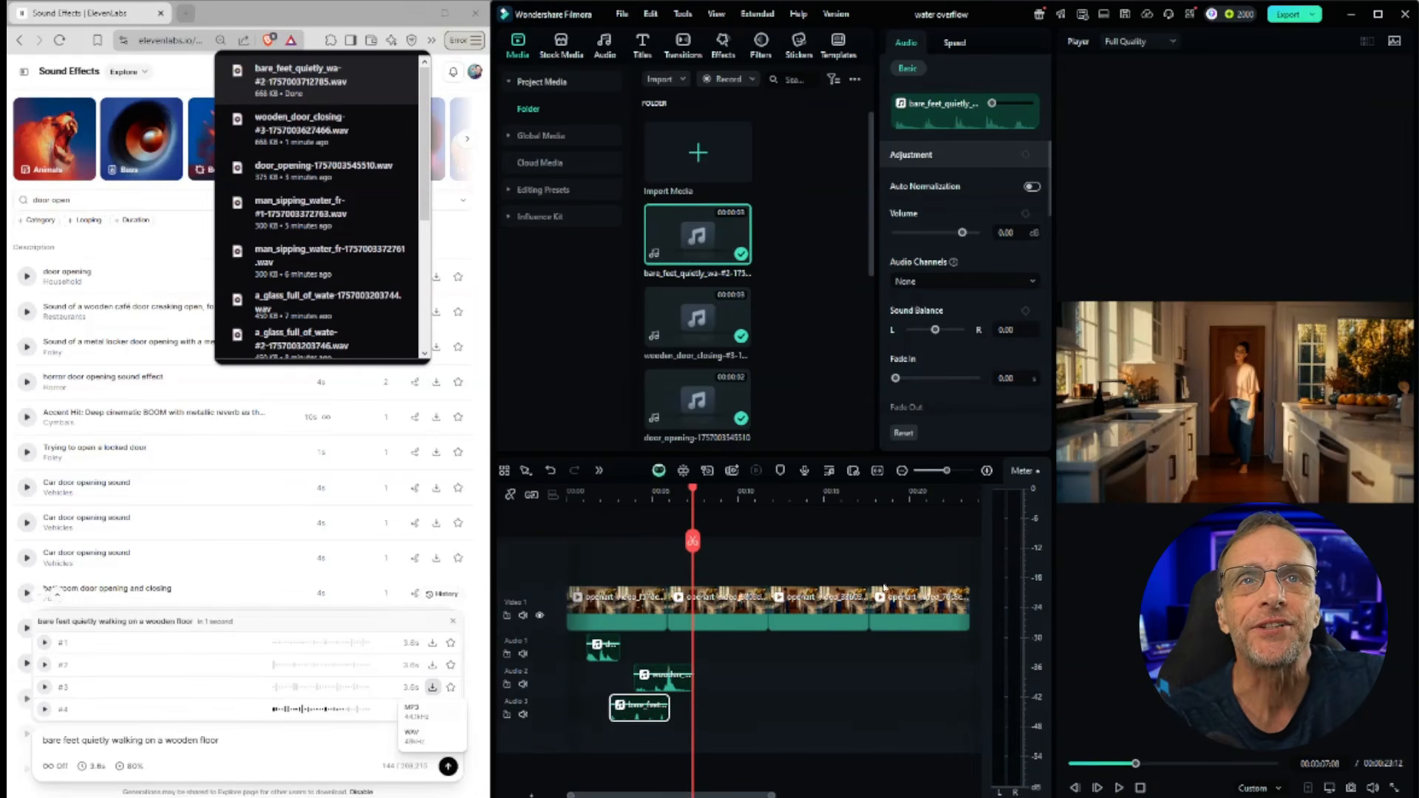
# Step: Download the first bare-feet walking variation as WAV onto a fourth audio track and play it back
pyautogui.moveTo(694, 492); pyautogui.dragTo(737, 494)
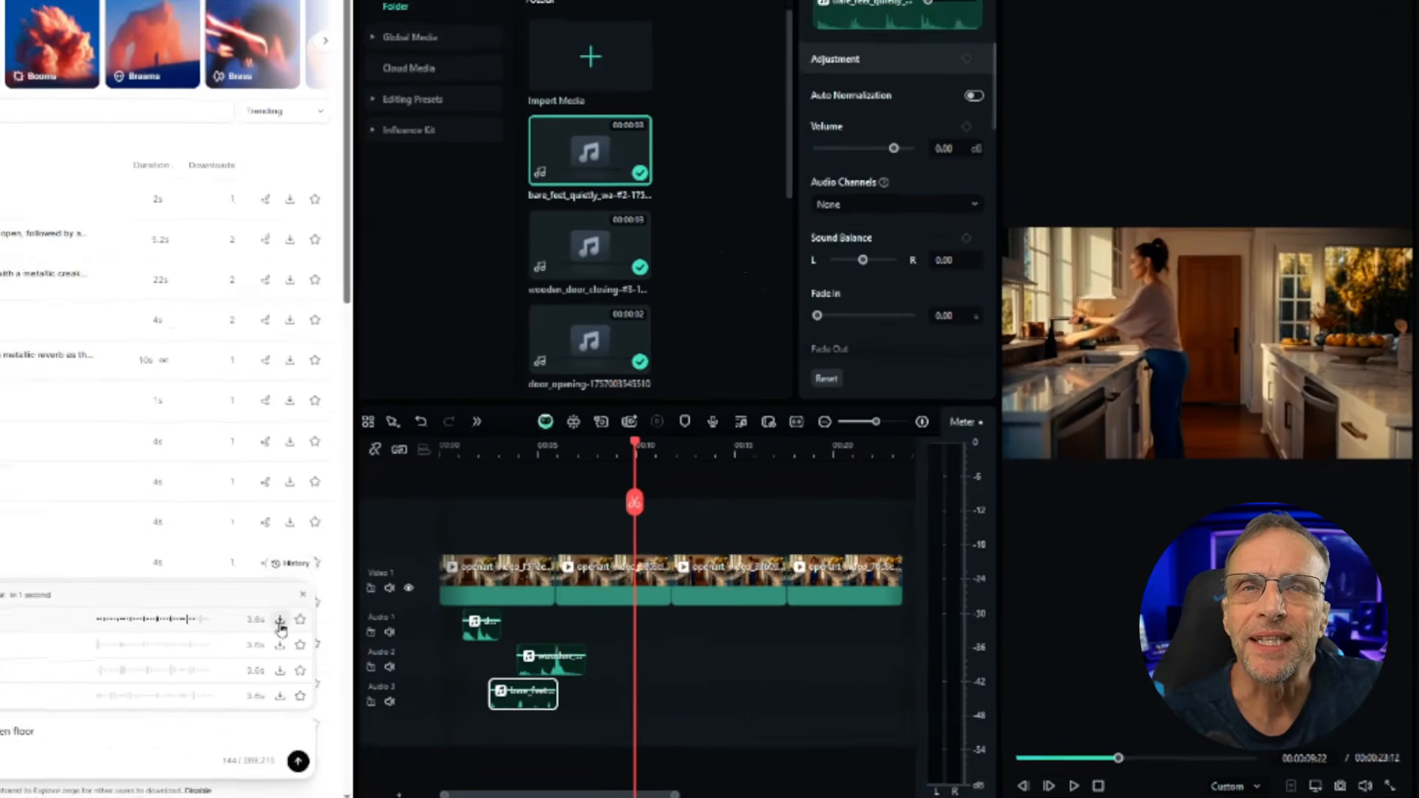
pyautogui.click(281, 627)
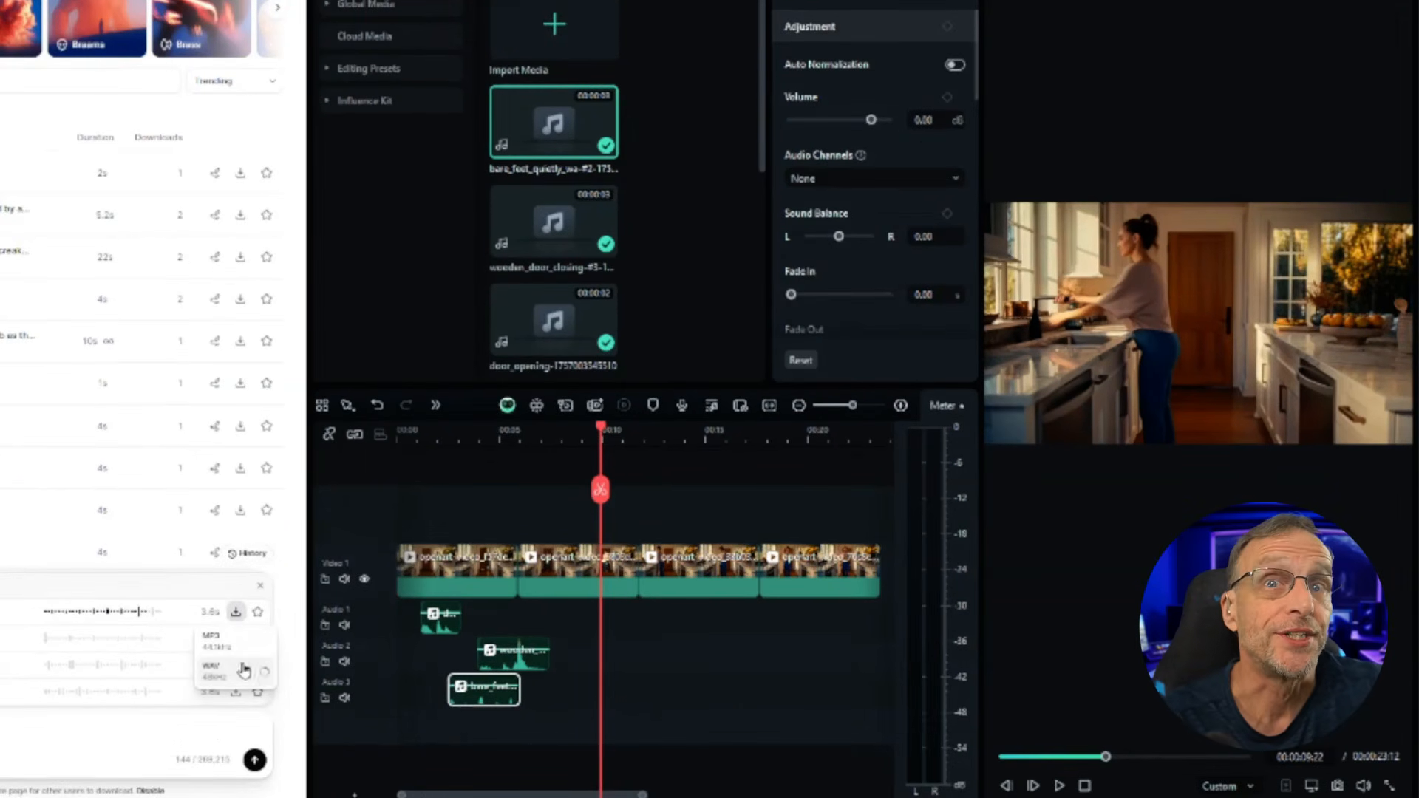
pyautogui.click(244, 670)
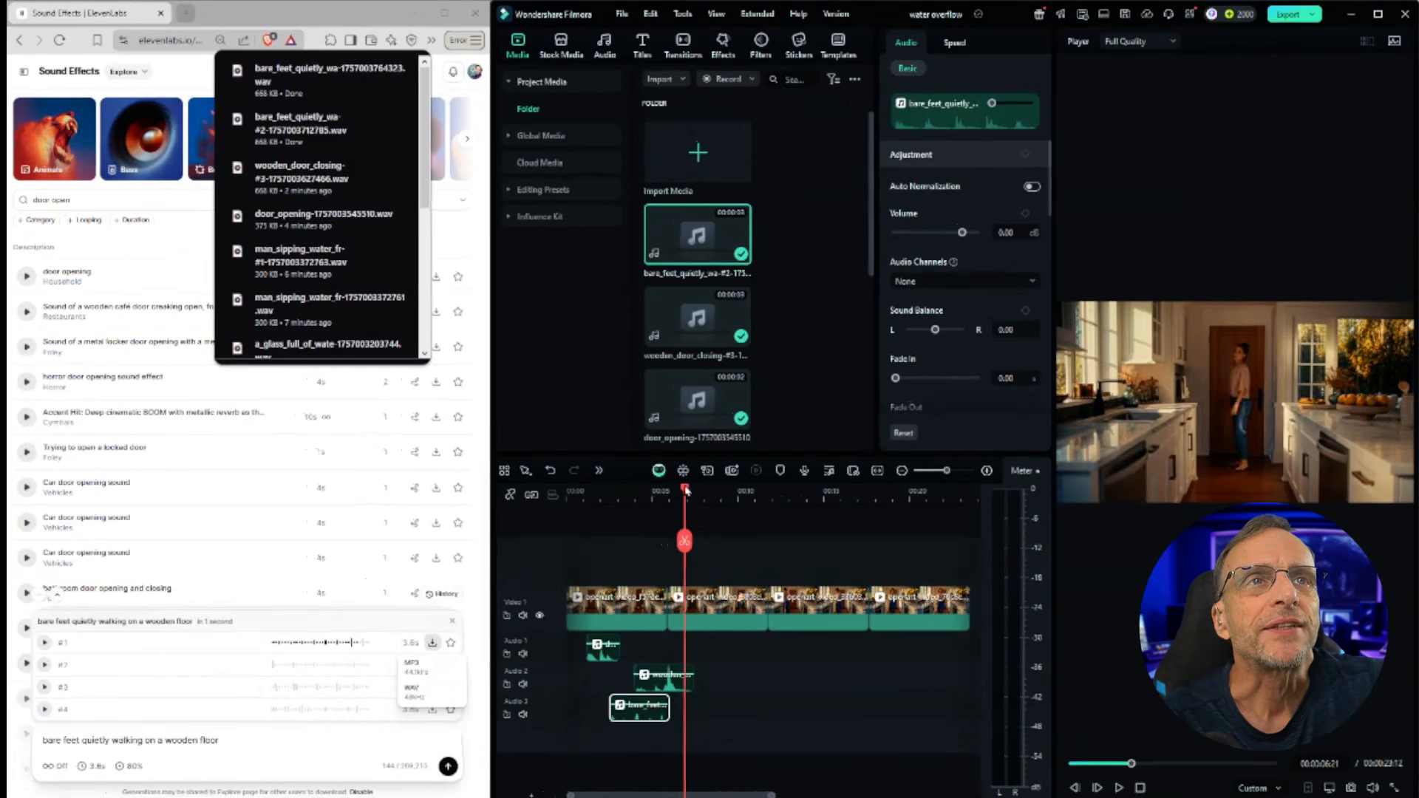
pyautogui.moveTo(669, 492); pyautogui.dragTo(667, 491)
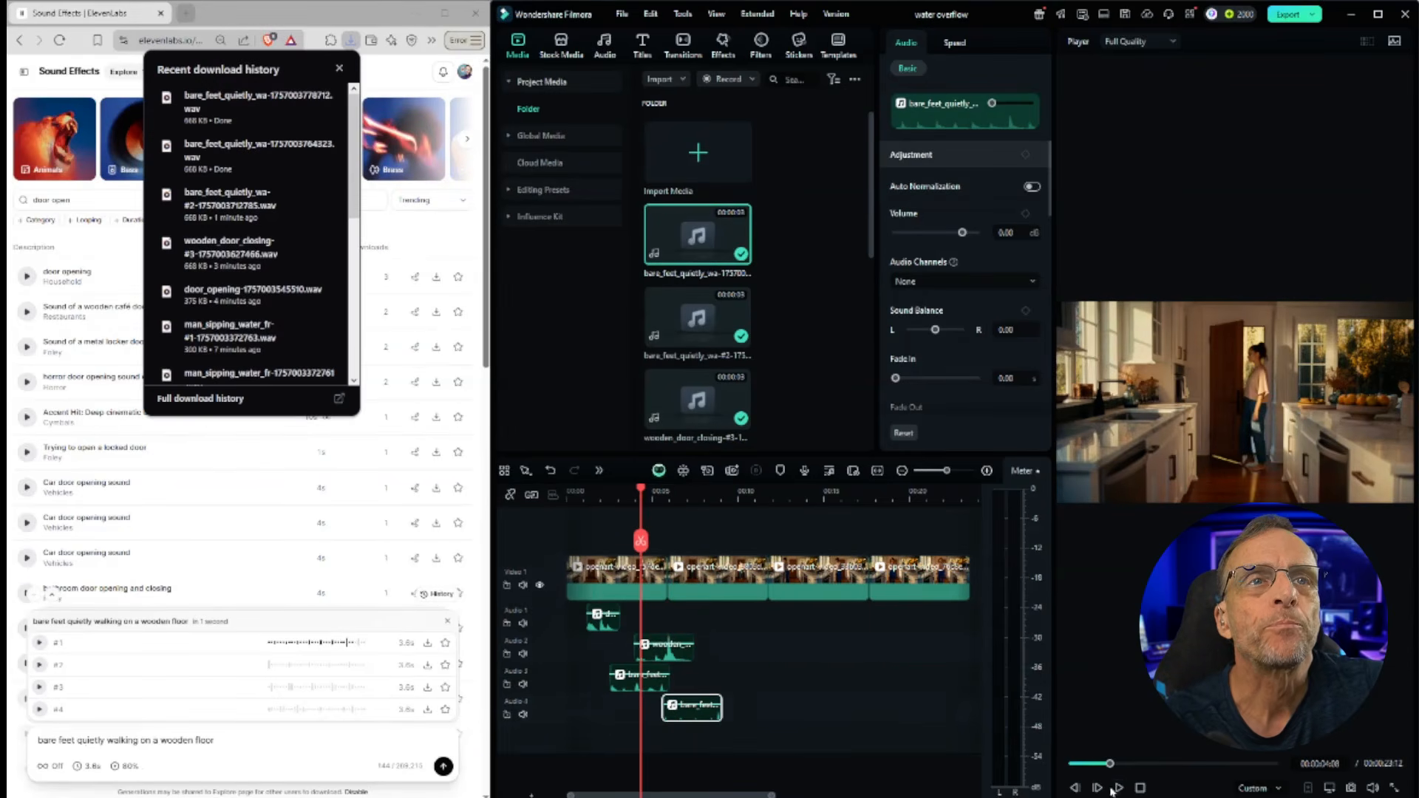
pyautogui.click(1119, 787)
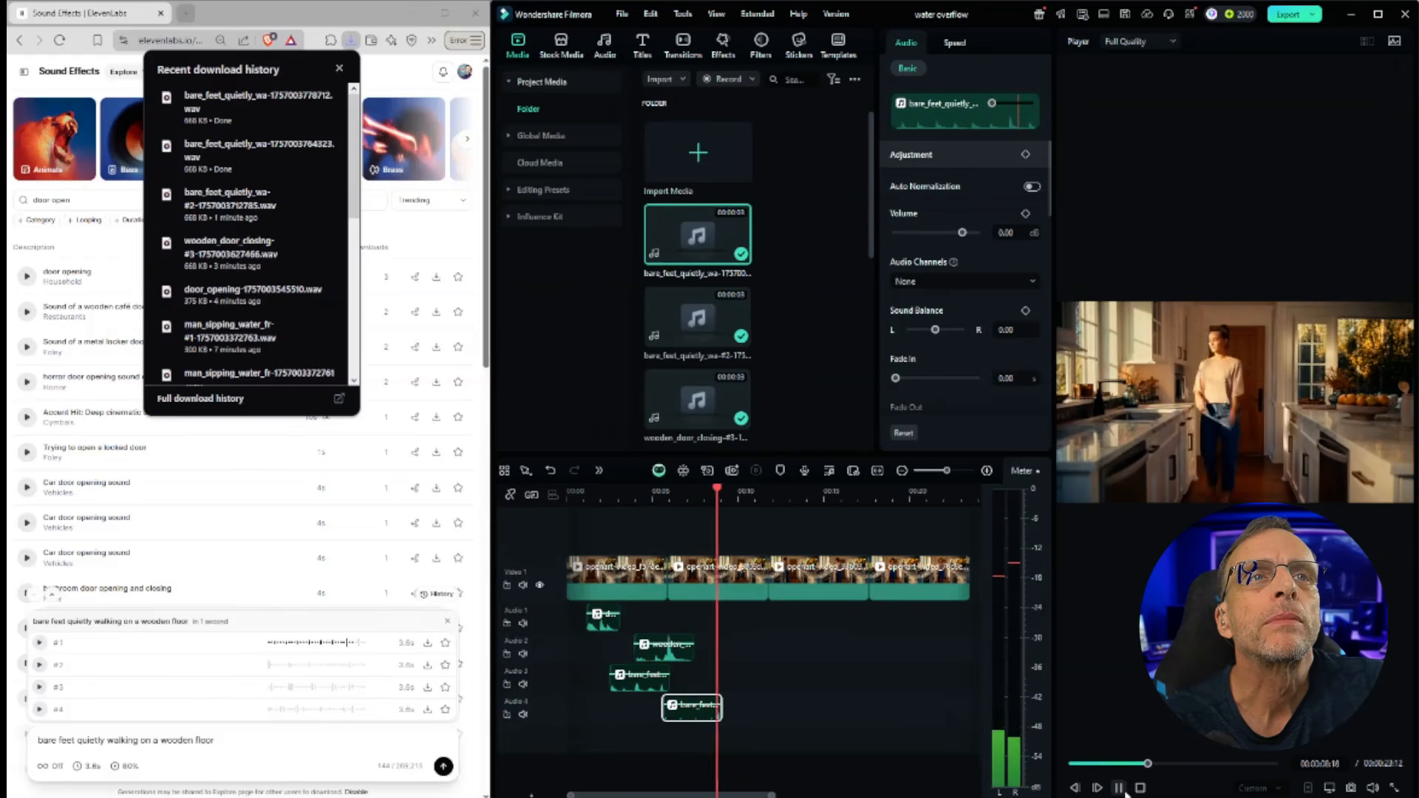
pyautogui.click(1124, 793)
# Step: Generate sound effects for 'opening squeaky water faucet, water running in metal sink'
pyautogui.moveTo(723, 495); pyautogui.dragTo(740, 496)
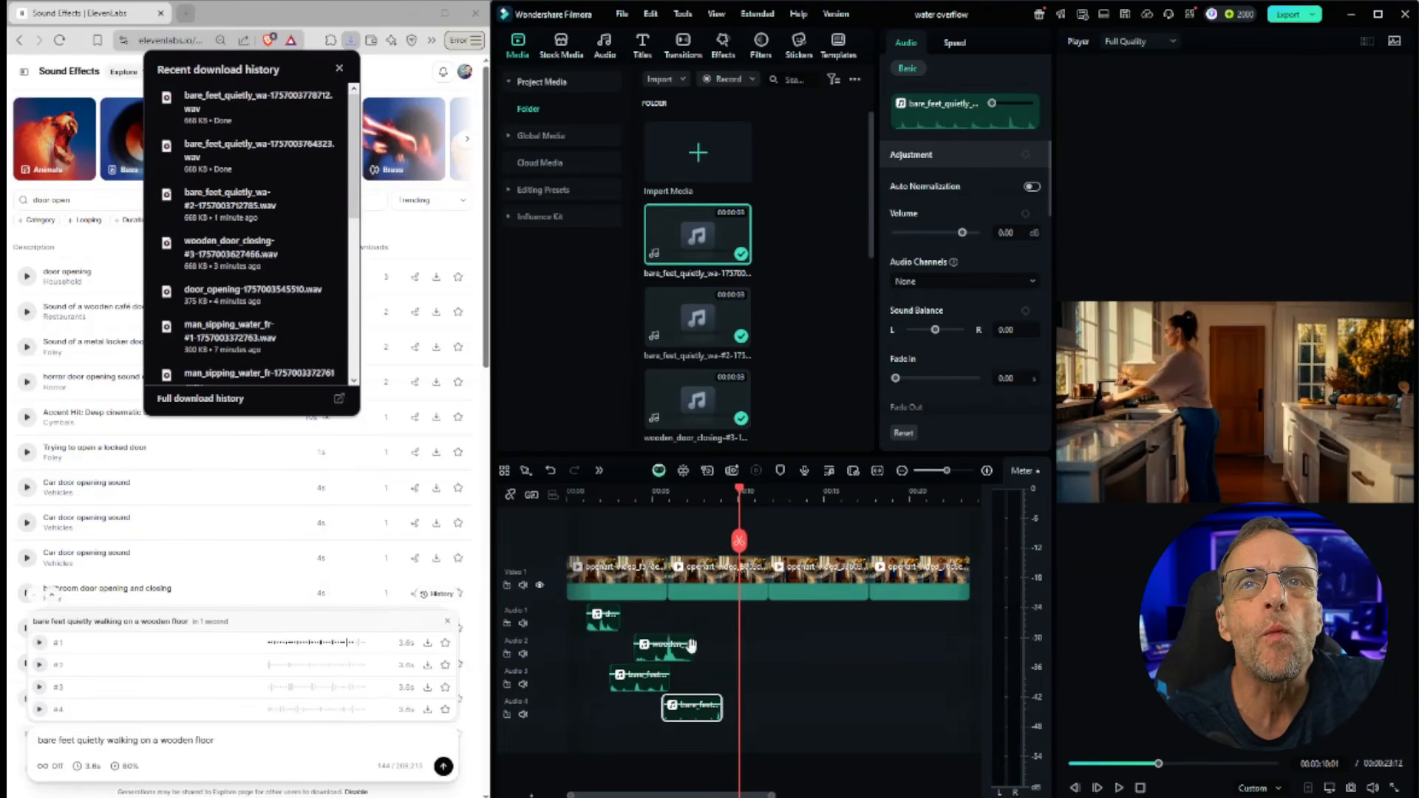
pyautogui.click(210, 736)
pyautogui.hotkey('ctrl', 'a')
pyautogui.write('opening squeaky water faucet, water running in metal sink')
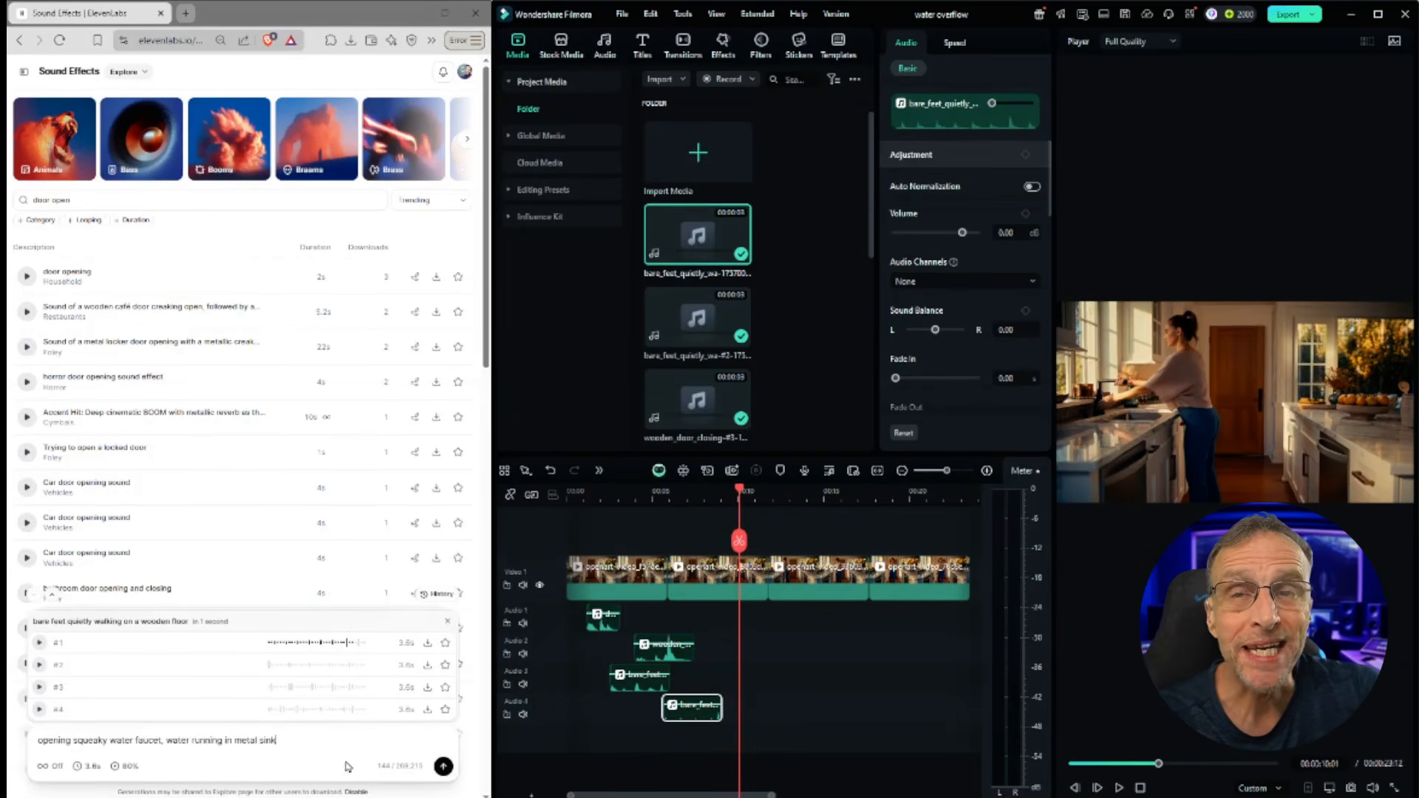
pyautogui.click(442, 767)
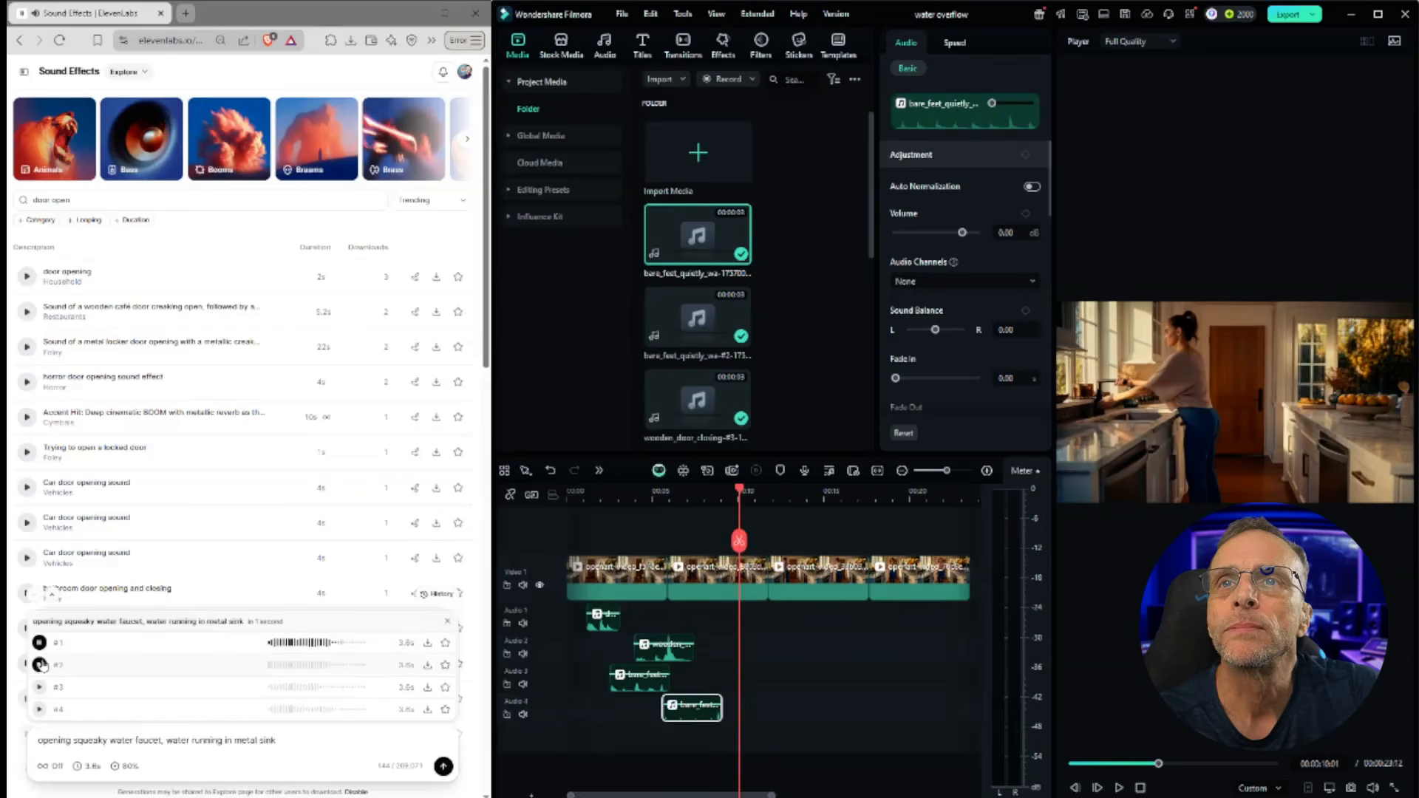
# Step: Audition the faucet variations two through four, replaying the third
pyautogui.click(40, 665)
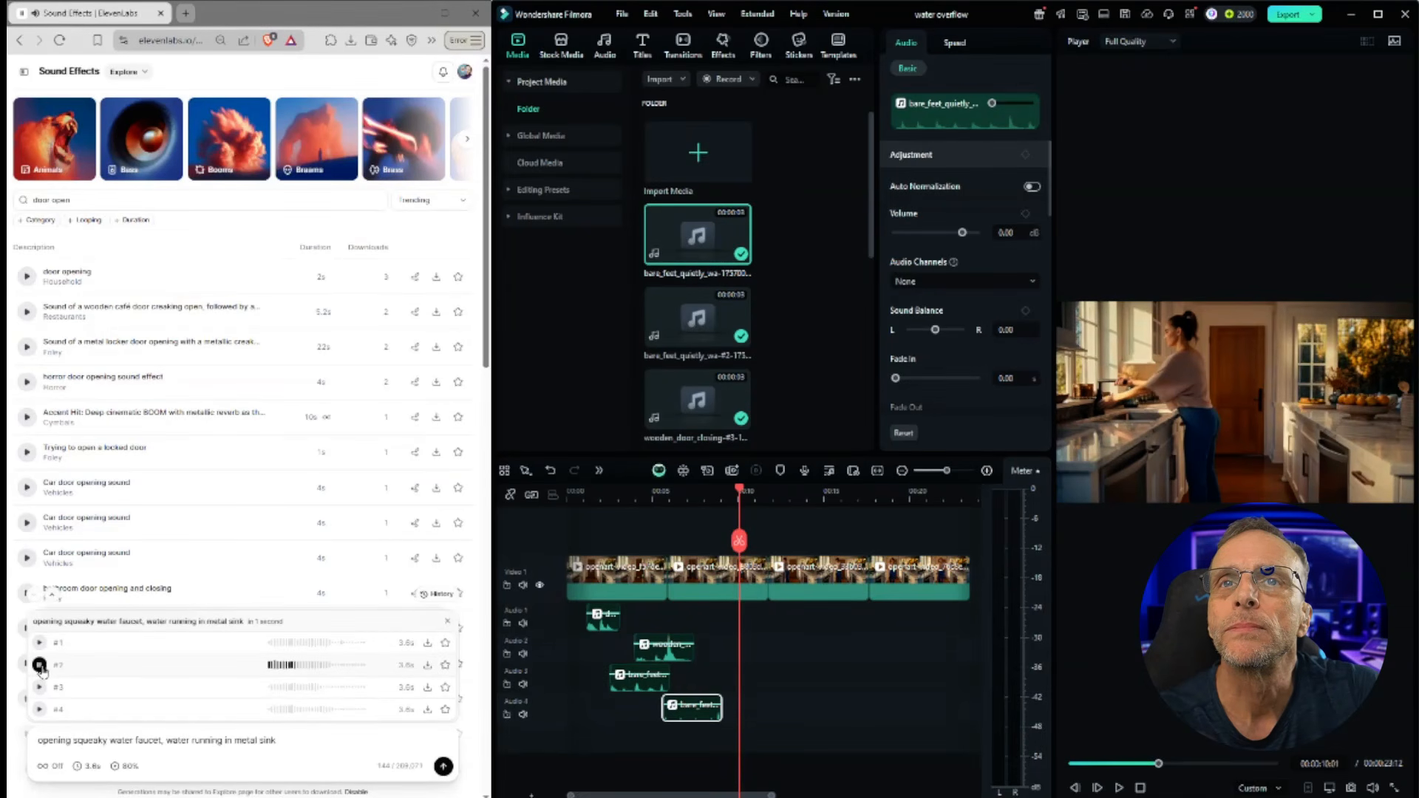
pyautogui.click(40, 687)
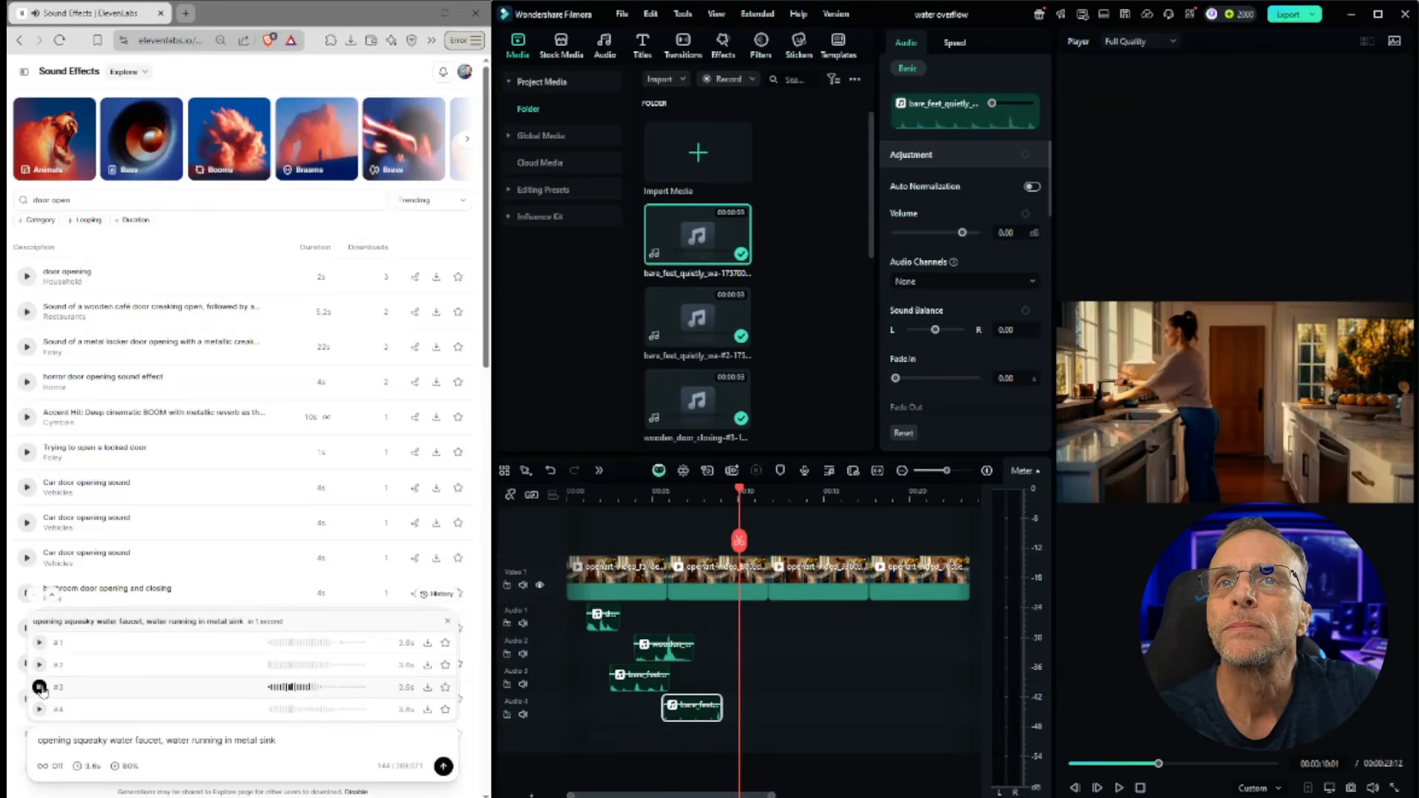
pyautogui.click(40, 709)
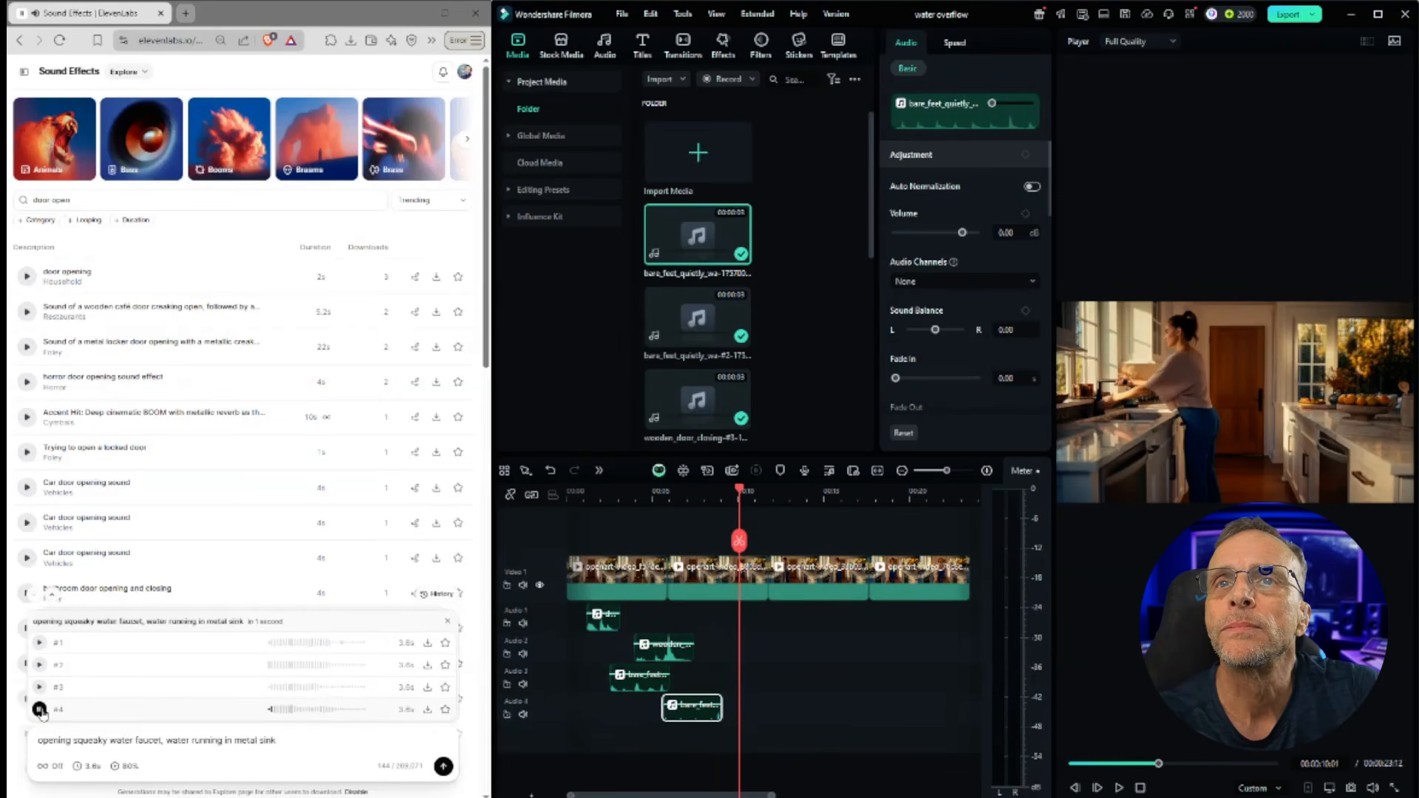
pyautogui.click(40, 687)
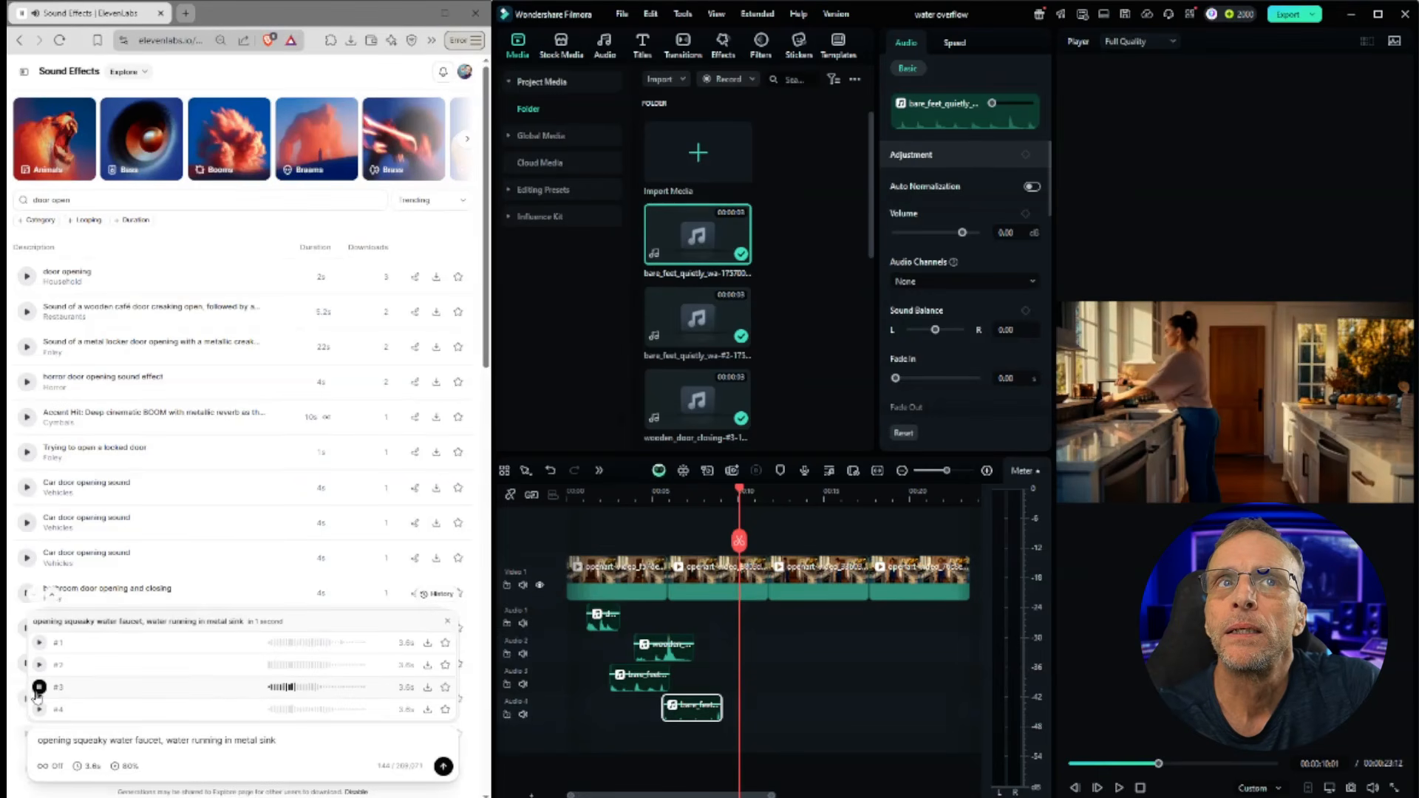
pyautogui.click(40, 690)
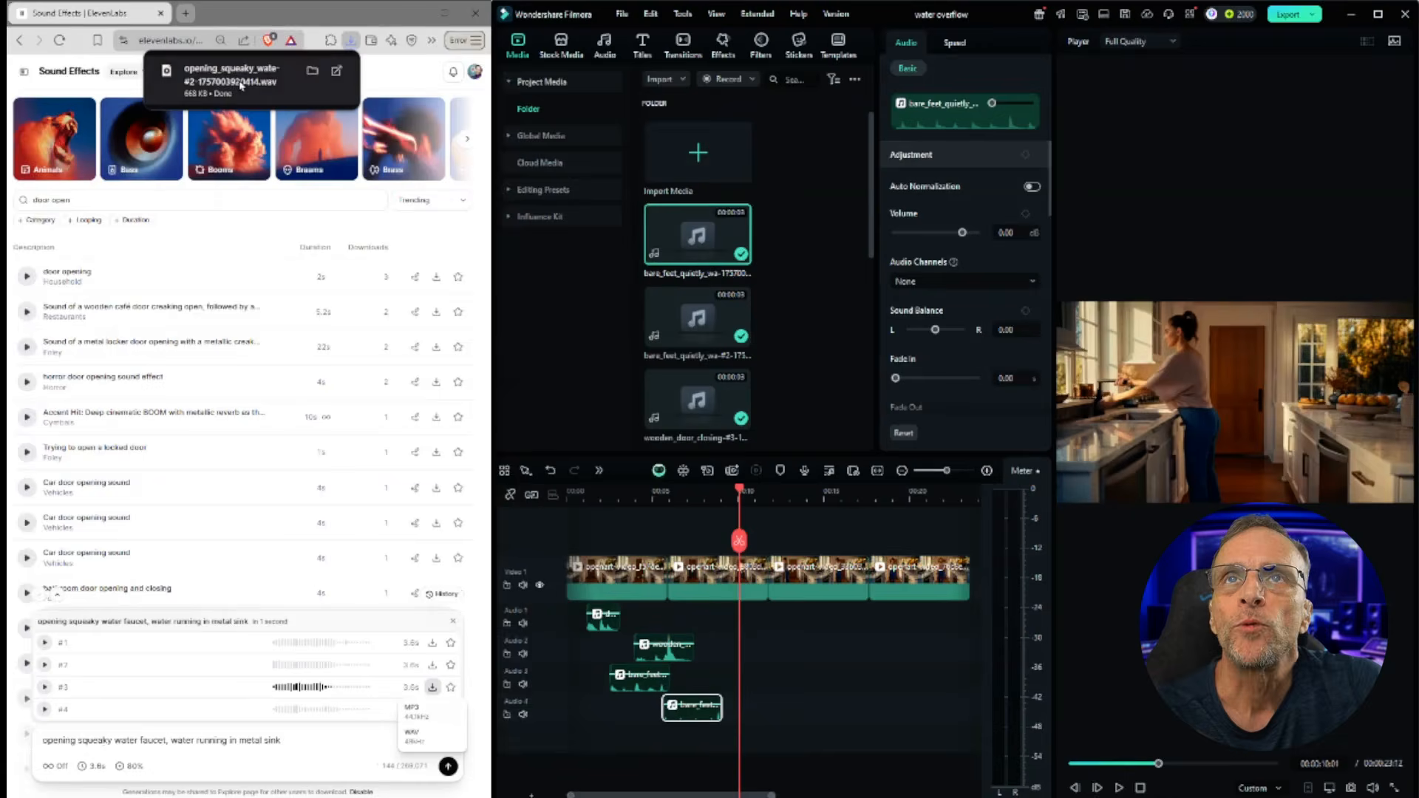
# Step: Download the third faucet variation onto a fifth audio track, shift it to the faucet moment and play it back
pyautogui.moveTo(240, 82); pyautogui.dragTo(771, 741)
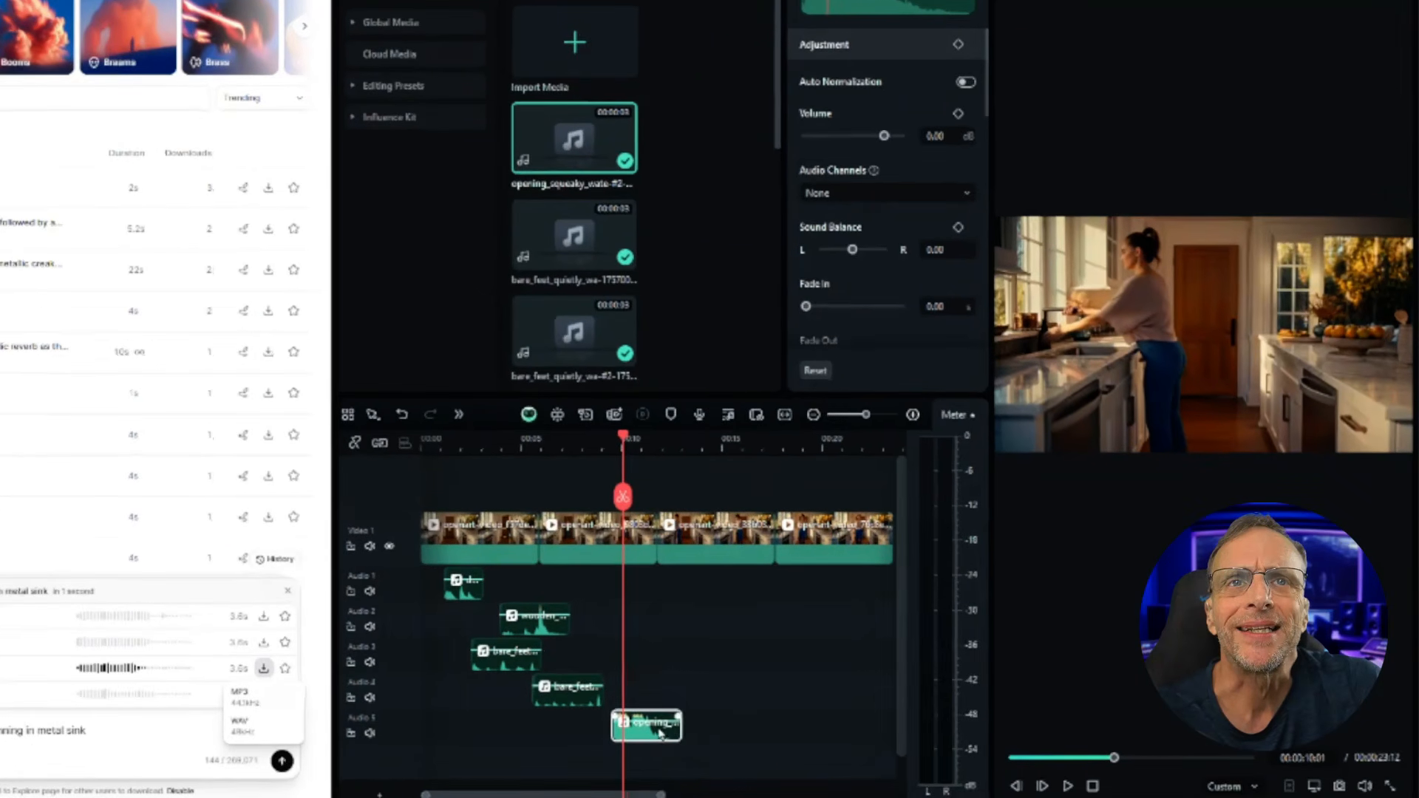
pyautogui.click(605, 438)
pyautogui.moveTo(605, 438); pyautogui.dragTo(645, 442)
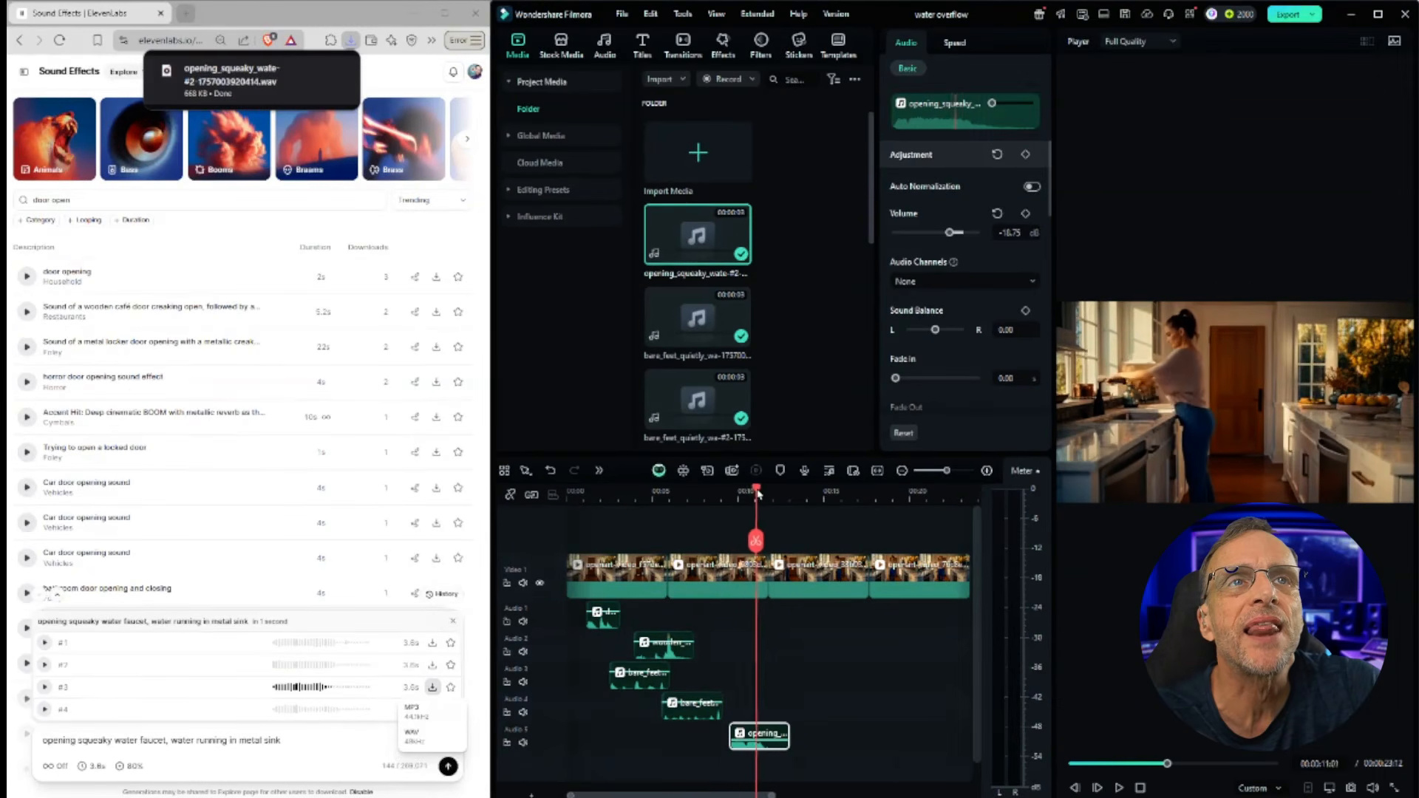
pyautogui.moveTo(758, 493); pyautogui.dragTo(762, 494)
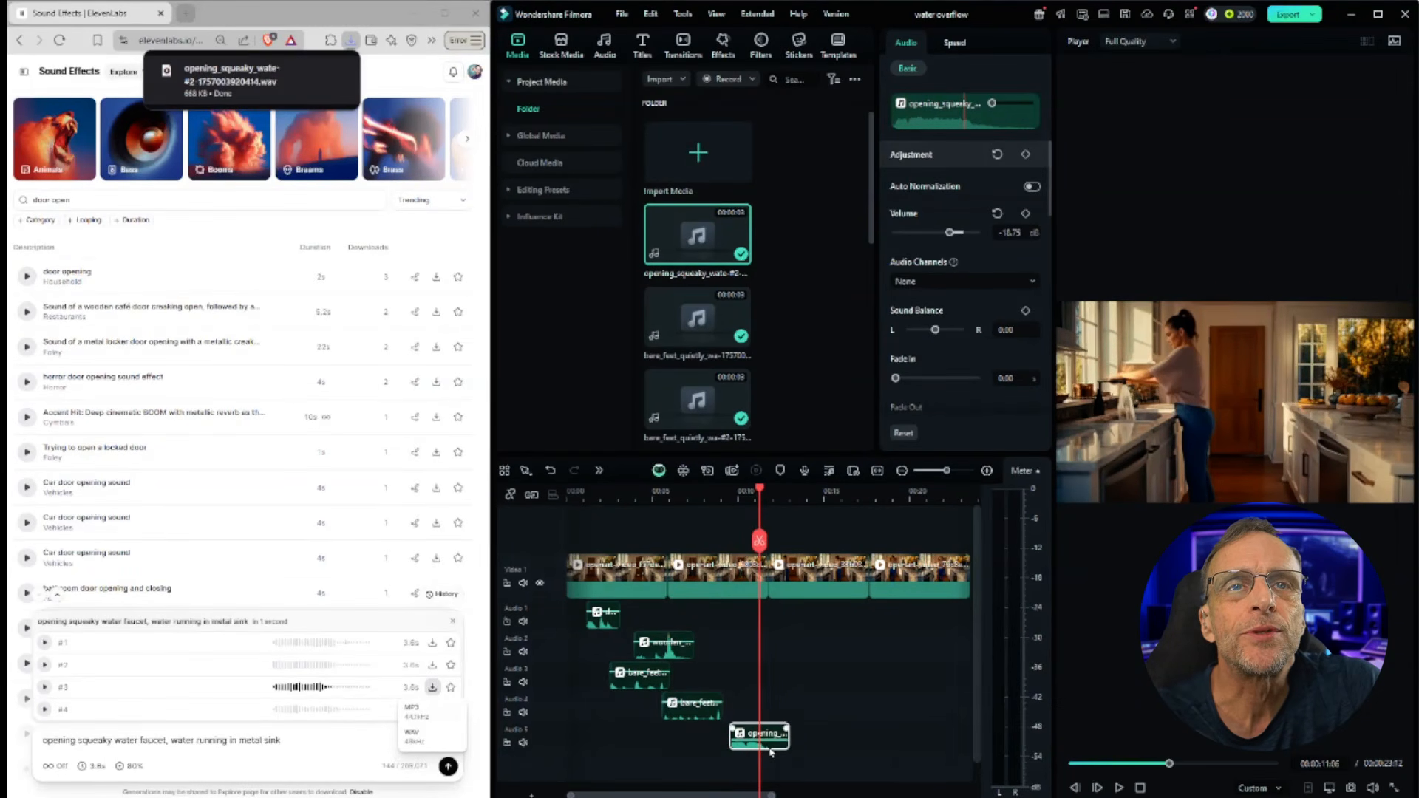
pyautogui.moveTo(775, 752); pyautogui.dragTo(796, 752)
pyautogui.click(1119, 788)
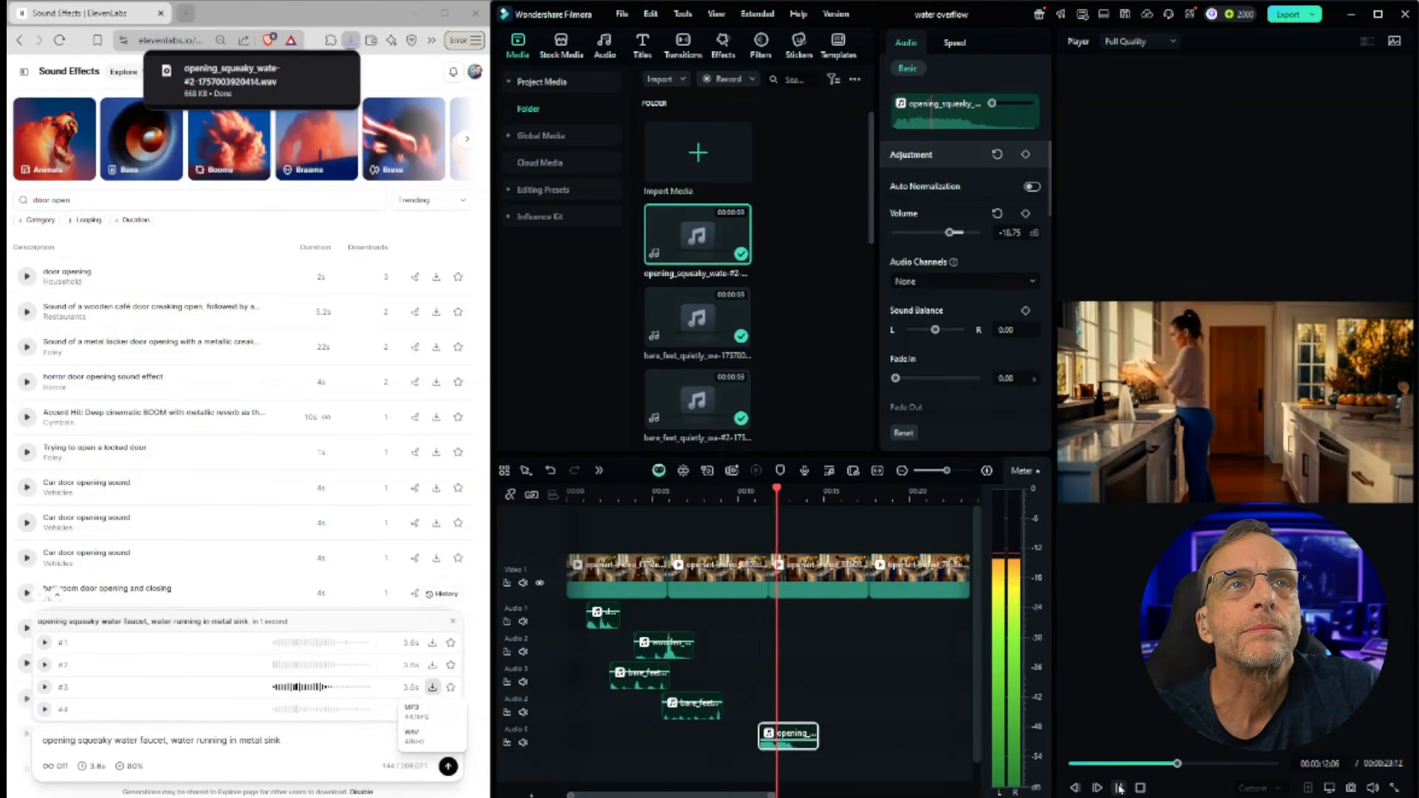
pyautogui.press('space')
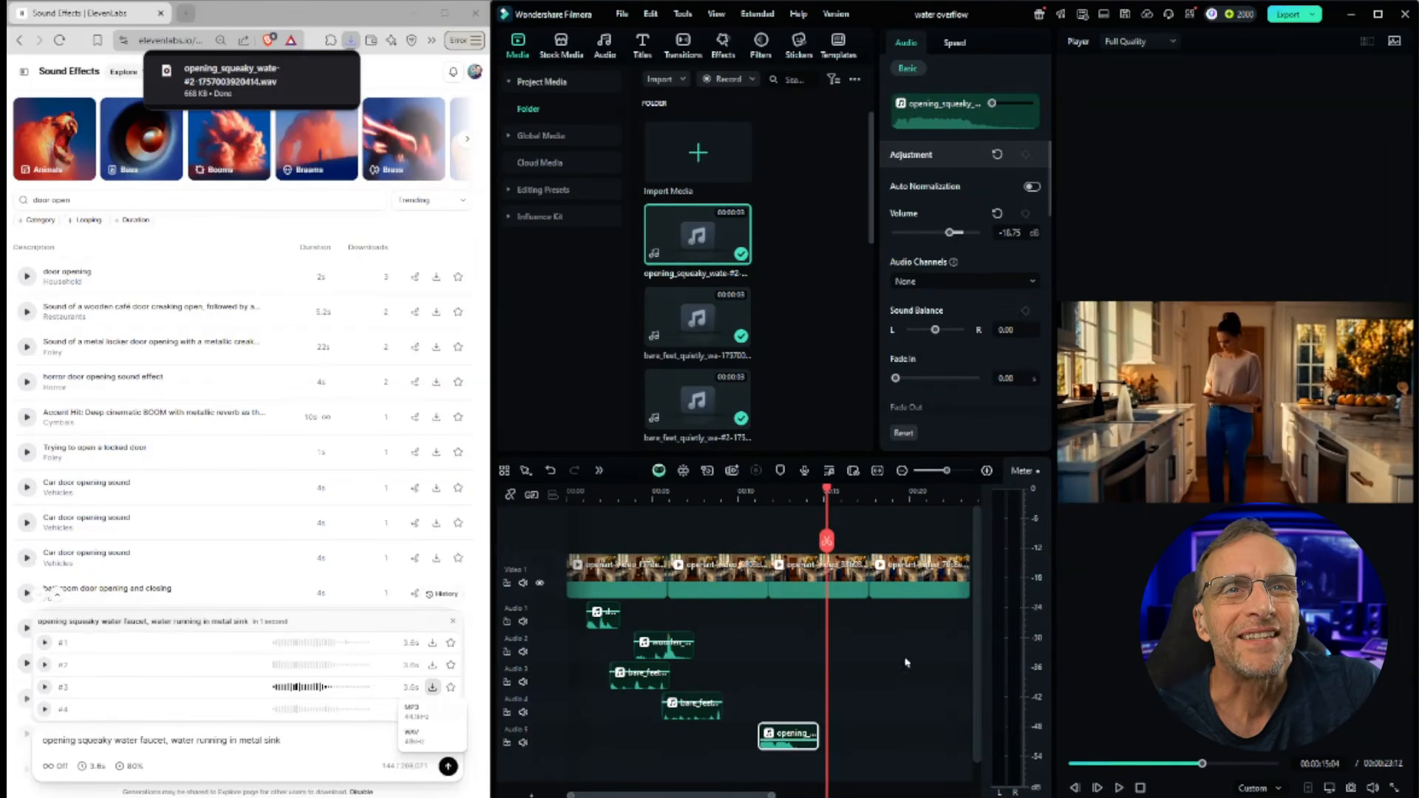
# Step: Generate sound effects for 'moving around an item'
pyautogui.moveTo(829, 496); pyautogui.dragTo(736, 506)
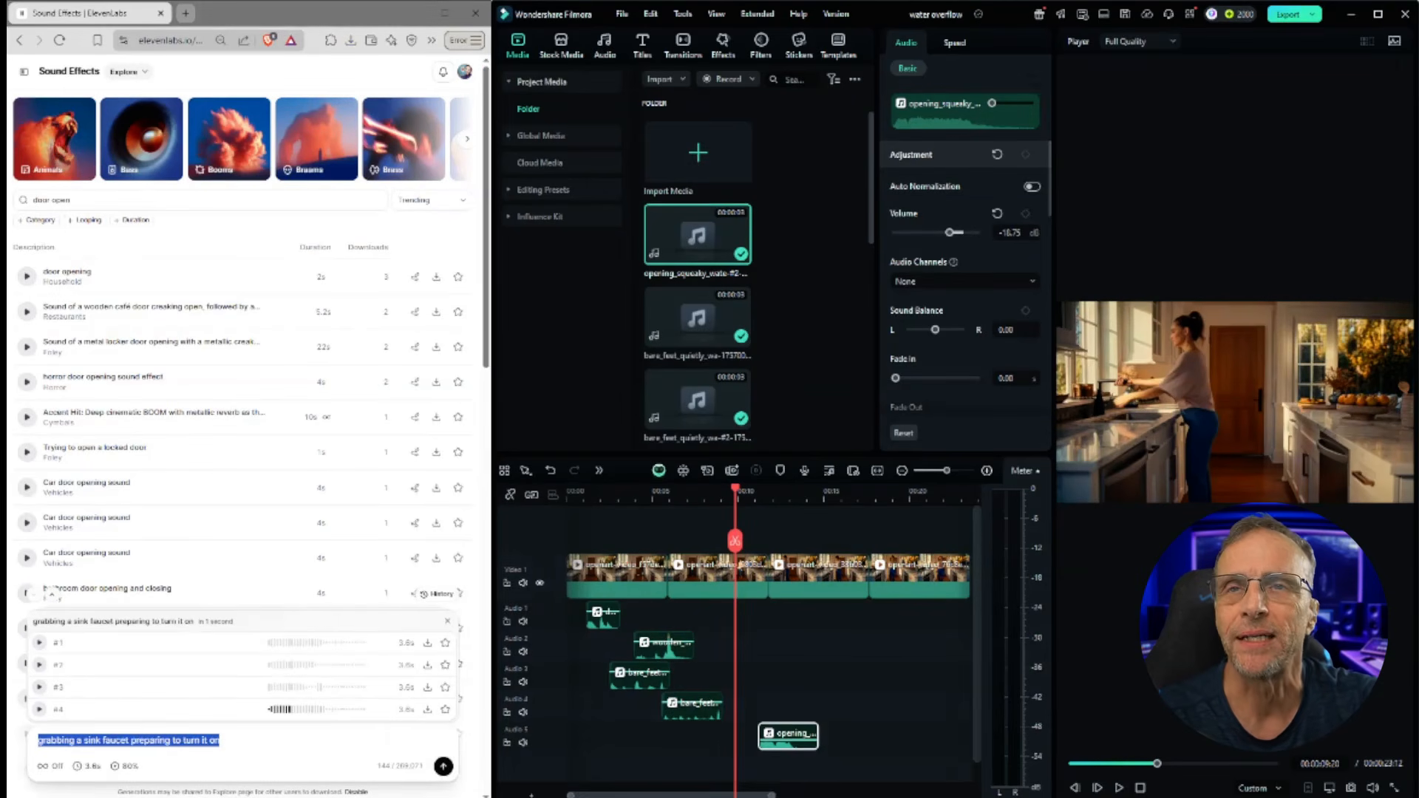
pyautogui.write('moving around an item')
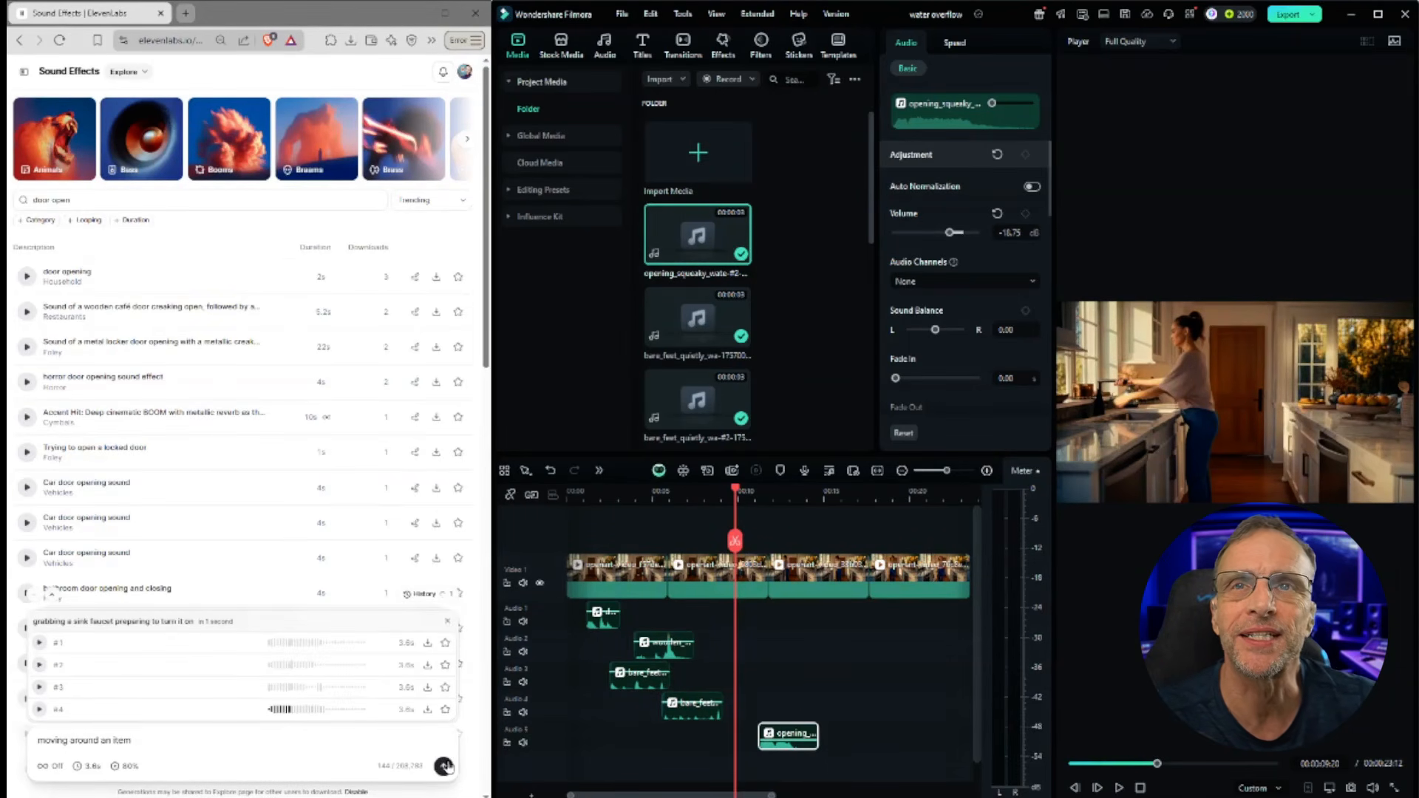
# Step: Audition all four 'moving around an item' variations
pyautogui.click(39, 643)
pyautogui.click(40, 665)
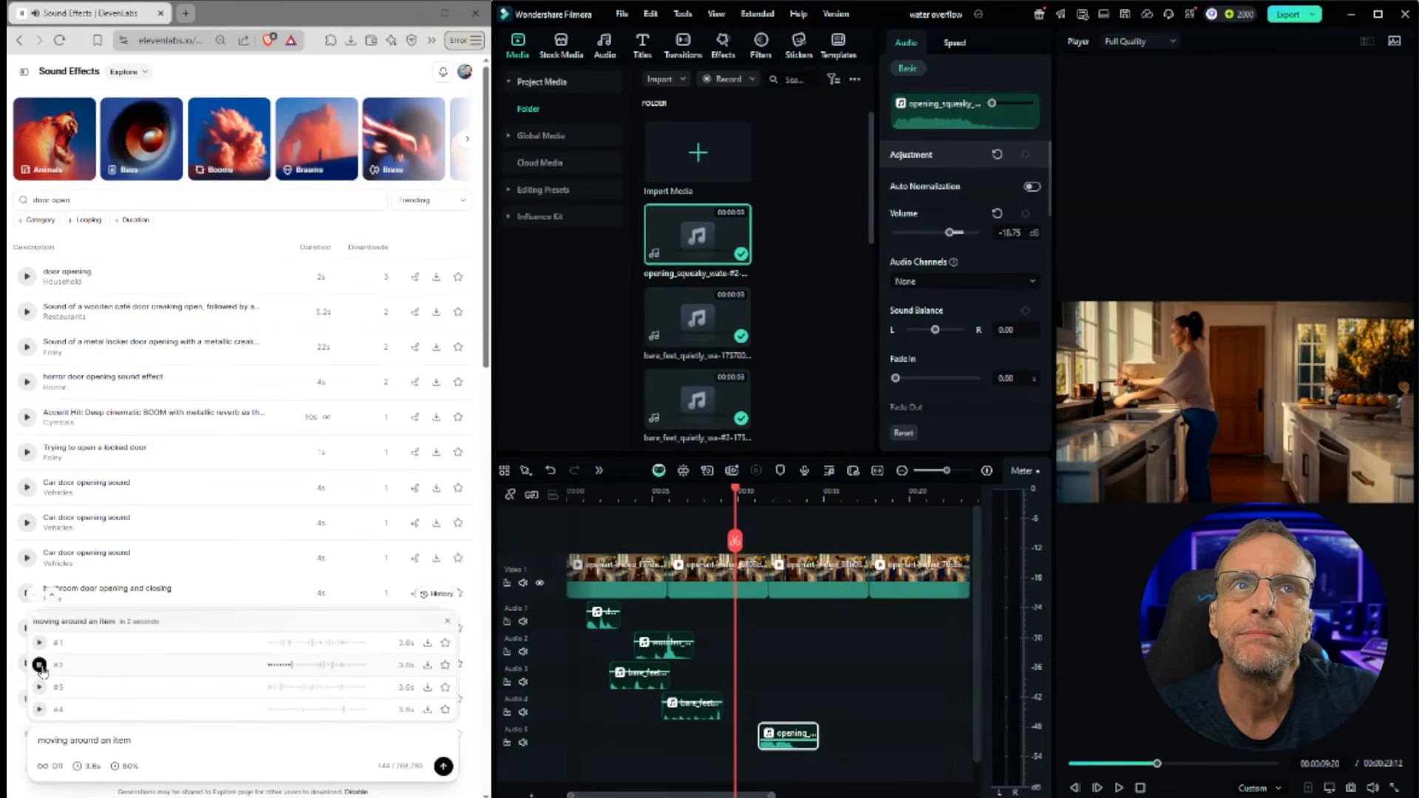
pyautogui.click(39, 687)
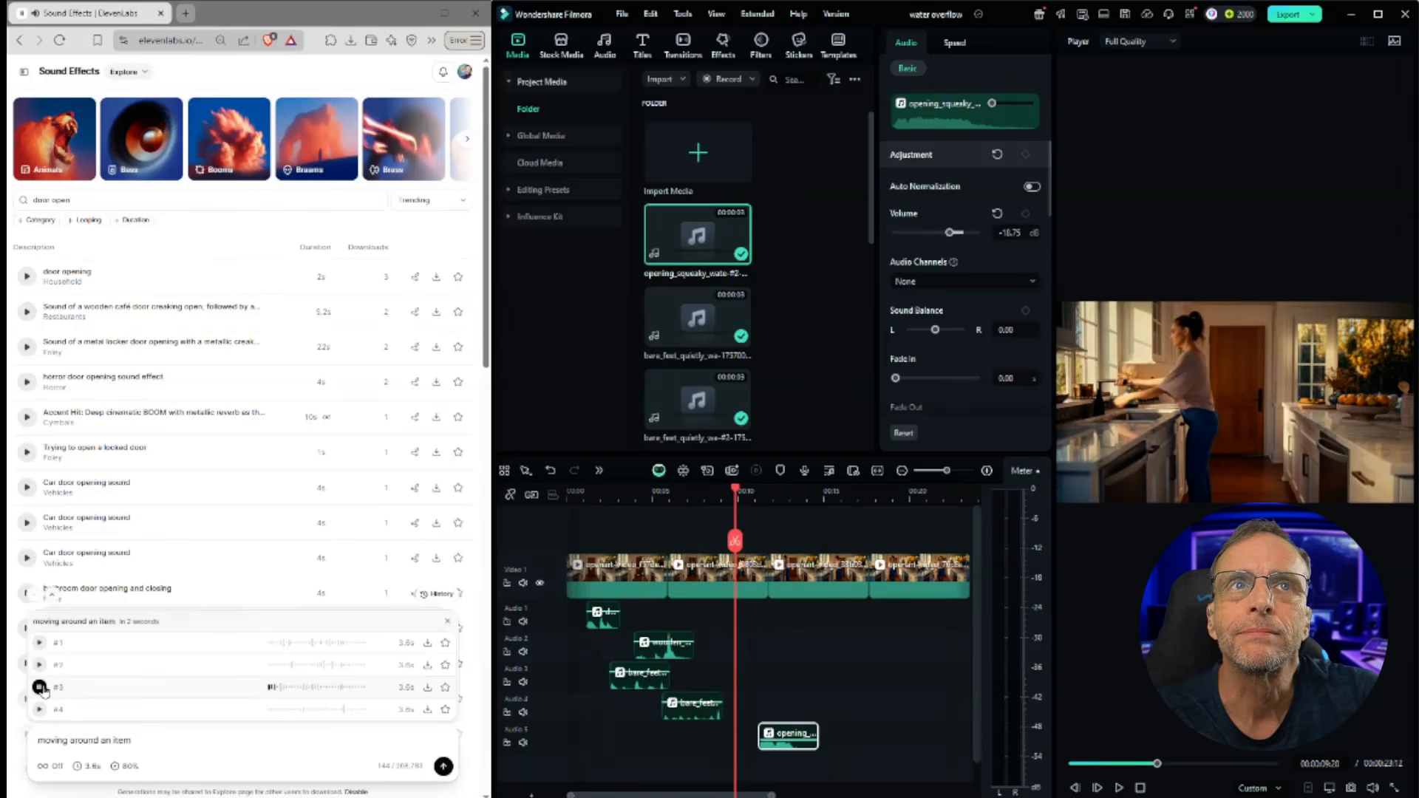
pyautogui.click(39, 710)
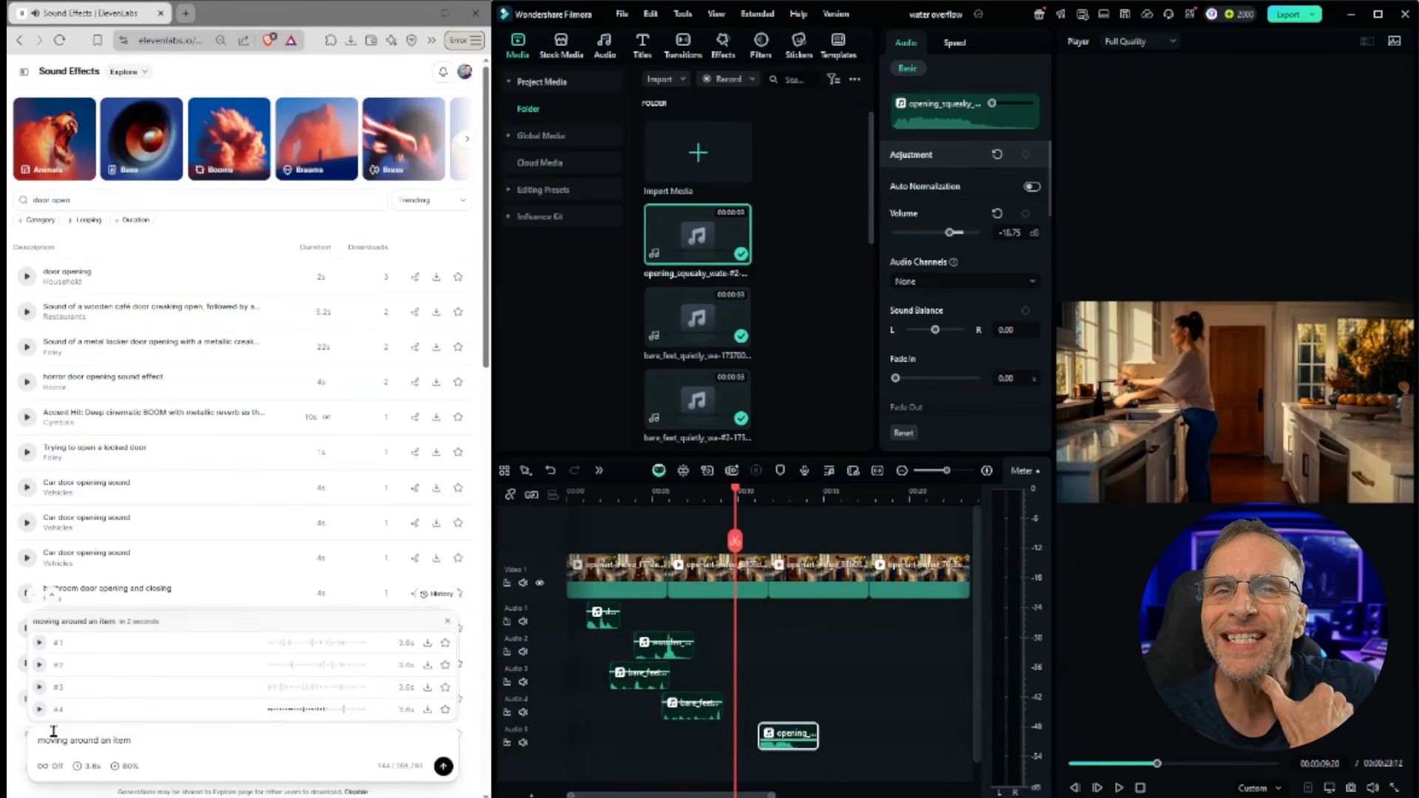
# Step: Download the fourth 'moving around an item' variation as WAV onto a sixth audio track and play it back
pyautogui.click(432, 711)
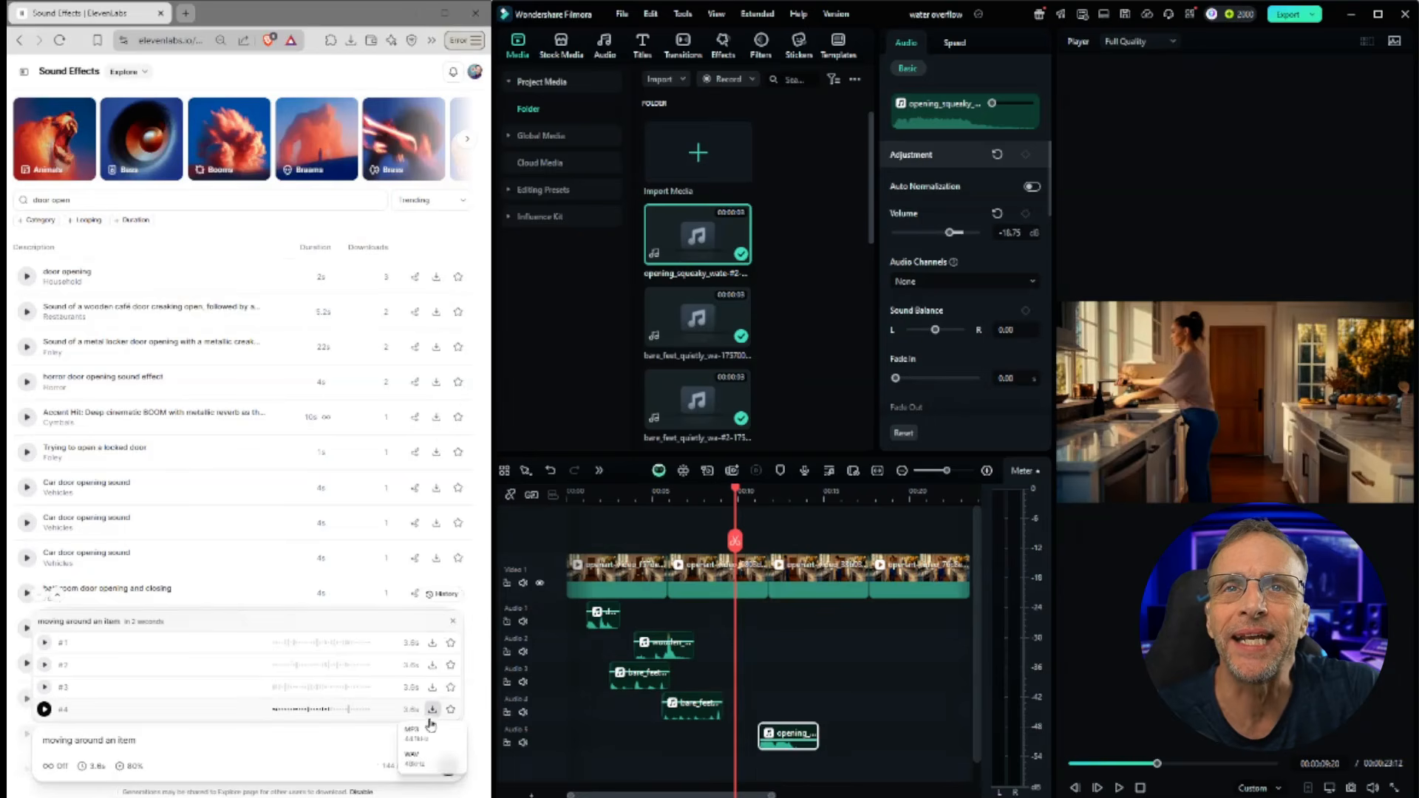
pyautogui.click(414, 757)
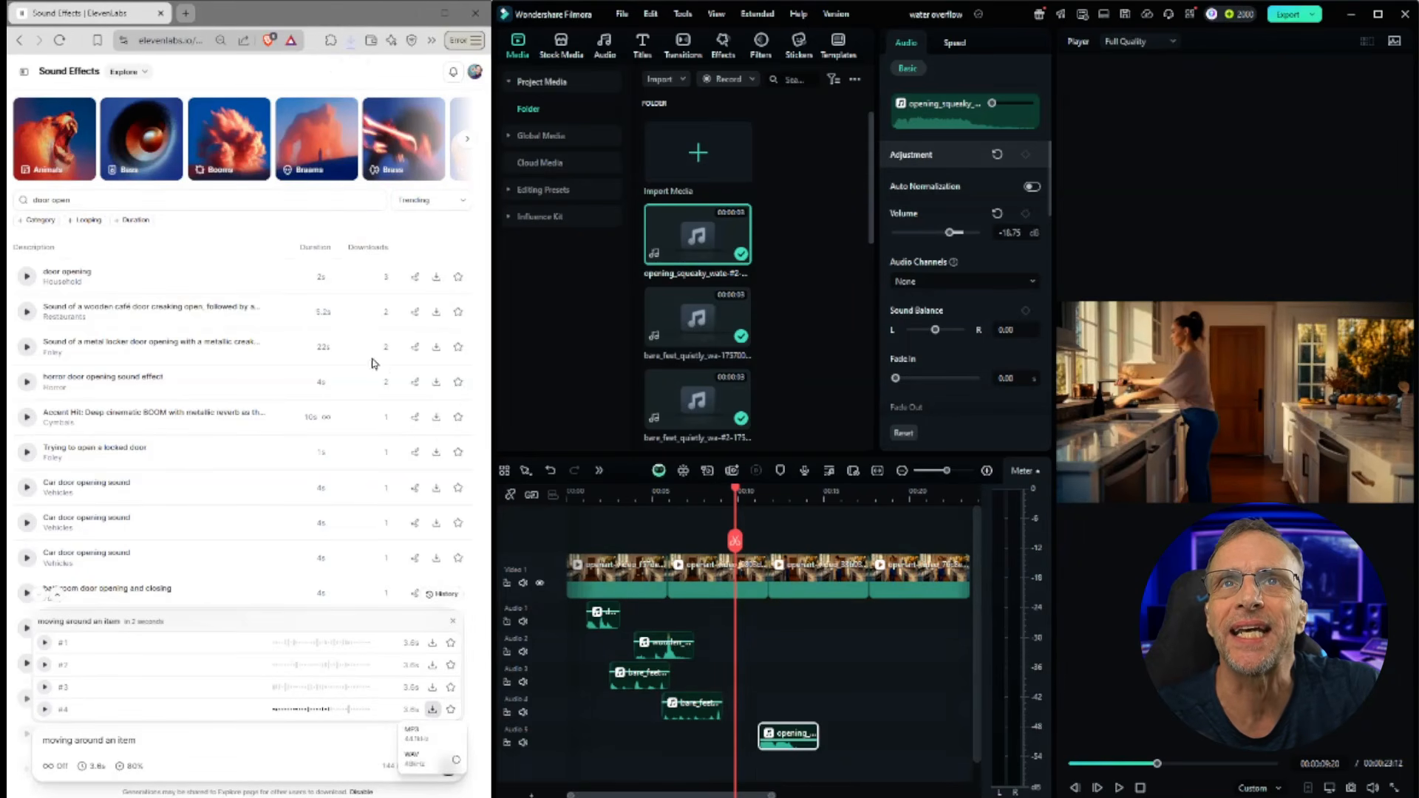
pyautogui.moveTo(251, 78); pyautogui.dragTo(738, 771)
pyautogui.click(707, 496)
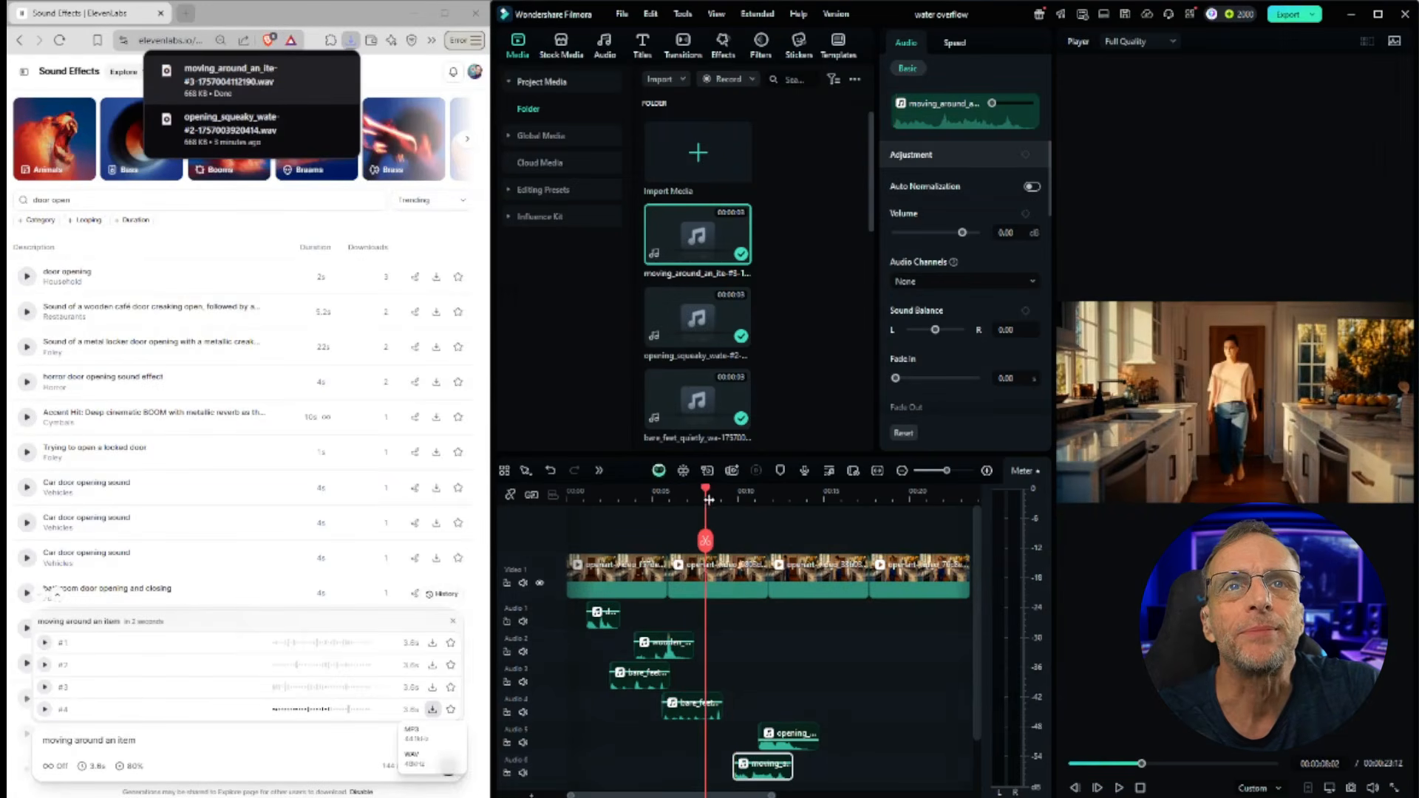
pyautogui.click(1118, 789)
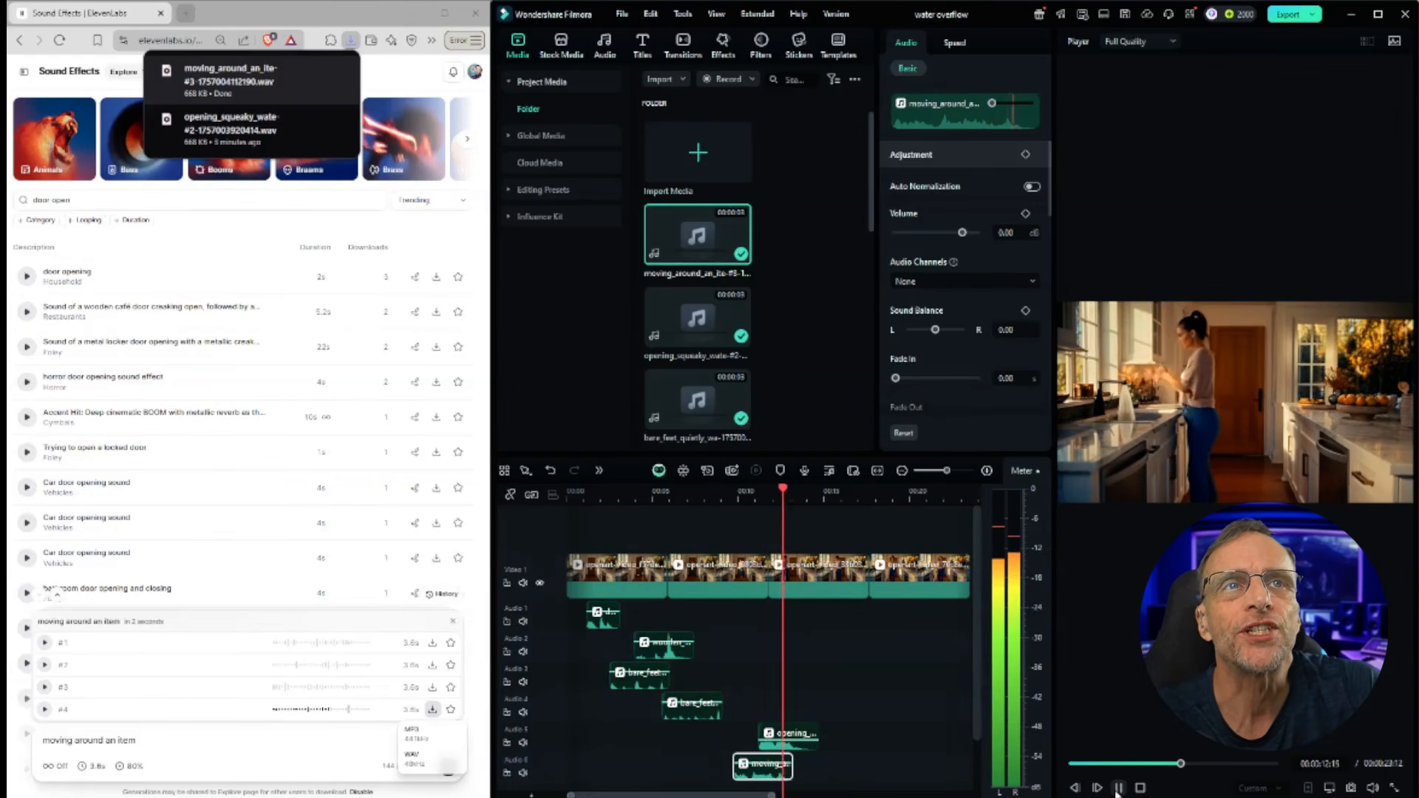
pyautogui.click(1118, 789)
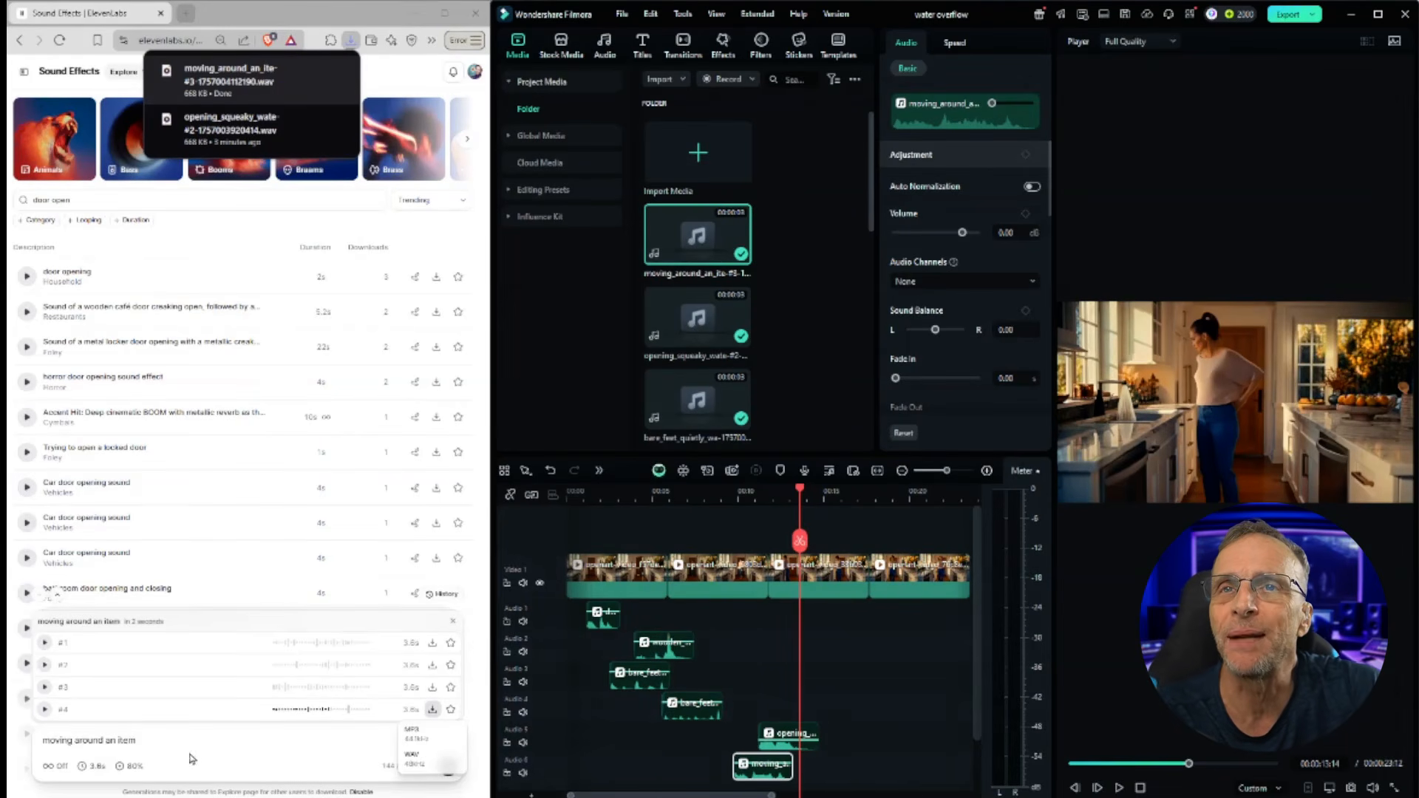
# Step: Generate a looping sound effect about 6.3 seconds long for 'water running in a sink'
pyautogui.moveTo(174, 737); pyautogui.dragTo(29, 736)
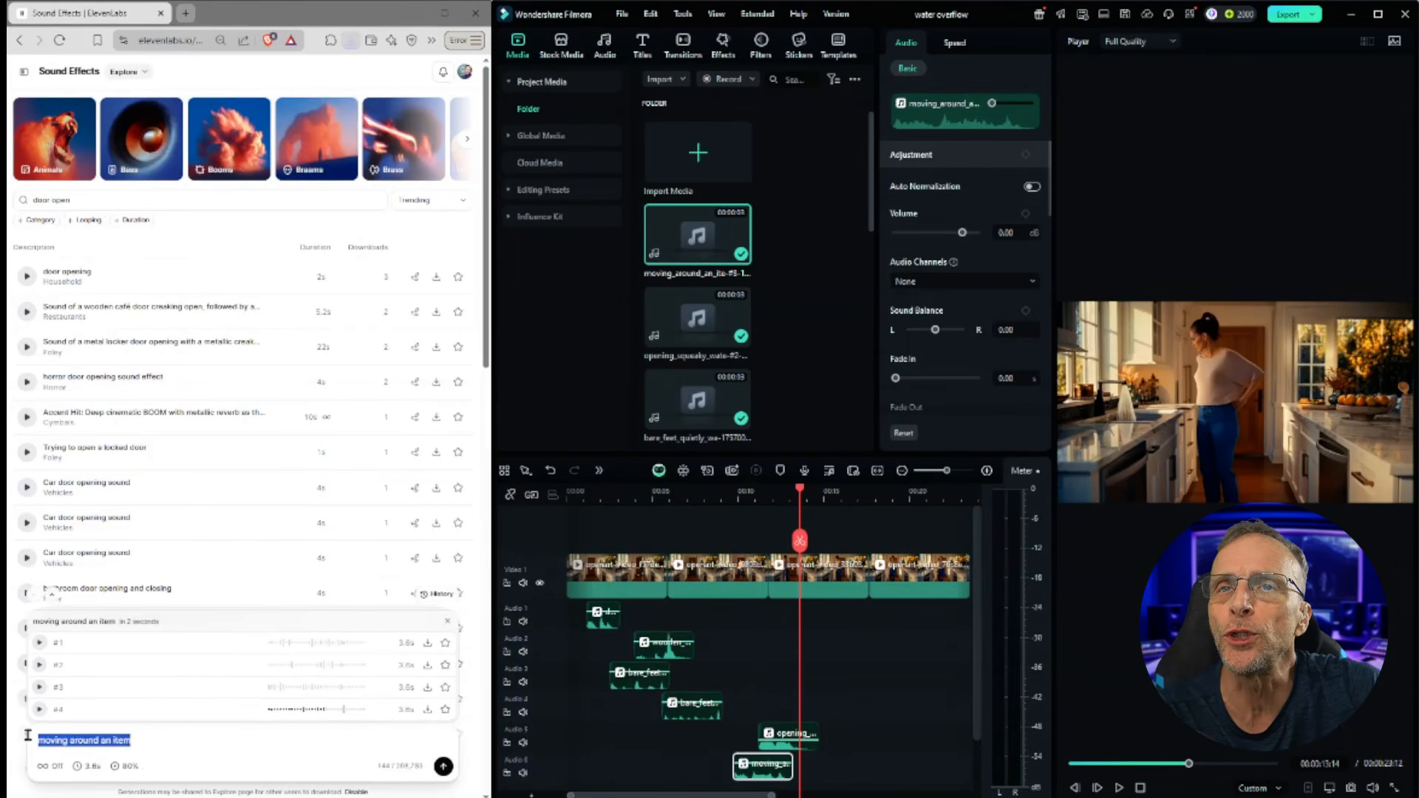
pyautogui.click(50, 768)
pyautogui.moveTo(134, 744); pyautogui.dragTo(12, 746)
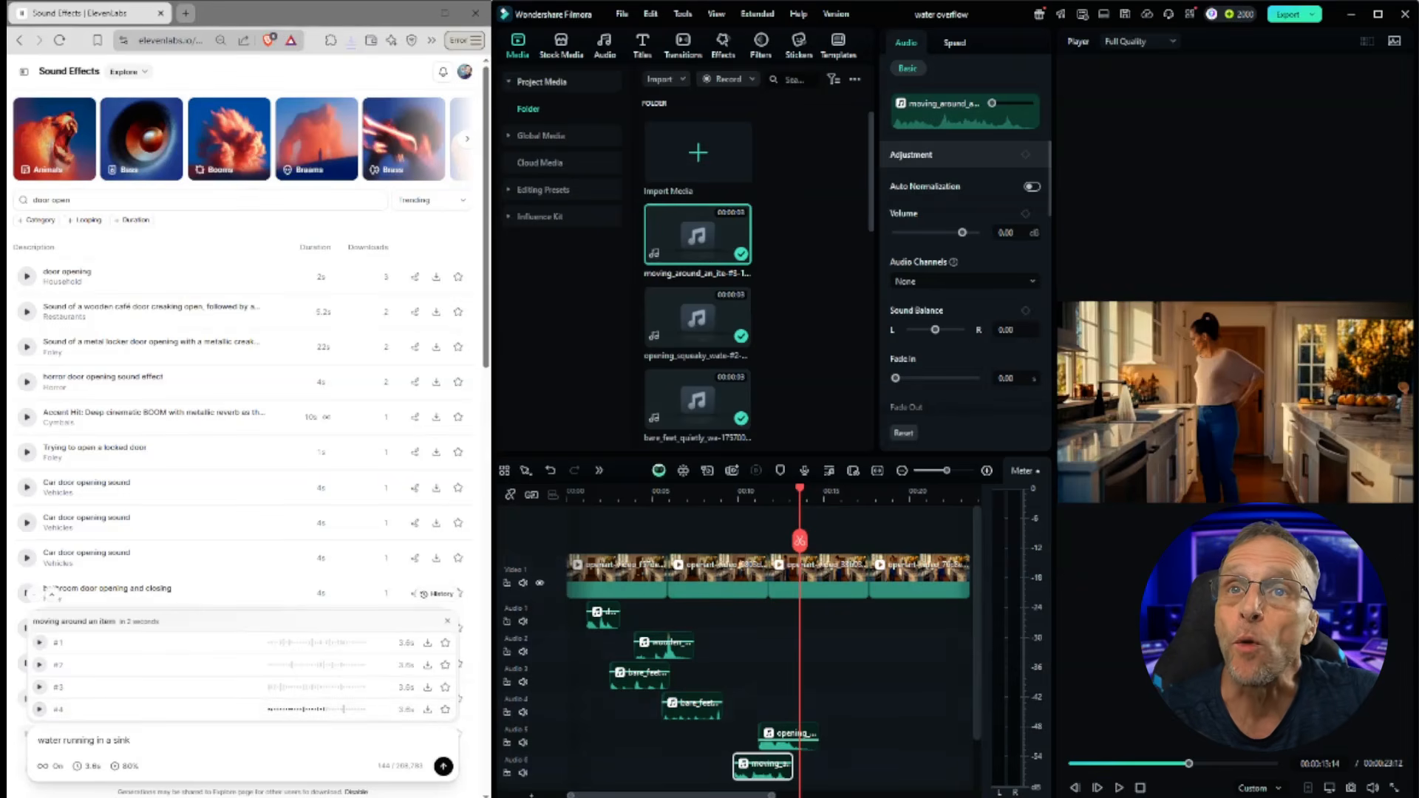
pyautogui.click(87, 767)
pyautogui.click(59, 743)
pyautogui.moveTo(671, 795)
pyautogui.mouseDown()
pyautogui.moveTo(705, 795)
pyautogui.moveTo(670, 795)
pyautogui.mouseUp()
pyautogui.click(58, 743)
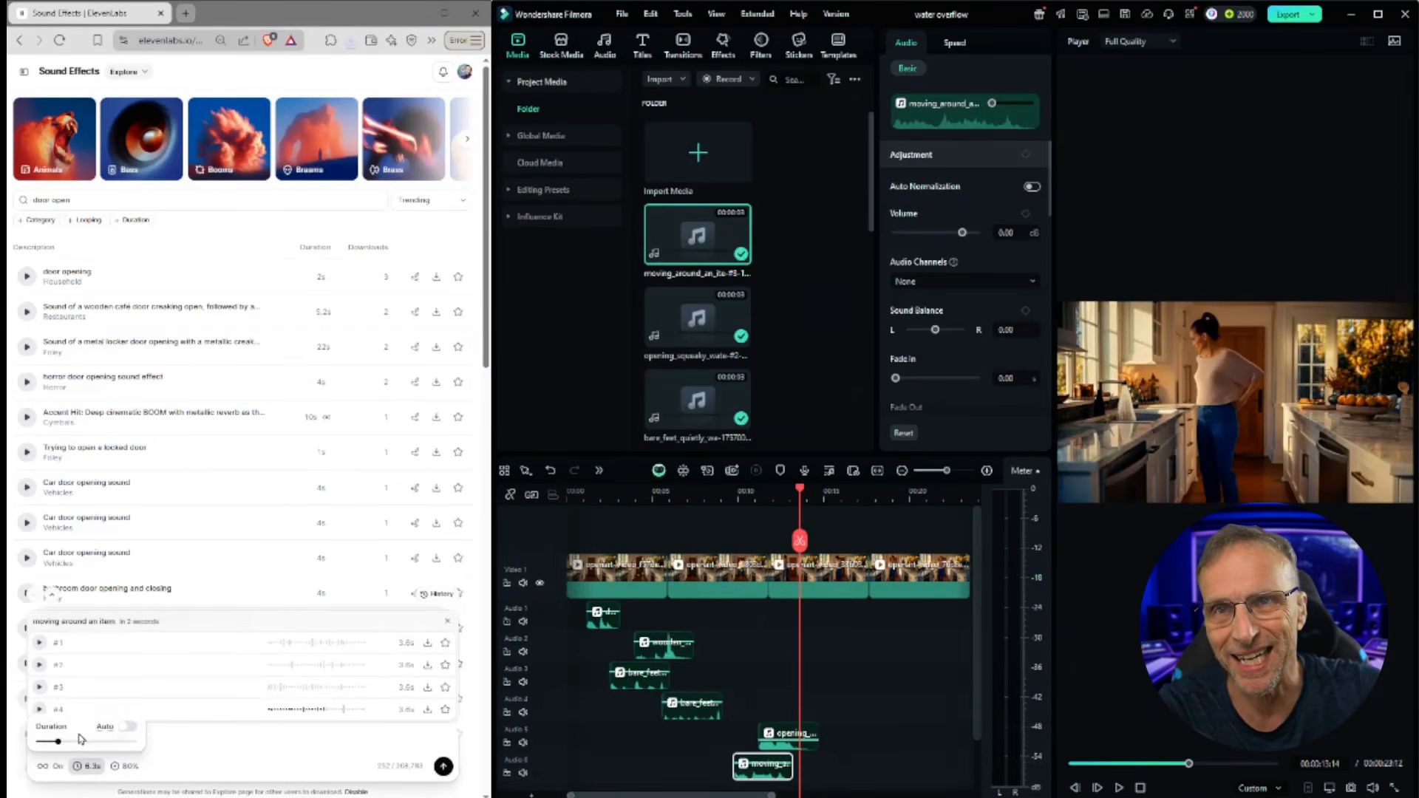
pyautogui.click(446, 766)
pyautogui.click(446, 766)
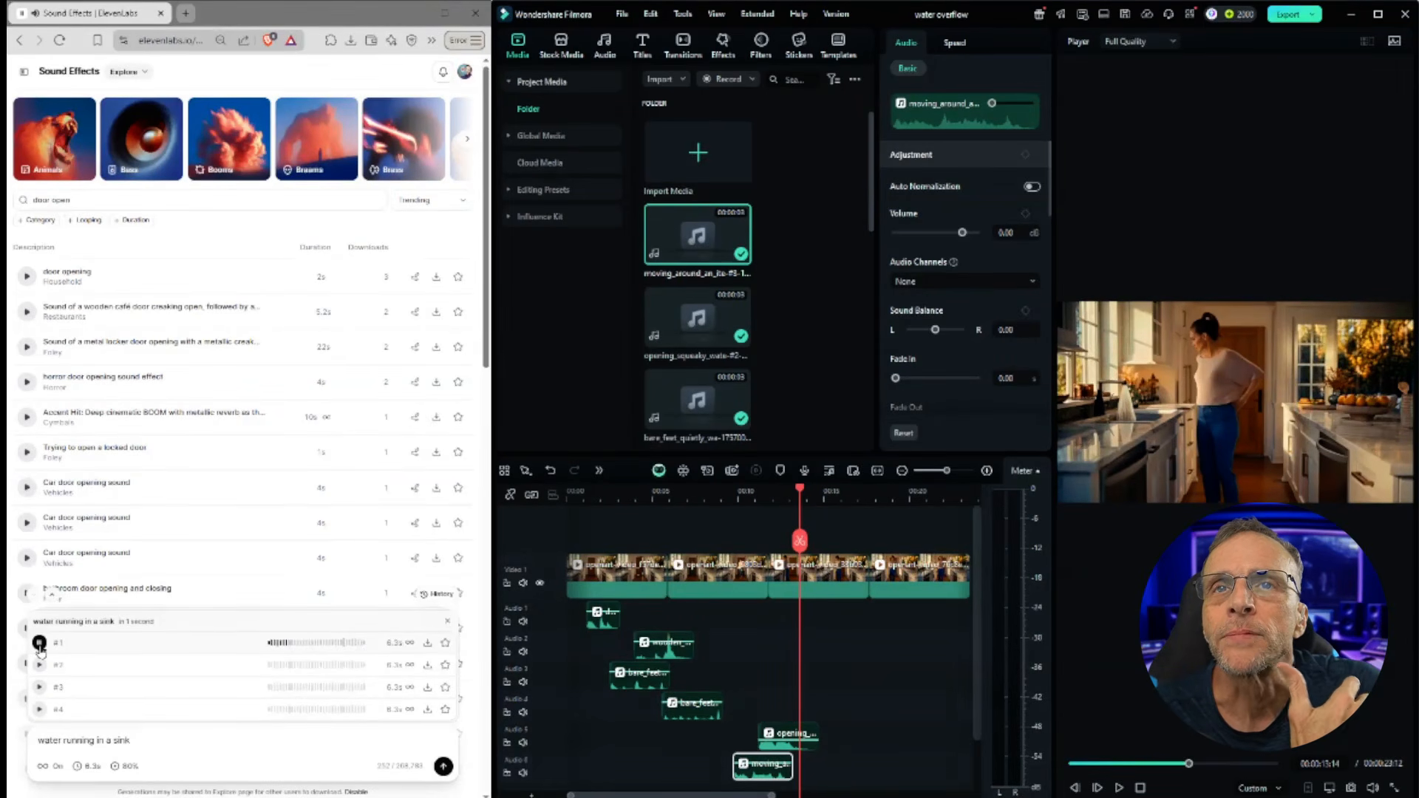
# Step: Download the first 'water running in a sink' variation as WAV onto a seventh audio track at the faucet moment
pyautogui.click(432, 643)
pyautogui.click(425, 701)
pyautogui.moveTo(251, 79); pyautogui.dragTo(816, 735)
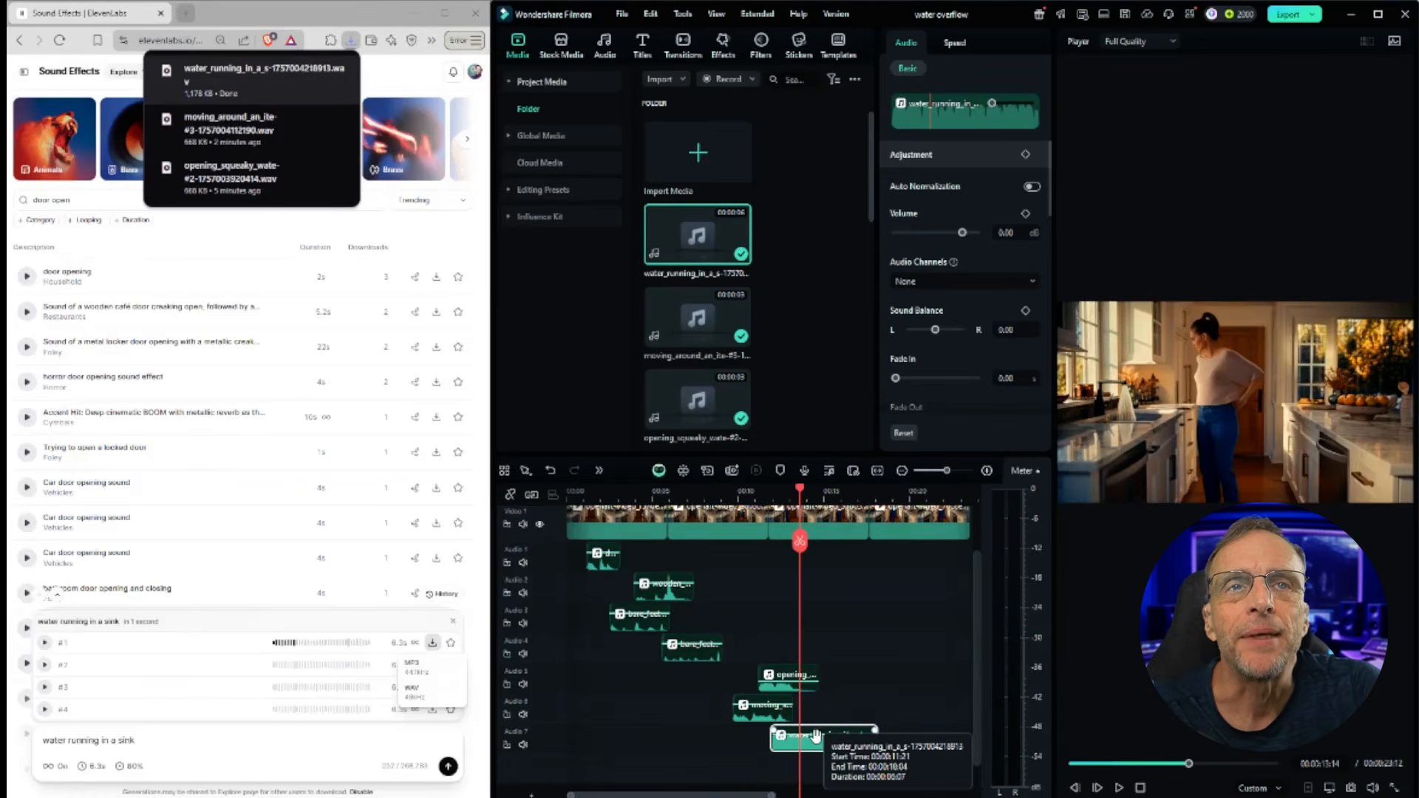
pyautogui.moveTo(808, 735); pyautogui.dragTo(807, 744)
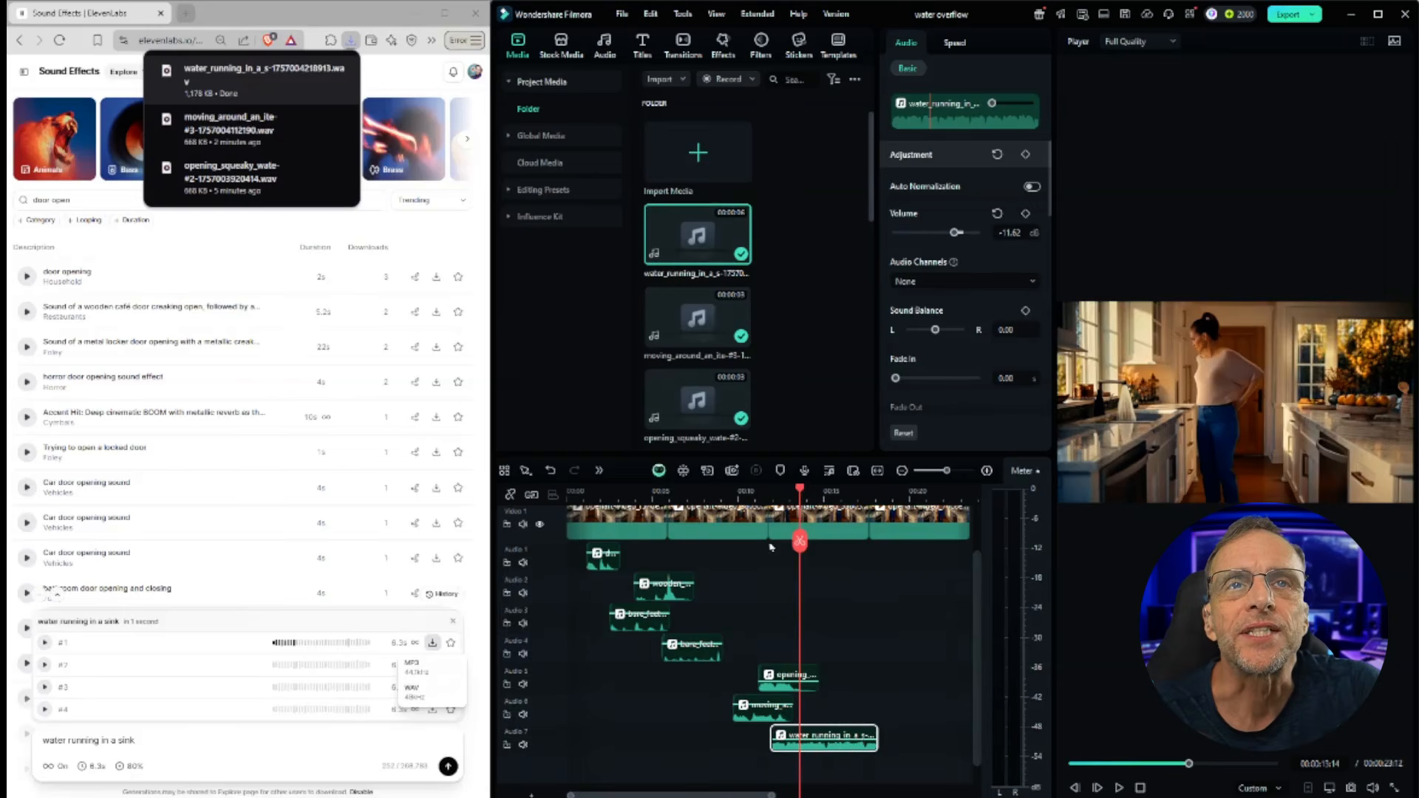
# Step: Play back the timeline from just before the sink water sound
pyautogui.moveTo(800, 541); pyautogui.dragTo(737, 541)
pyautogui.click(1118, 788)
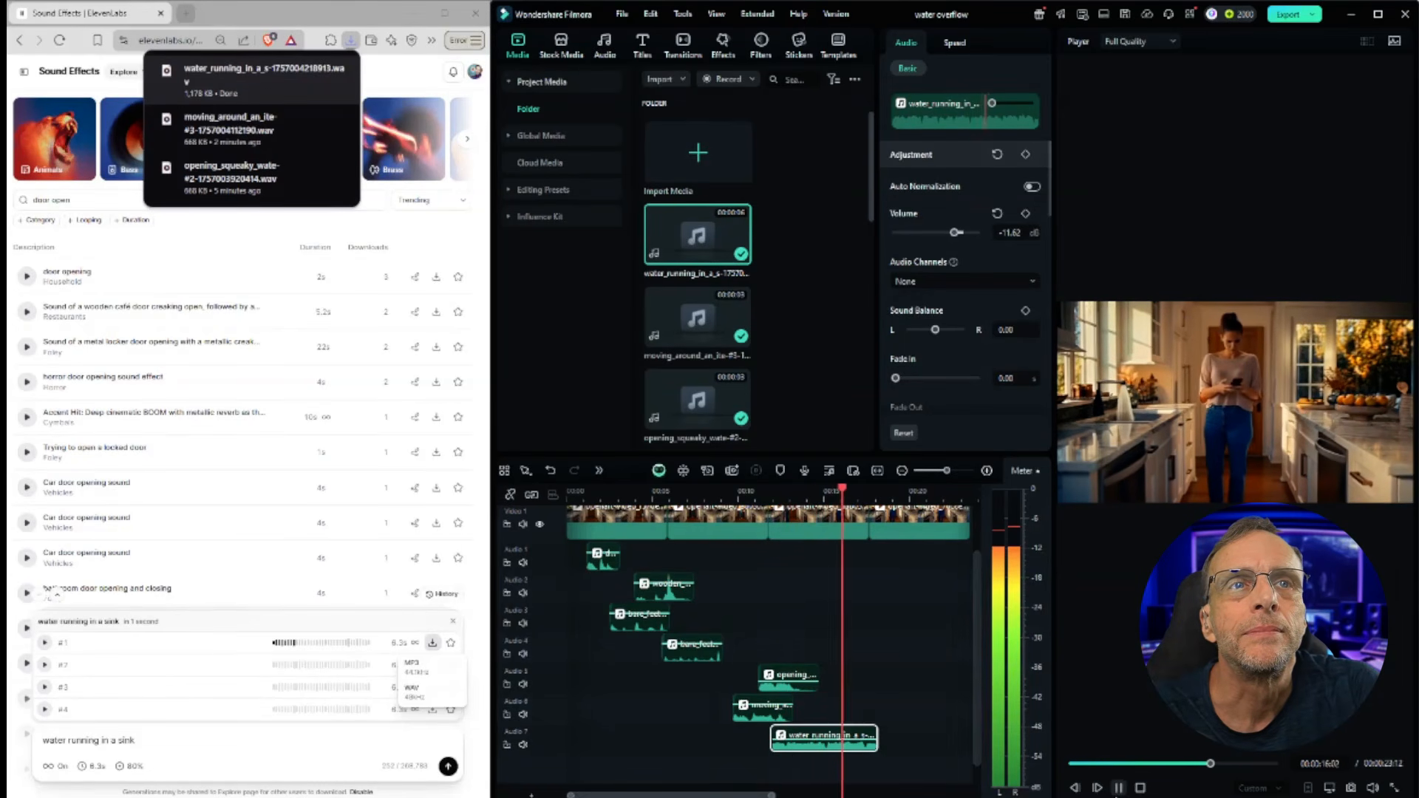
pyautogui.press('space')
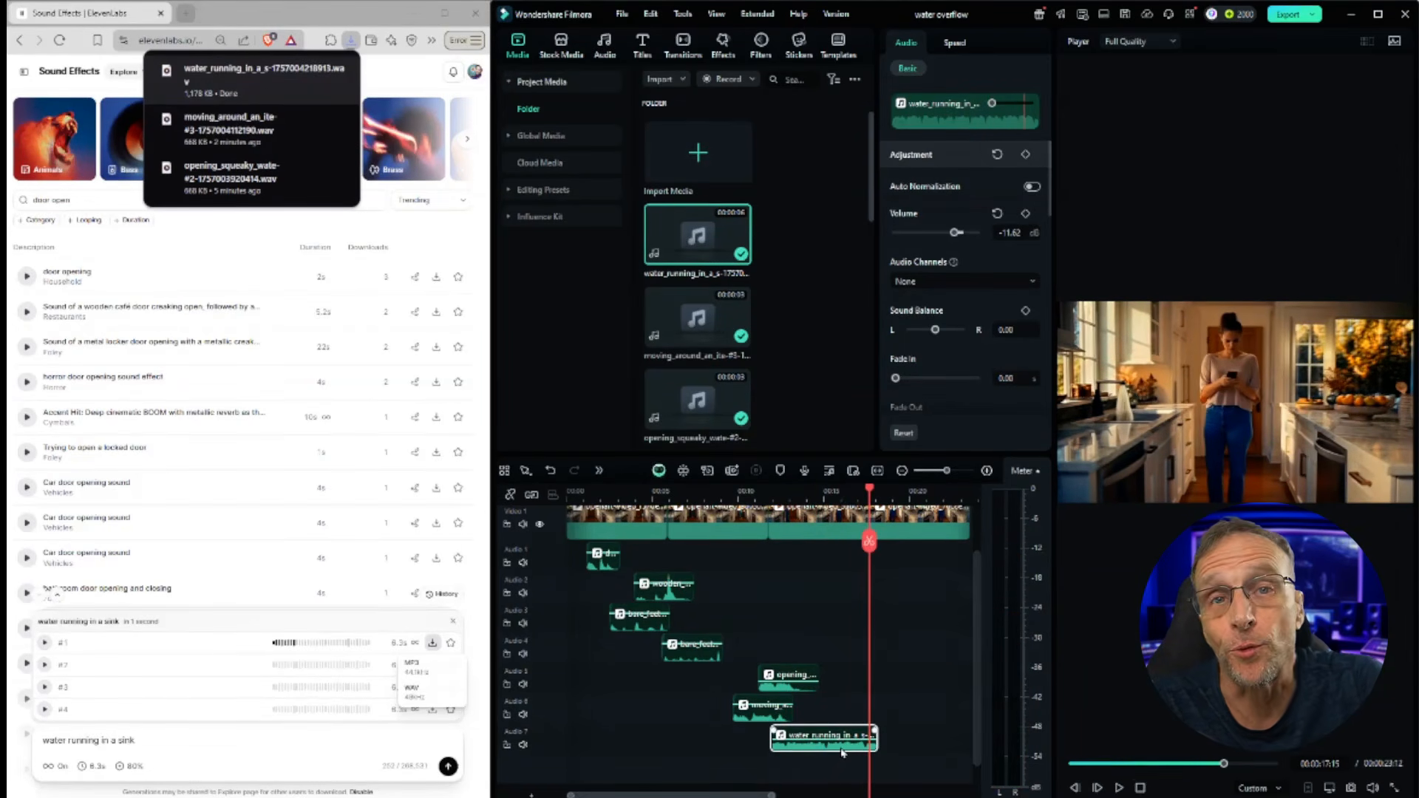
# Step: Copy the sink water clip and paste it twice to extend the running water along its track
pyautogui.moveTo(871, 496); pyautogui.dragTo(879, 496)
pyautogui.hotkey('ctrl', 'c')
pyautogui.hotkey('ctrl', 'v')
pyautogui.hotkey('ctrl', 'v')
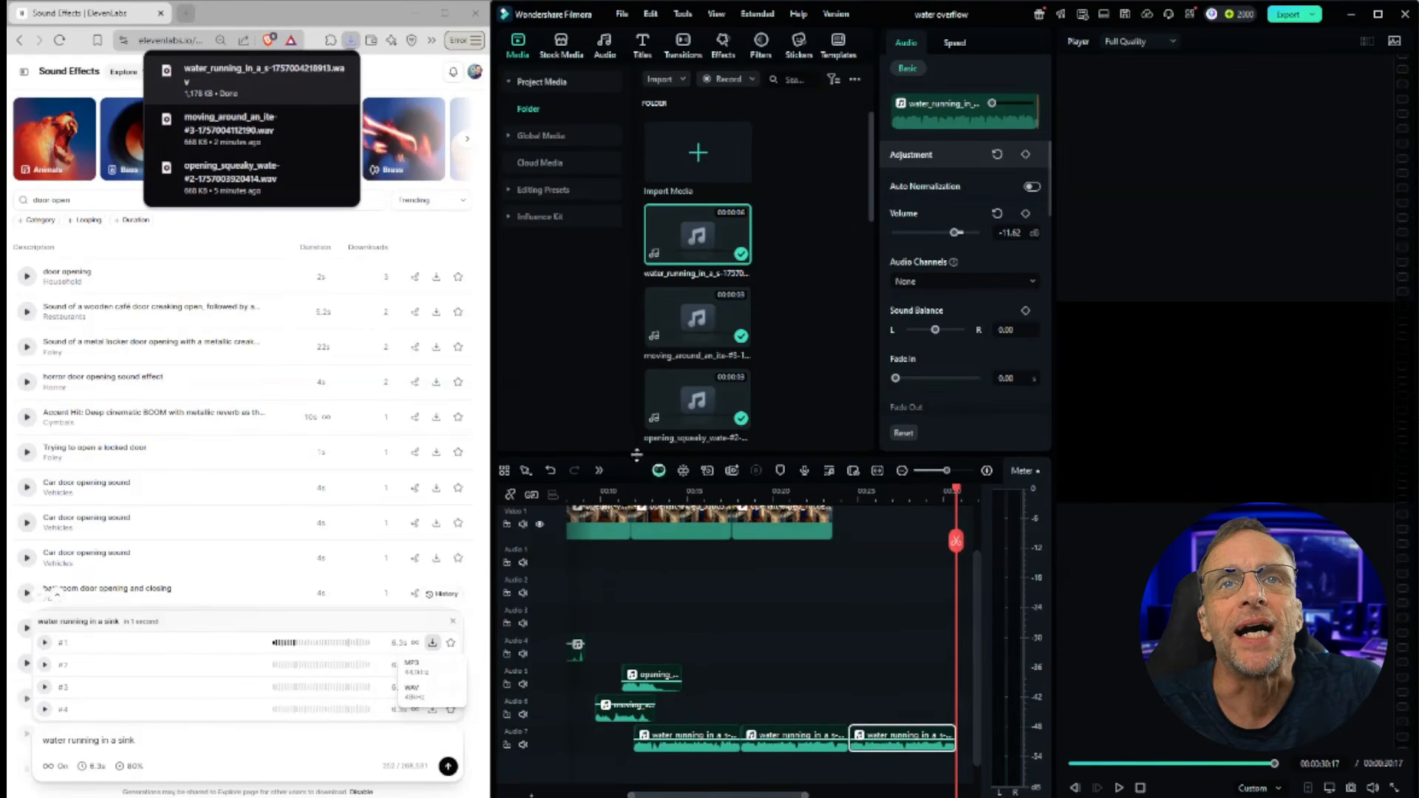
# Step: Play back the timeline from the start to check the extended water sound
pyautogui.click(610, 493)
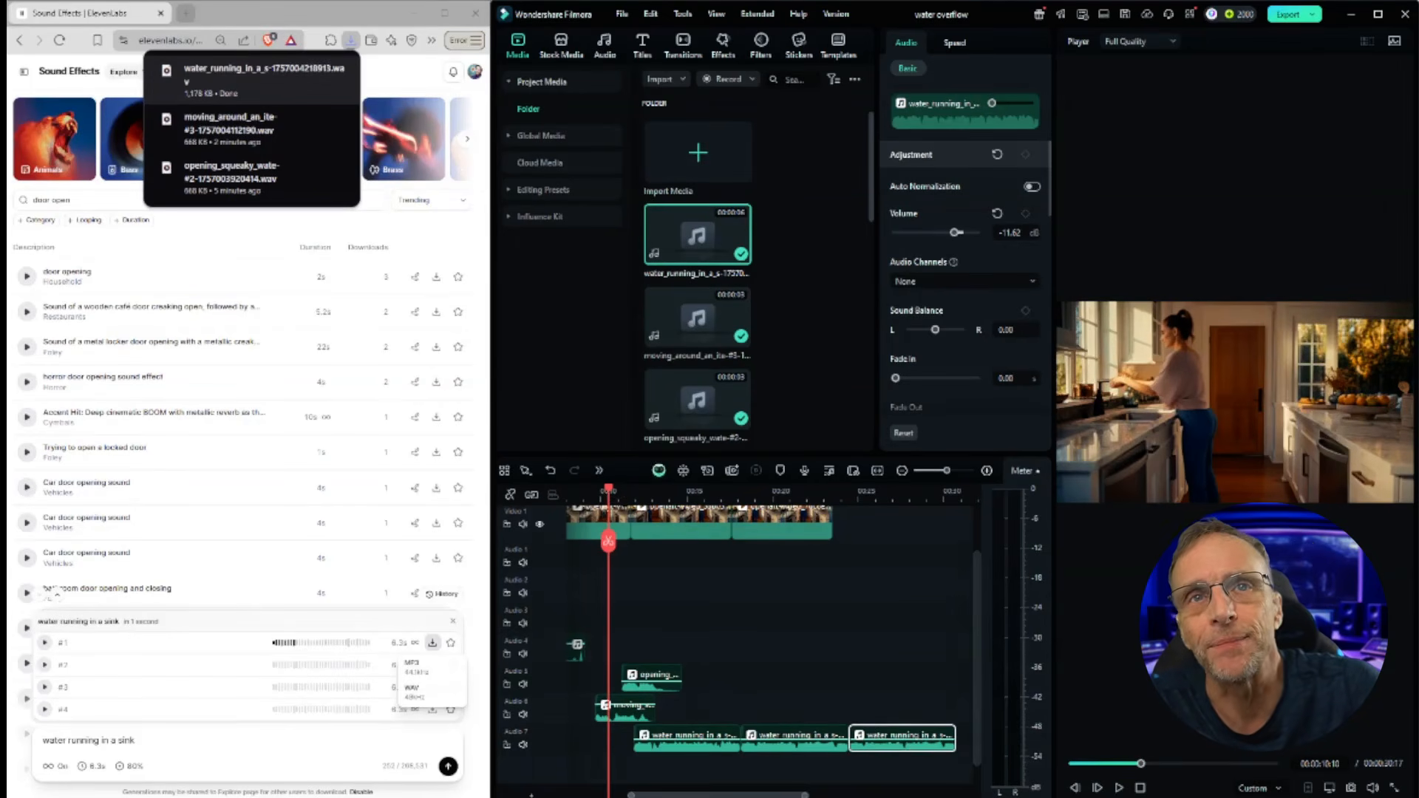
pyautogui.click(1119, 788)
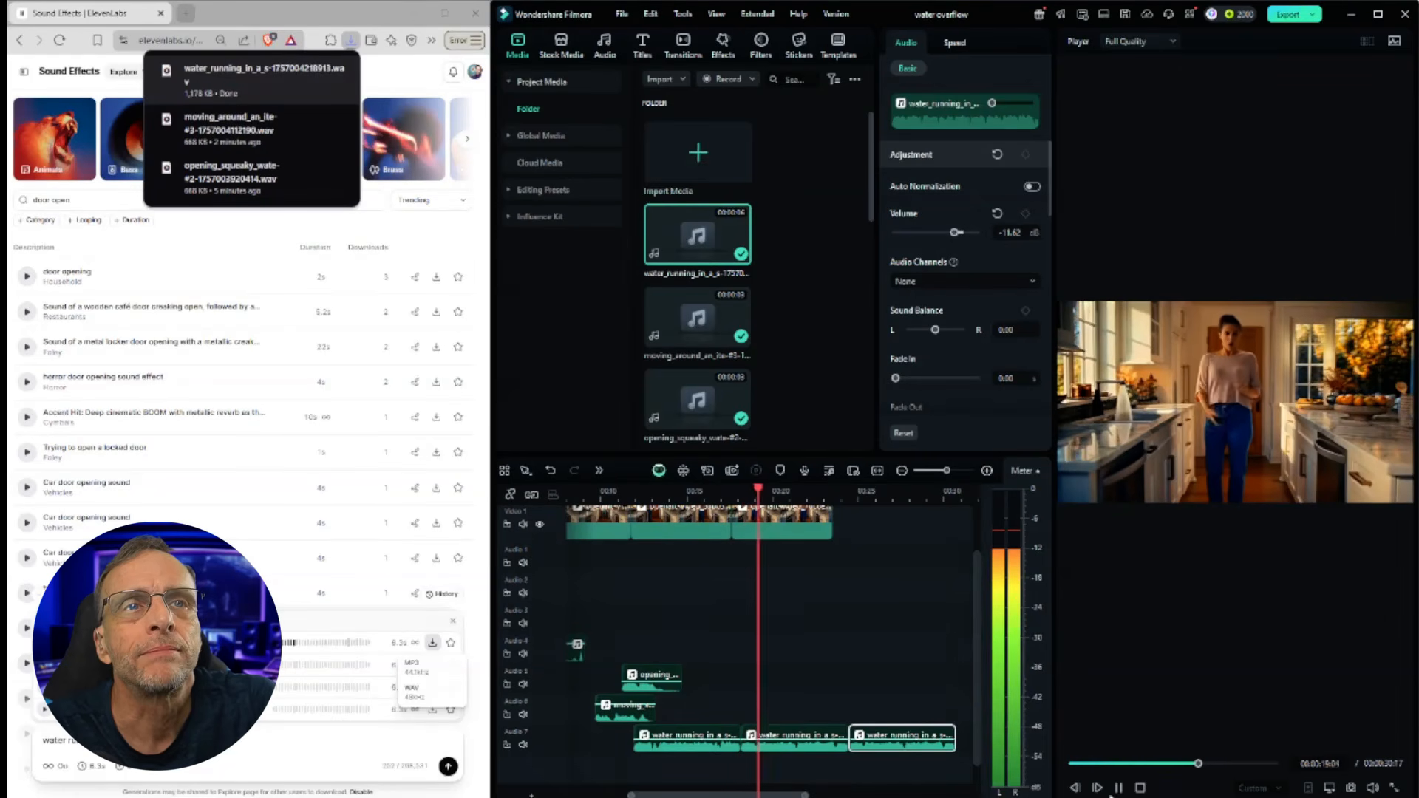
pyautogui.click(1118, 788)
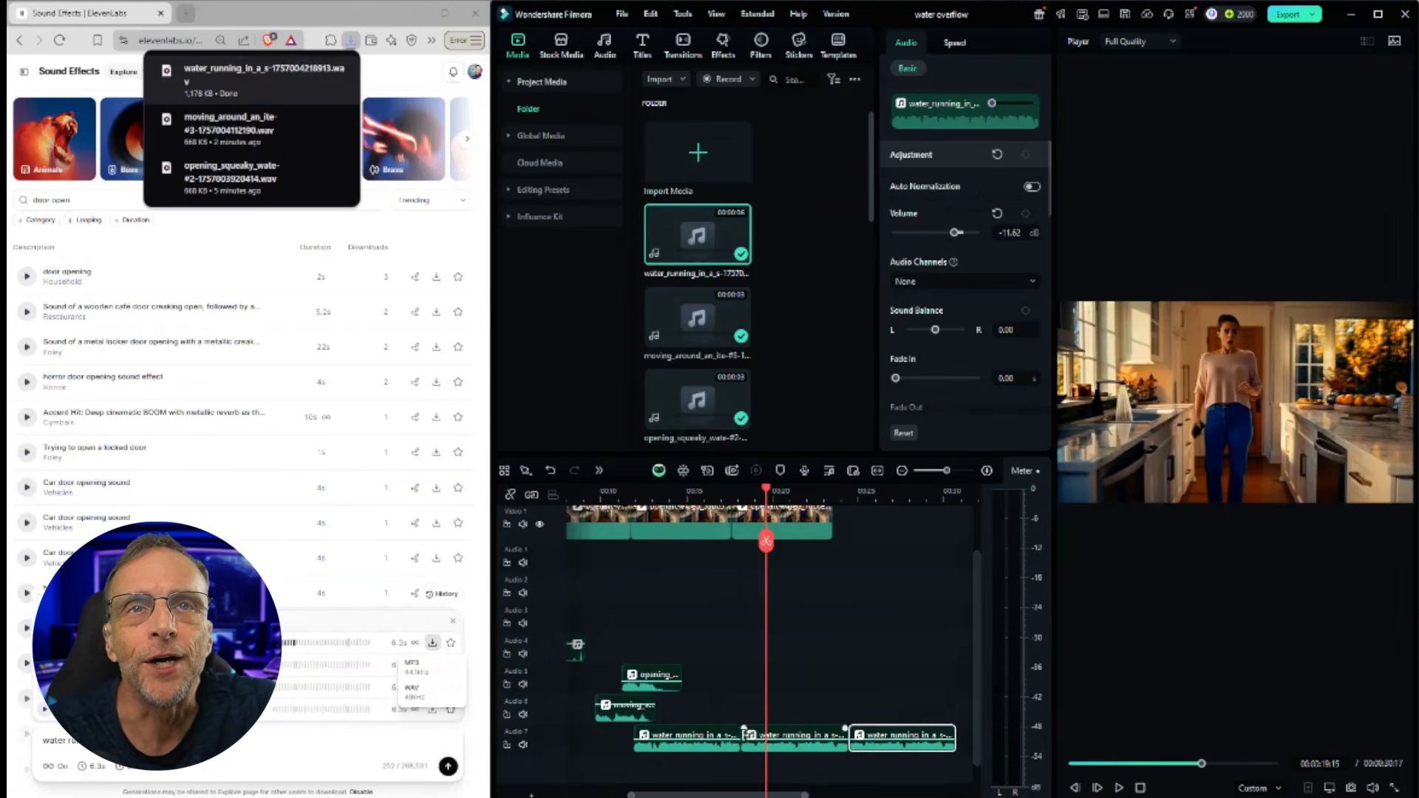
pyautogui.moveTo(766, 493); pyautogui.dragTo(661, 494)
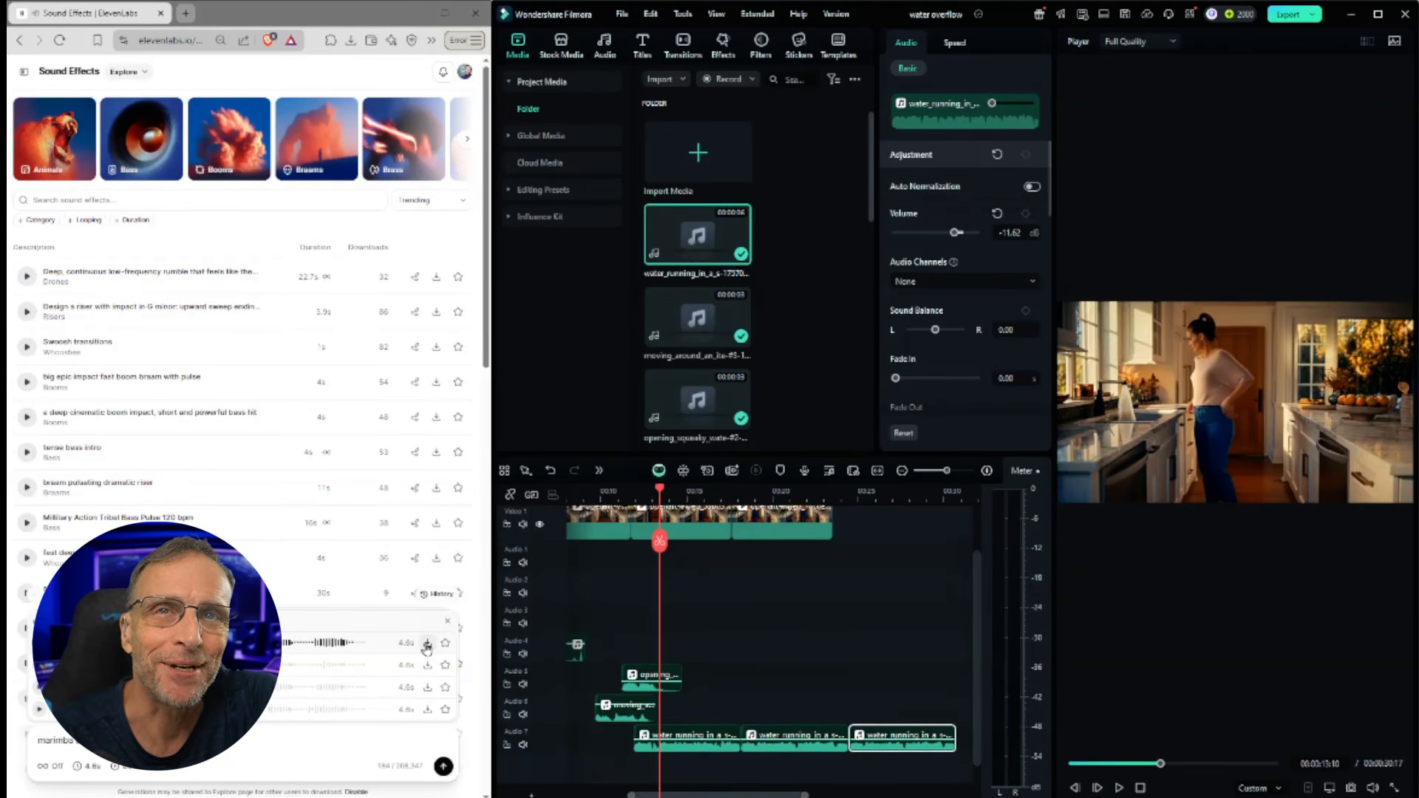
# Step: Download the marimba phone sound onto an eighth audio track and nudge it to the phone moment
pyautogui.click(427, 643)
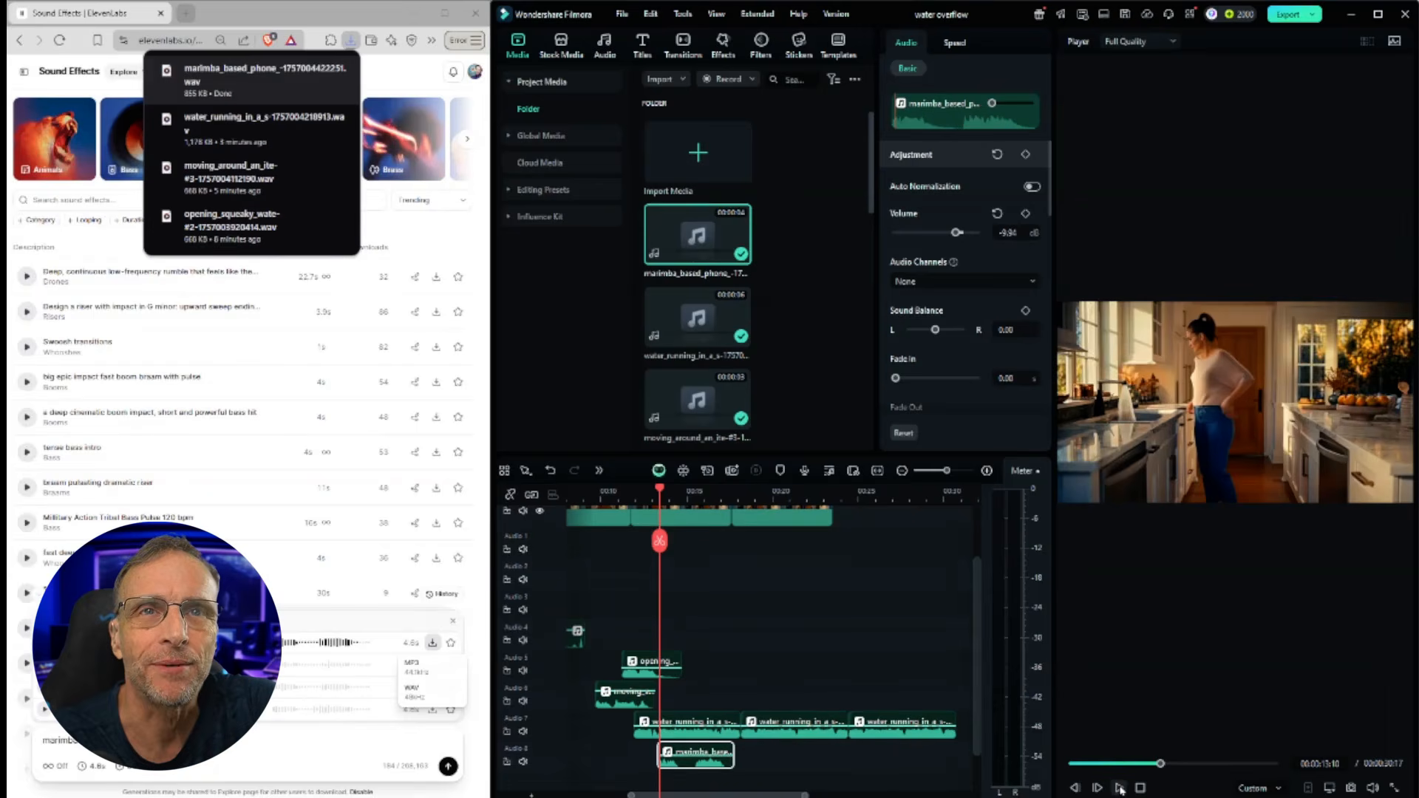
pyautogui.click(1119, 788)
pyautogui.click(1120, 788)
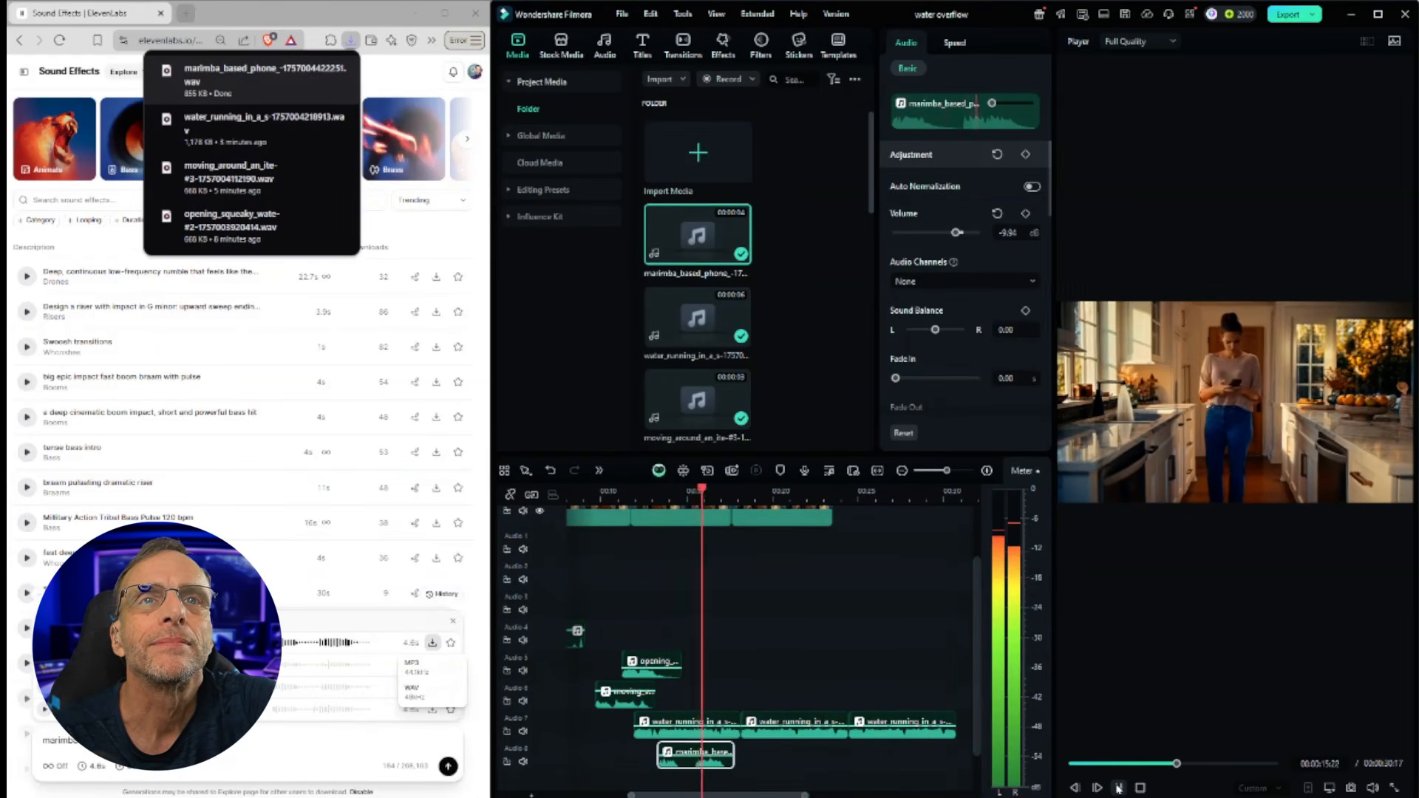
pyautogui.click(1120, 788)
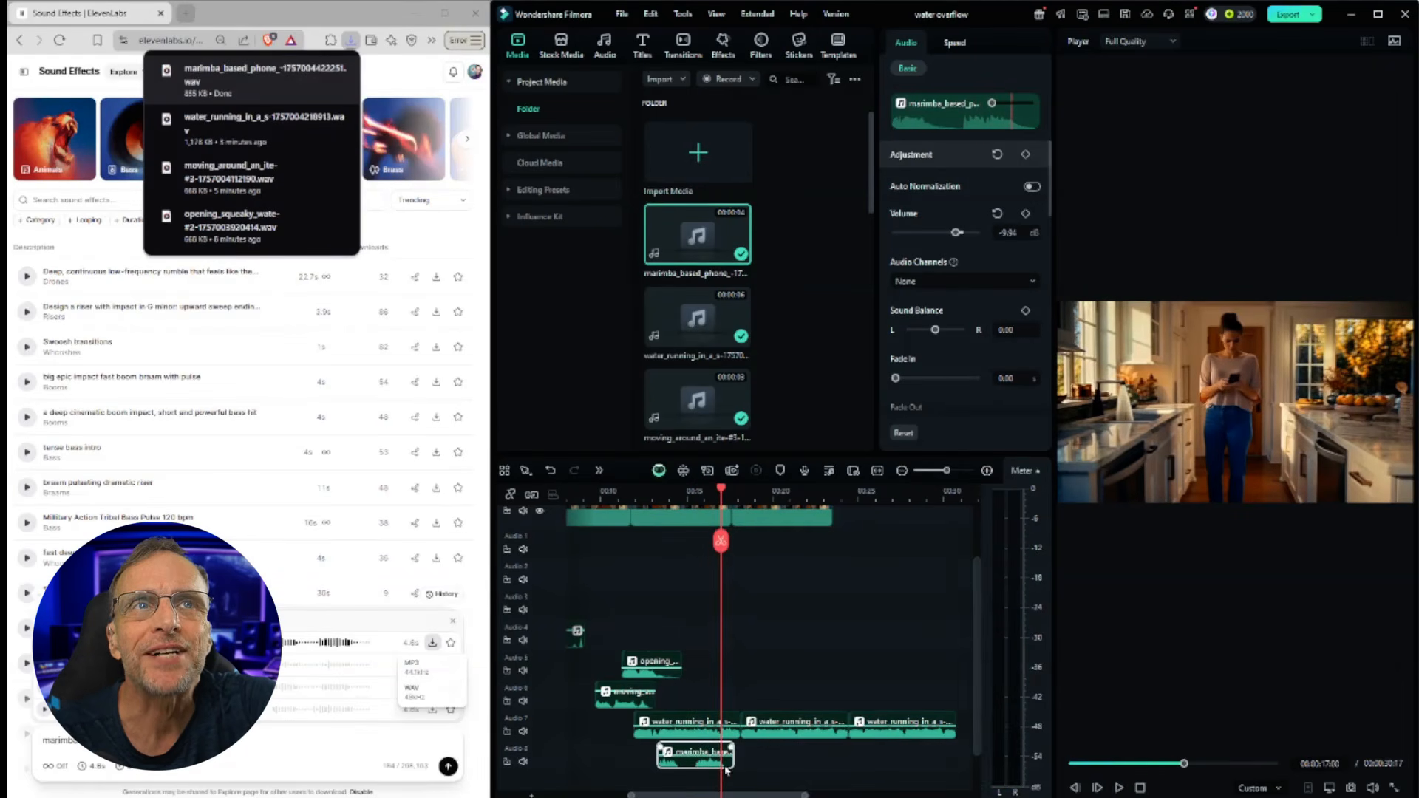
pyautogui.moveTo(720, 754); pyautogui.dragTo(714, 754)
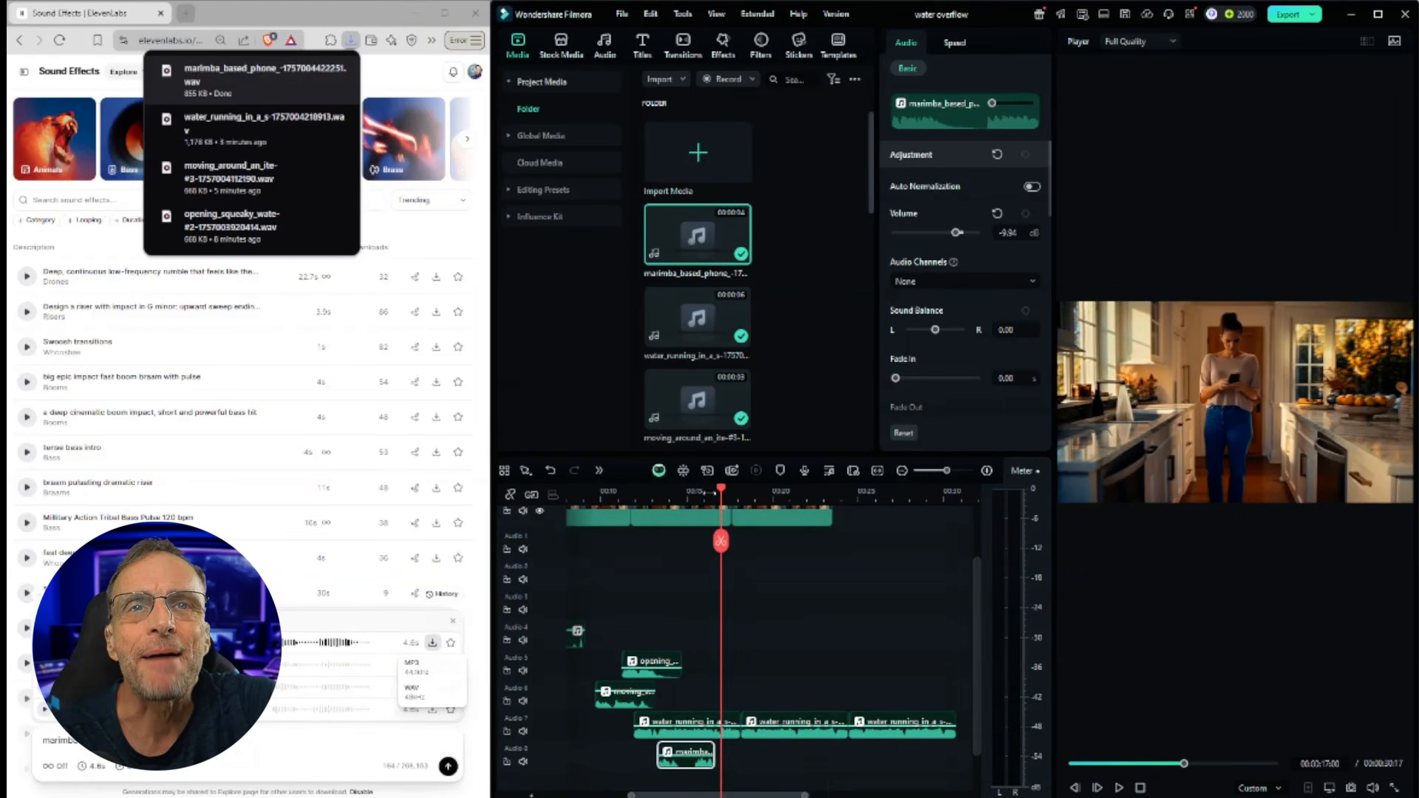
pyautogui.moveTo(724, 492)
pyautogui.mouseDown()
pyautogui.moveTo(658, 492)
pyautogui.moveTo(717, 502)
pyautogui.mouseUp()
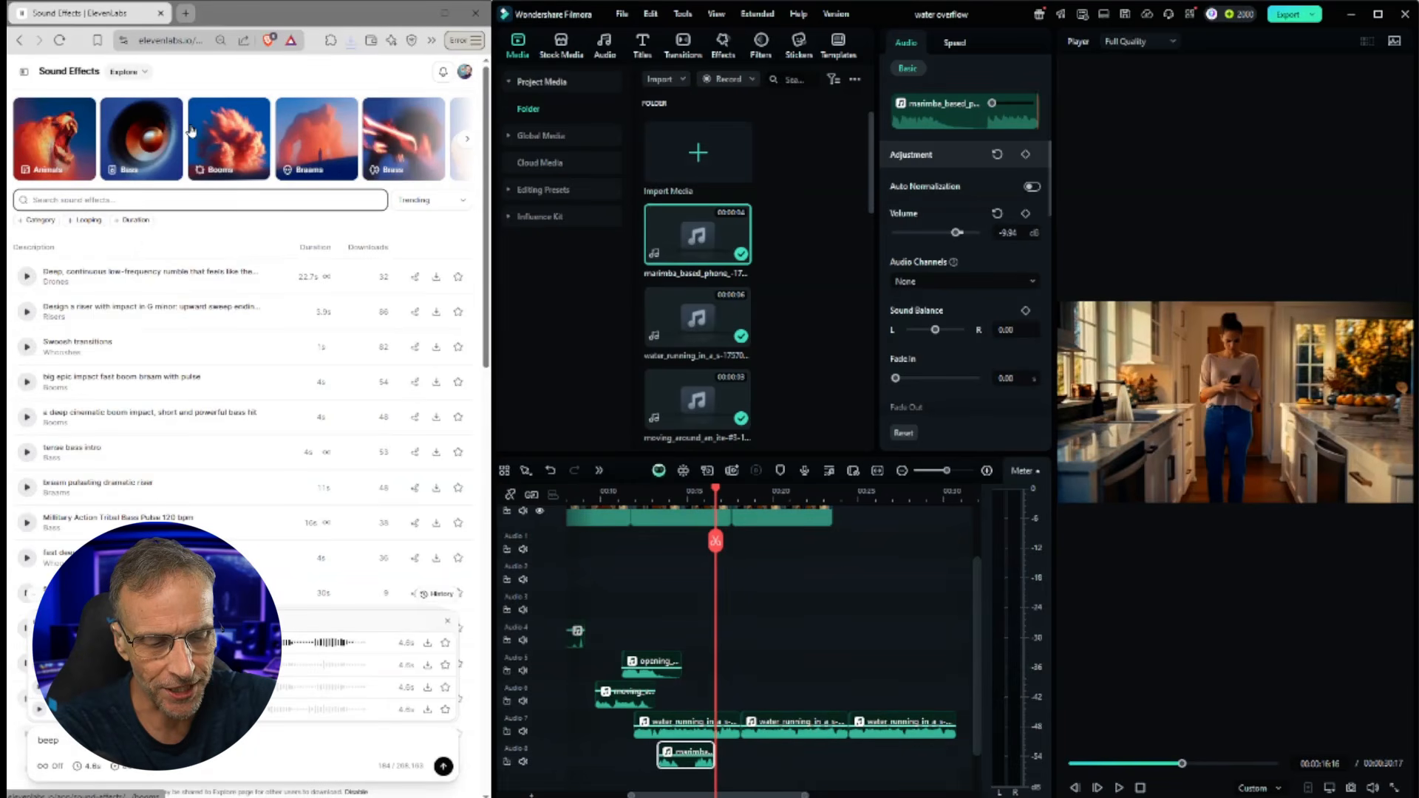
# Step: Search the sound library for 'beep' and preview the first few results
pyautogui.write('beep')
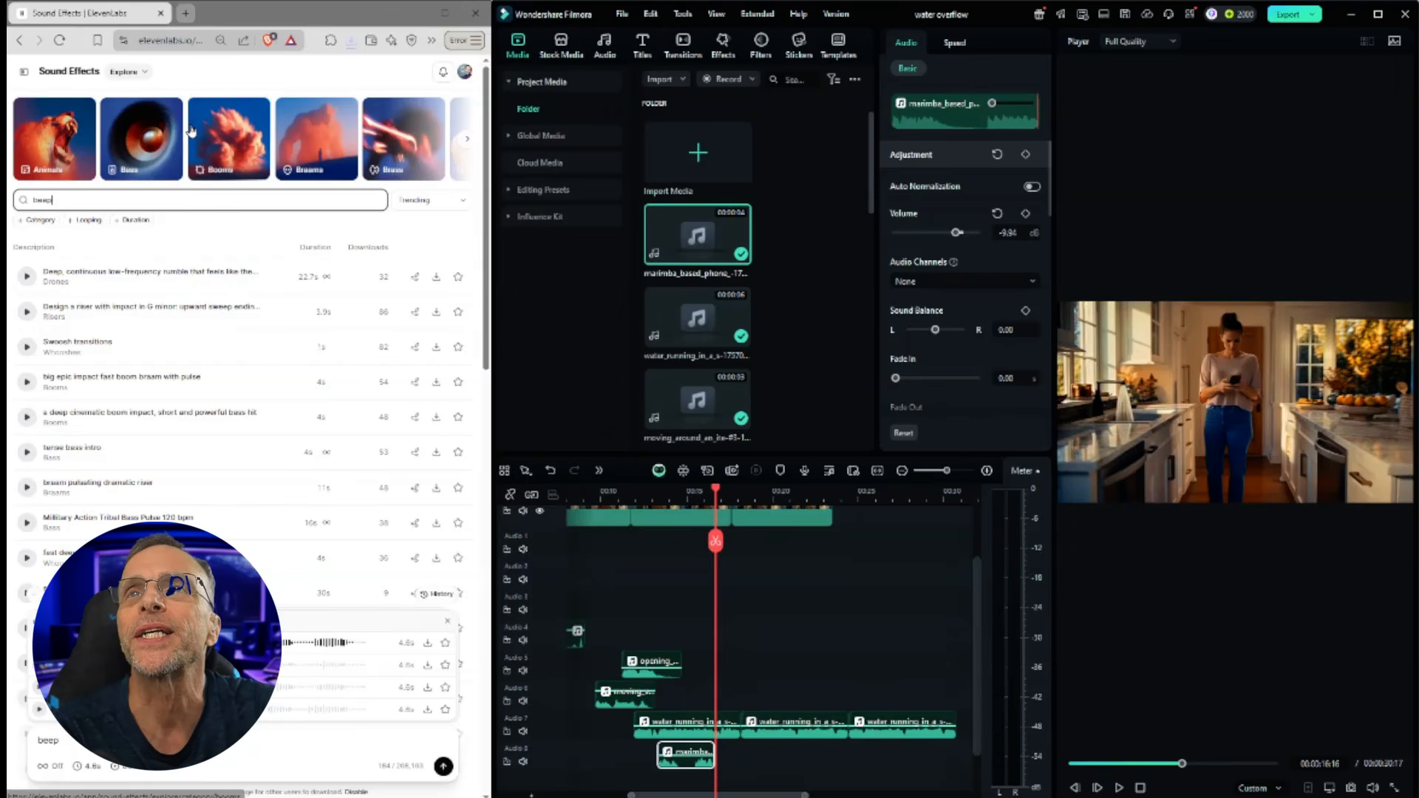
pyautogui.press('Return')
pyautogui.click(27, 277)
pyautogui.click(27, 311)
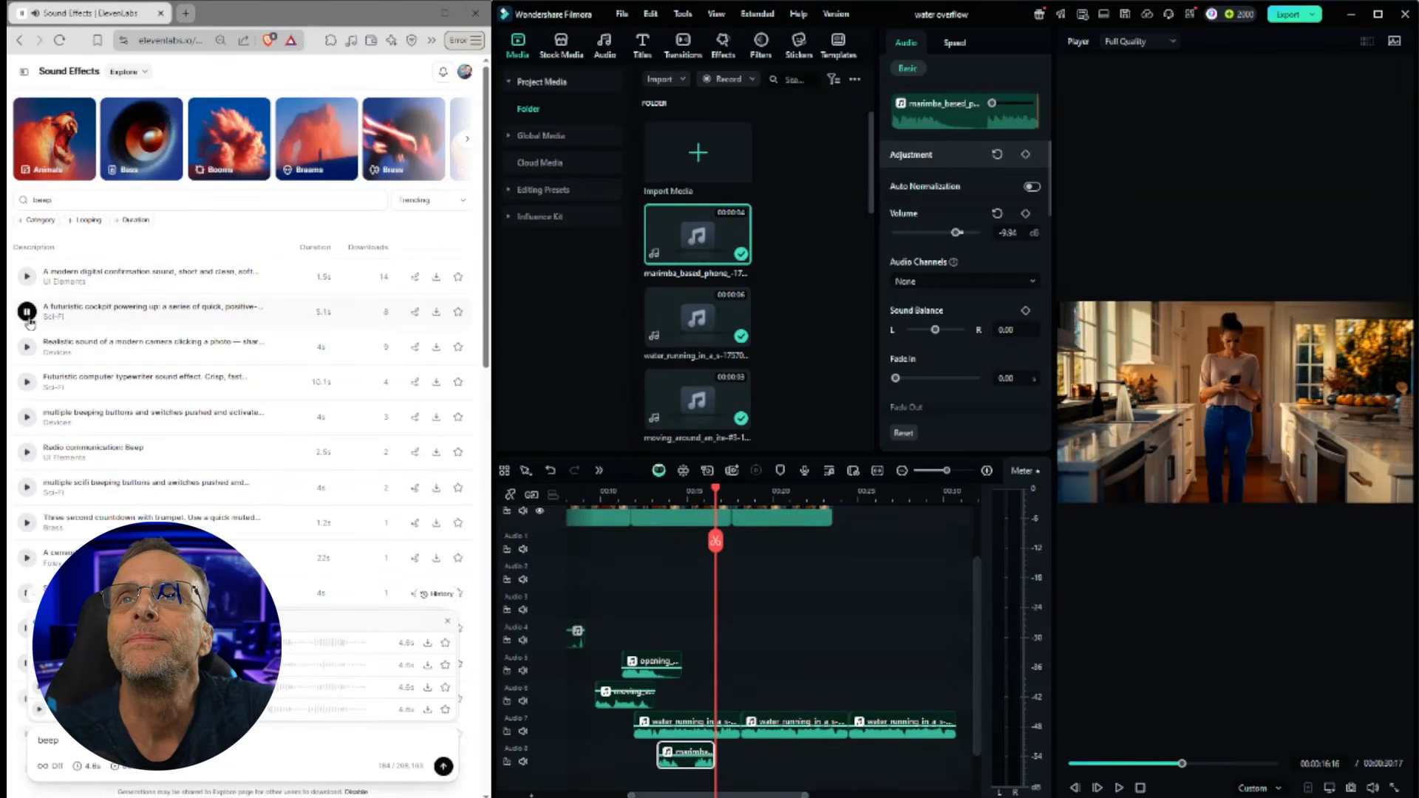
pyautogui.click(26, 348)
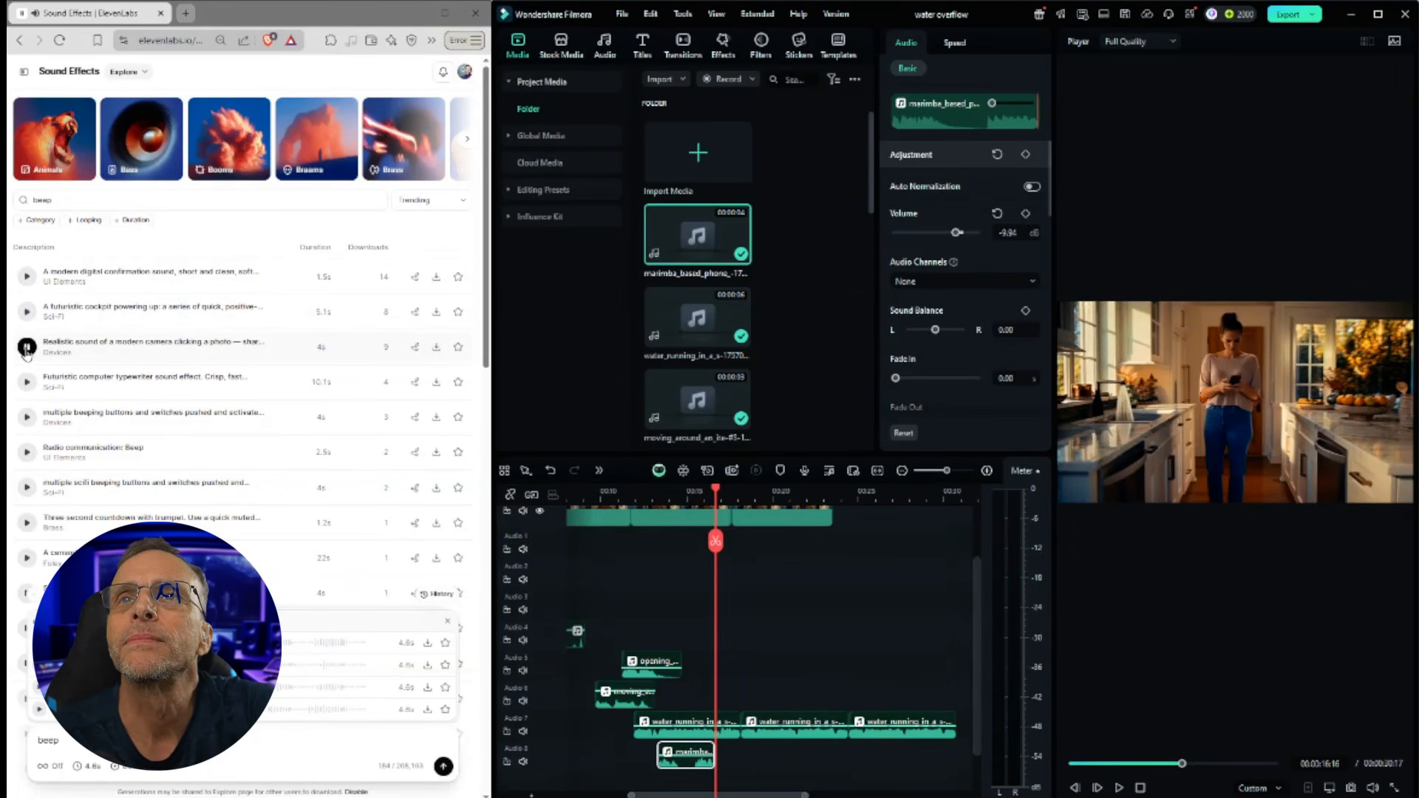
pyautogui.click(25, 384)
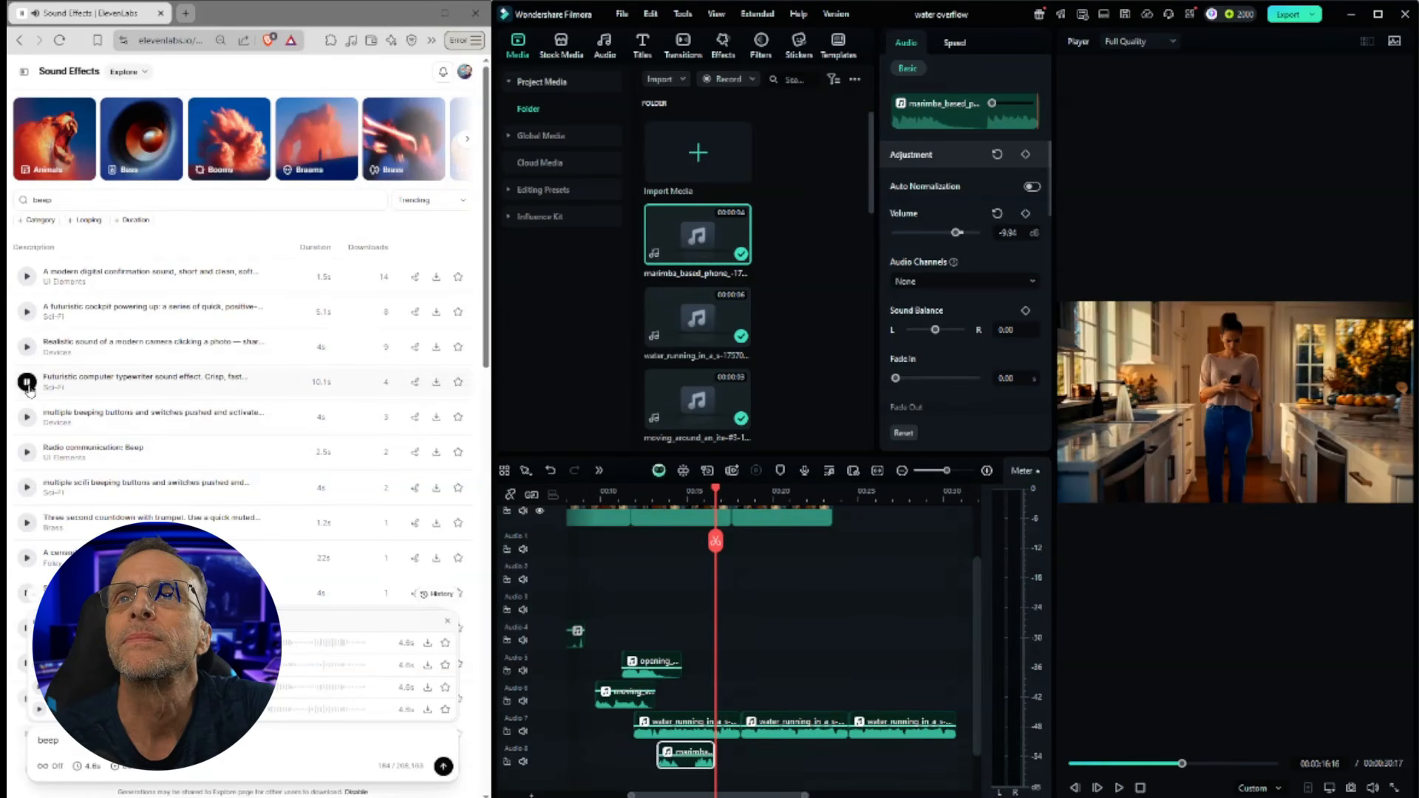
pyautogui.click(28, 278)
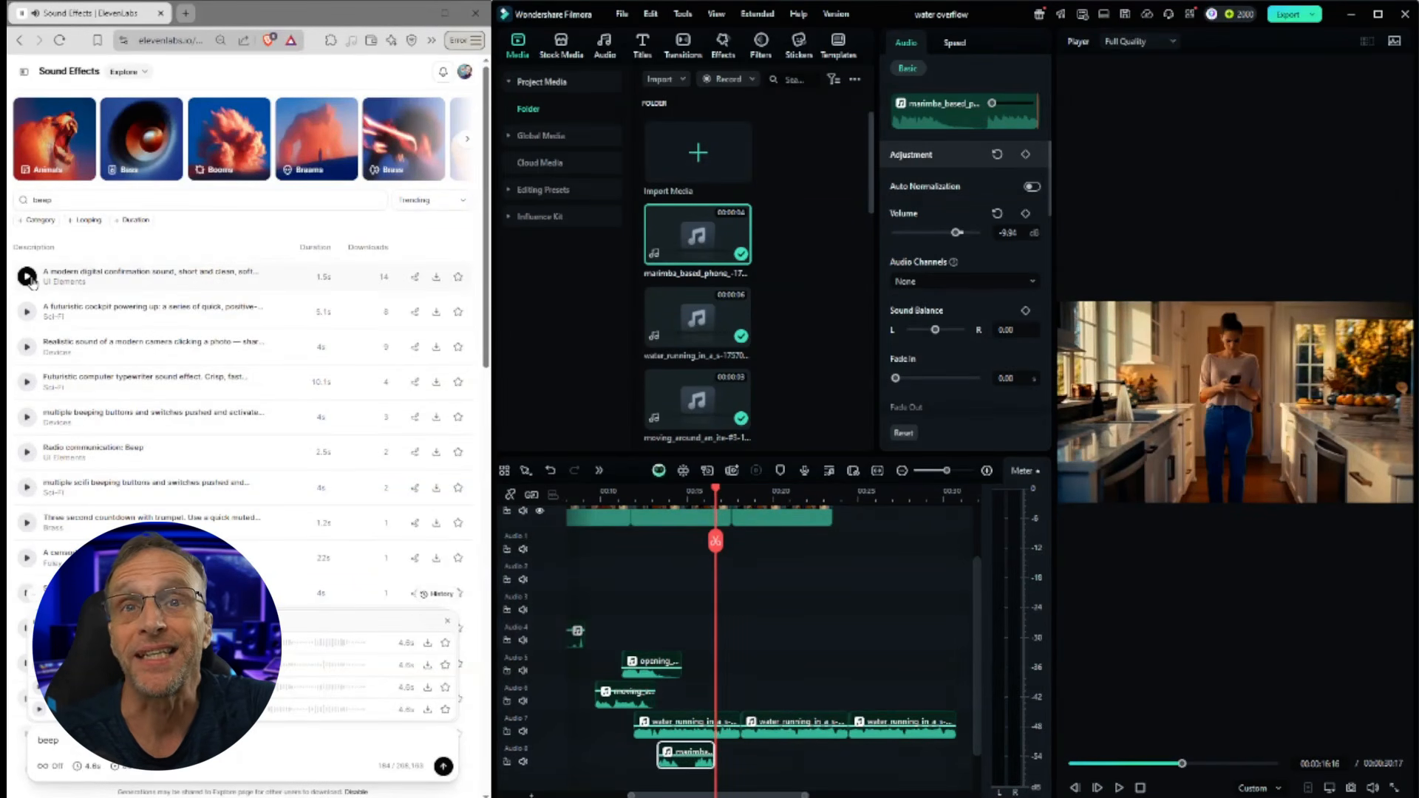
# Step: Download the modern digital confirmation sound as WAV onto a ninth audio track and play it back
pyautogui.click(436, 276)
pyautogui.click(417, 326)
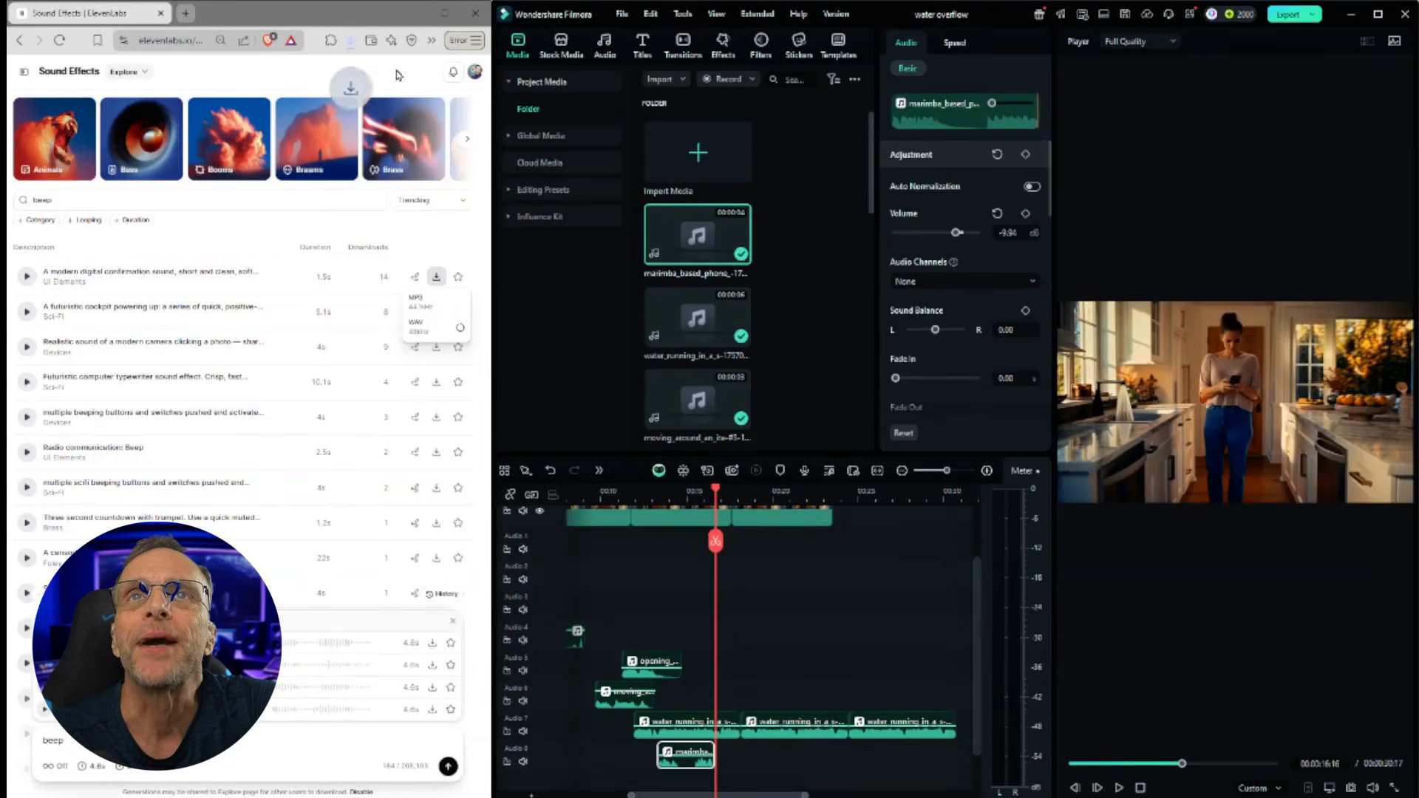
pyautogui.click(350, 40)
pyautogui.moveTo(262, 80); pyautogui.dragTo(724, 751)
pyautogui.click(1119, 788)
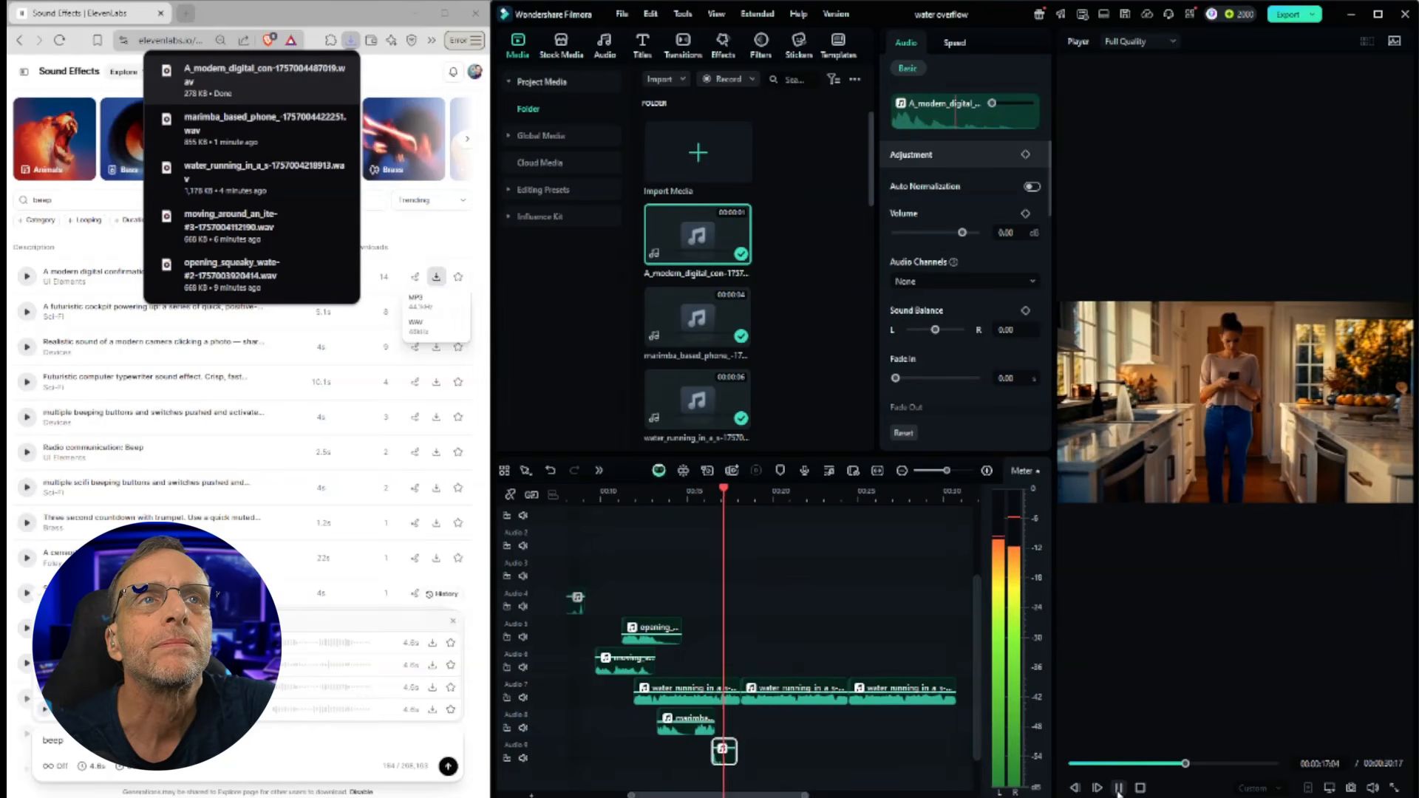
pyautogui.click(1119, 788)
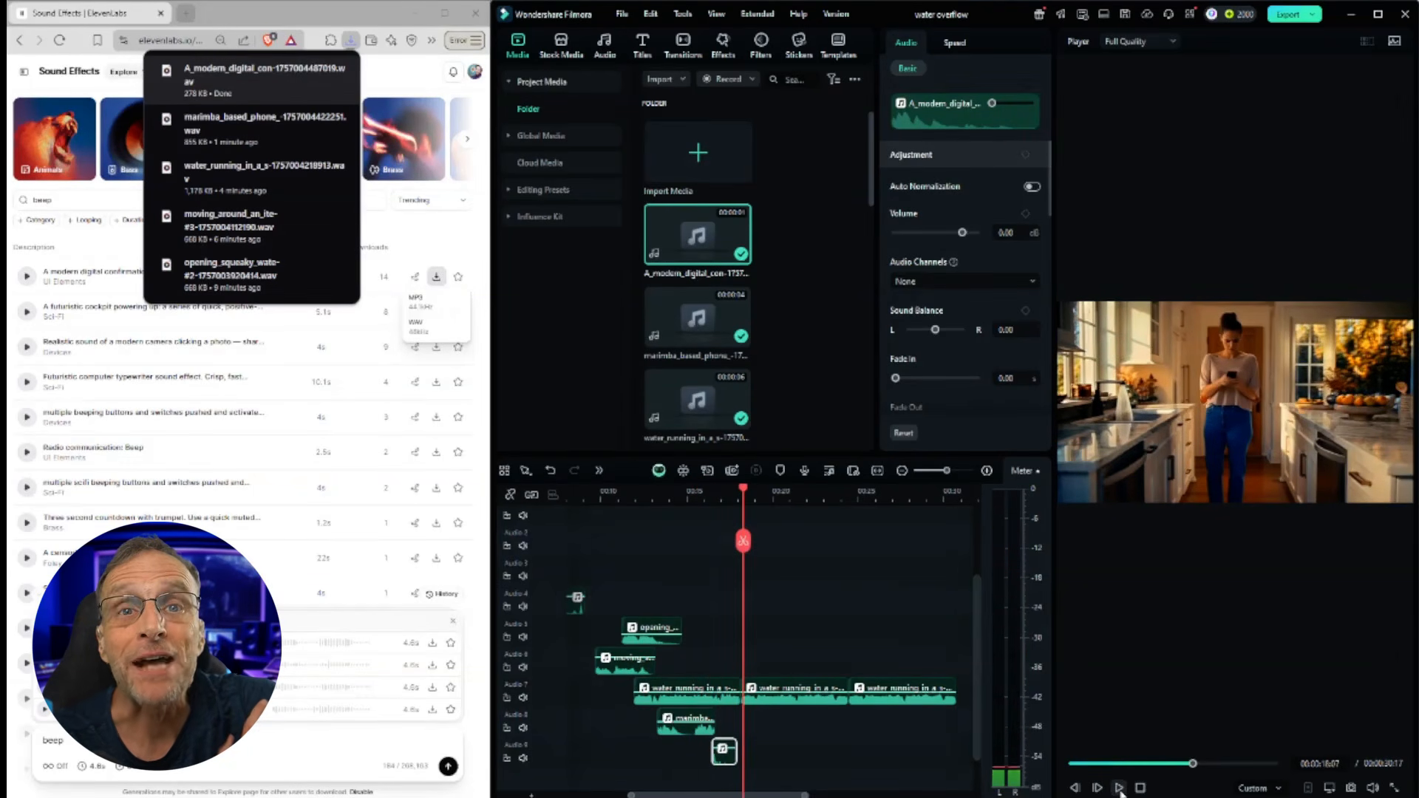
# Step: Search the sound library for 'gasp' and preview the old English lady shocked gasp
pyautogui.moveTo(743, 489); pyautogui.dragTo(757, 492)
pyautogui.doubleClick(63, 200)
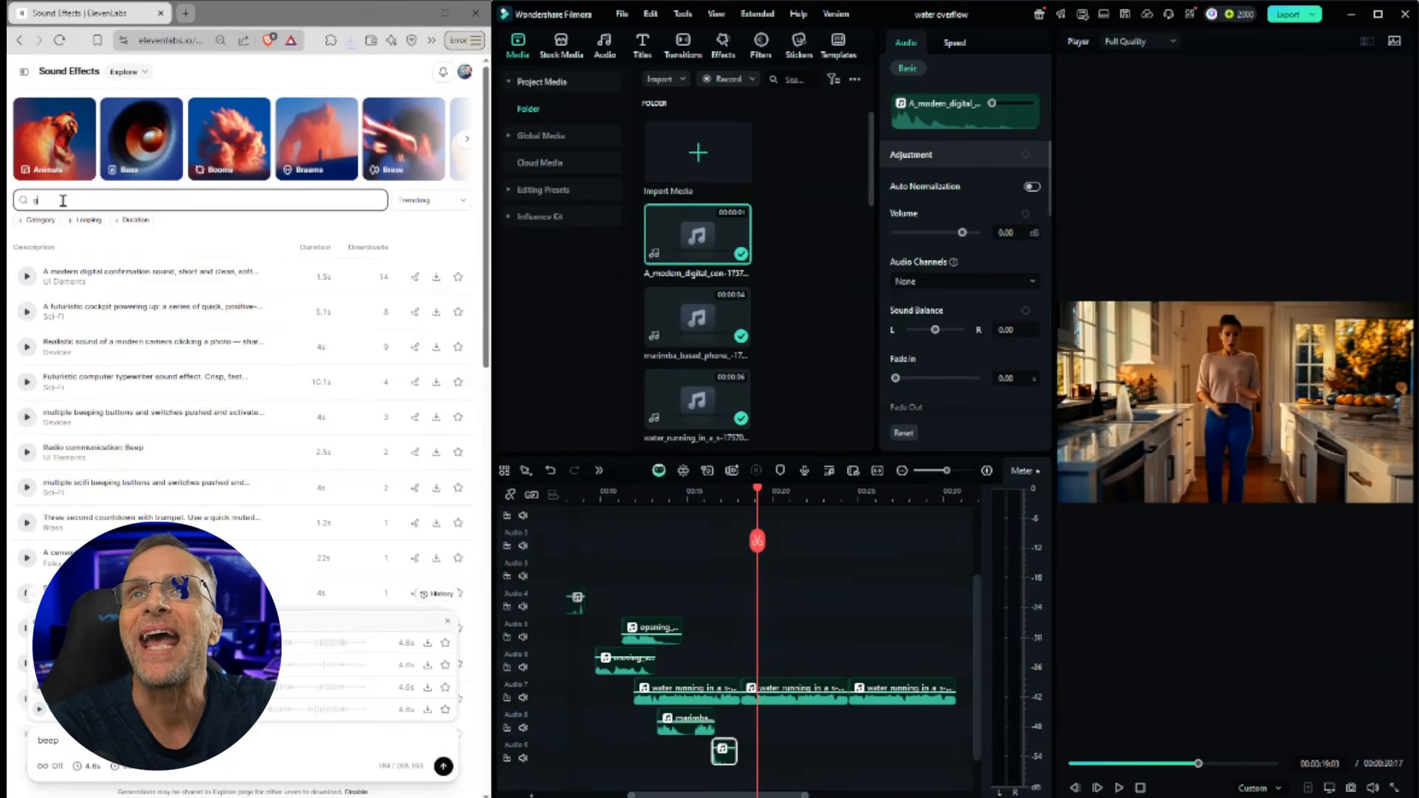
pyautogui.click(27, 312)
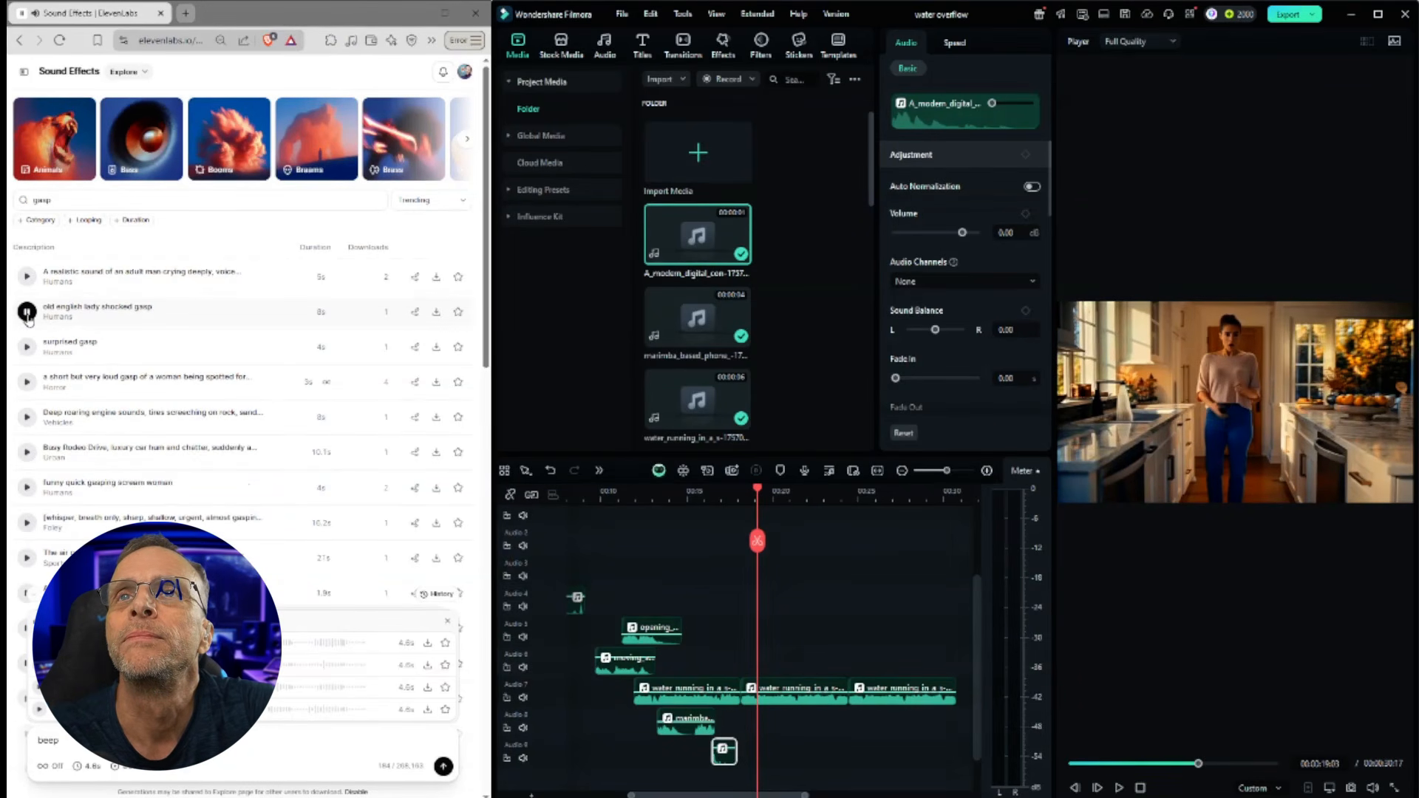
# Step: Play back the timeline with the gasp clip on a tenth audio track near the water spill
pyautogui.click(1121, 789)
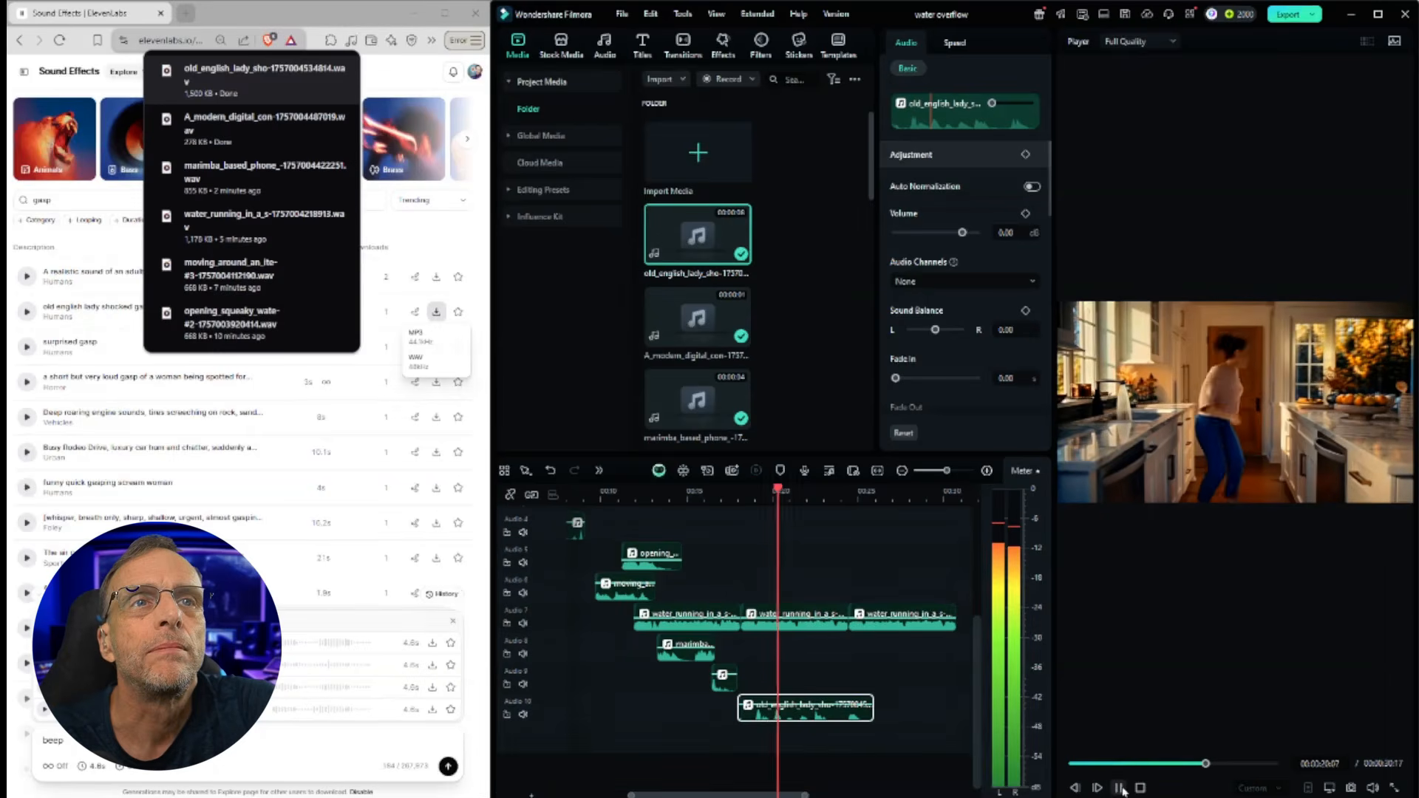
pyautogui.click(1122, 789)
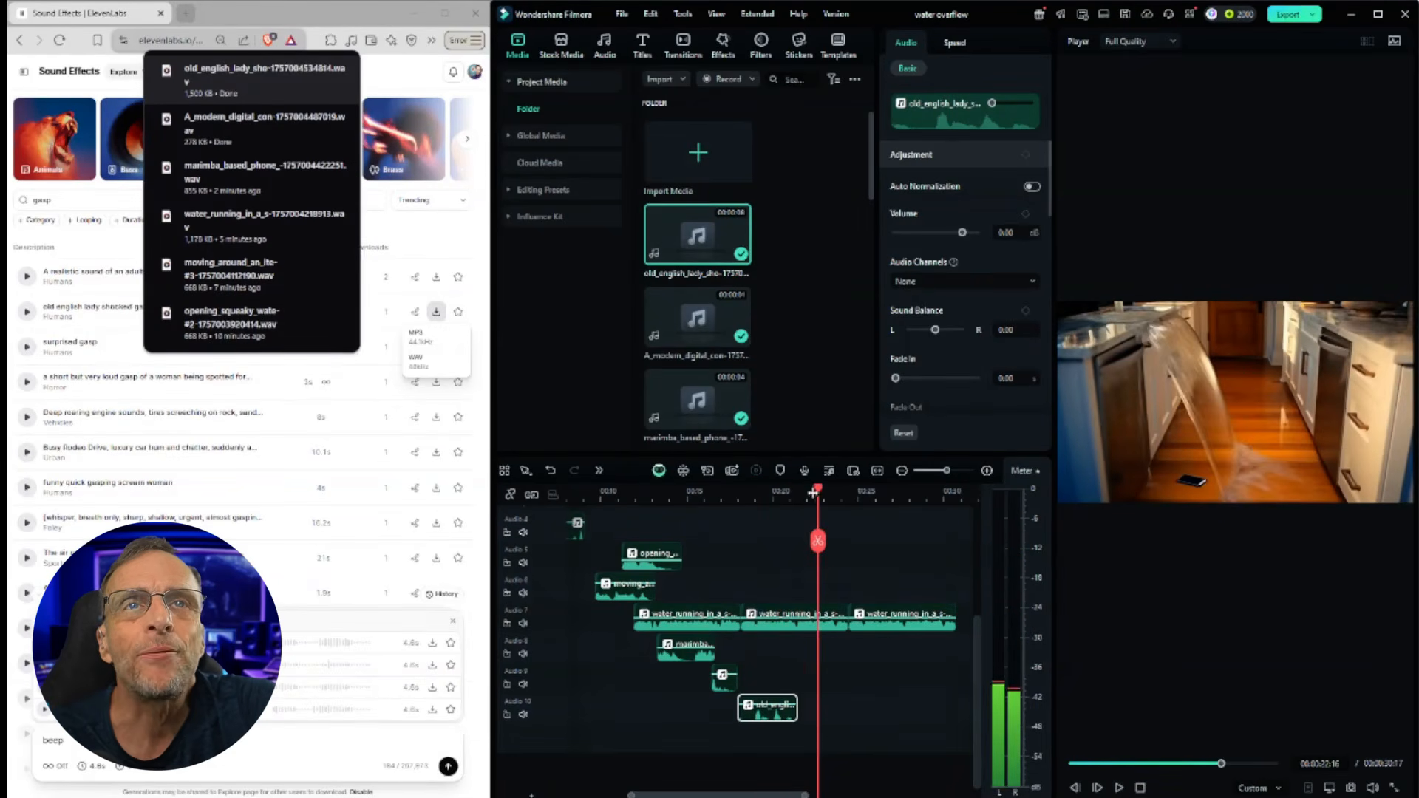
pyautogui.click(776, 491)
pyautogui.moveTo(783, 492); pyautogui.dragTo(805, 493)
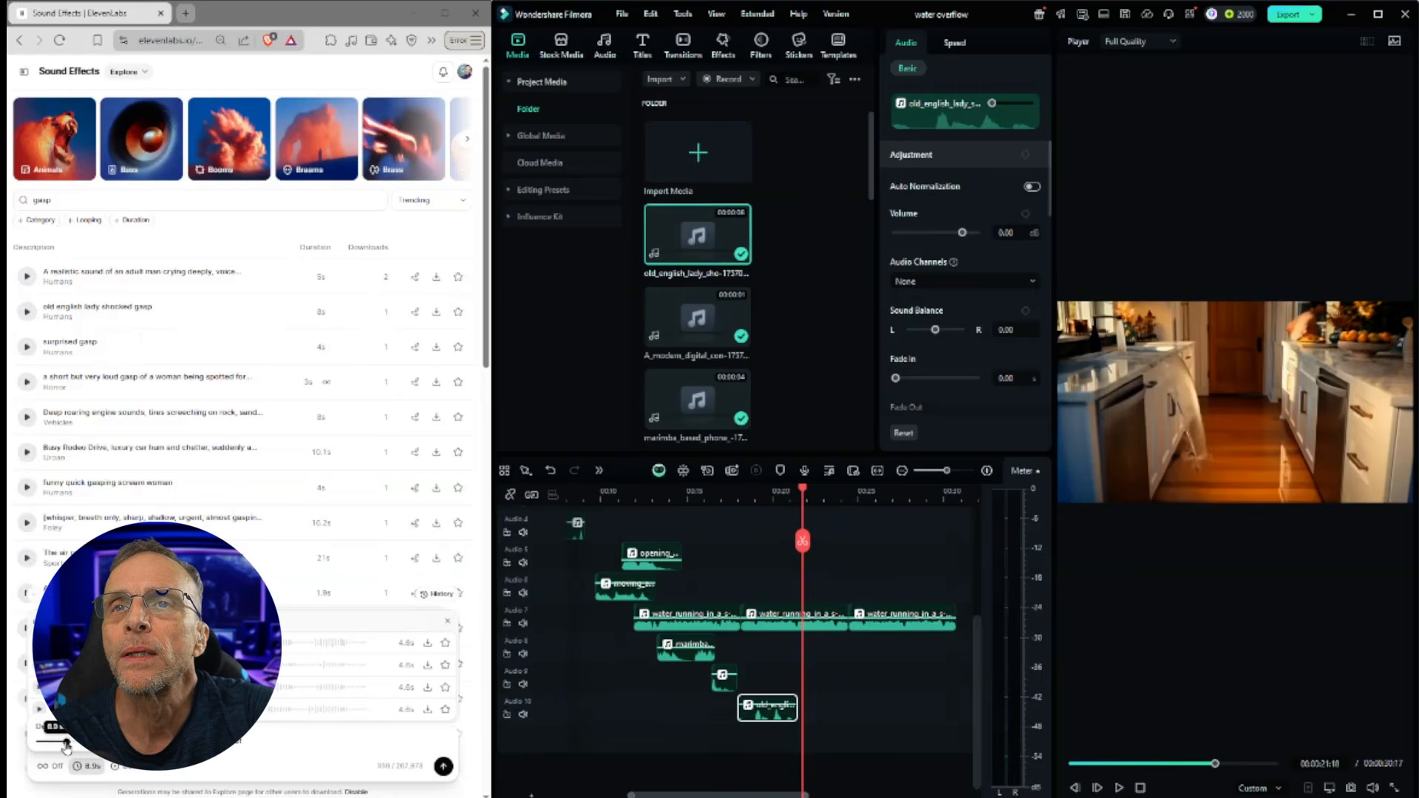
# Step: Generate an 8.9-second sound effect for 'large amount of water spilling onto a wooden floor' and audition a variation
pyautogui.click(295, 752)
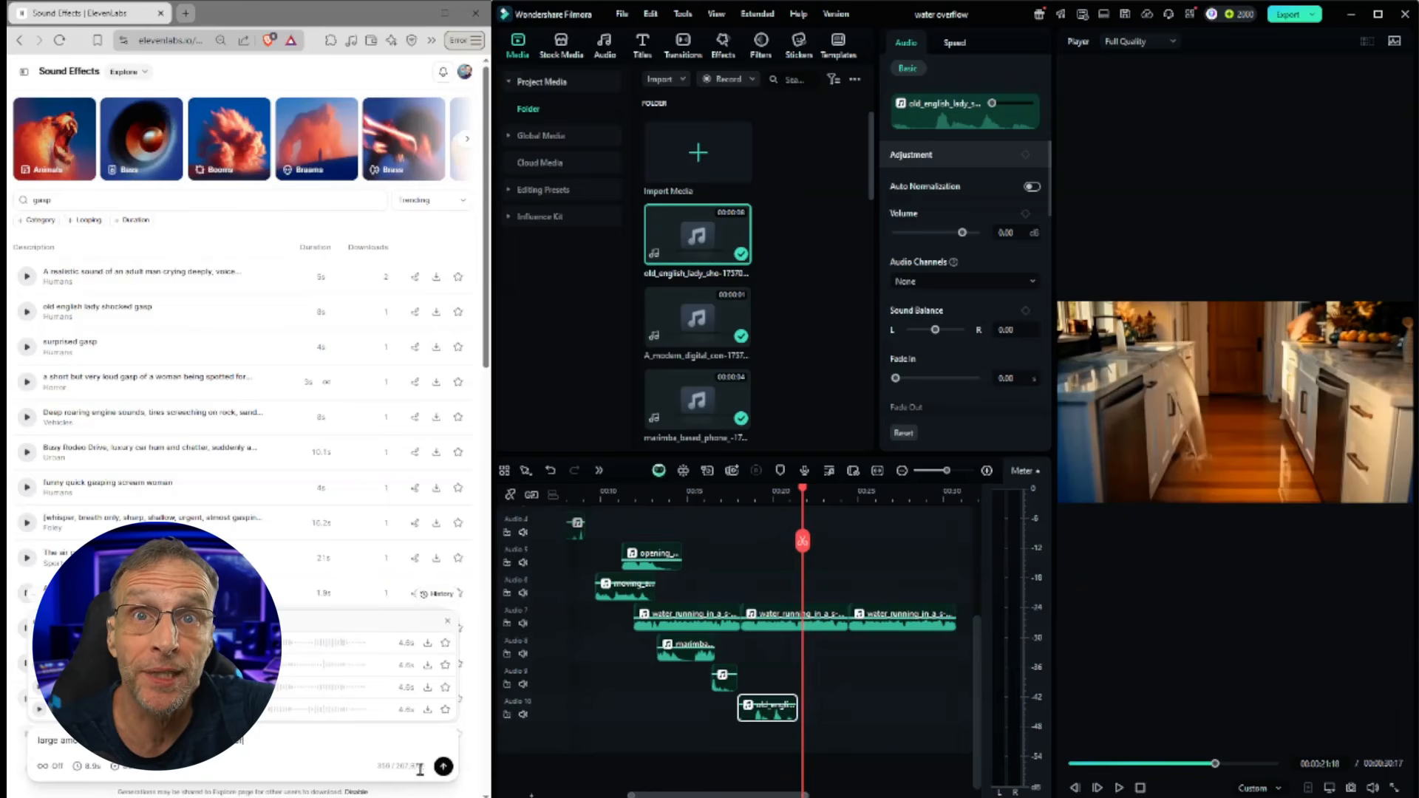
pyautogui.click(443, 768)
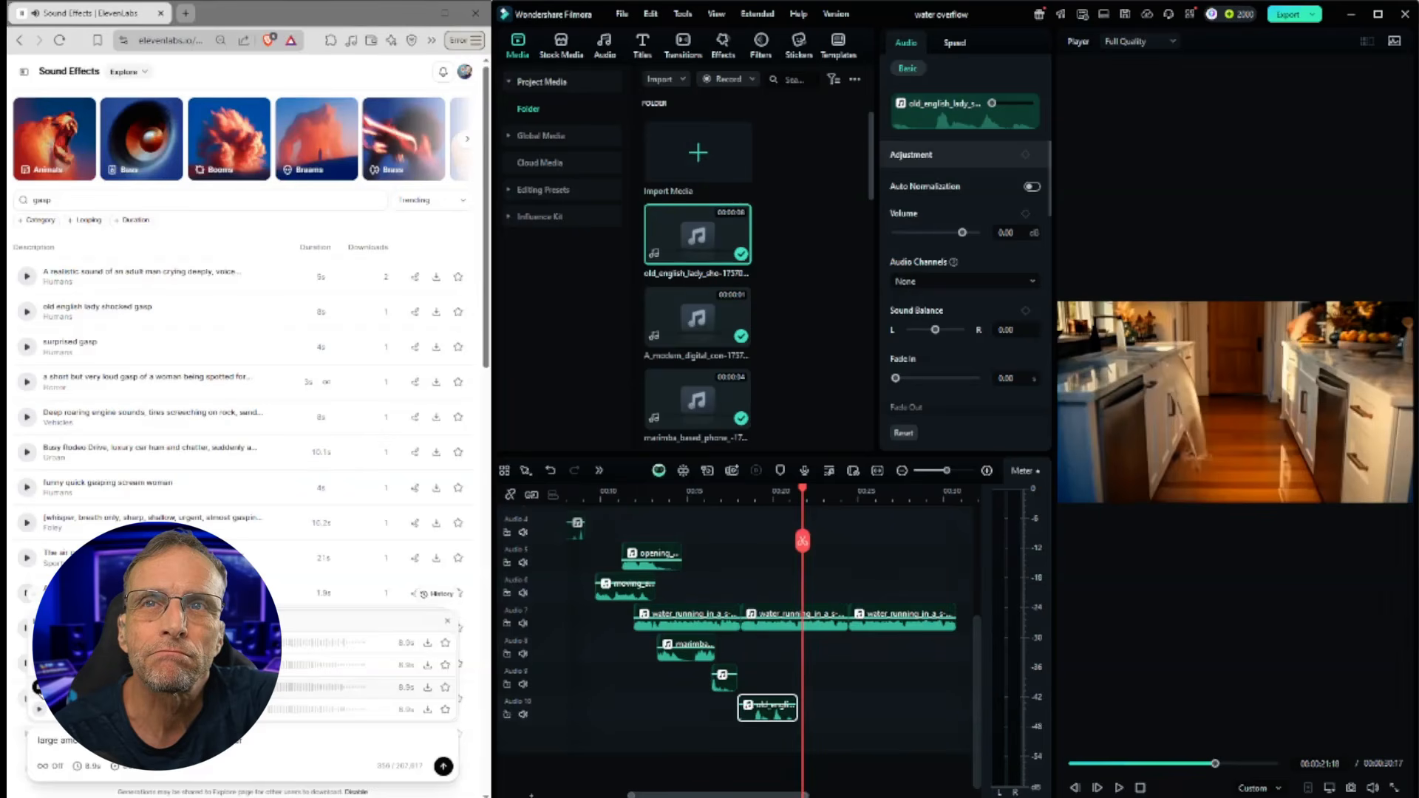
pyautogui.click(39, 710)
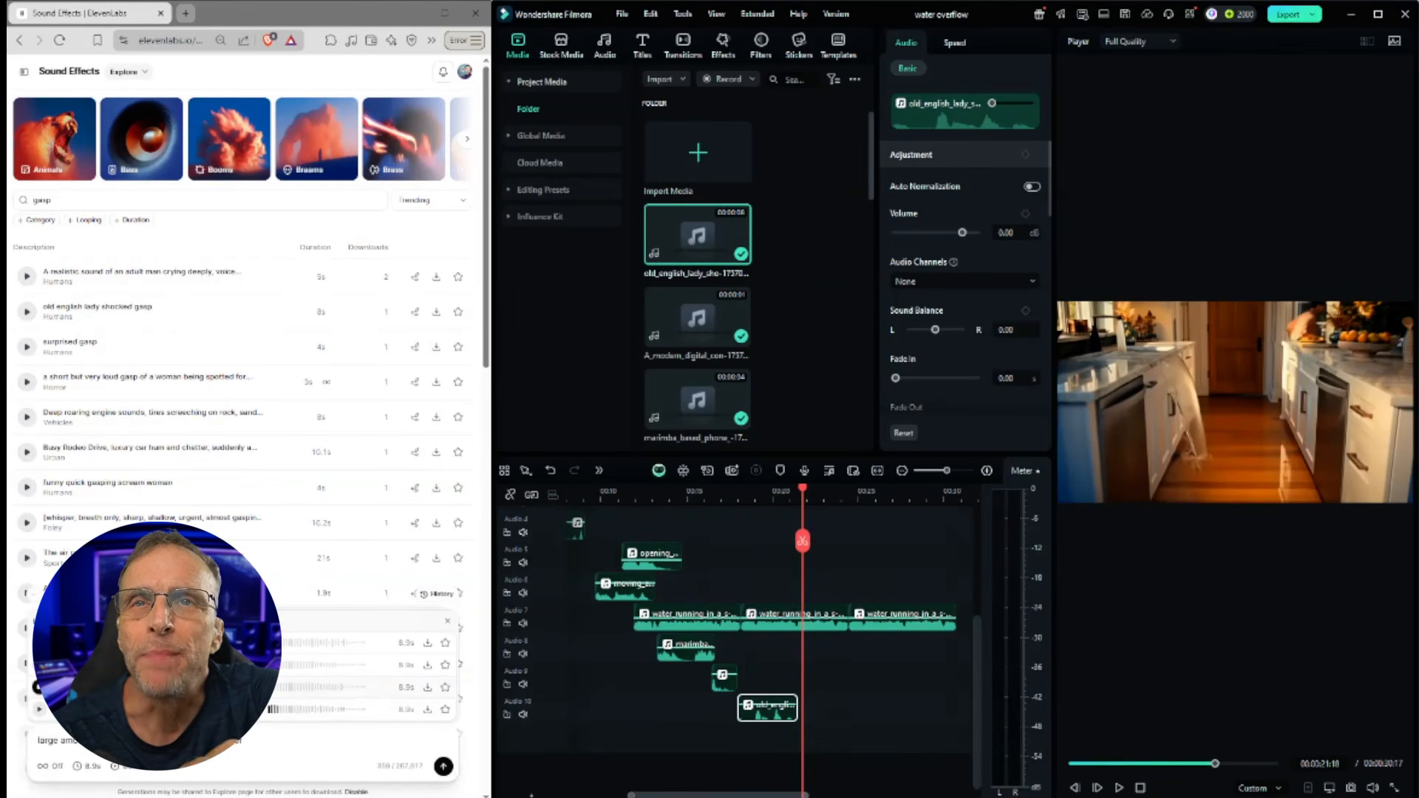
# Step: Search the sound effects library for 'water spill' and browse the results
pyautogui.doubleClick(26, 202)
pyautogui.write('w')
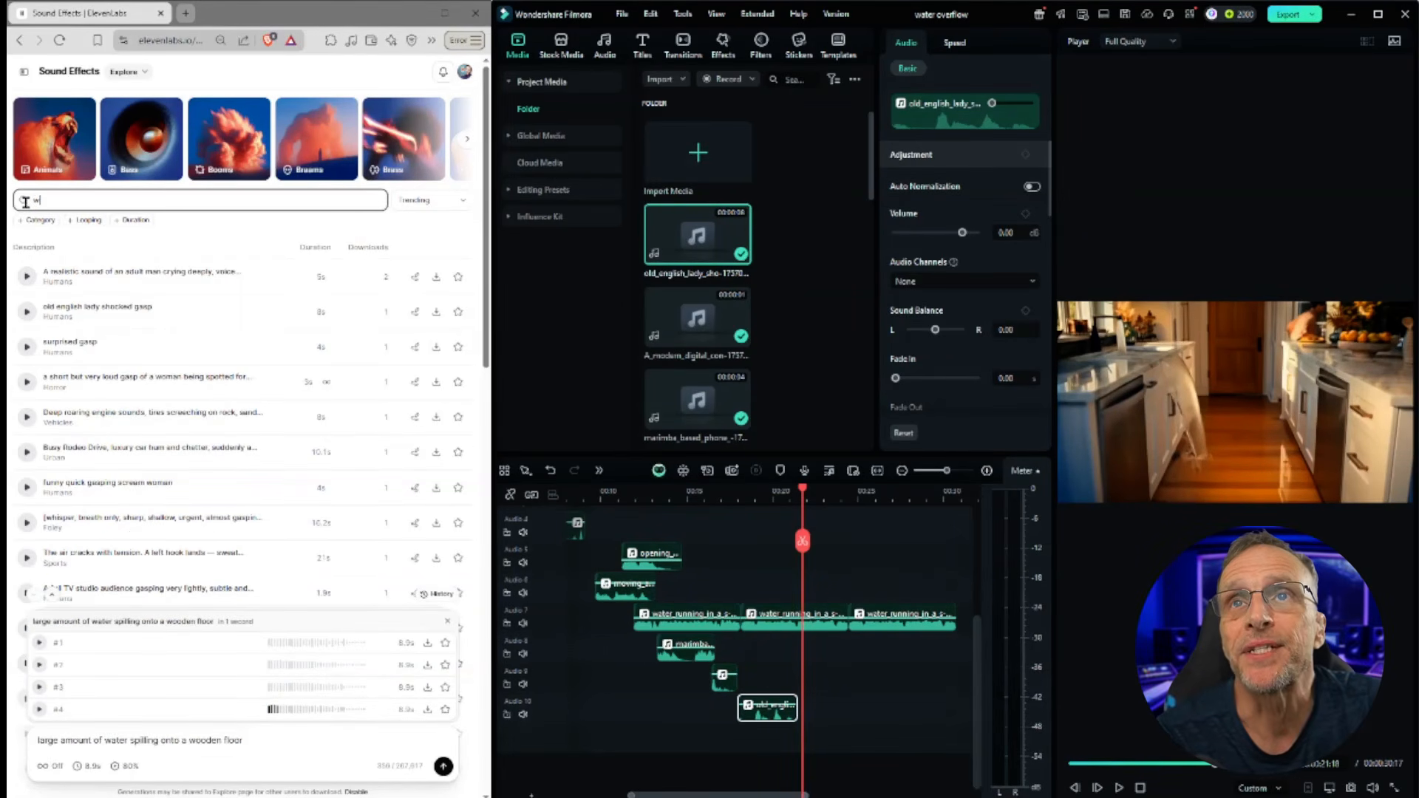
pyautogui.write('ater spill')
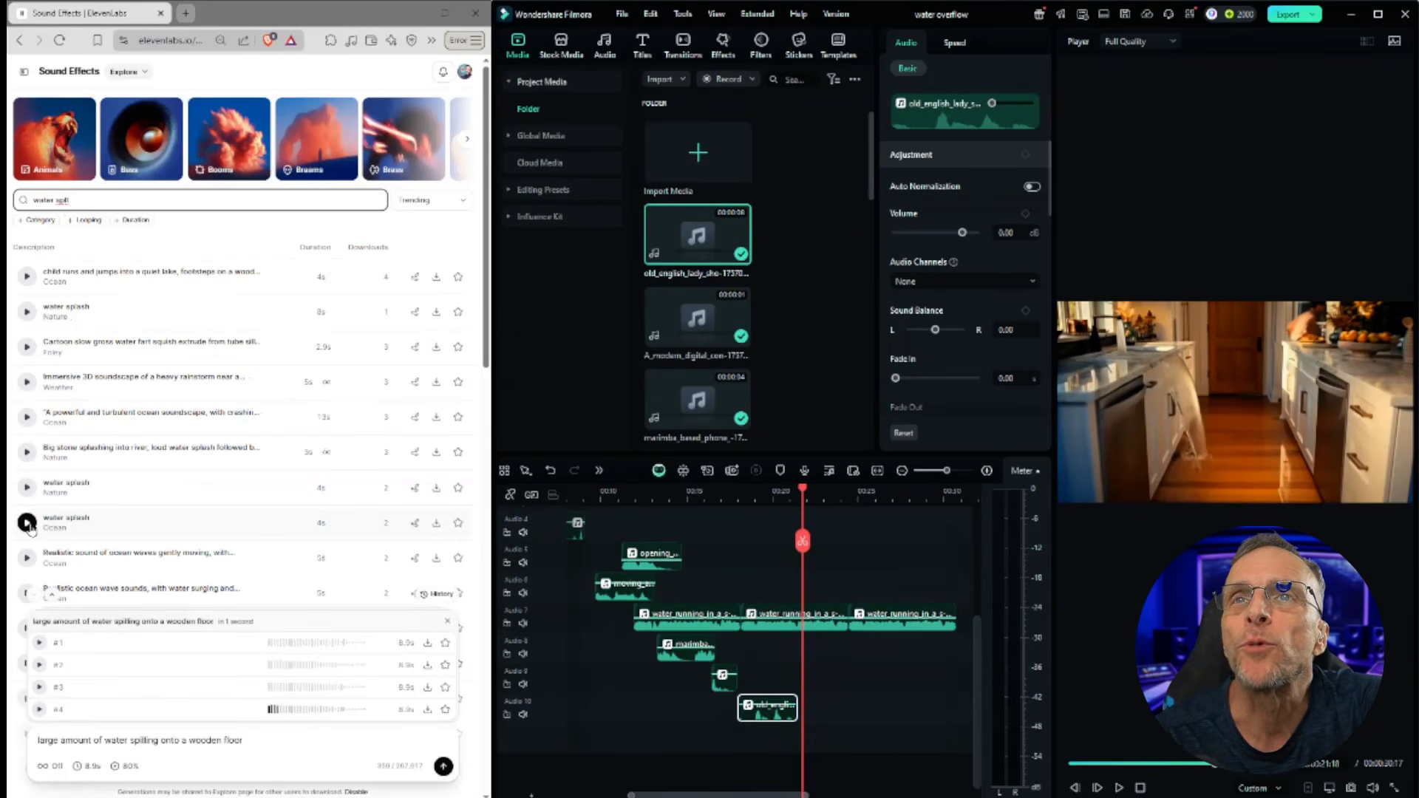
pyautogui.scroll(-1, 31, 558)
pyautogui.scroll(-2, 31, 525)
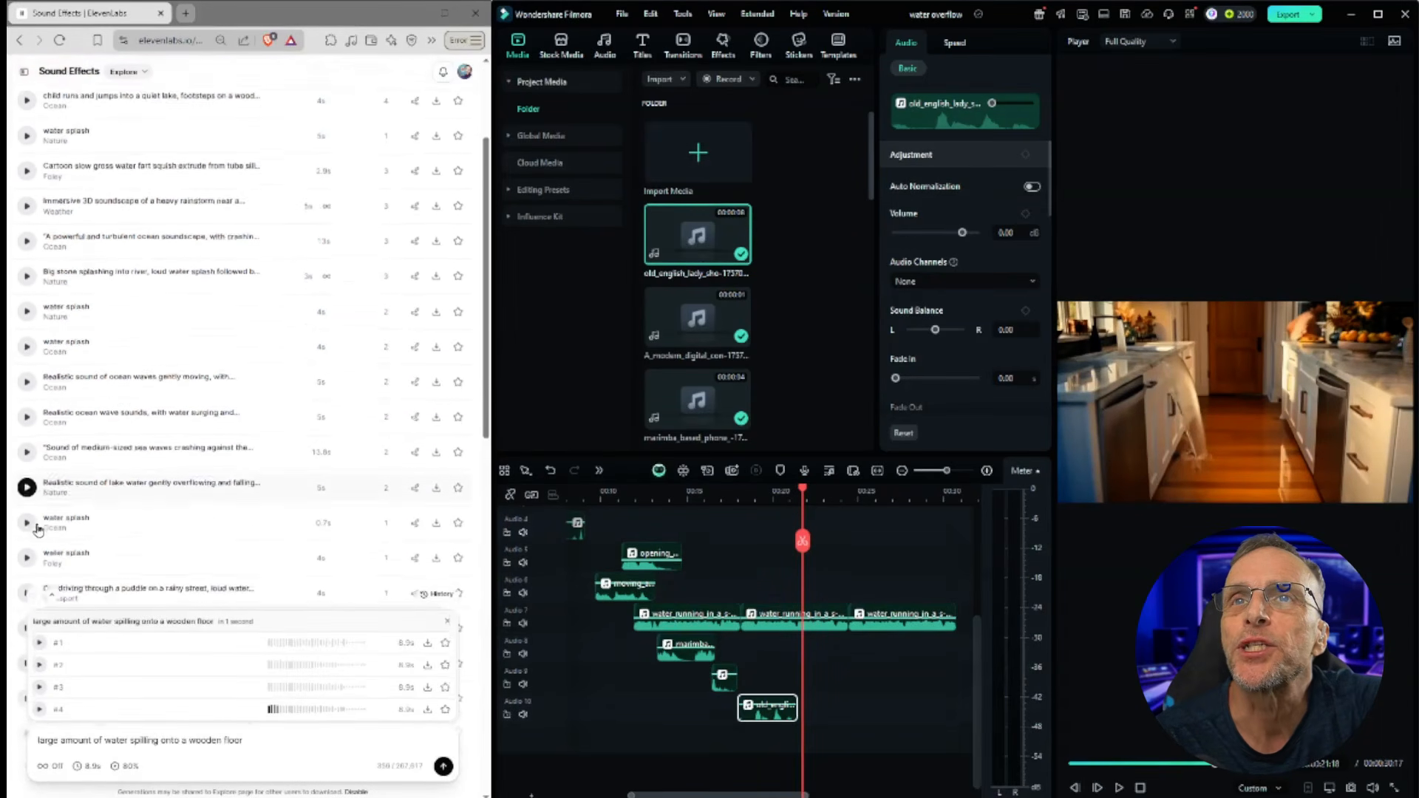
pyautogui.scroll(3, 28, 491)
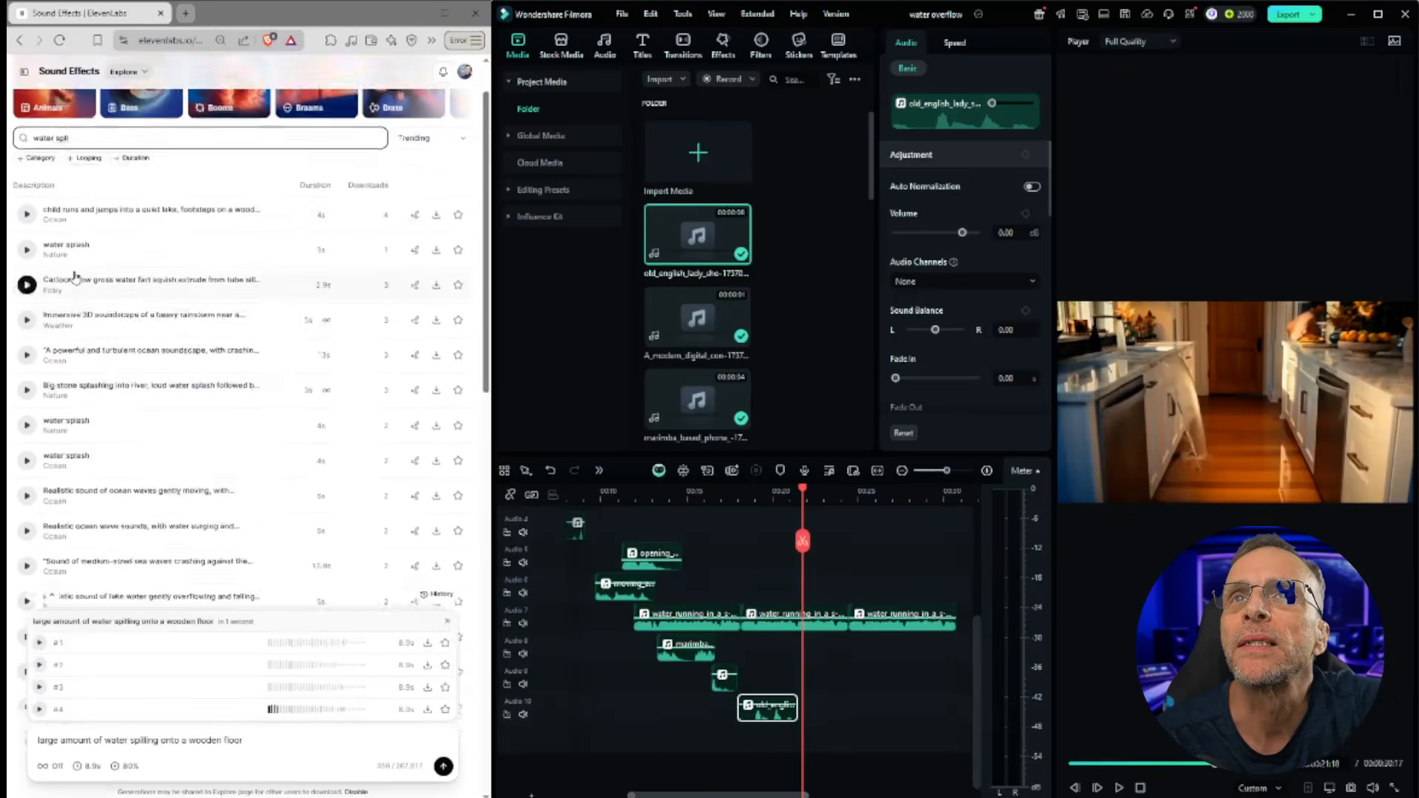
# Step: Search the library for 'water flowing' and preview the first two results
pyautogui.doubleClick(66, 201)
pyautogui.click(28, 279)
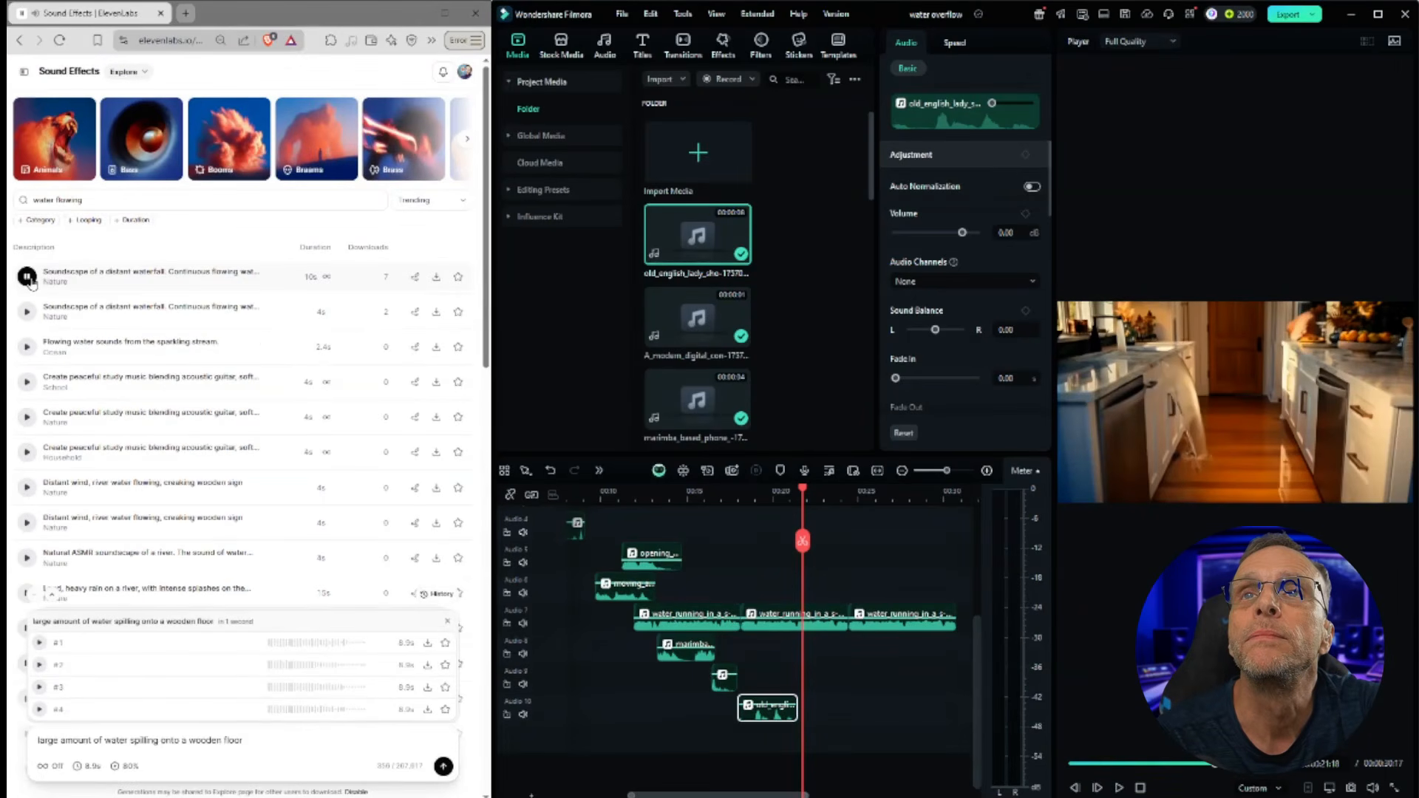
pyautogui.click(27, 312)
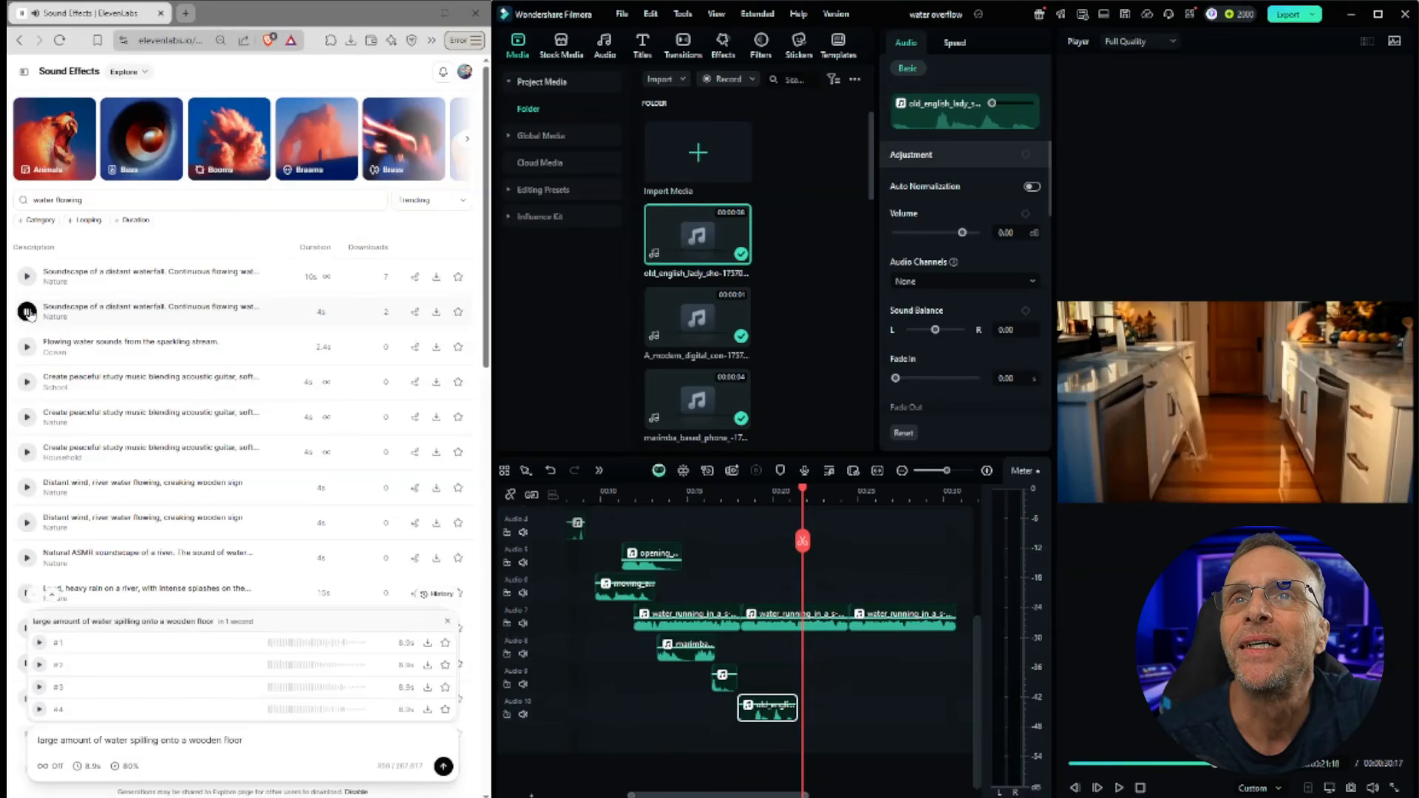
# Step: Search the library for 'water flooding a room' and preview both seawater flooding results
pyautogui.doubleClick(70, 200)
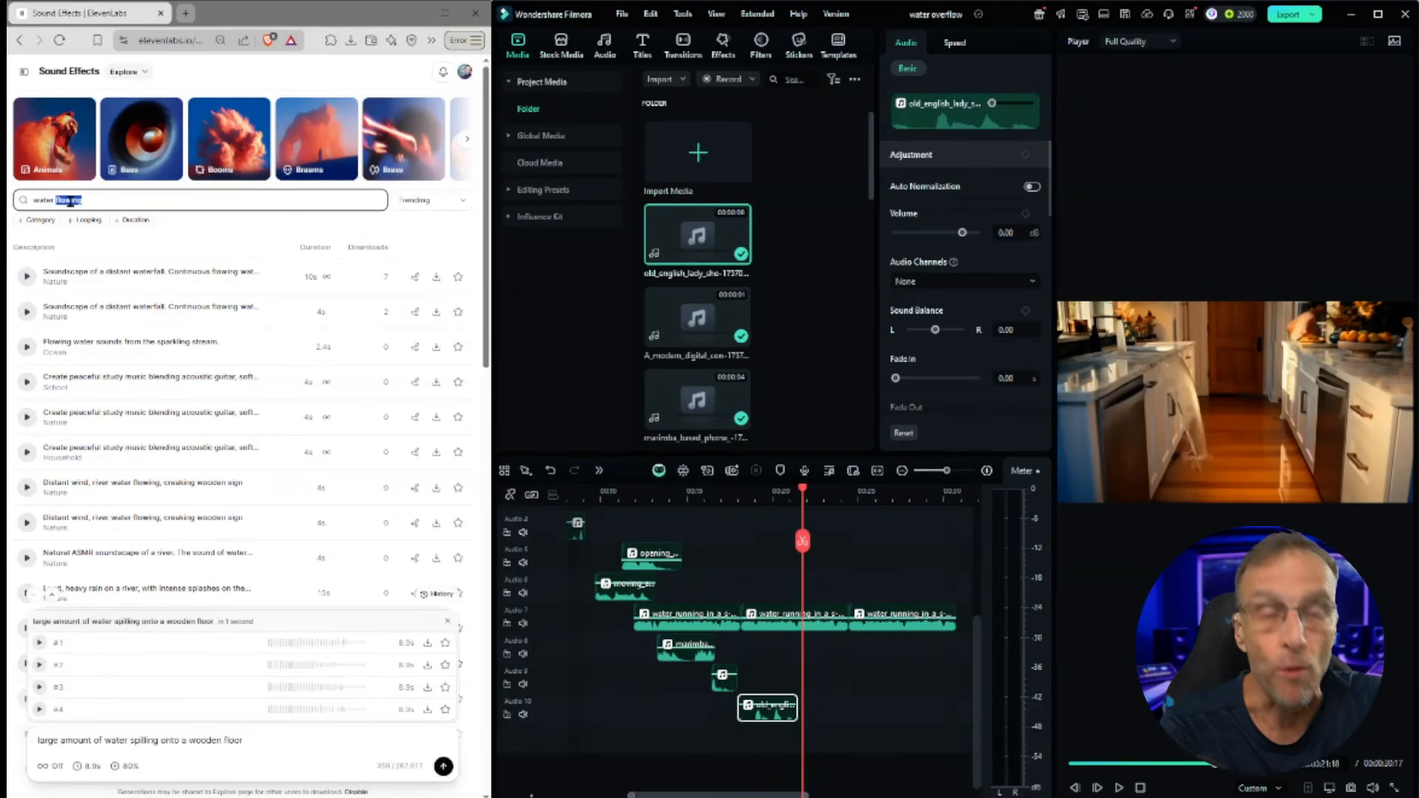
pyautogui.write('flooding a room')
pyautogui.press('Return')
pyautogui.click(27, 276)
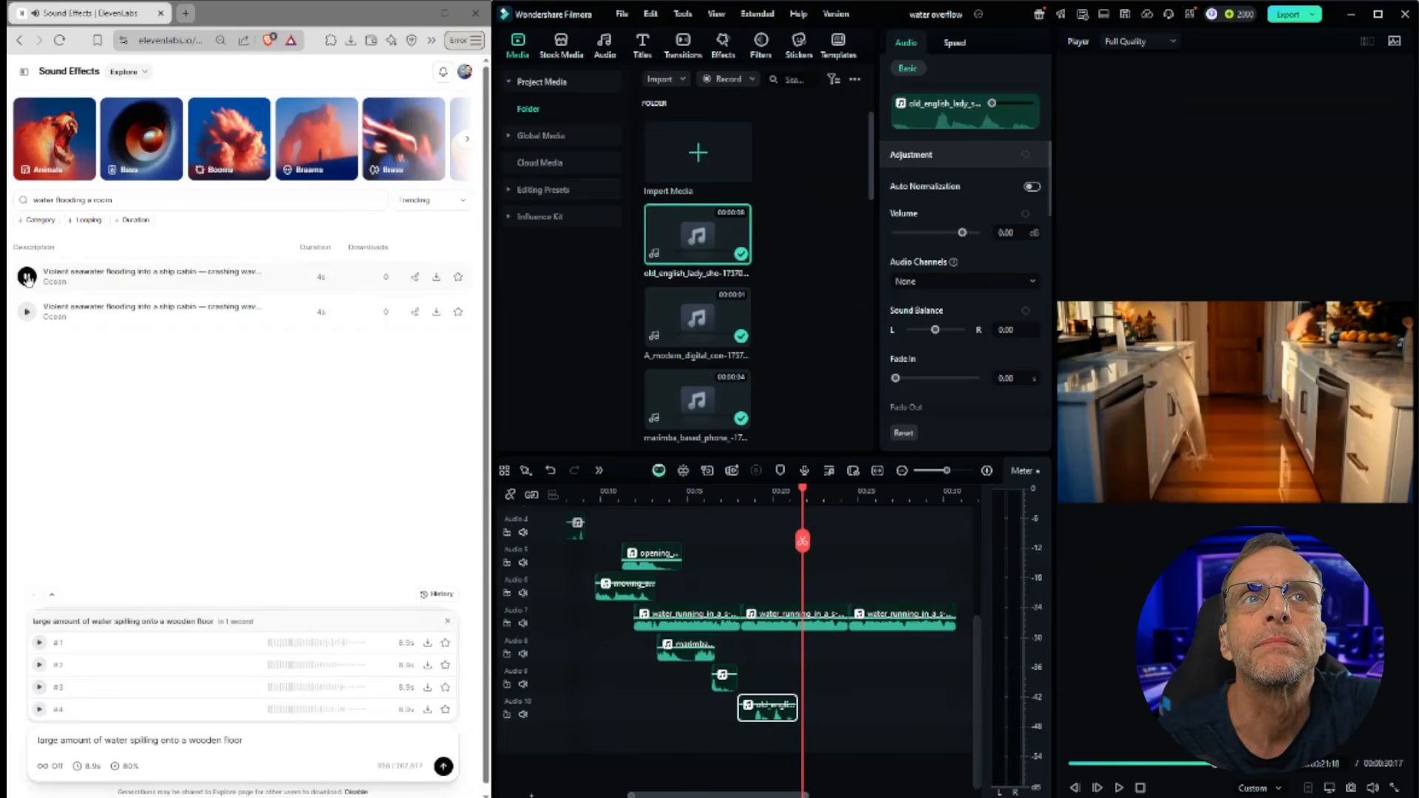
pyautogui.click(26, 312)
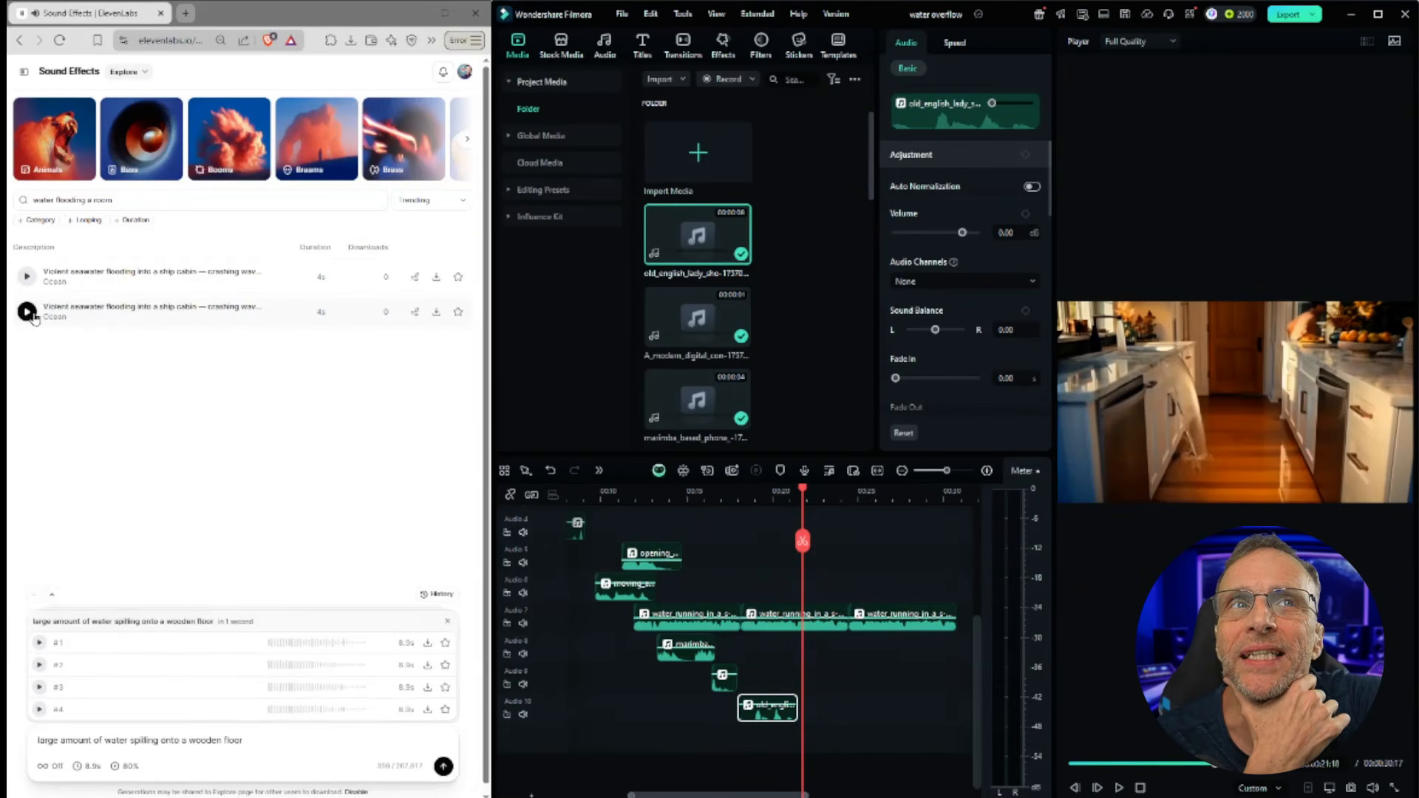
# Step: Download the violent seawater flooding sound as WAV, place it on an eleventh audio track below the gasp, and play it back
pyautogui.click(434, 316)
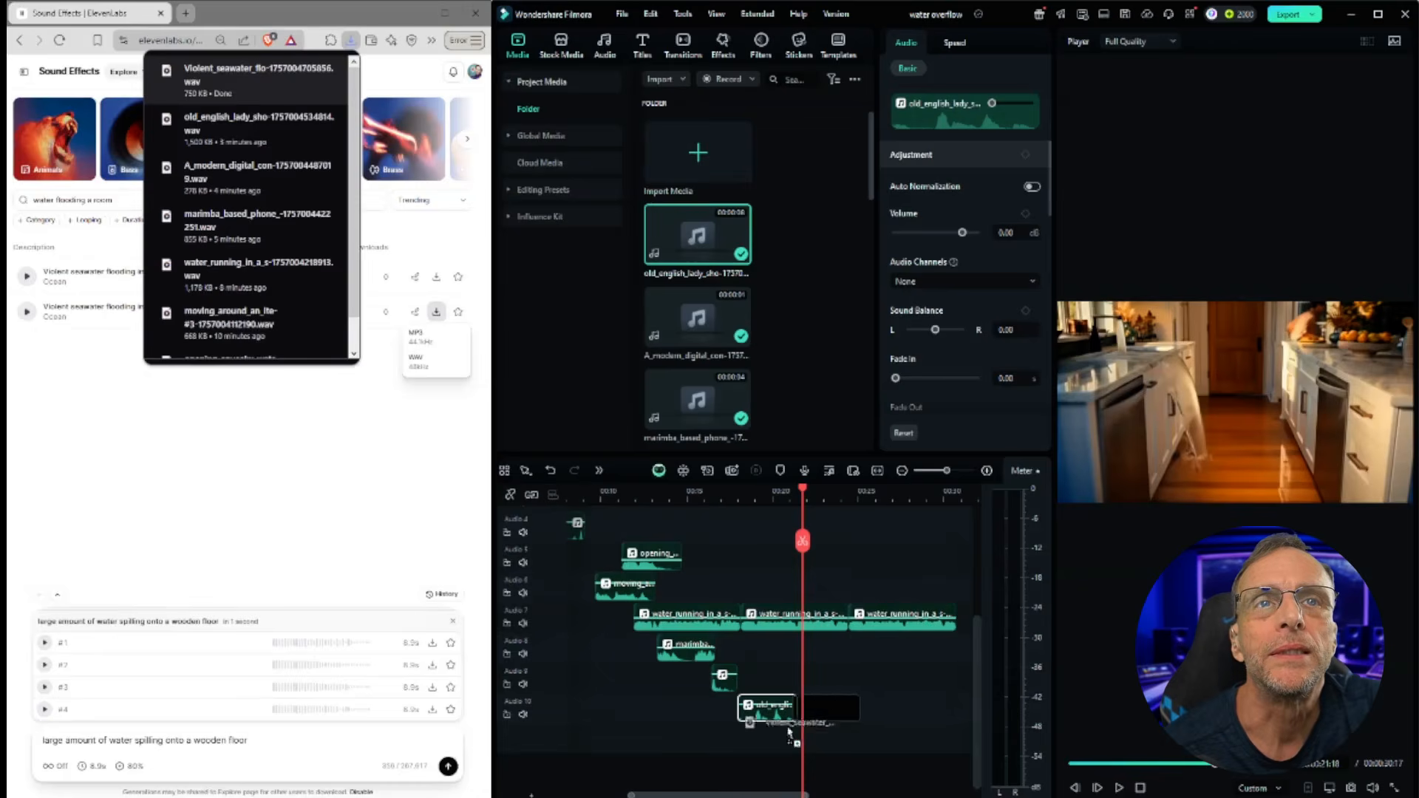
pyautogui.moveTo(794, 734); pyautogui.dragTo(776, 744)
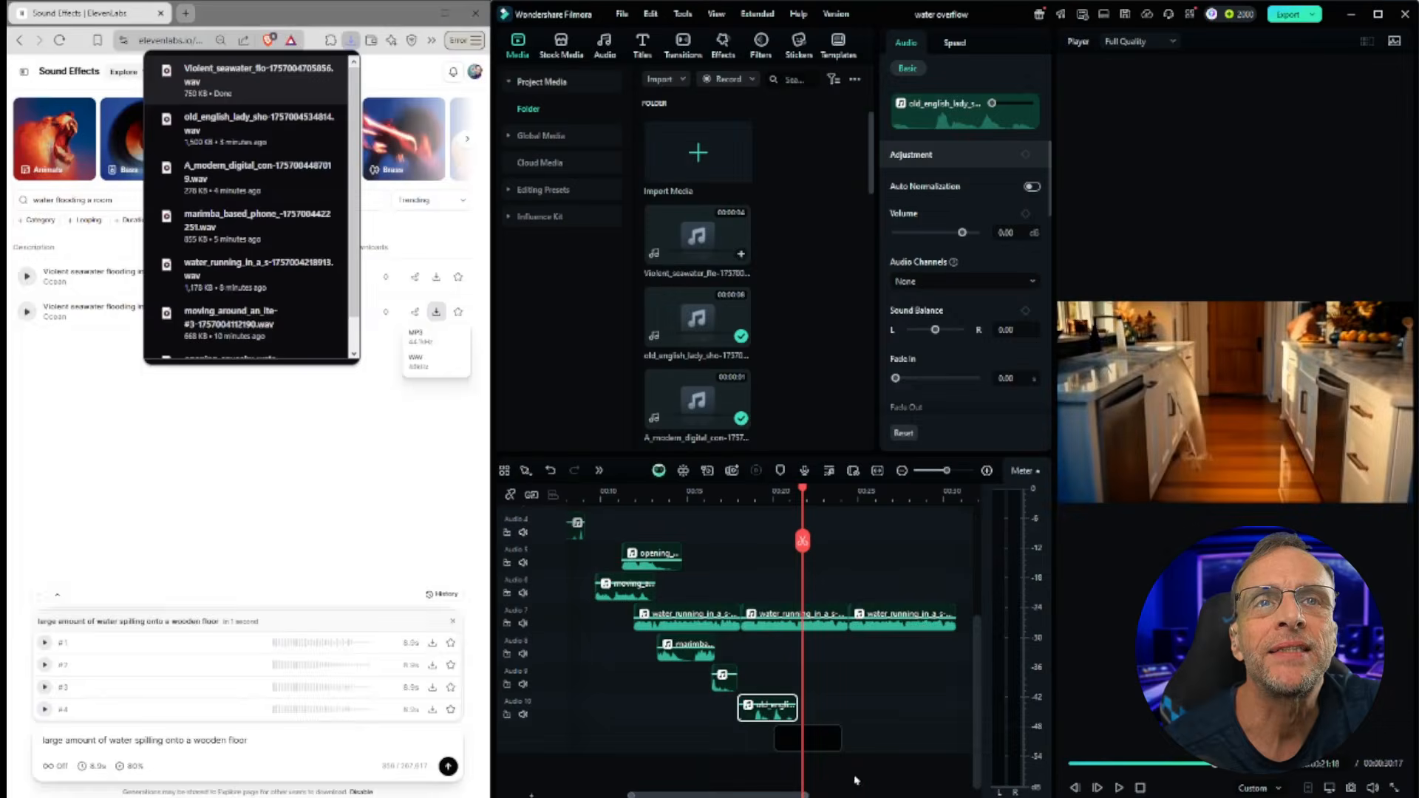
pyautogui.click(1119, 788)
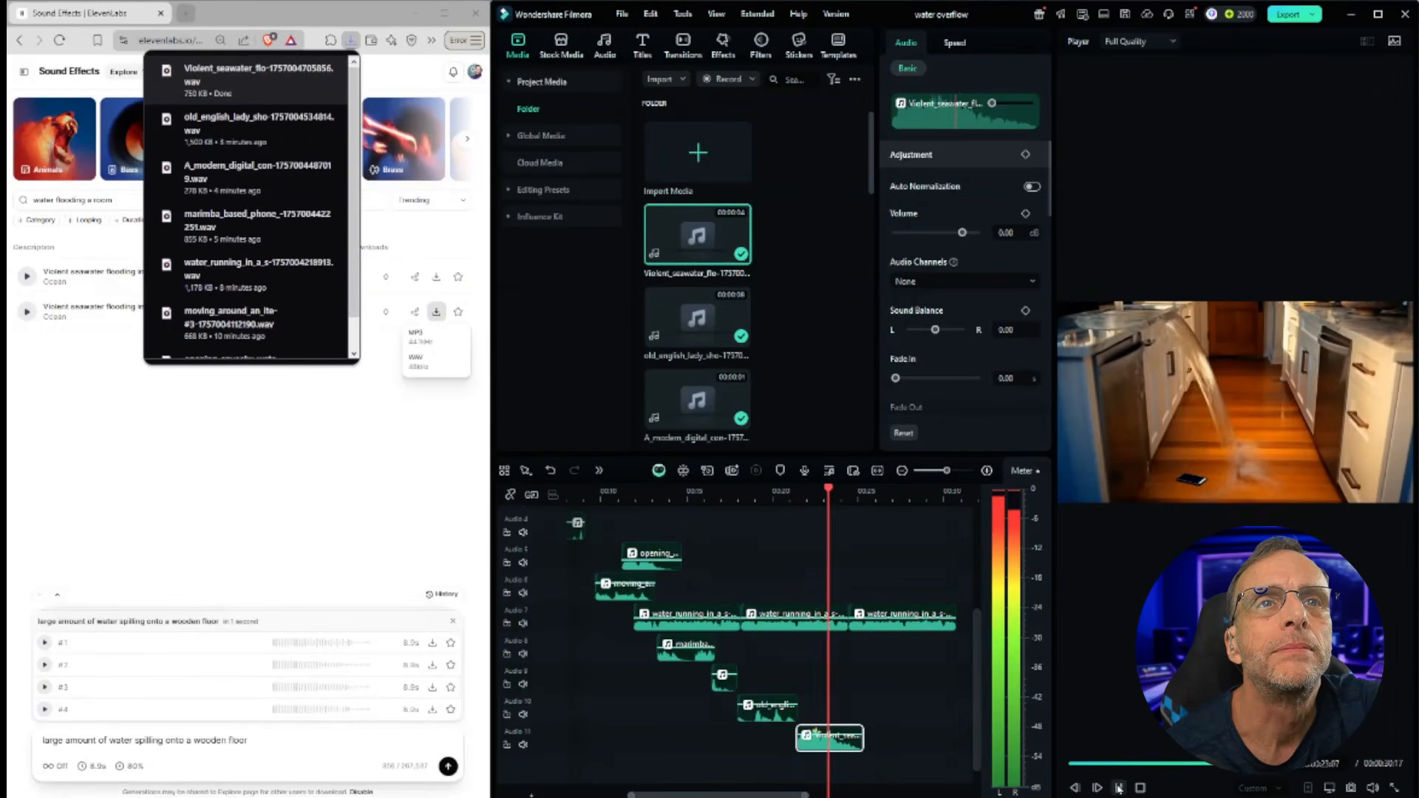
pyautogui.click(1136, 785)
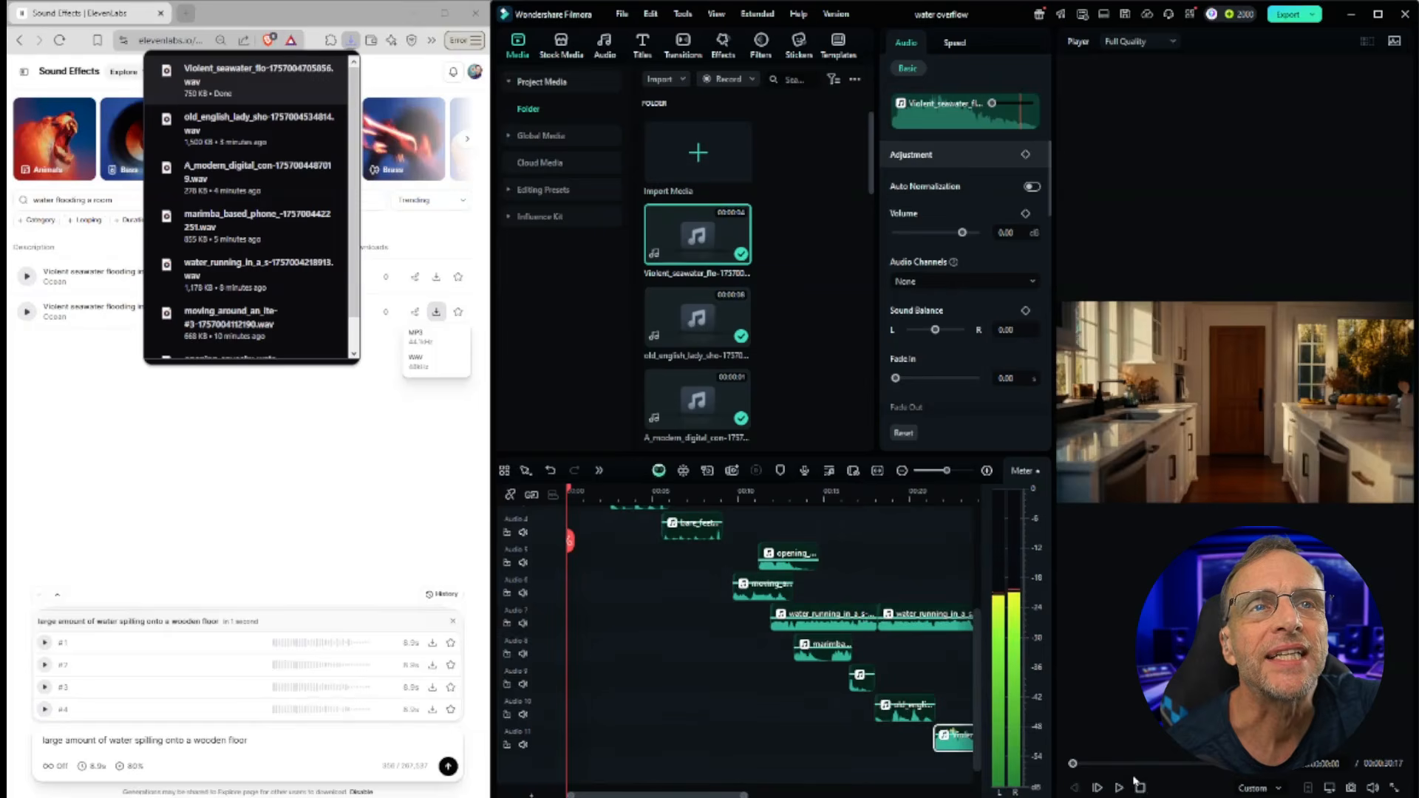
pyautogui.moveTo(638, 794); pyautogui.dragTo(728, 795)
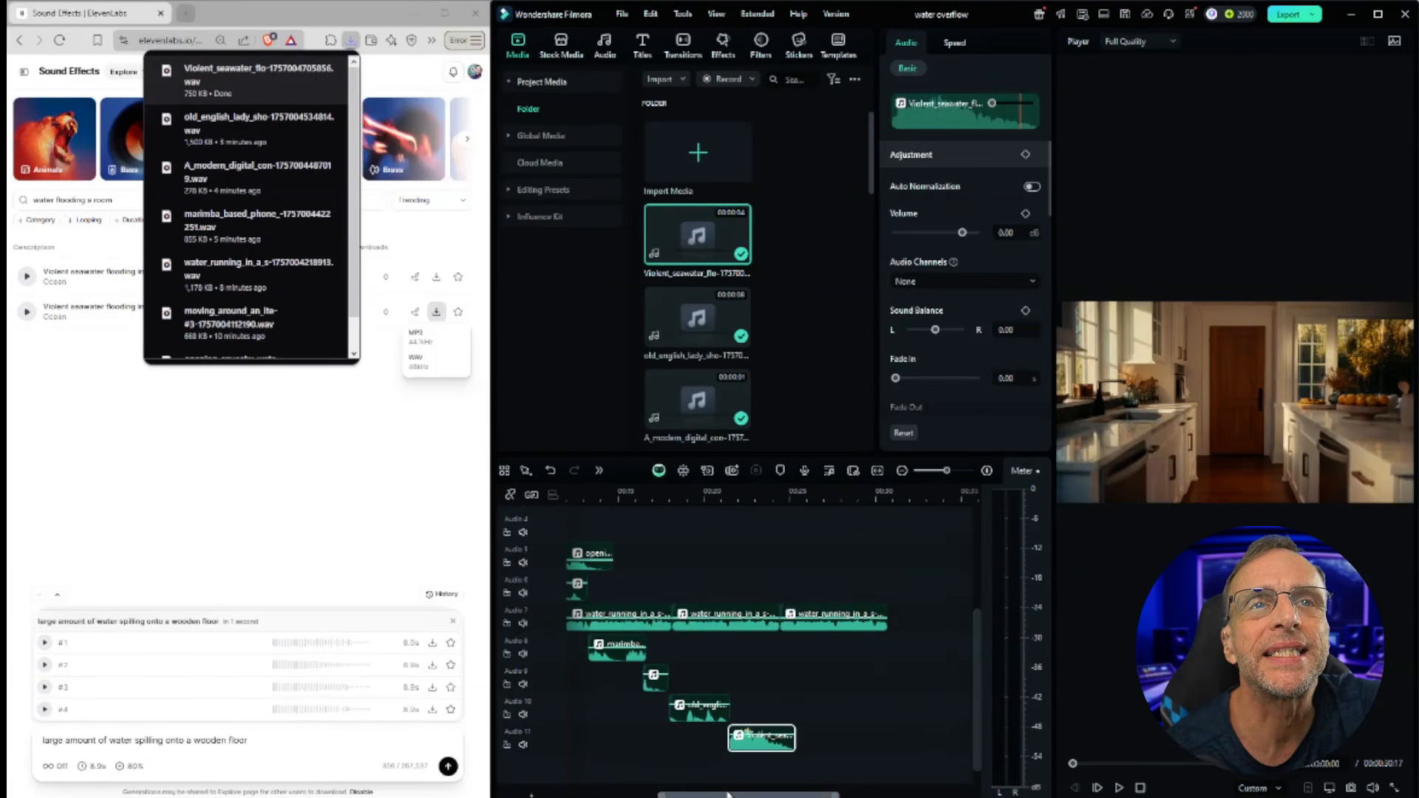
pyautogui.moveTo(753, 734); pyautogui.dragTo(753, 739)
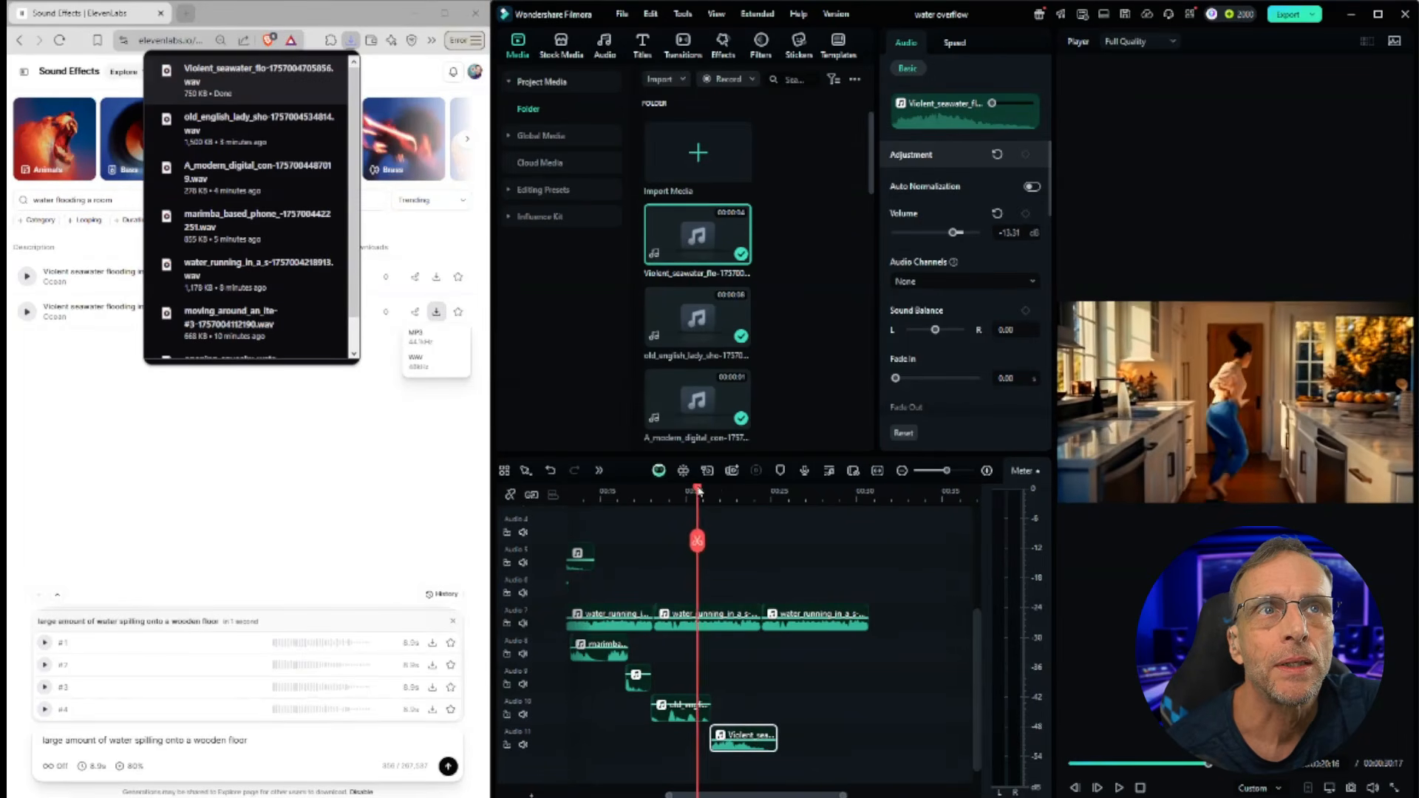
pyautogui.moveTo(698, 491); pyautogui.dragTo(697, 492)
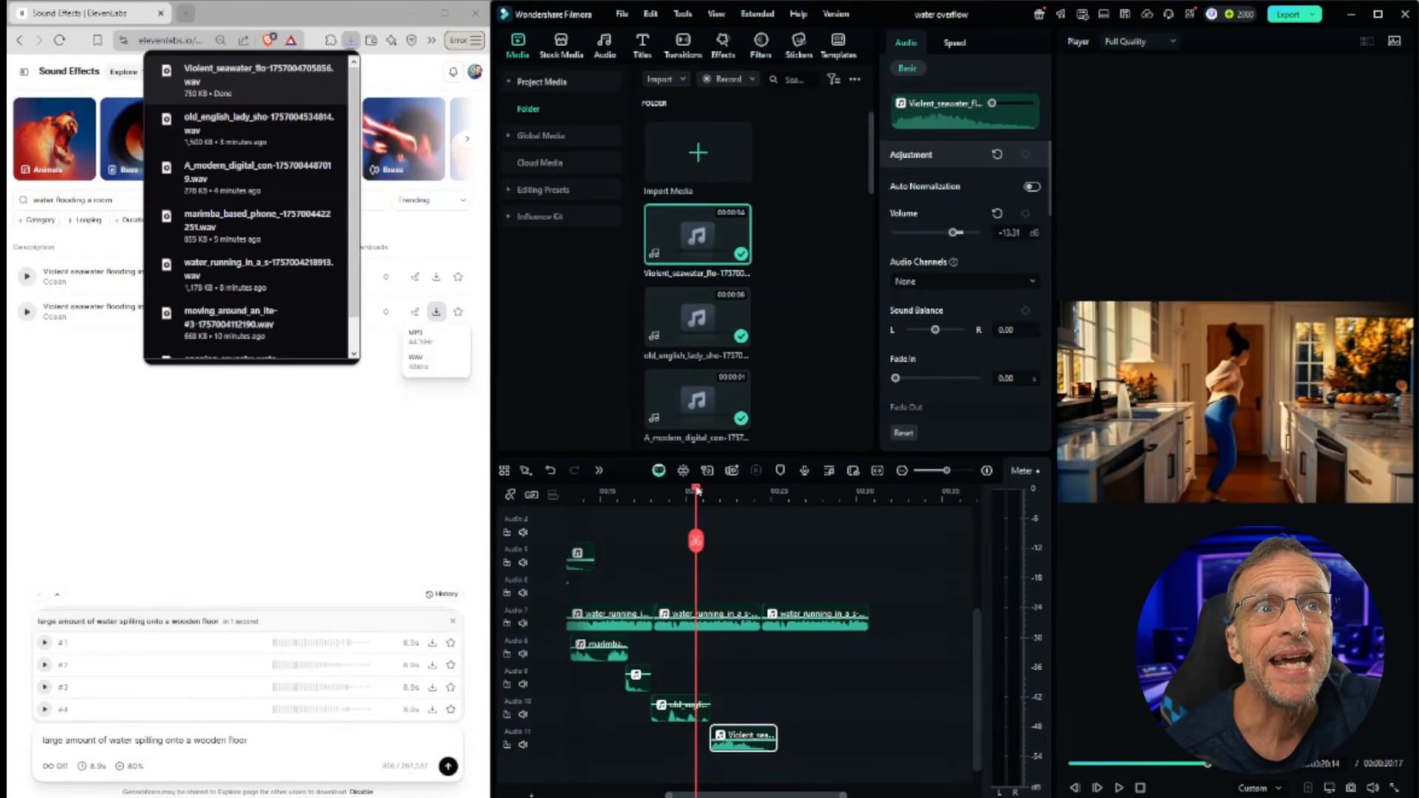
# Step: Open the sound effects history and replay an earlier bare feet walking variation
pyautogui.click(113, 411)
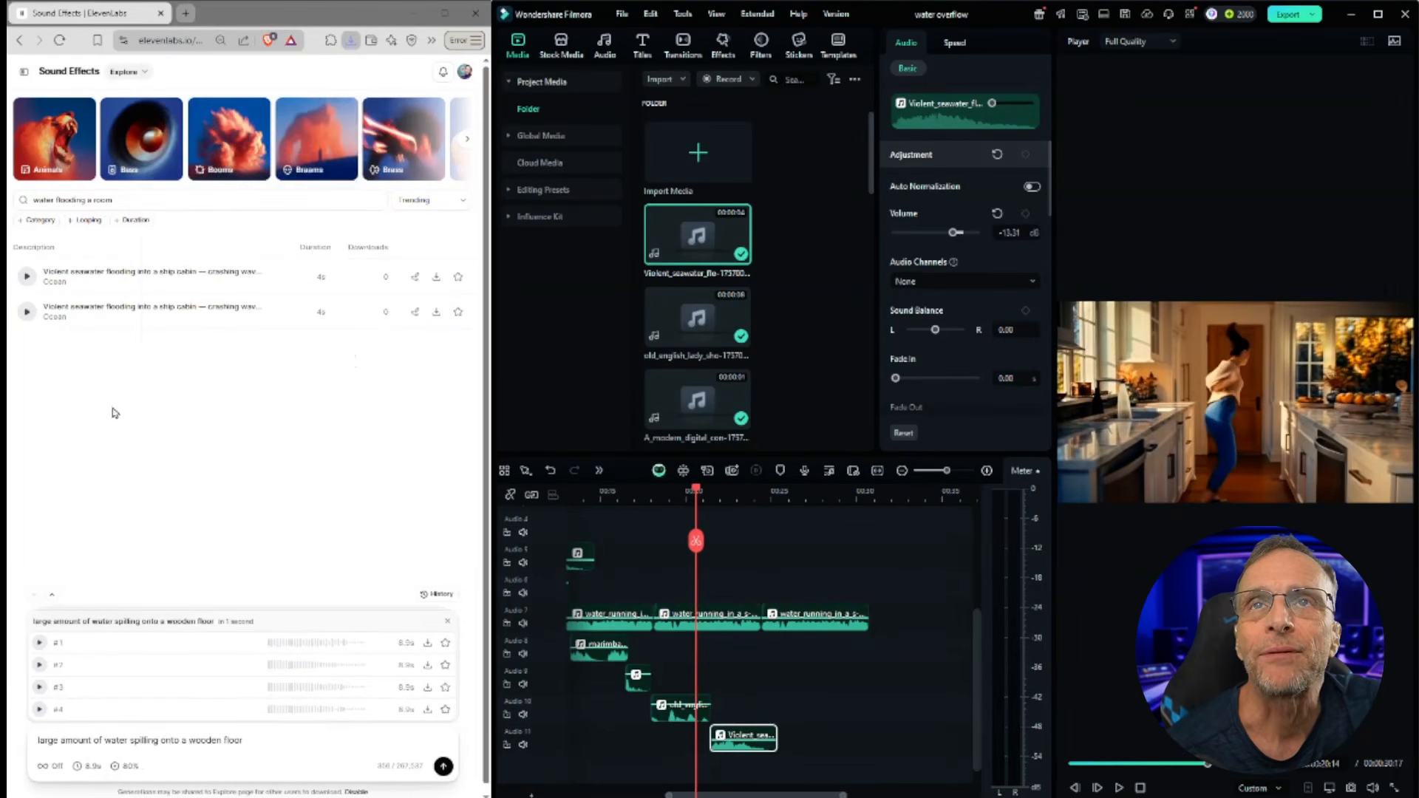
pyautogui.click(436, 593)
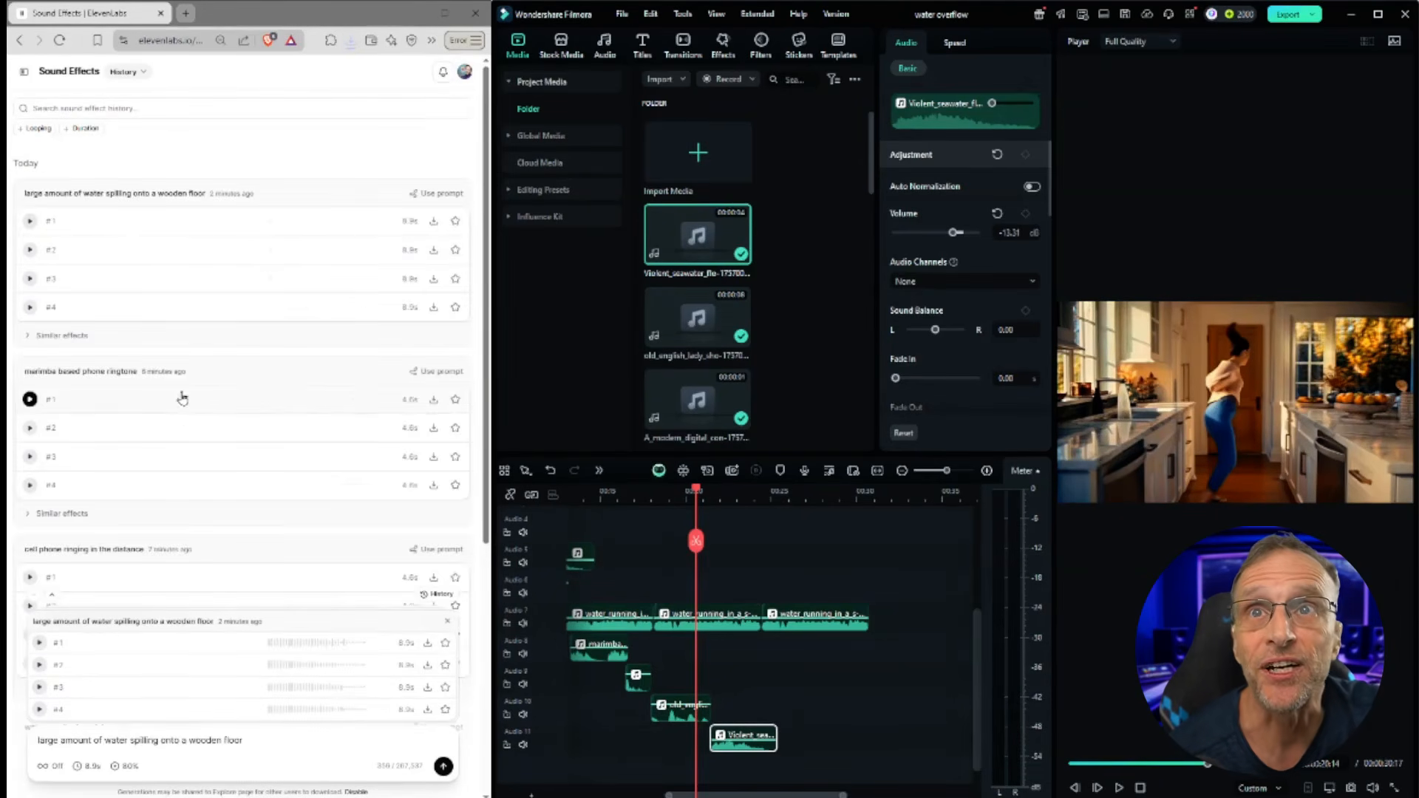
pyautogui.scroll(-6, 267, 503)
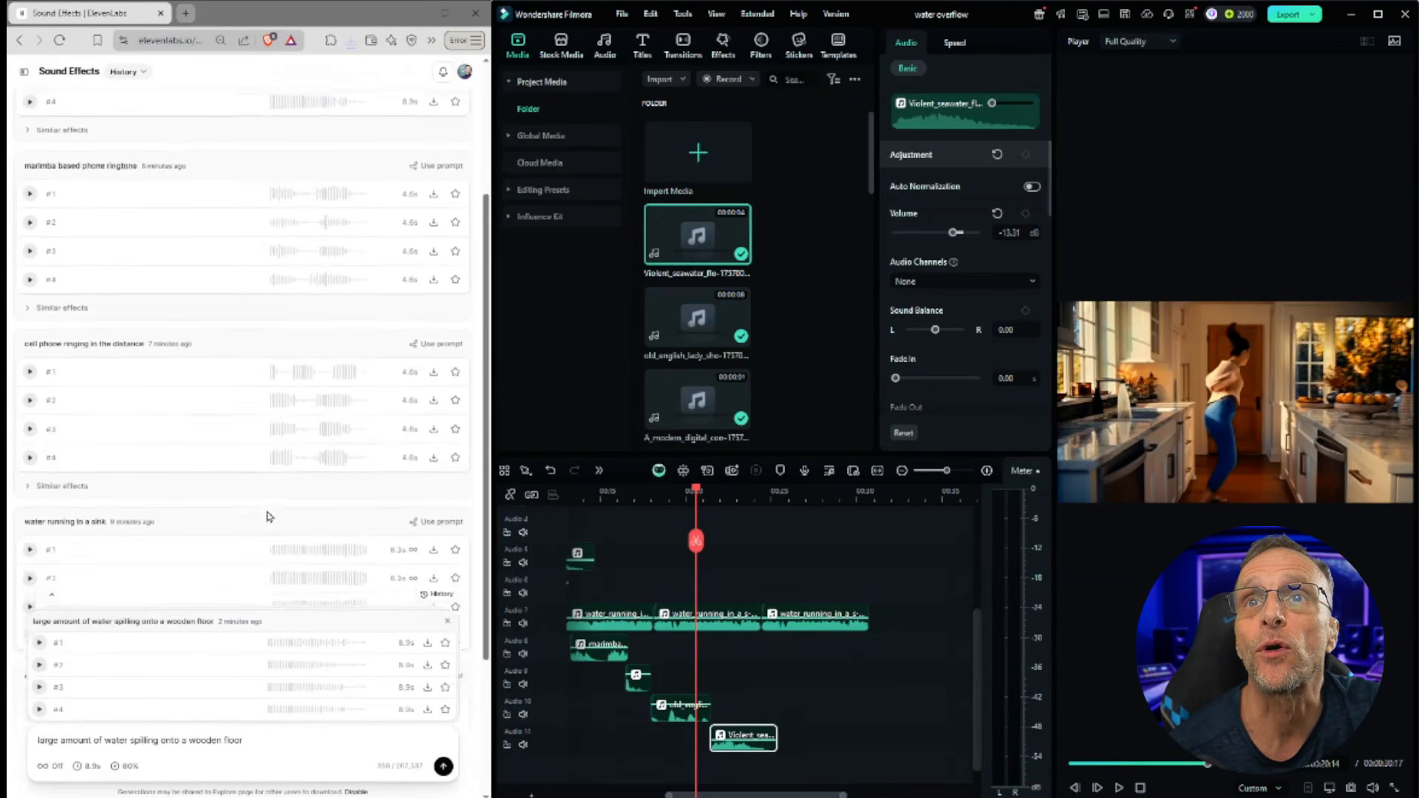
pyautogui.scroll(-7, 267, 510)
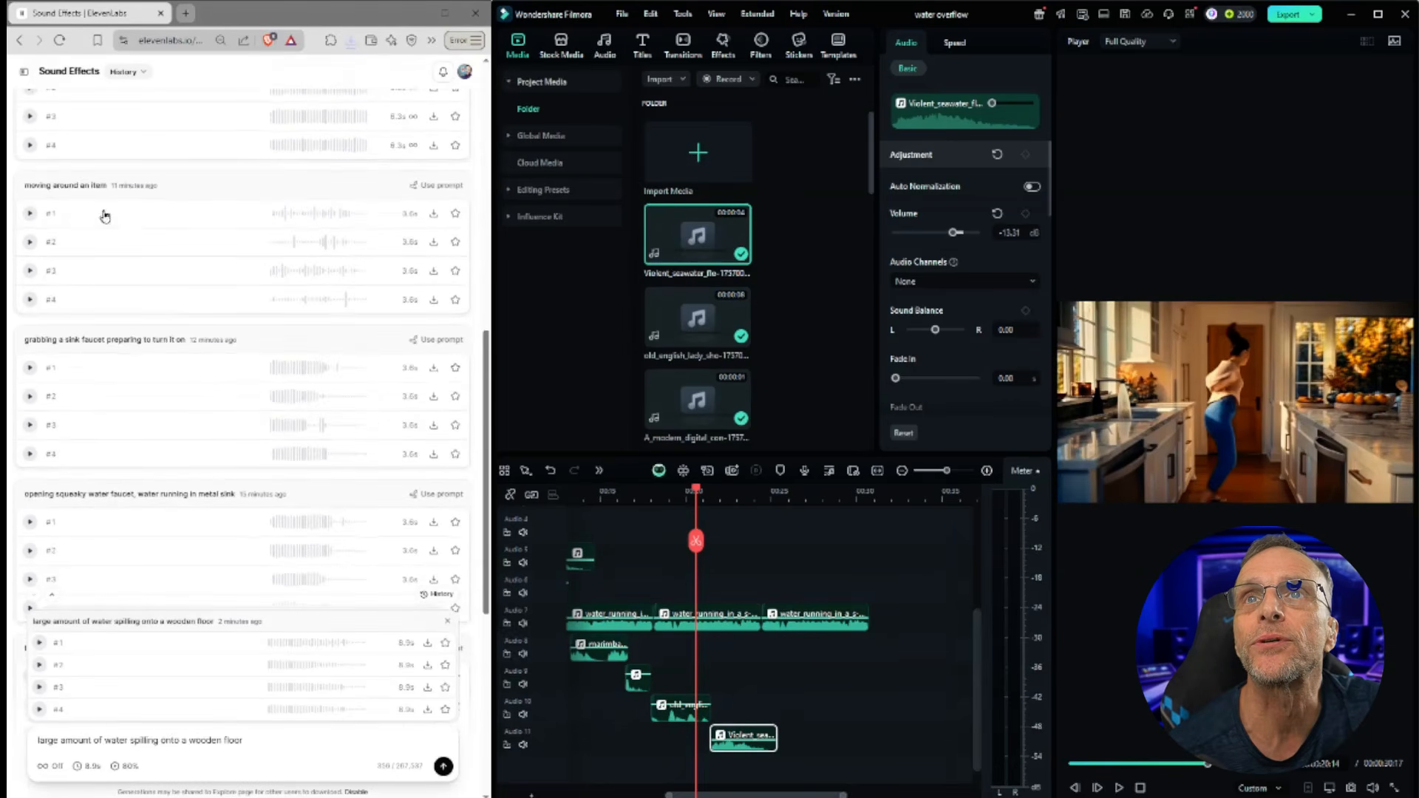
pyautogui.click(29, 251)
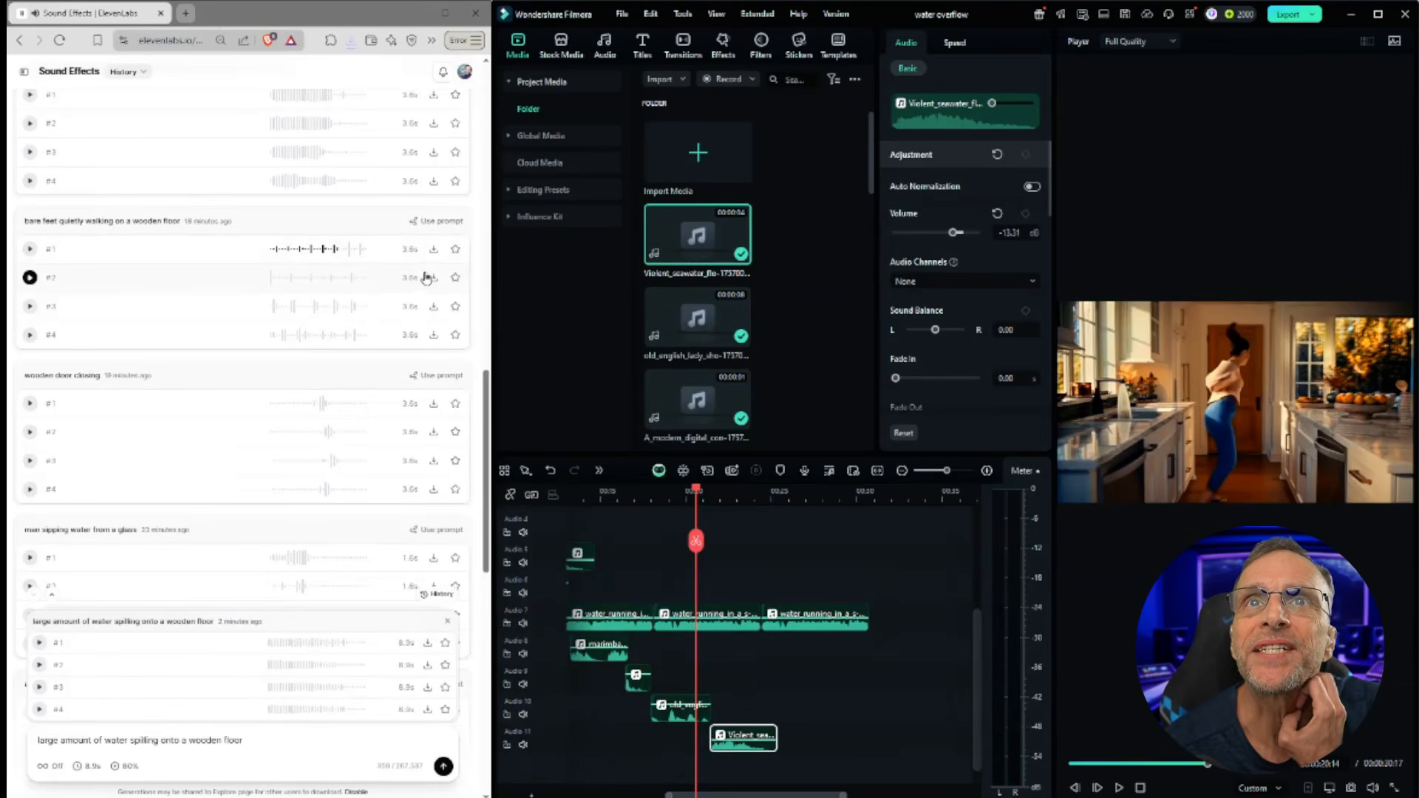
# Step: Copy the 'bare feet quietly walking on a wooden floor' prompt into the generation prompt box
pyautogui.tripleClick(161, 221)
pyautogui.hotkey('ctrl', 'c')
pyautogui.moveTo(250, 740); pyautogui.dragTo(37, 740)
pyautogui.hotkey('ctrl', 'v')
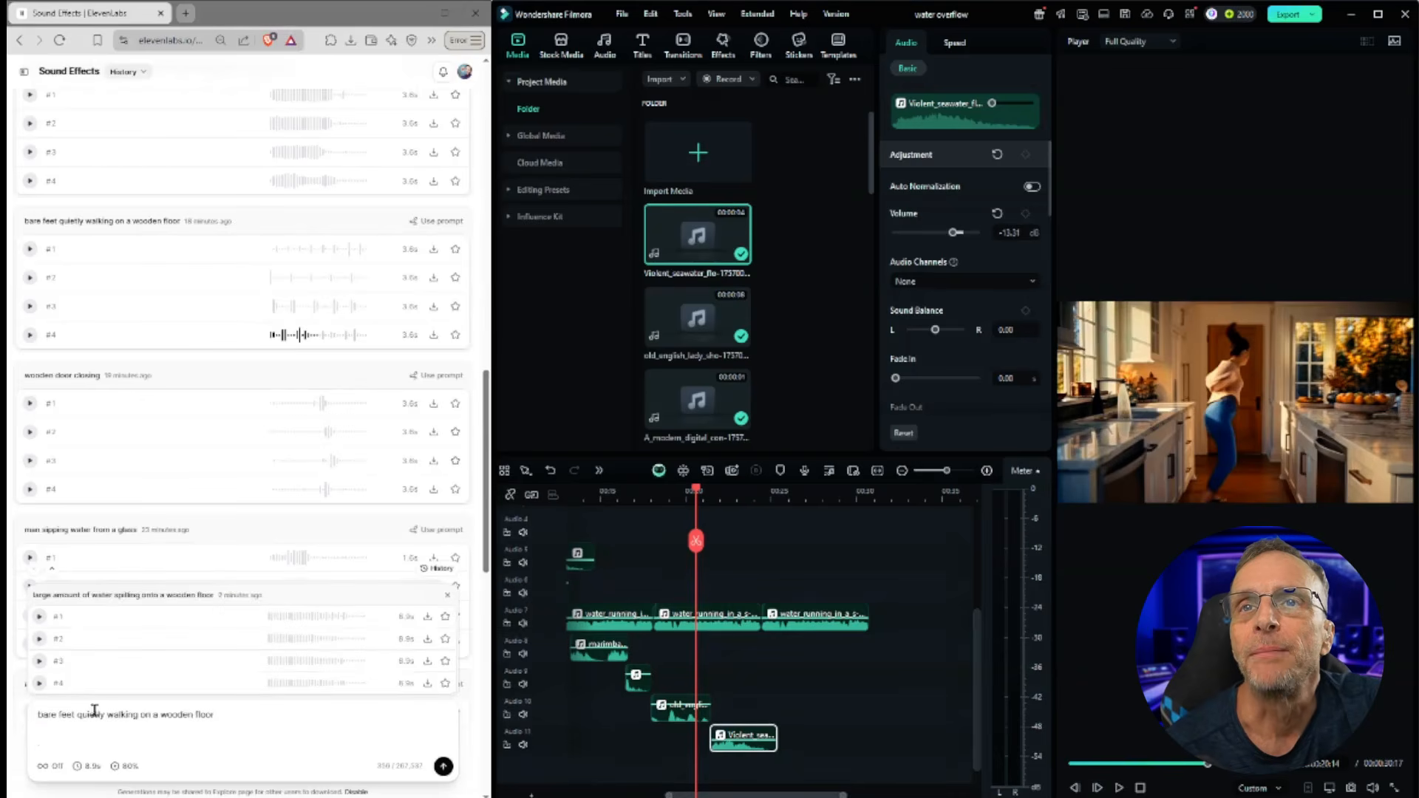
# Step: Change the prompt to 'bare feet quietly running on a wooden floor', generate it, and preview the variations
pyautogui.doubleClick(124, 716)
pyautogui.write('running')
pyautogui.click(40, 617)
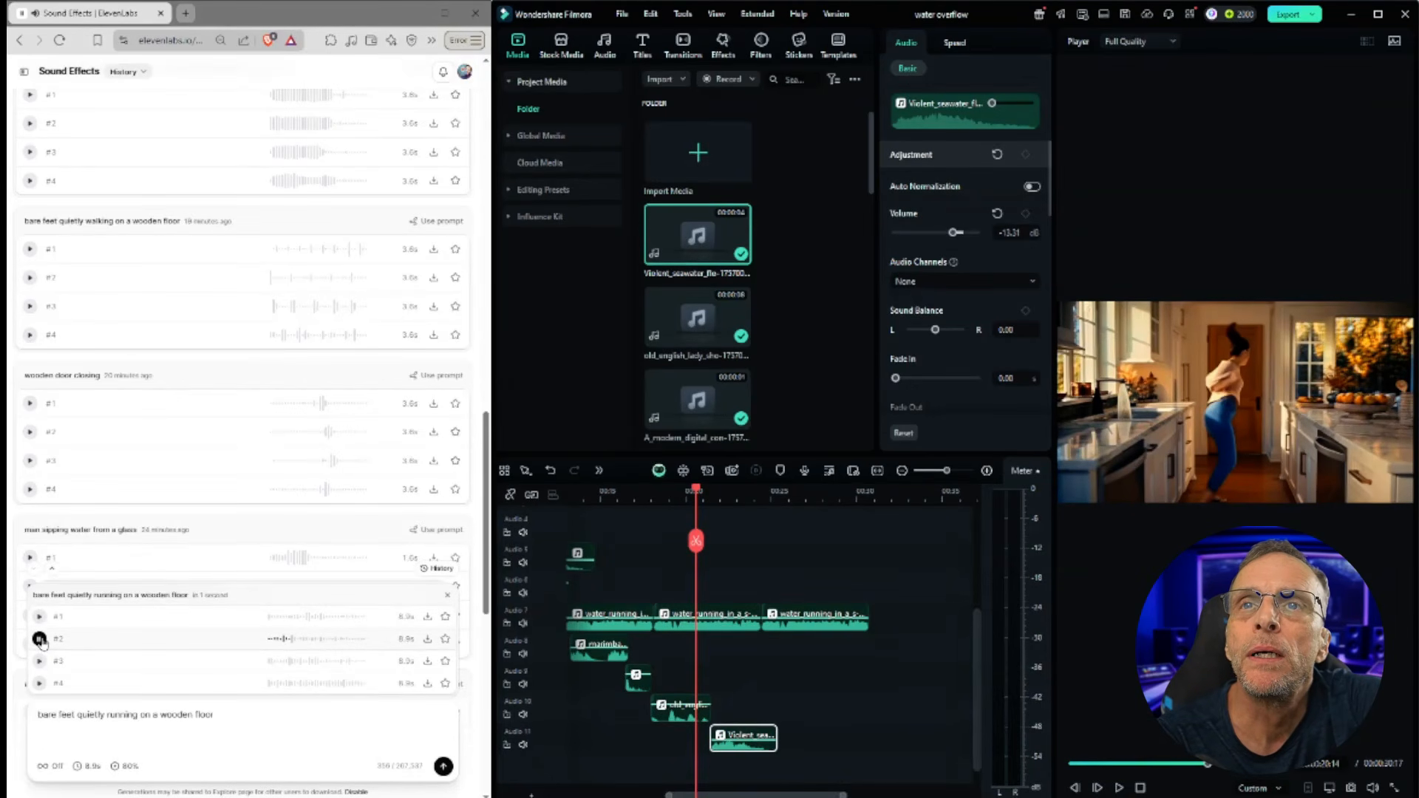
pyautogui.click(39, 661)
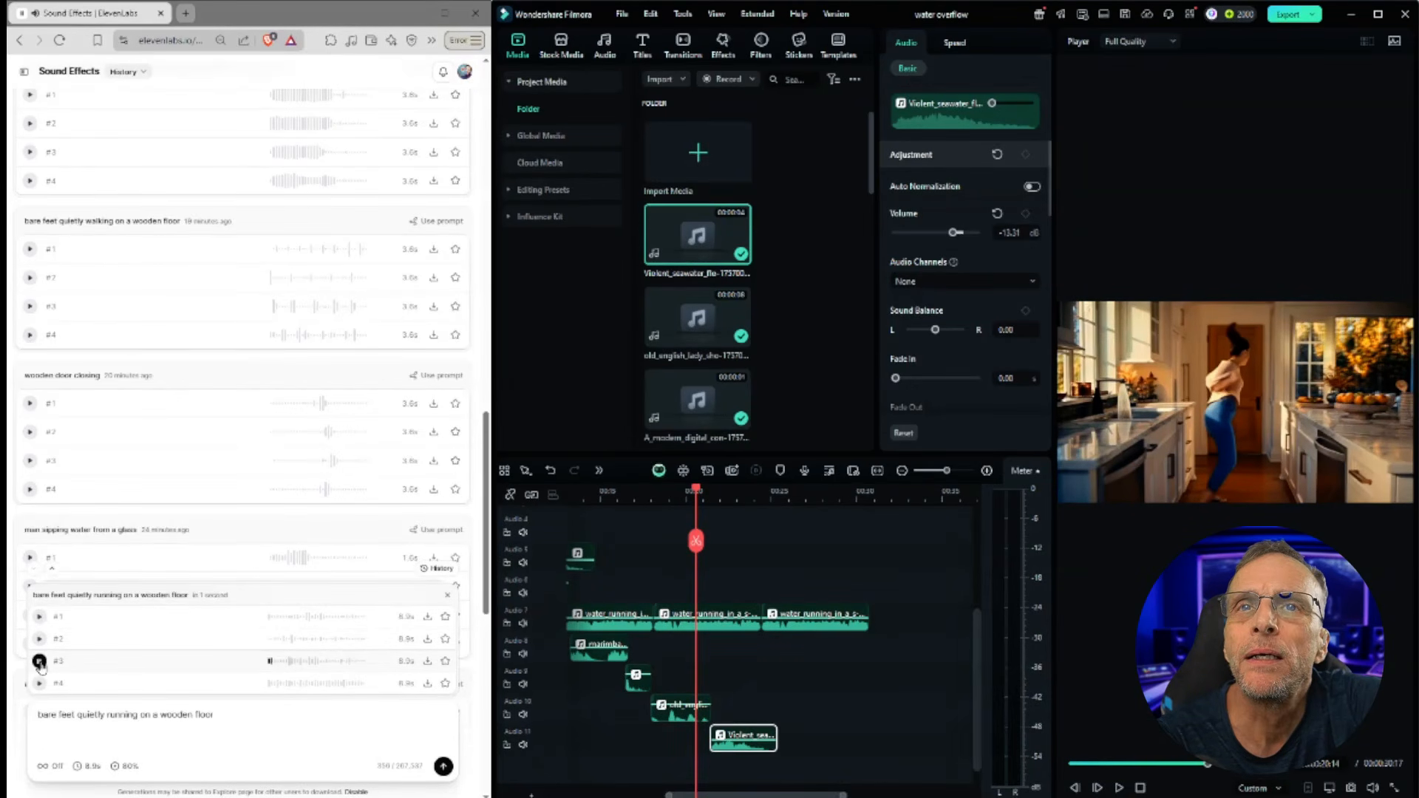
pyautogui.click(39, 683)
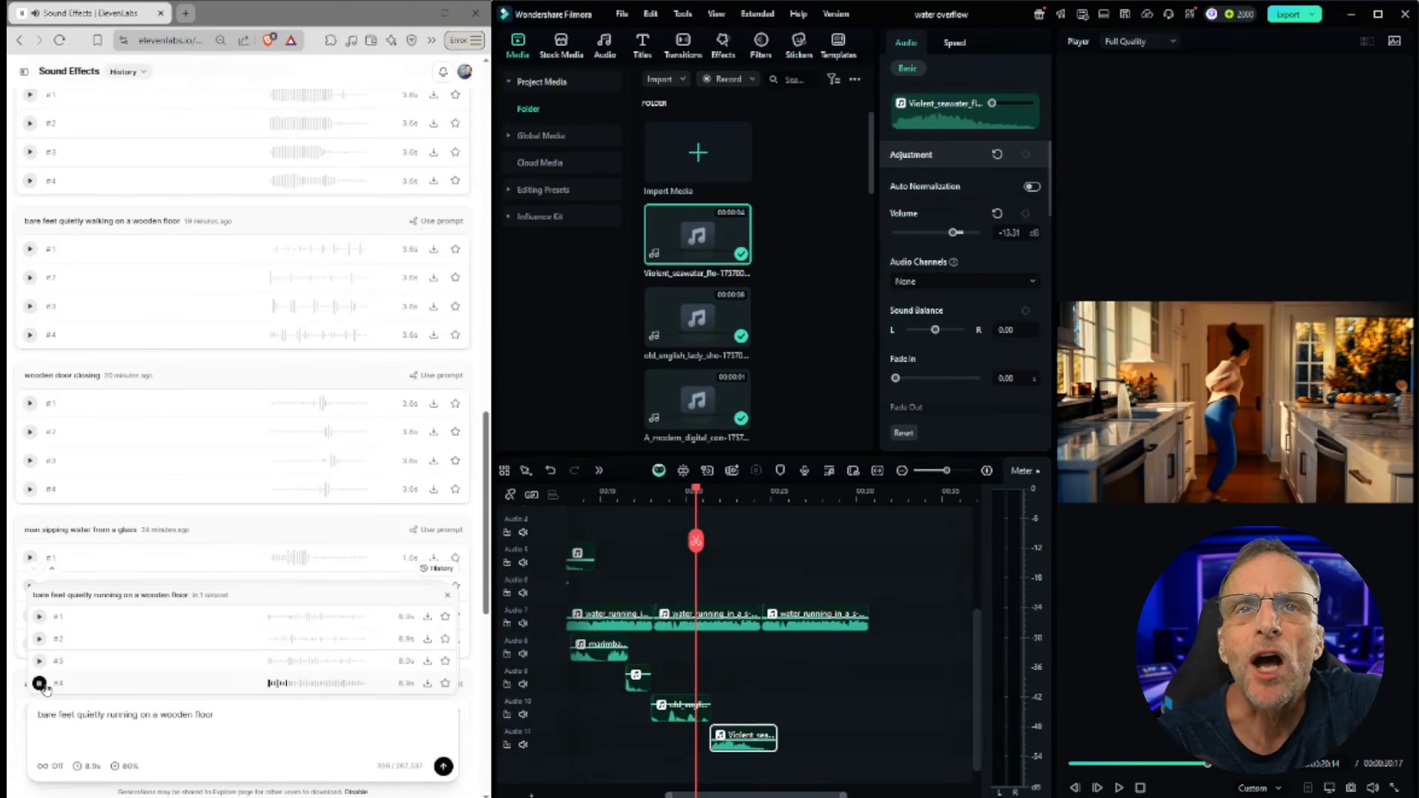
# Step: Download the fourth running footsteps variation as WAV, drop it onto a twelfth audio track, and play it back
pyautogui.click(432, 683)
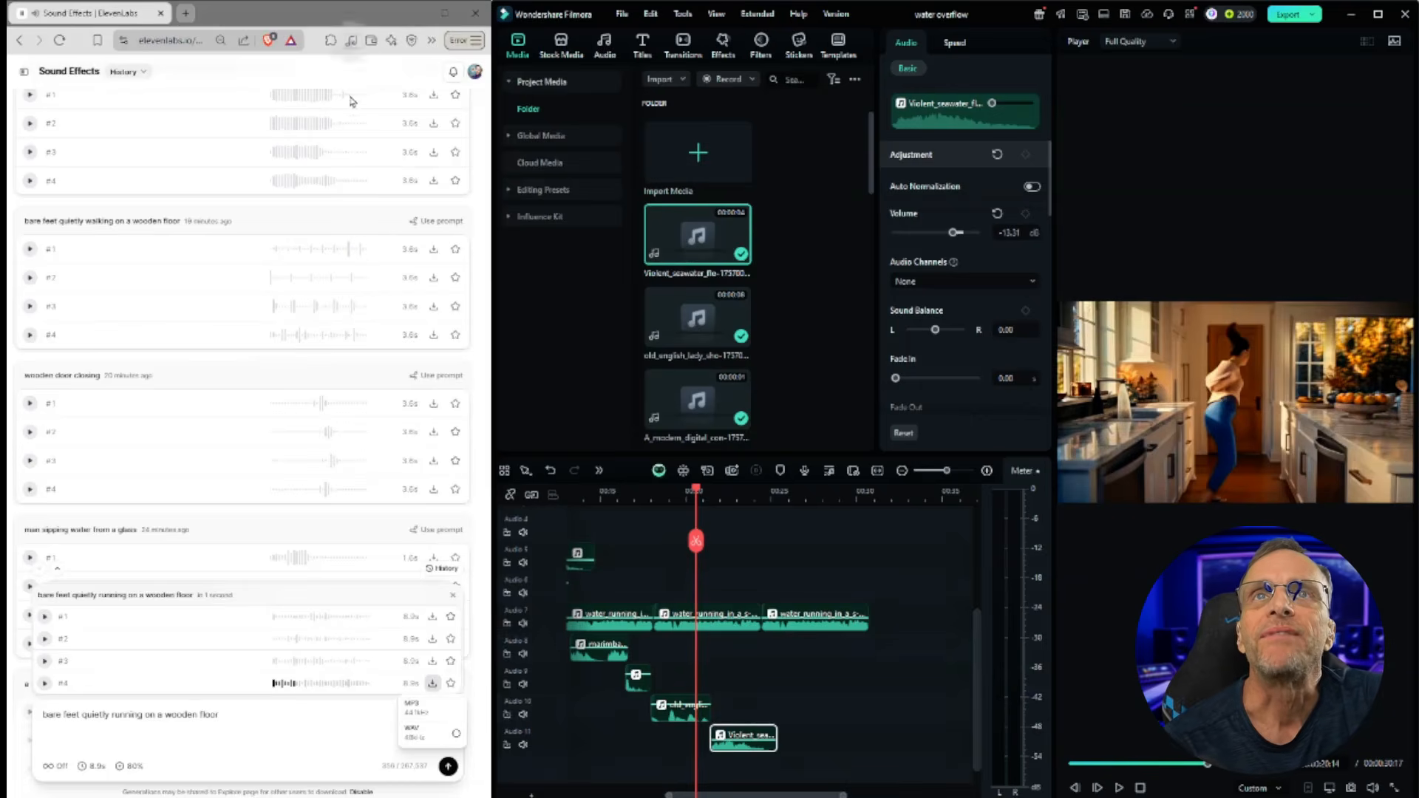
pyautogui.moveTo(251, 77); pyautogui.dragTo(698, 769)
pyautogui.click(1118, 788)
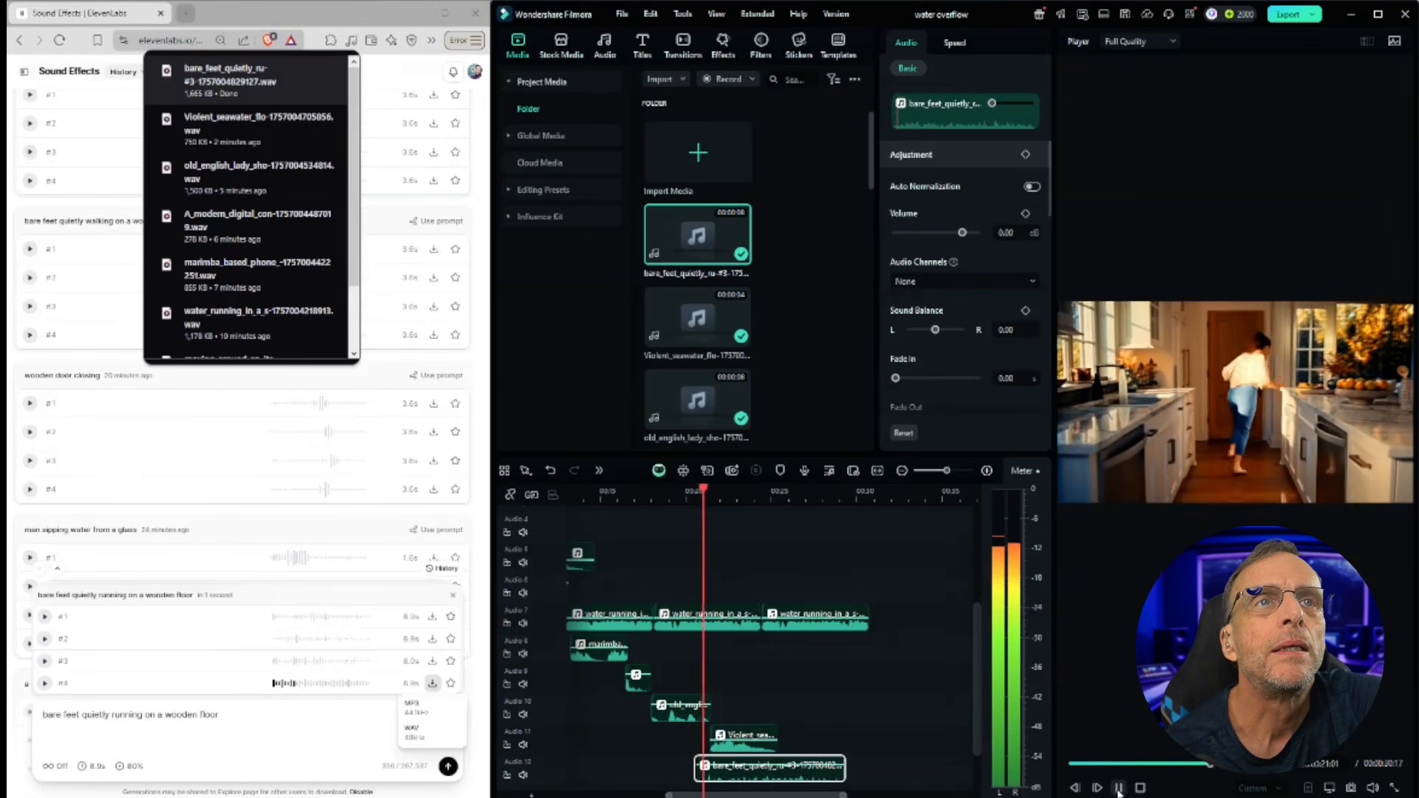
pyautogui.click(1118, 788)
pyautogui.moveTo(802, 764); pyautogui.dragTo(786, 761)
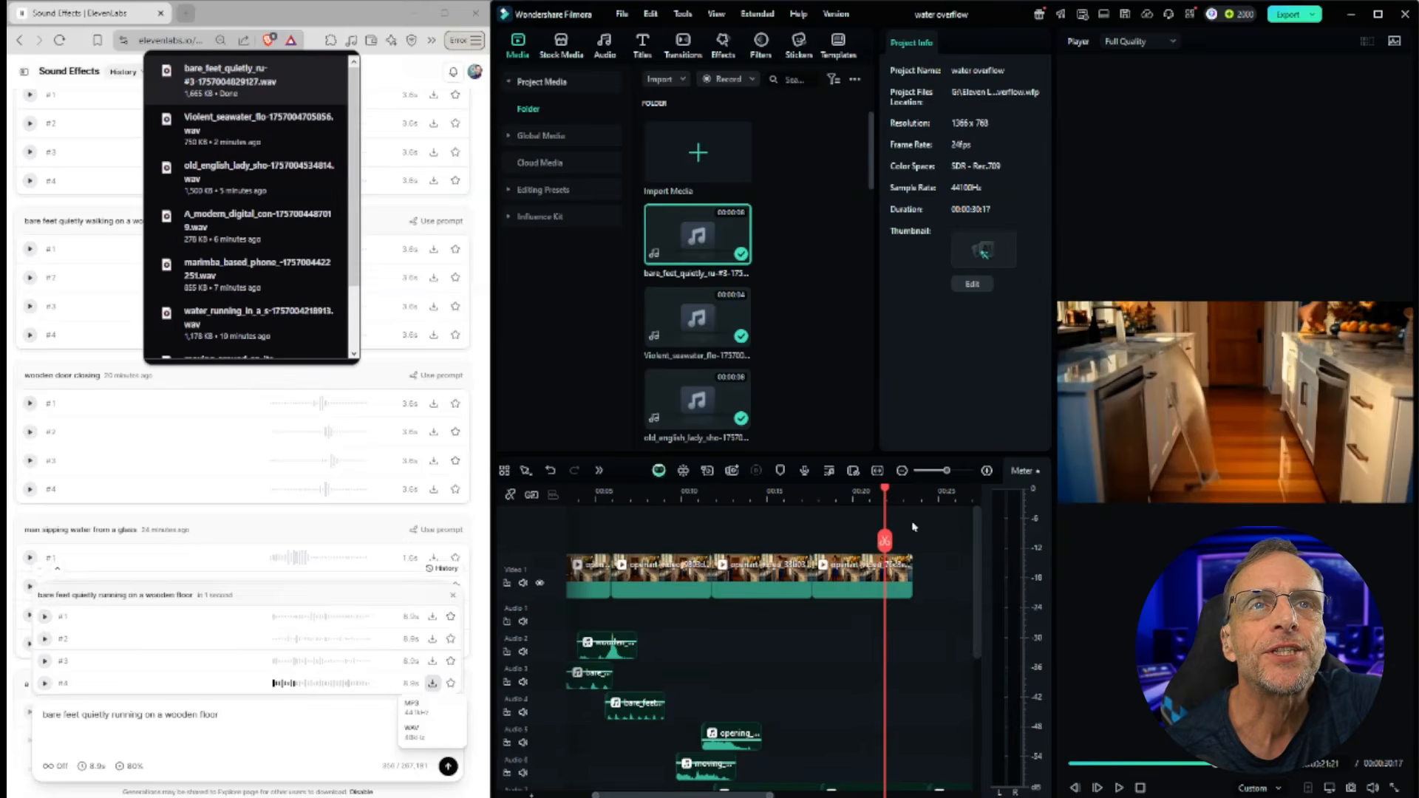
# Step: Split the water running clip at the end of the video and delete the overhanging part
pyautogui.moveTo(883, 490); pyautogui.dragTo(912, 491)
pyautogui.scroll(-3, 936, 621)
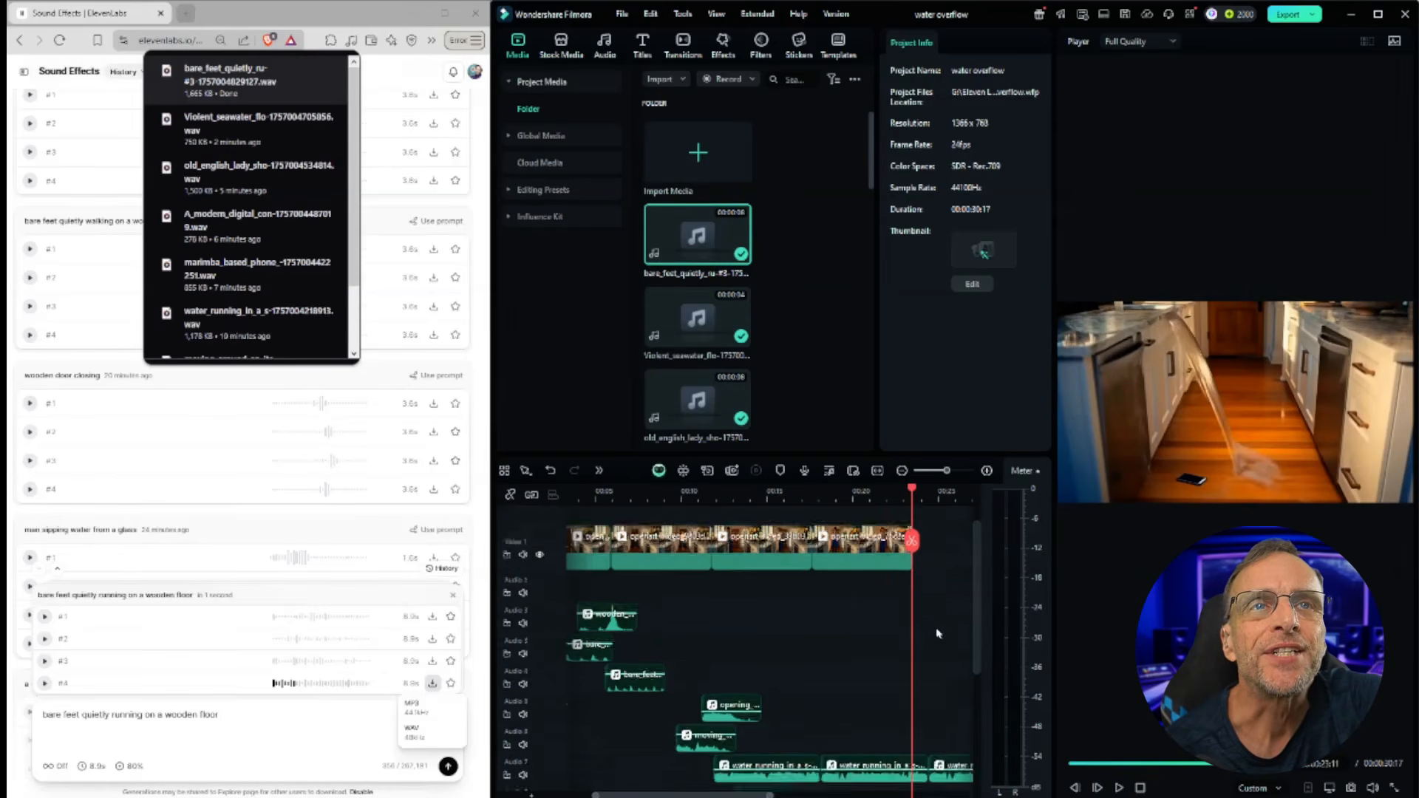
pyautogui.click(919, 696)
pyautogui.click(911, 542)
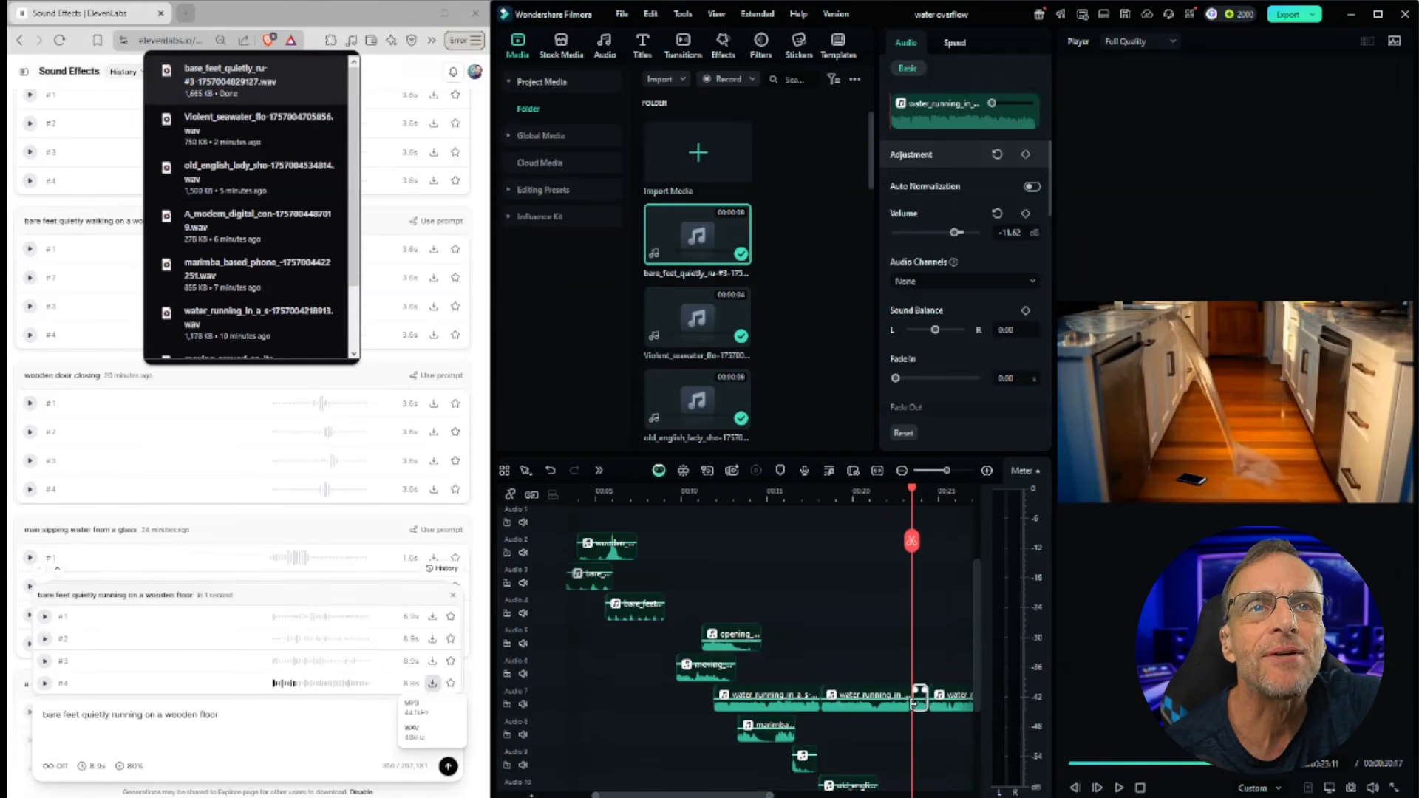
pyautogui.press('Delete')
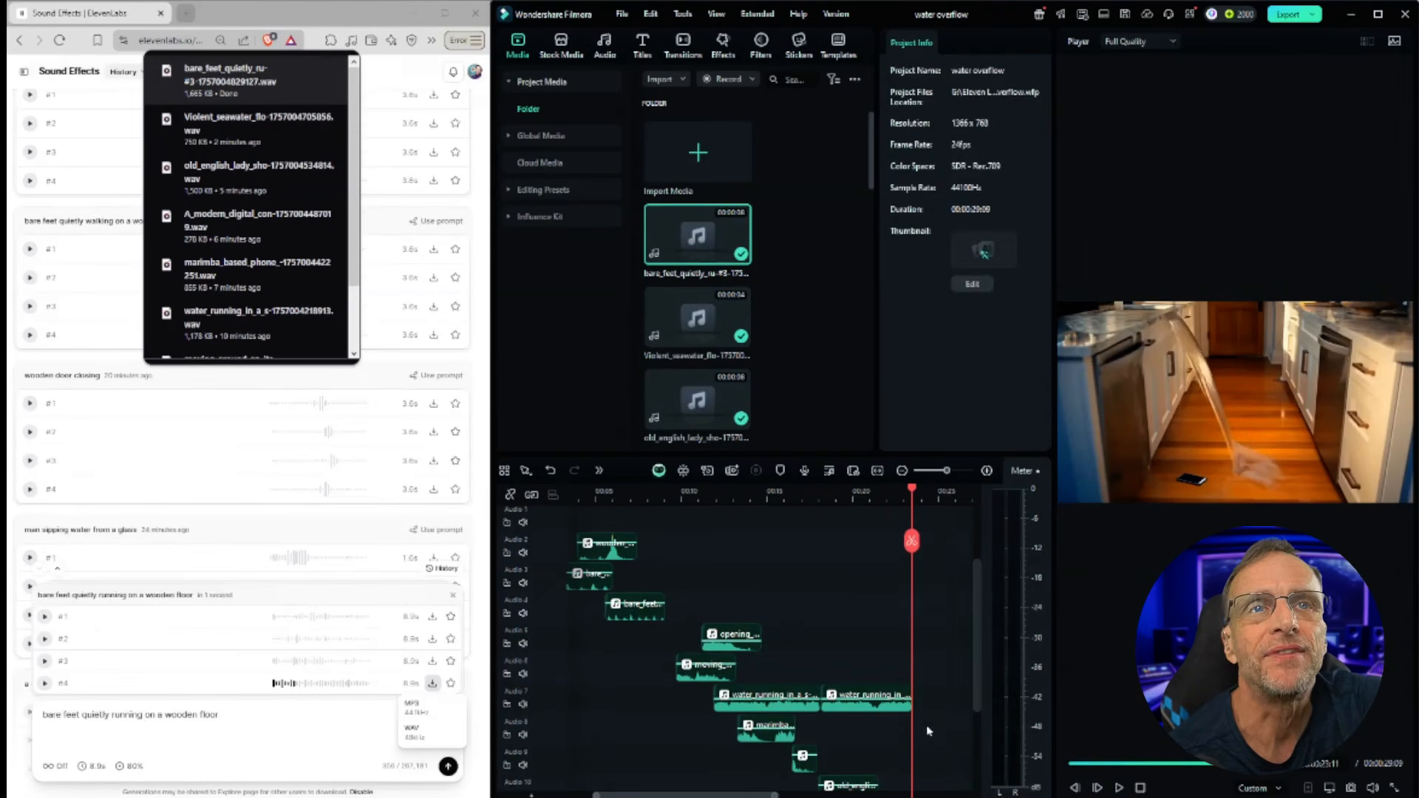
# Step: Split the running footsteps clip at the video's end, delete the overhanging part, and return to the timeline start
pyautogui.scroll(-3, 924, 784)
pyautogui.click(921, 730)
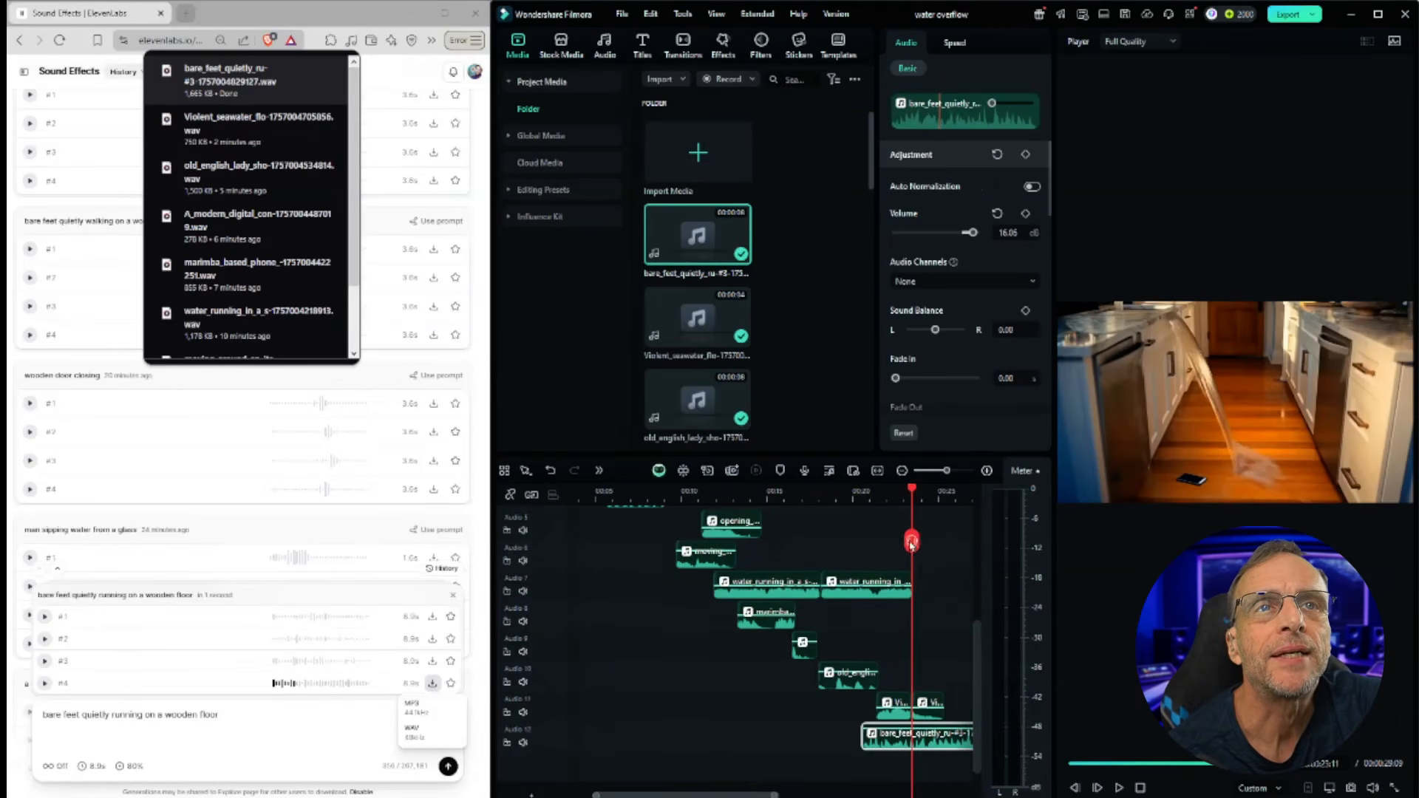
pyautogui.click(912, 542)
pyautogui.click(916, 728)
pyautogui.press('Delete')
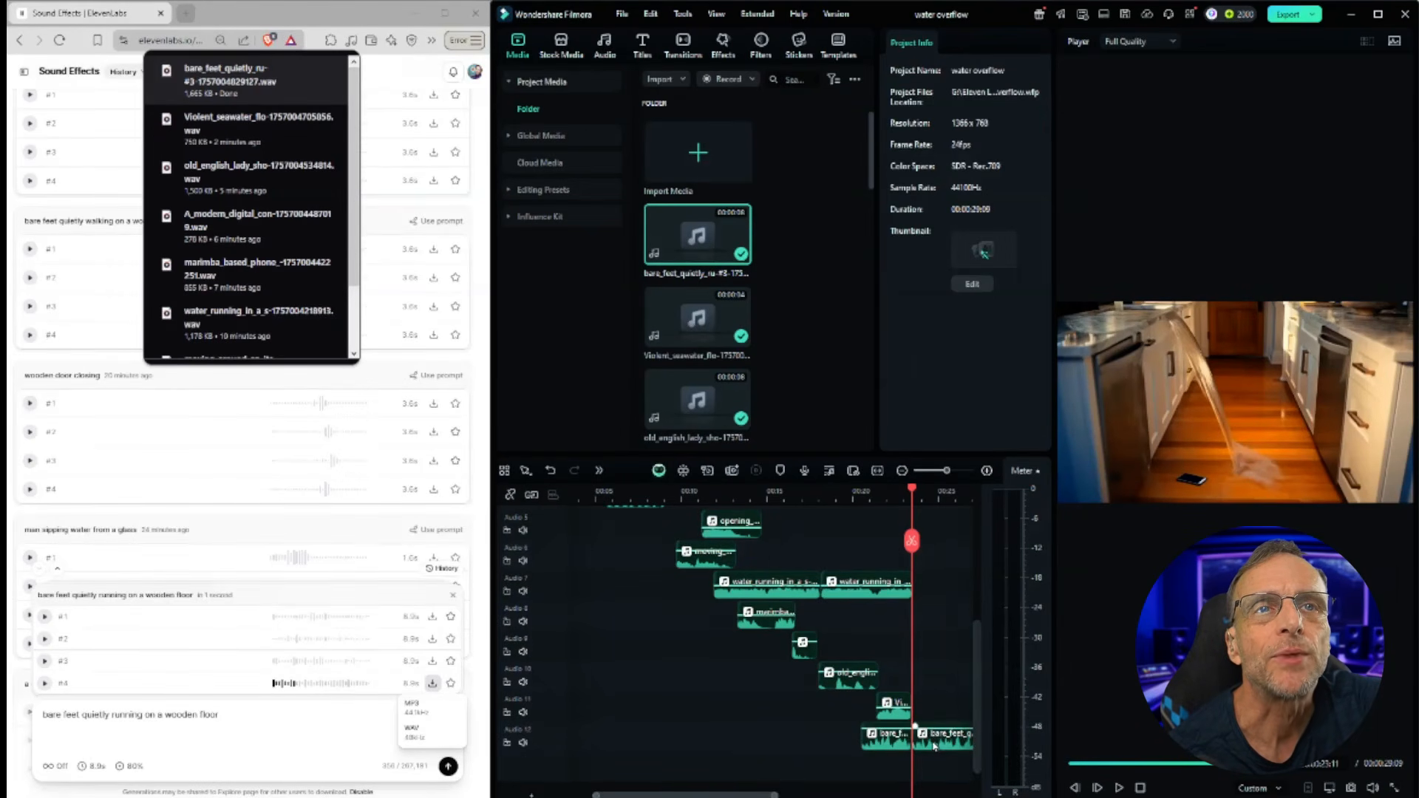
pyautogui.press('Delete')
pyautogui.press('Home')
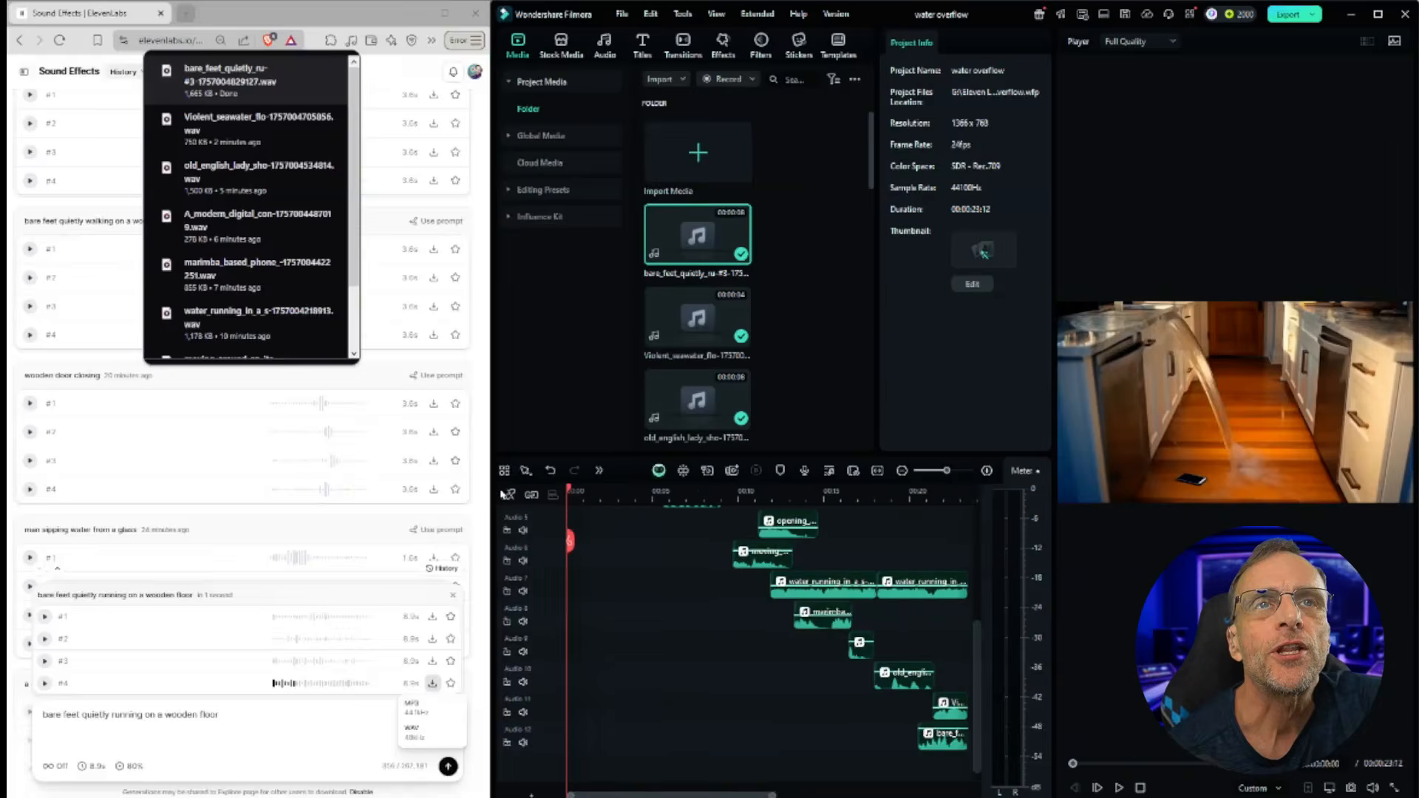